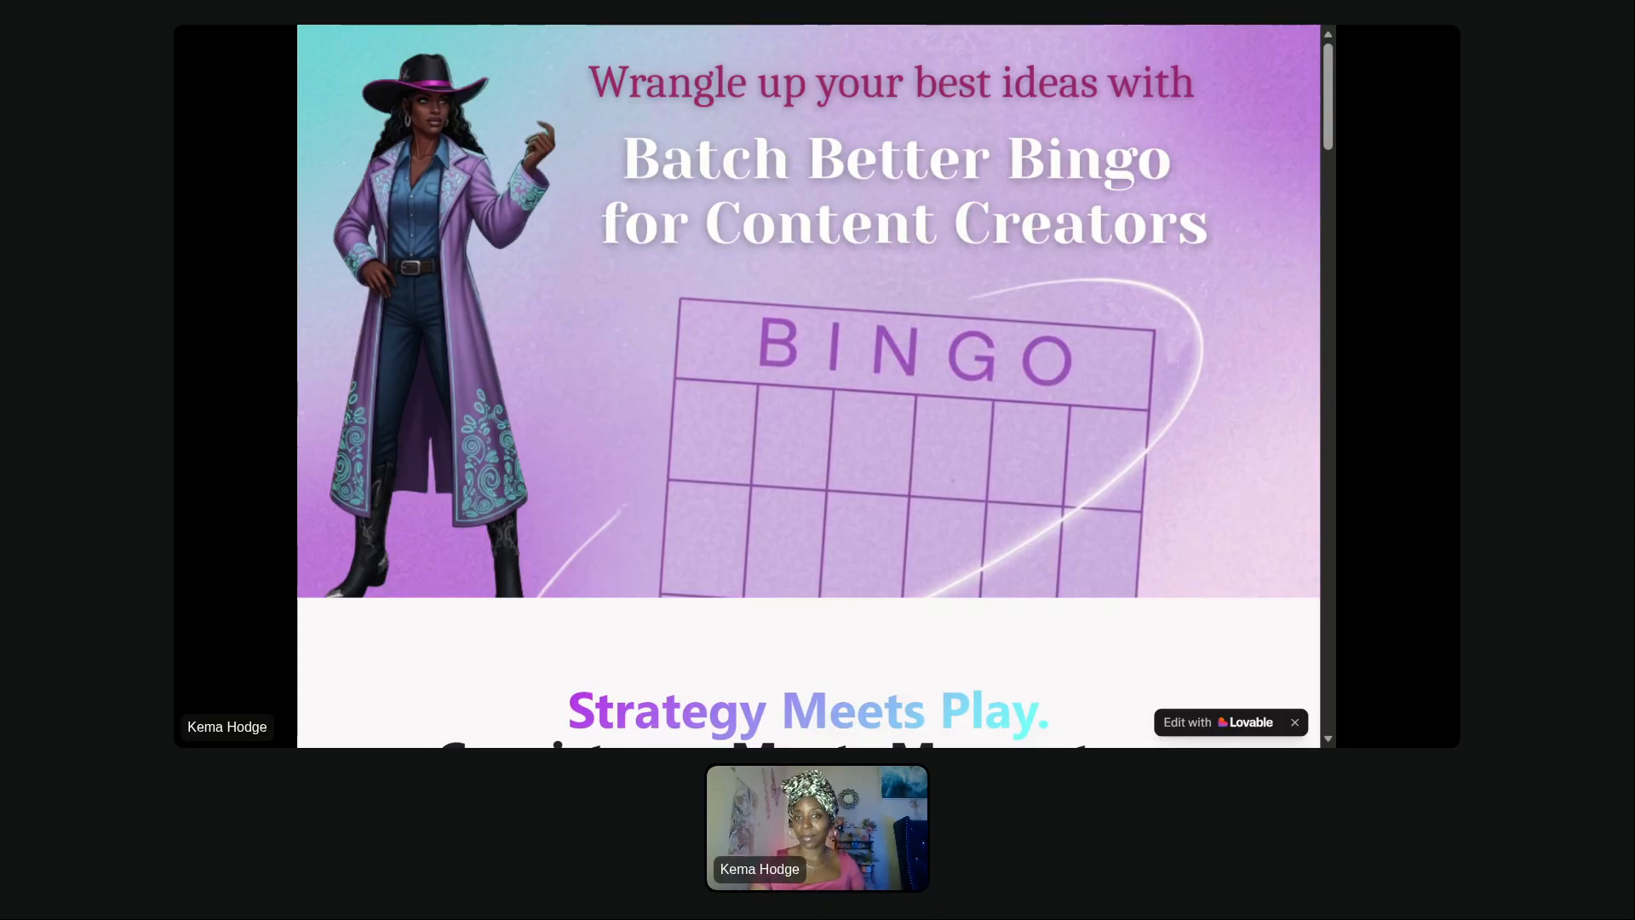
- Scroll through the Batch Better Bingo landing page and open the bingo board builder with Start Batching
scroll(826, 271, down, 1)
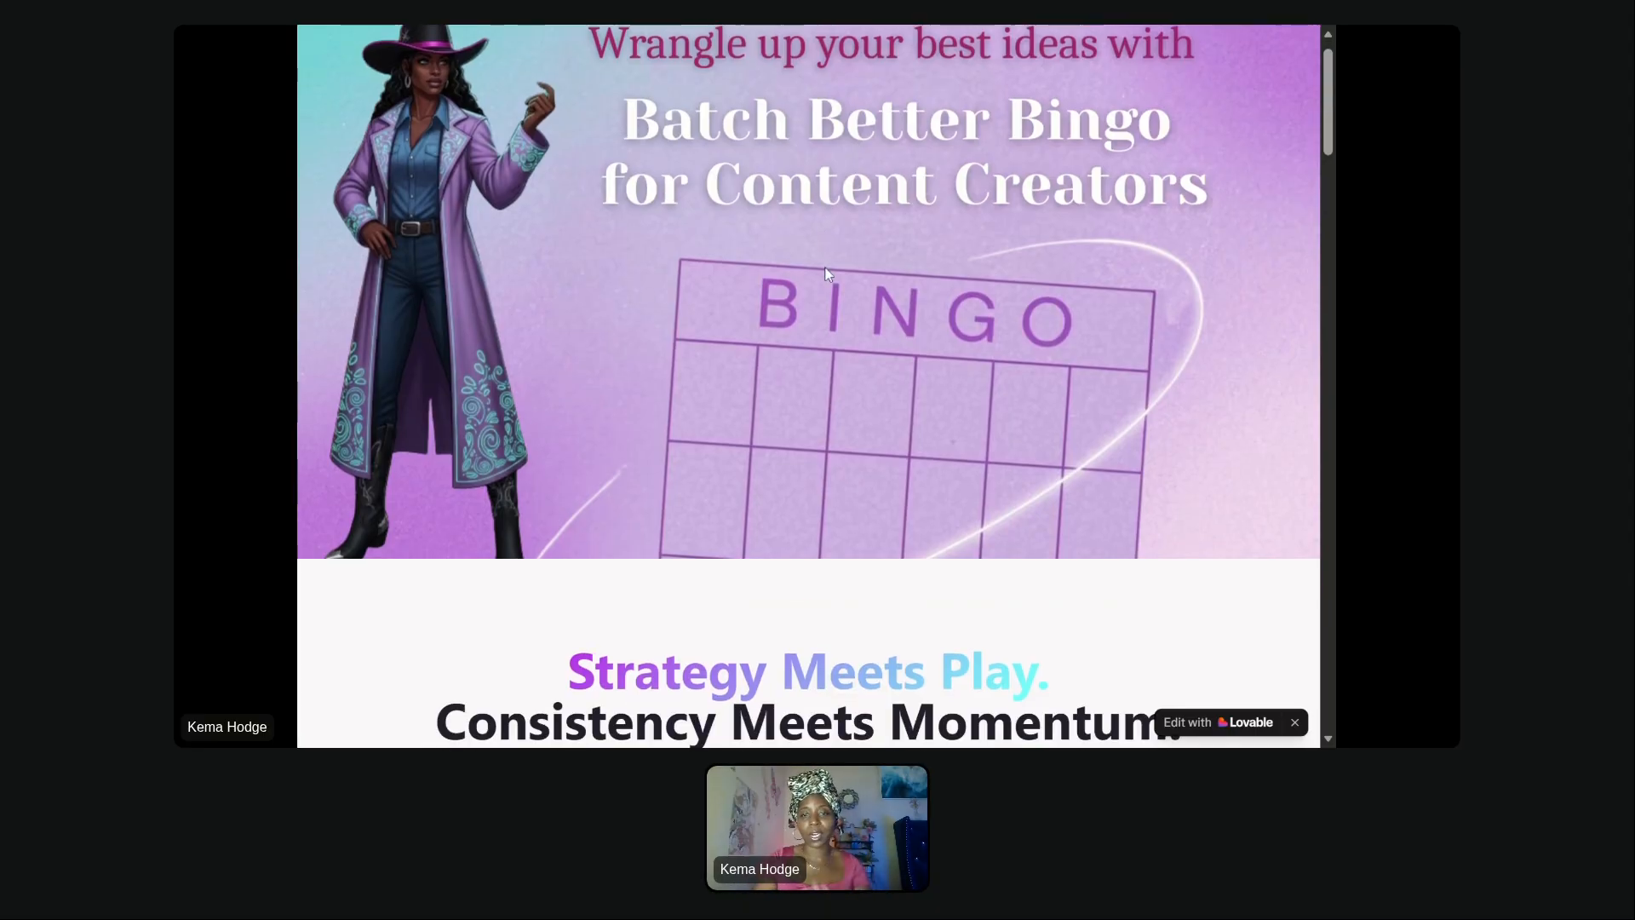
scroll(826, 272, down, 5)
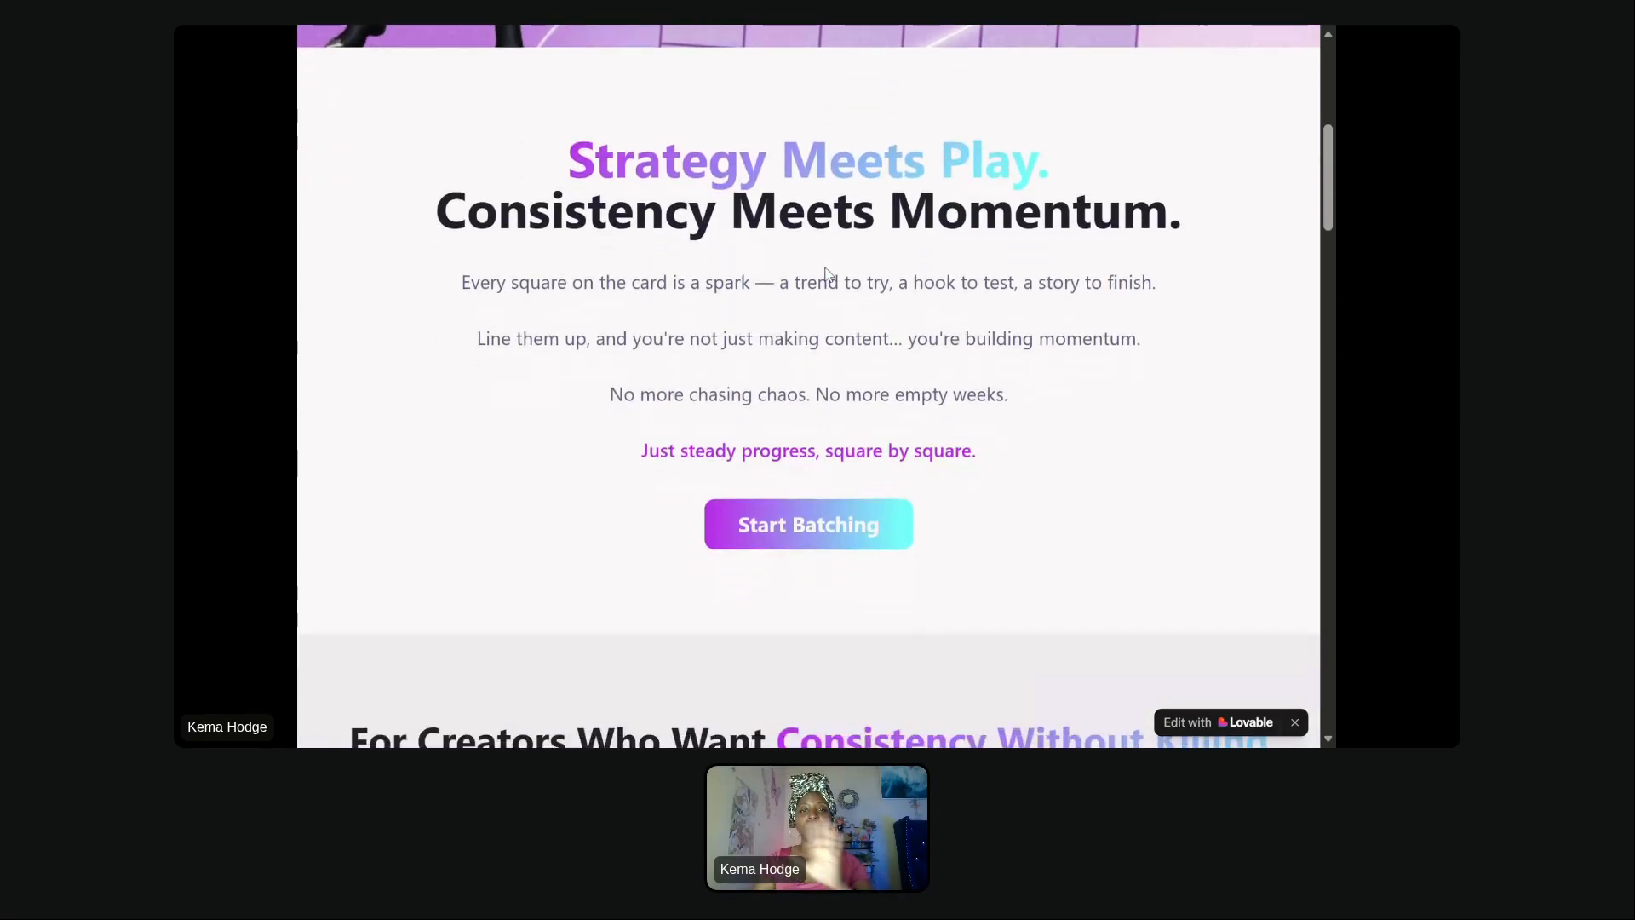
scroll(826, 272, down, 15)
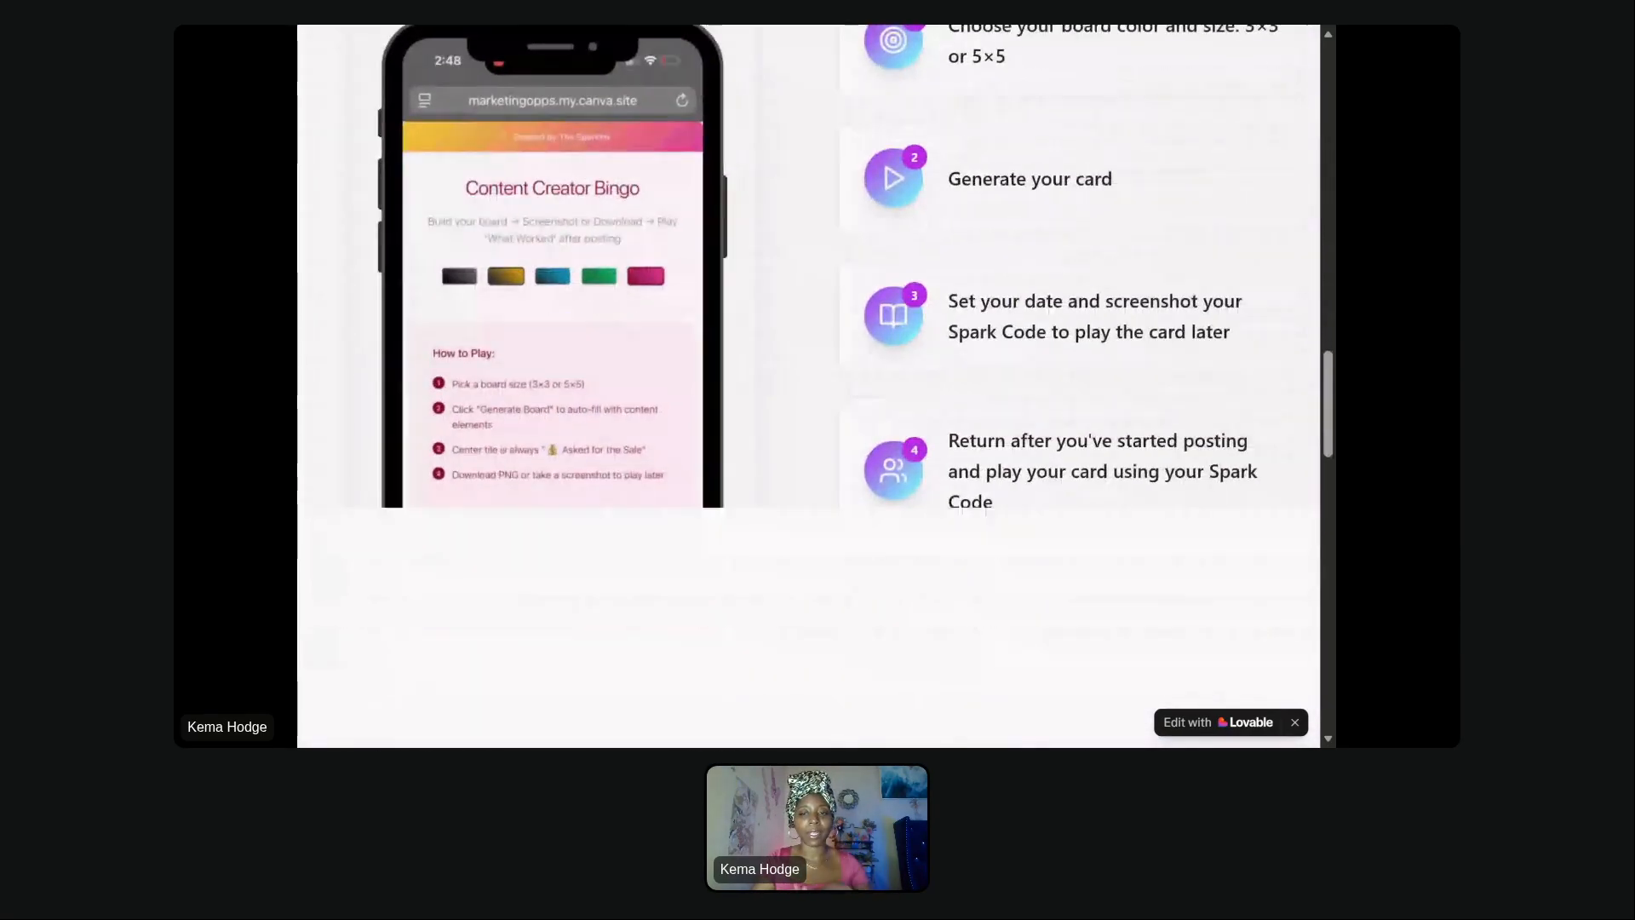
scroll(816, 383, down, 10)
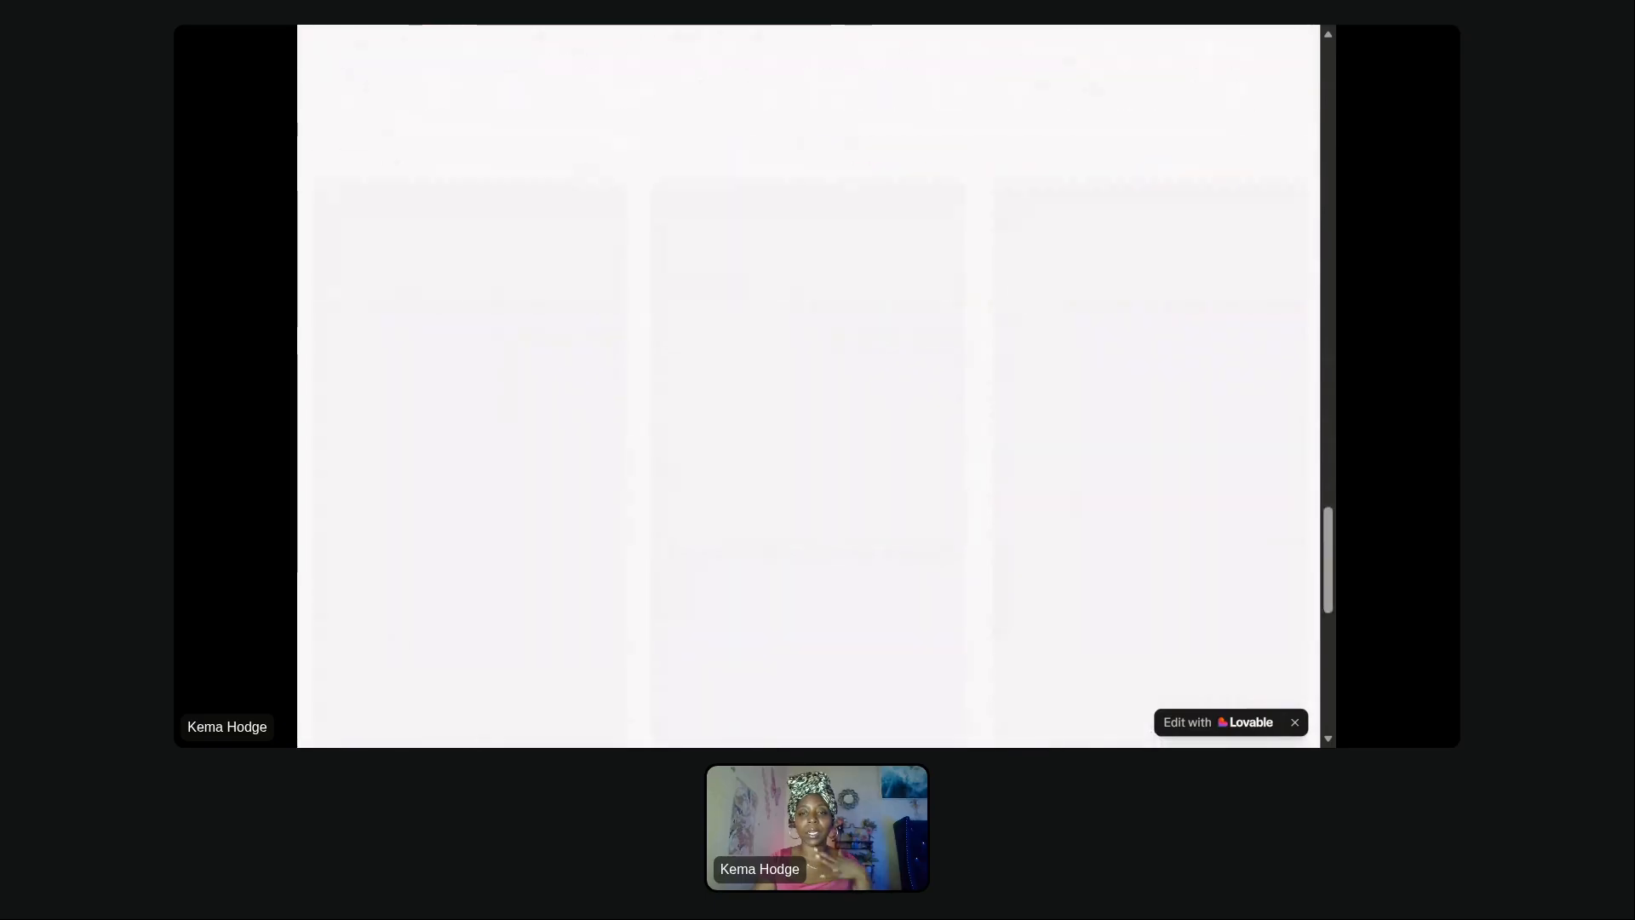
scroll(1267, 371, down, 5)
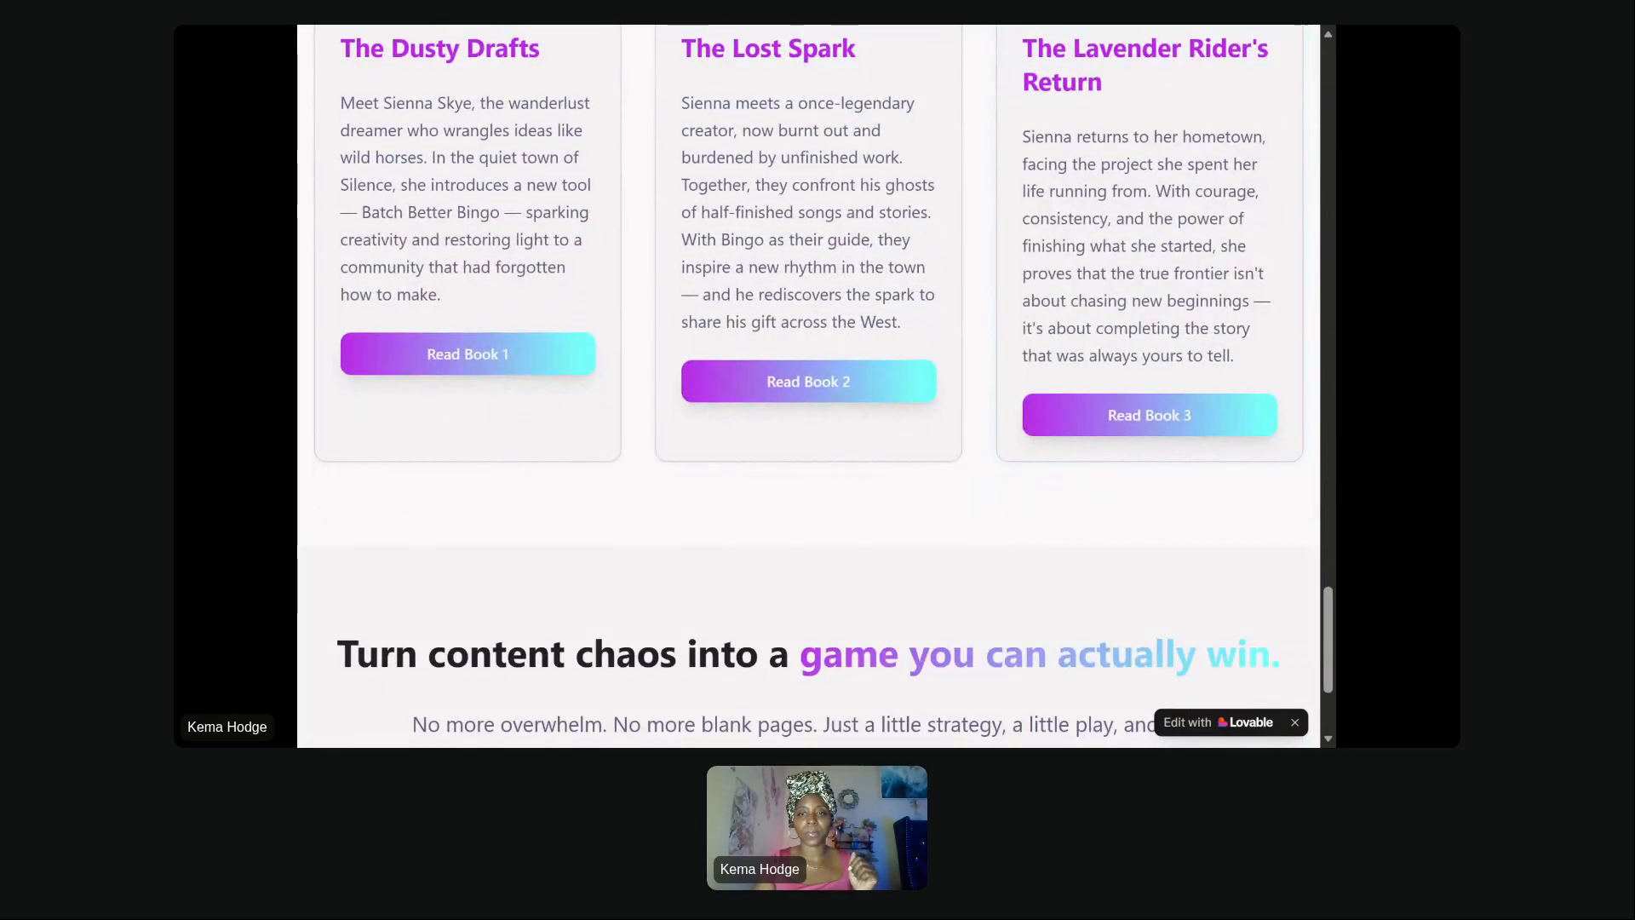
scroll(1267, 371, up, 20)
scroll(816, 565, up, 5)
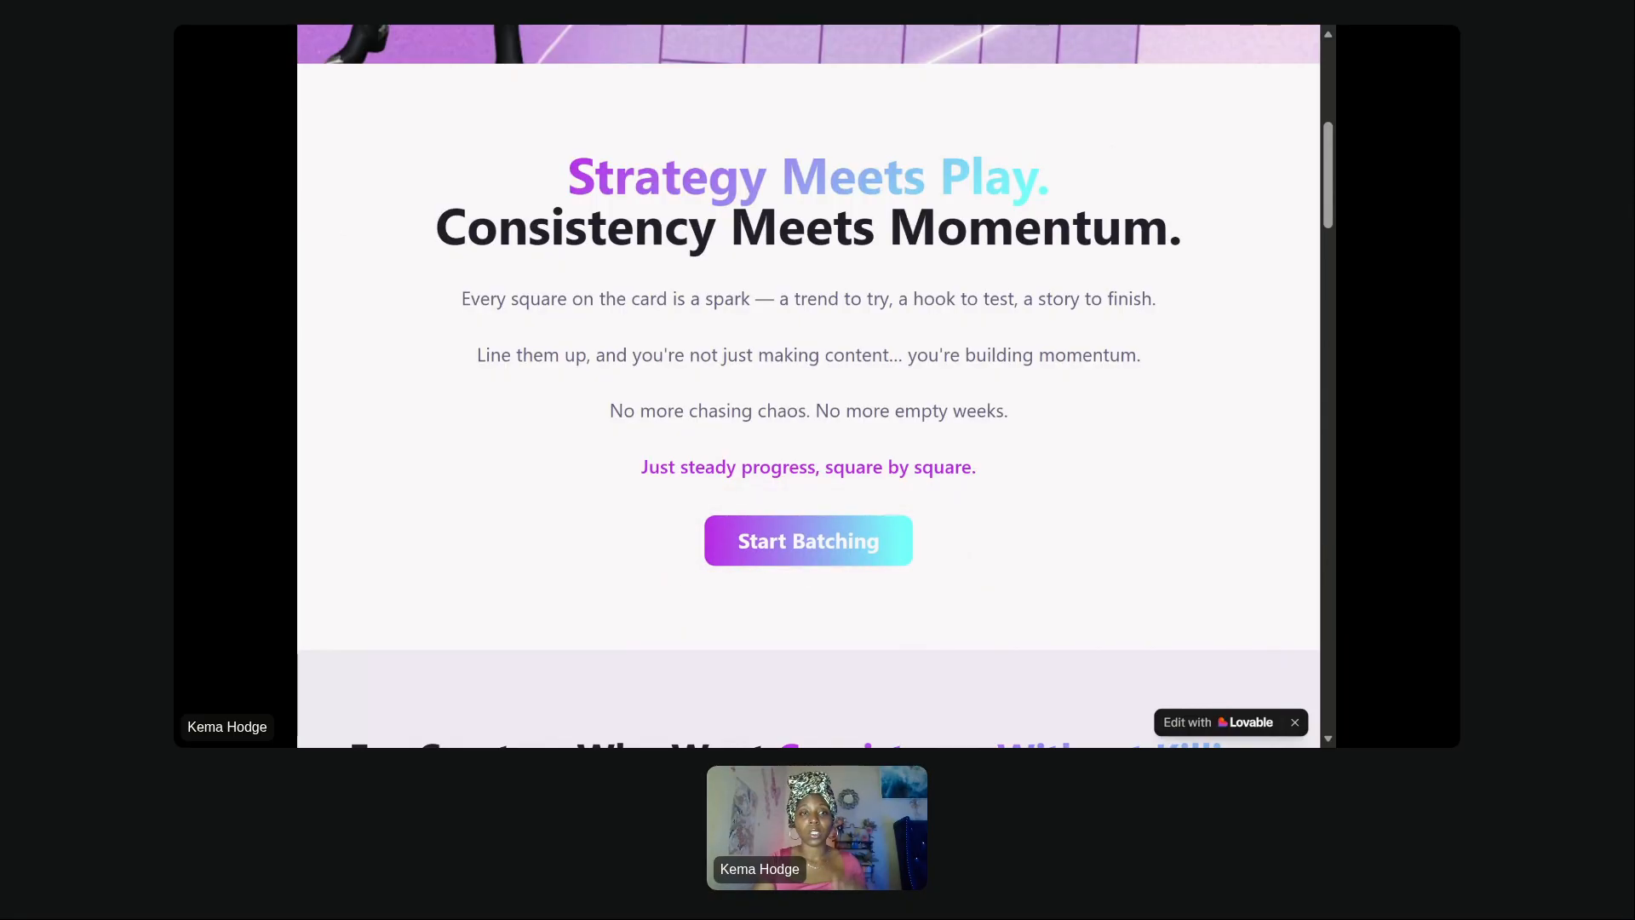
click(809, 542)
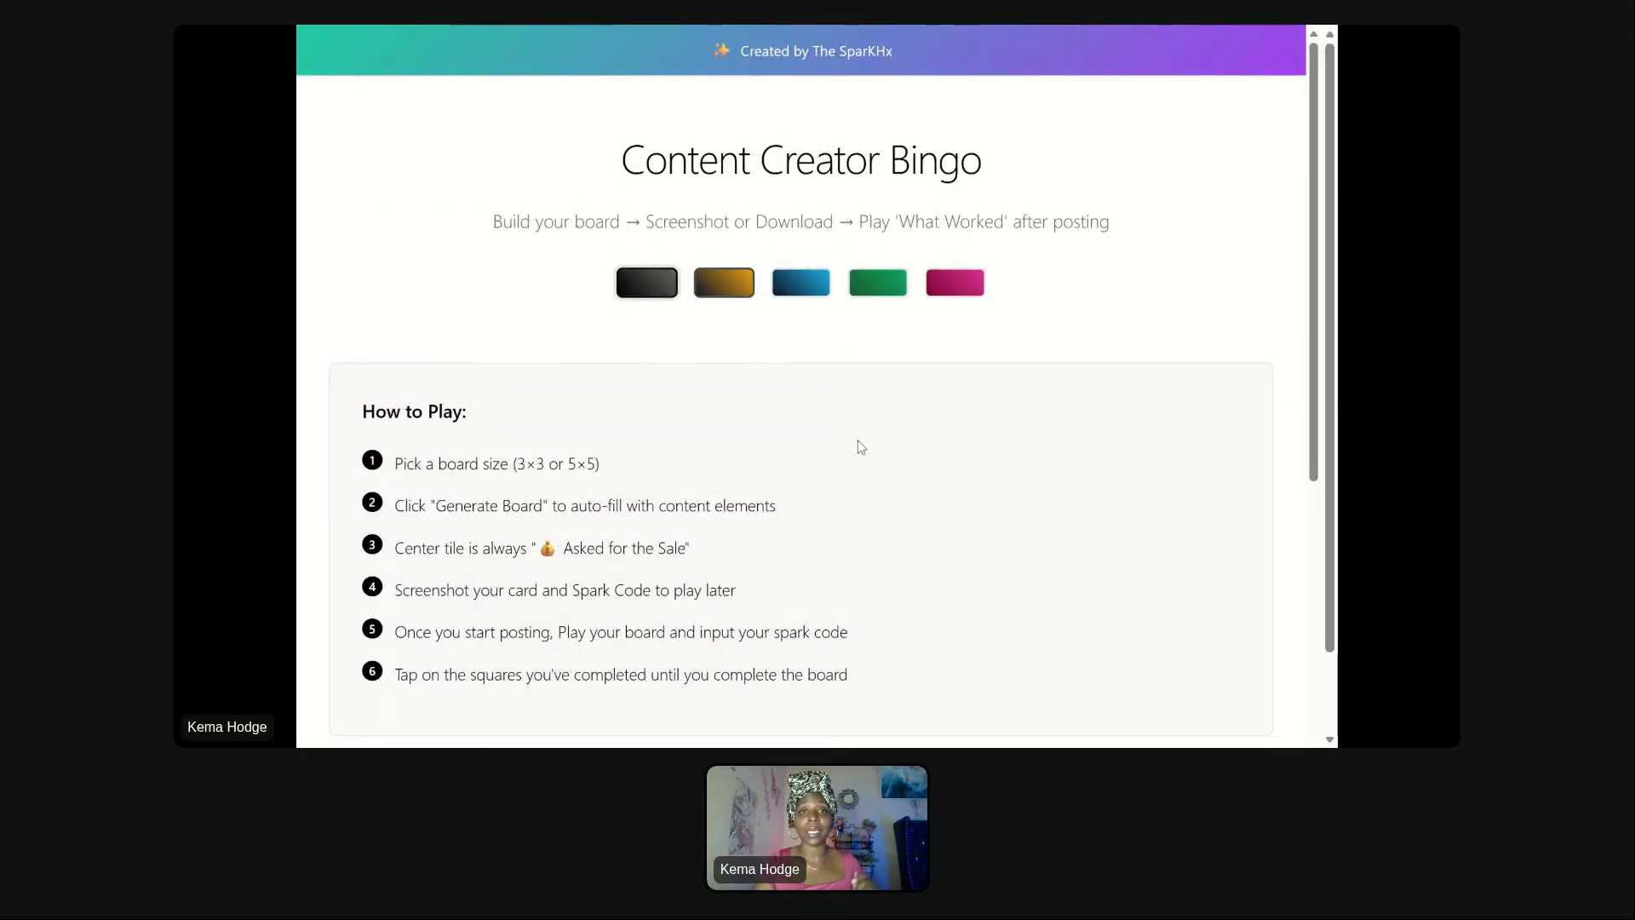
- Try out the gold, pink, green and blue color themes for the bingo board
scroll(860, 447, down, 1)
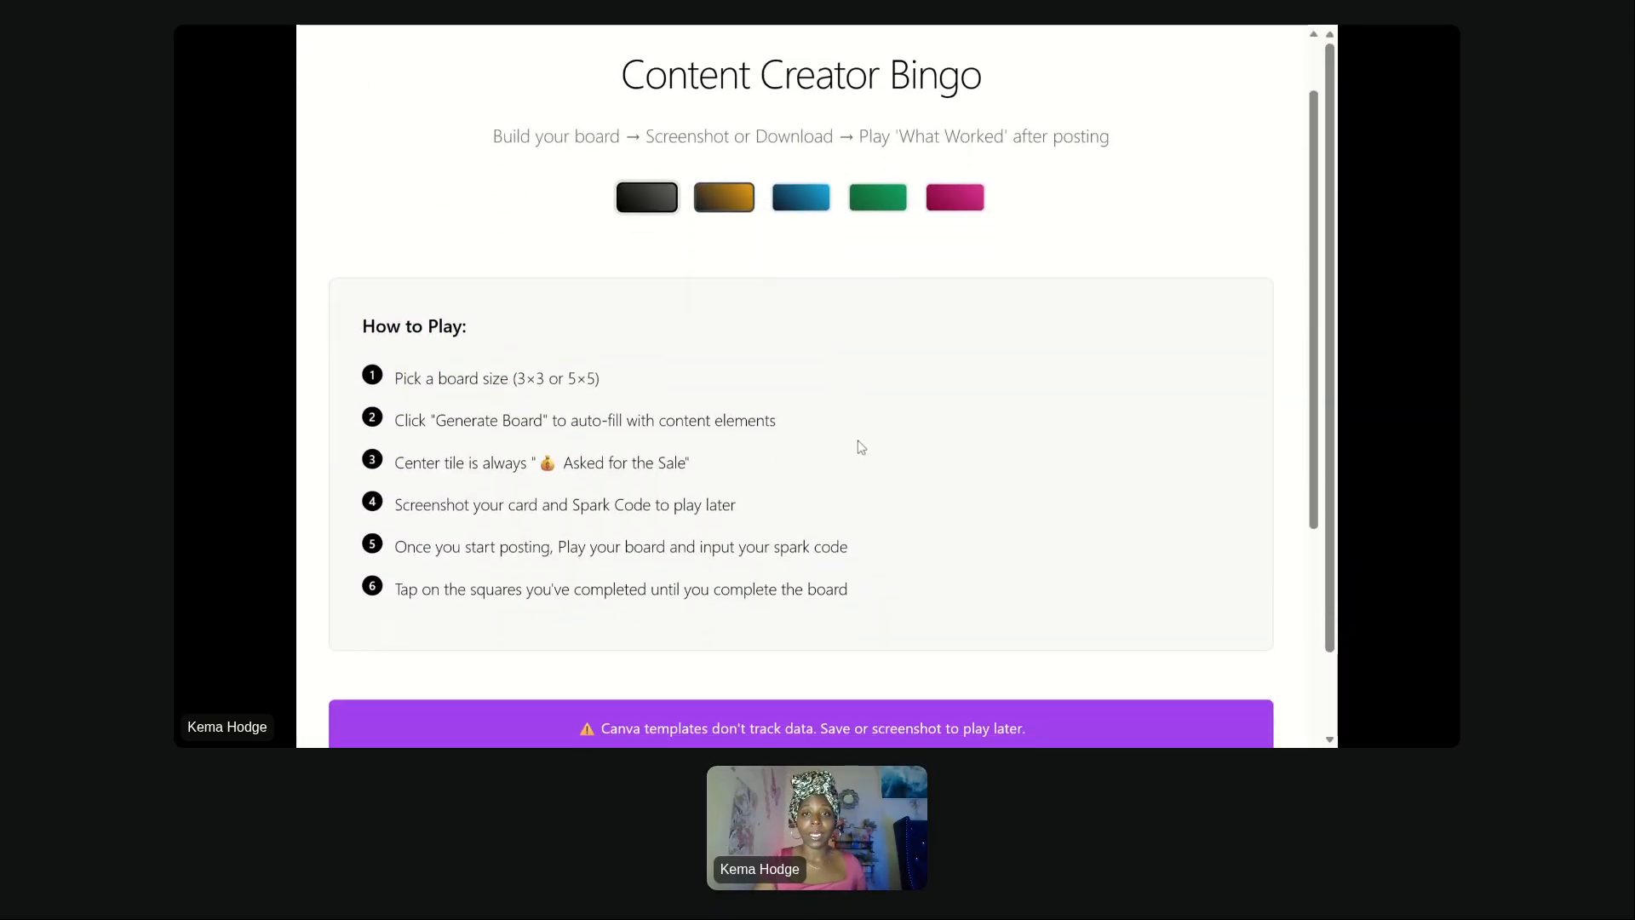
click(725, 200)
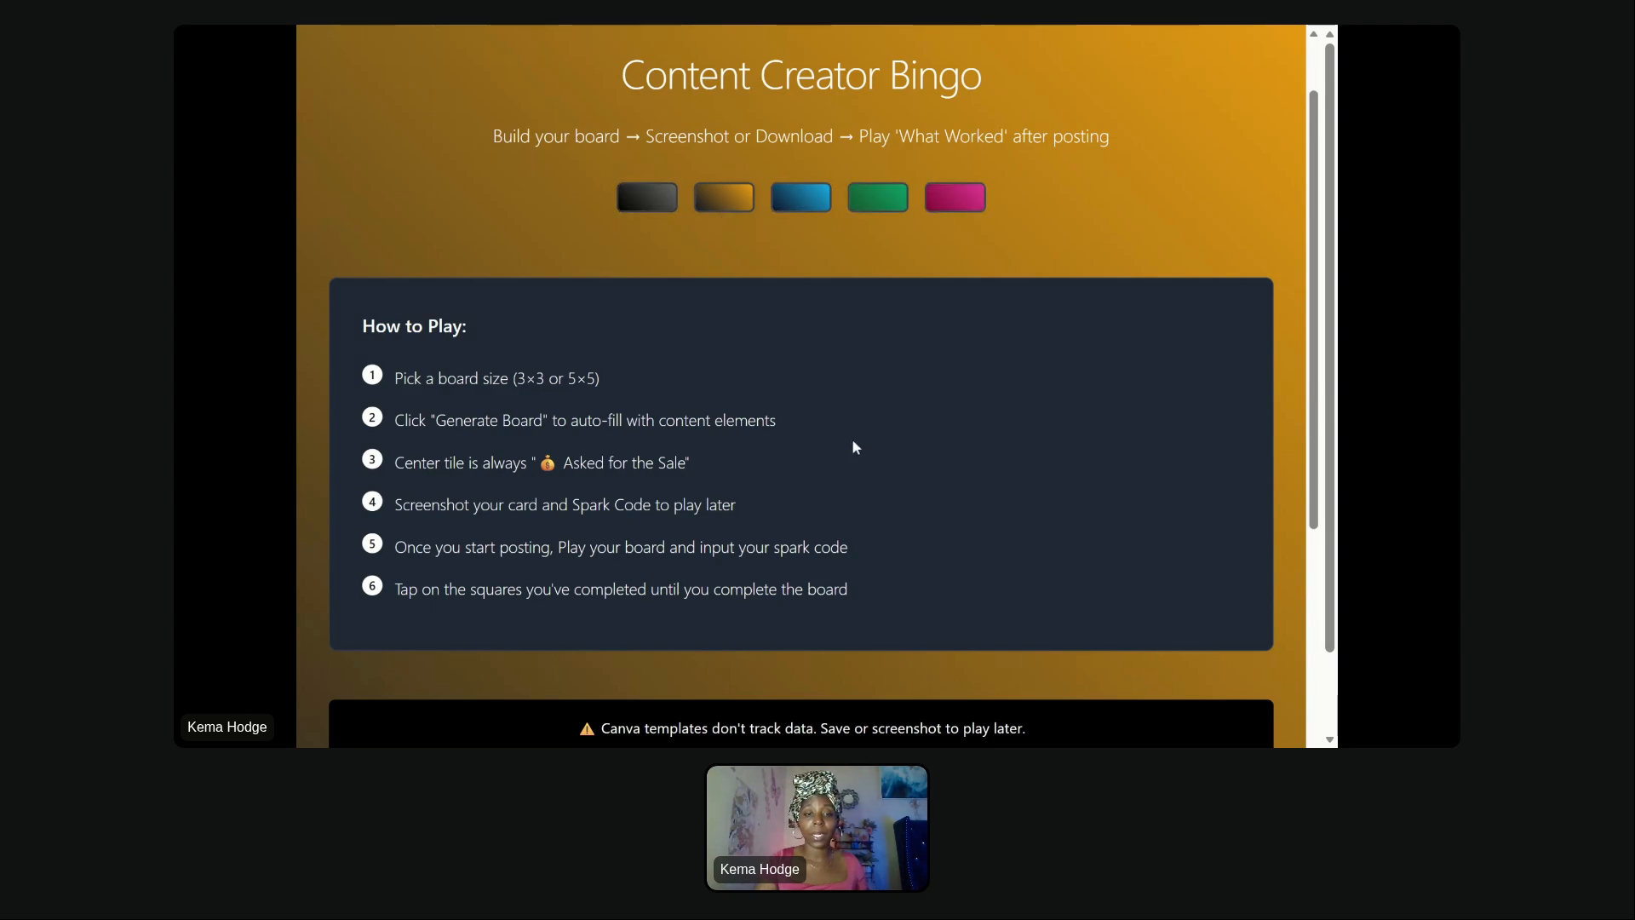
click(955, 198)
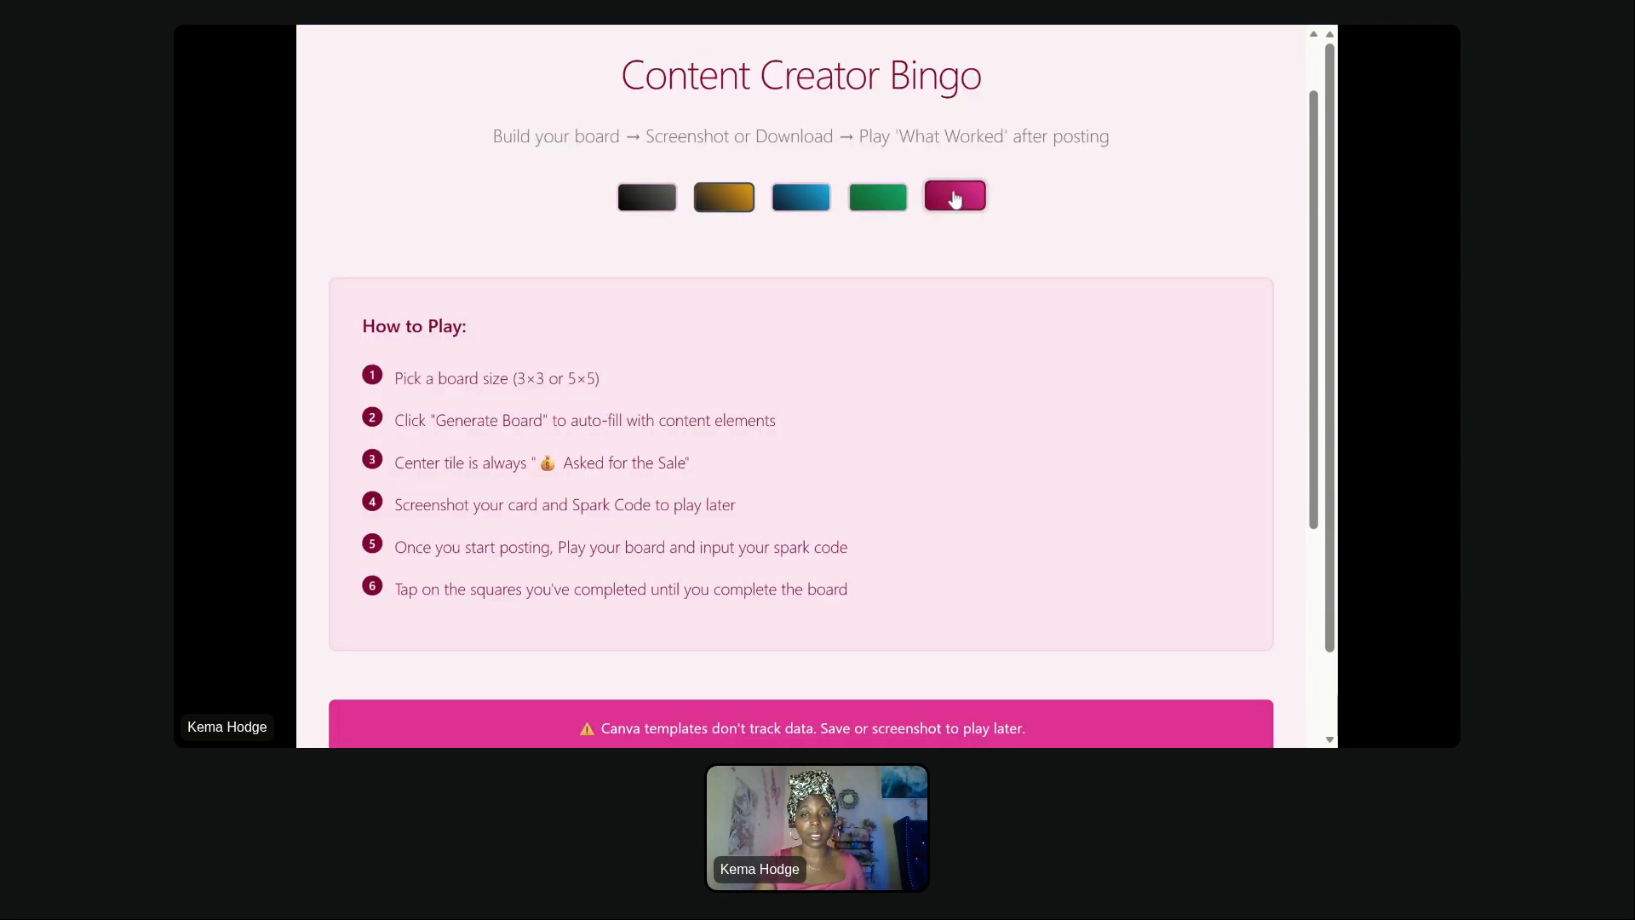
click(875, 207)
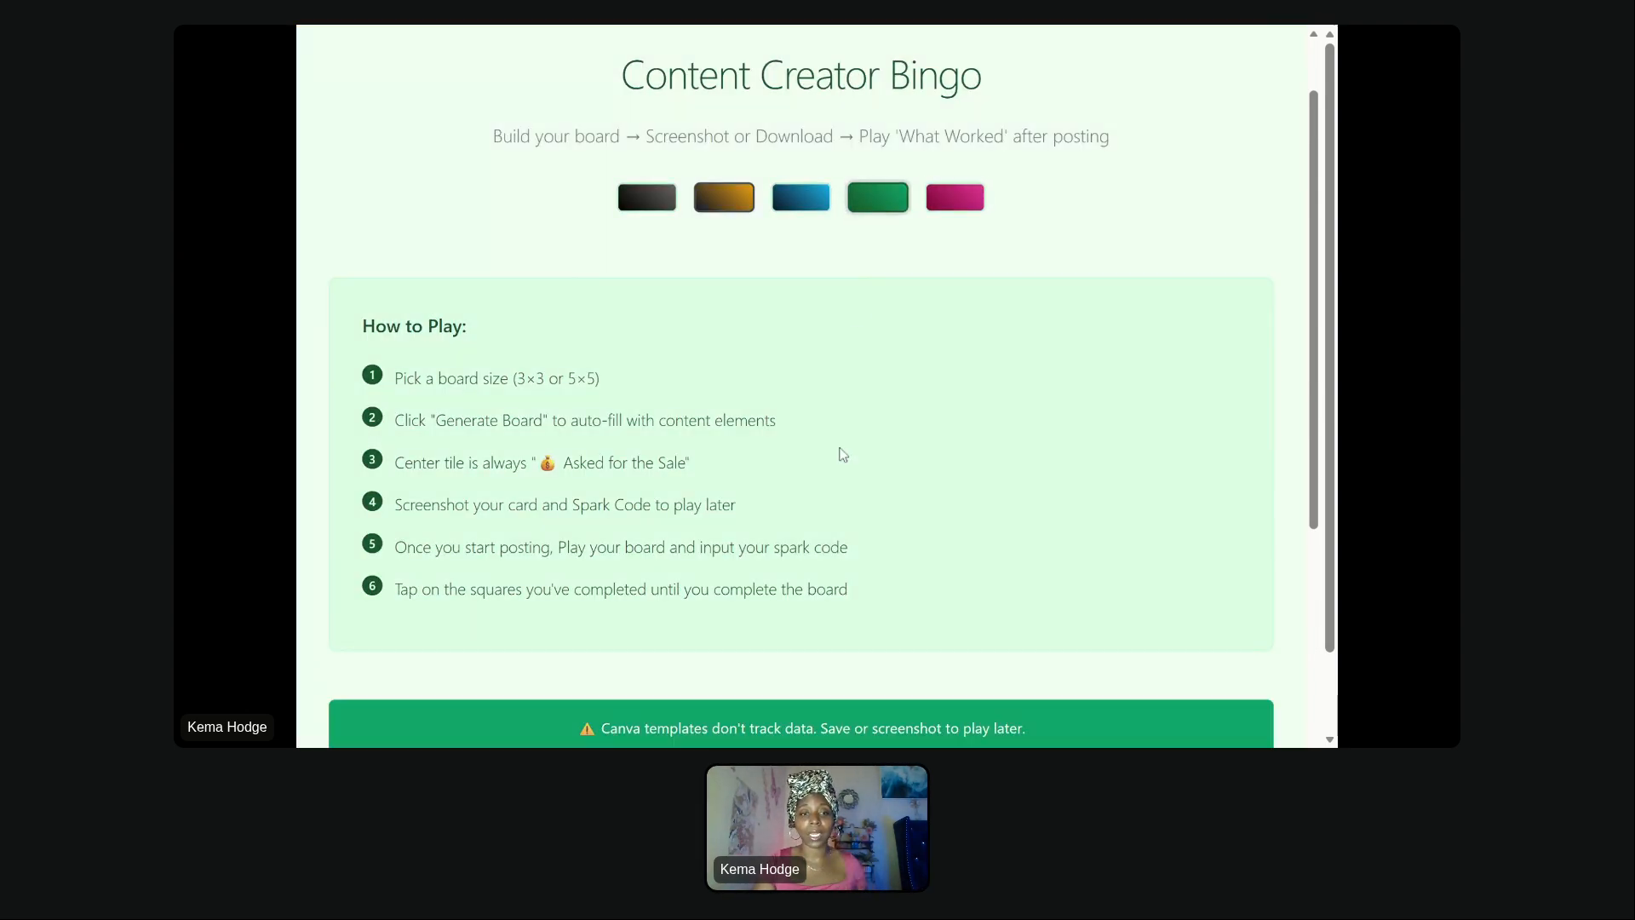
scroll(843, 455, down, 5)
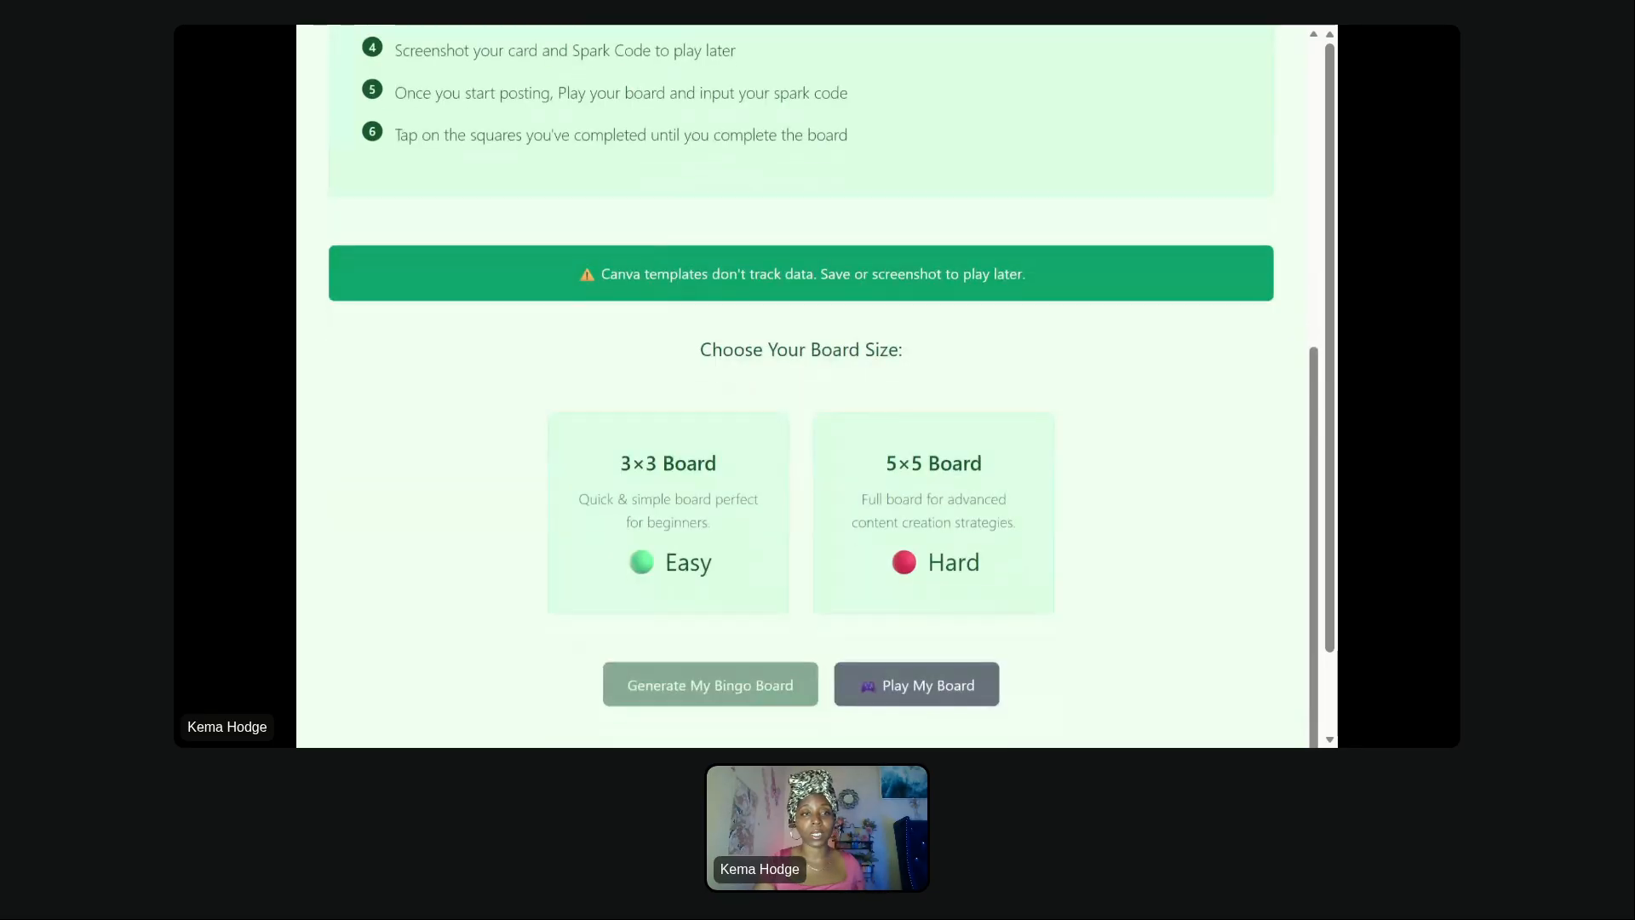
scroll(718, 357, up, 6)
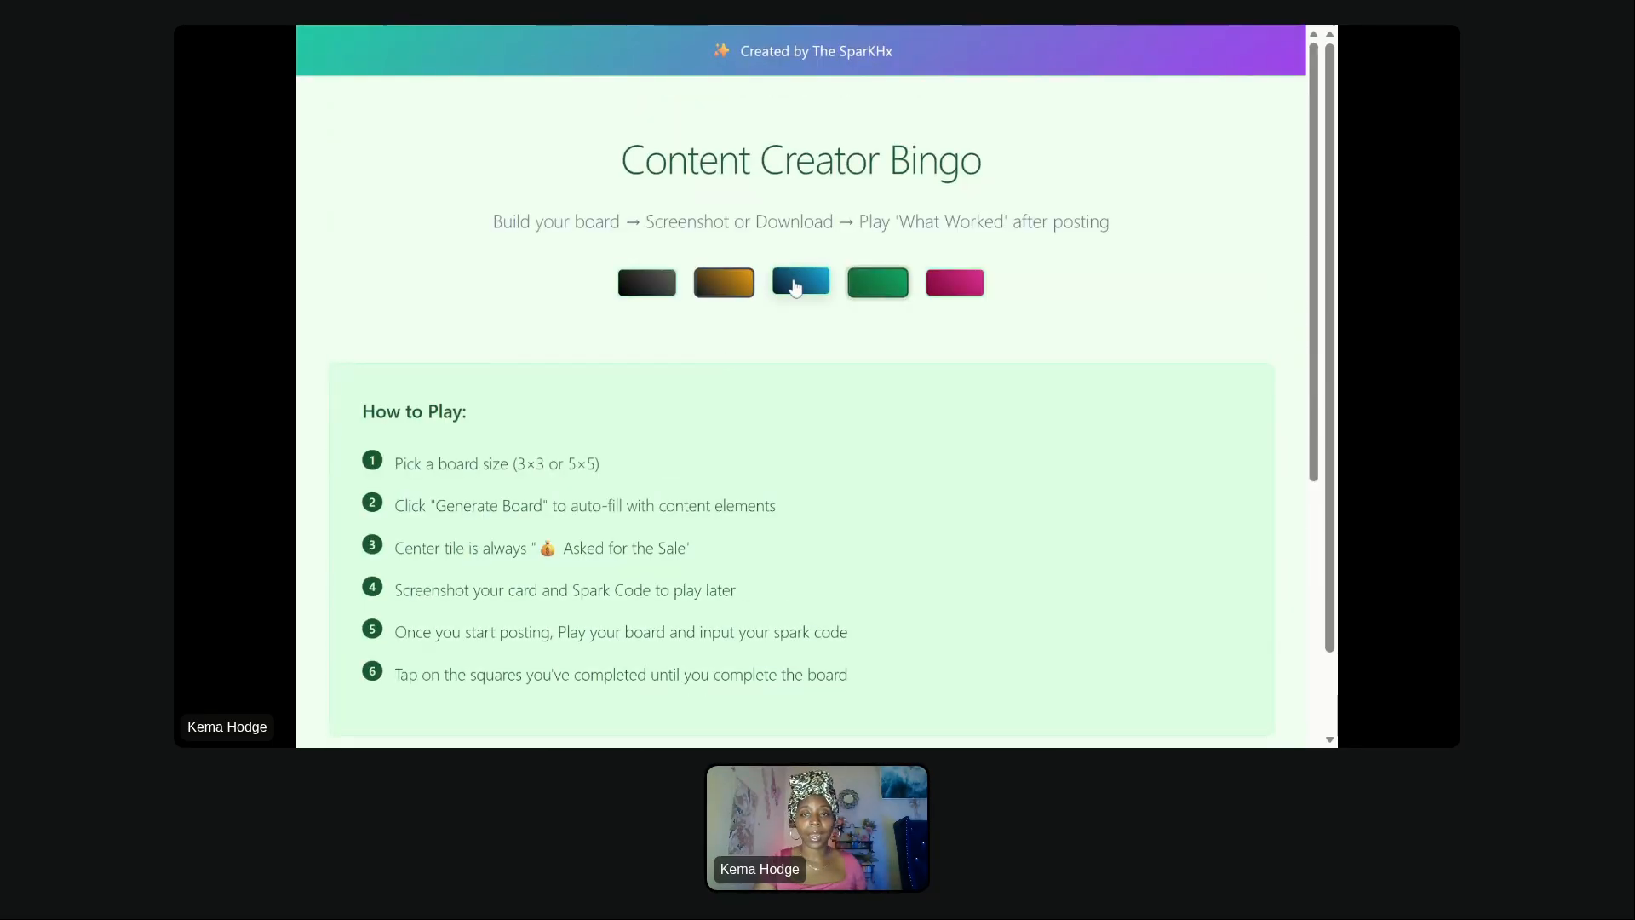
click(793, 286)
click(973, 287)
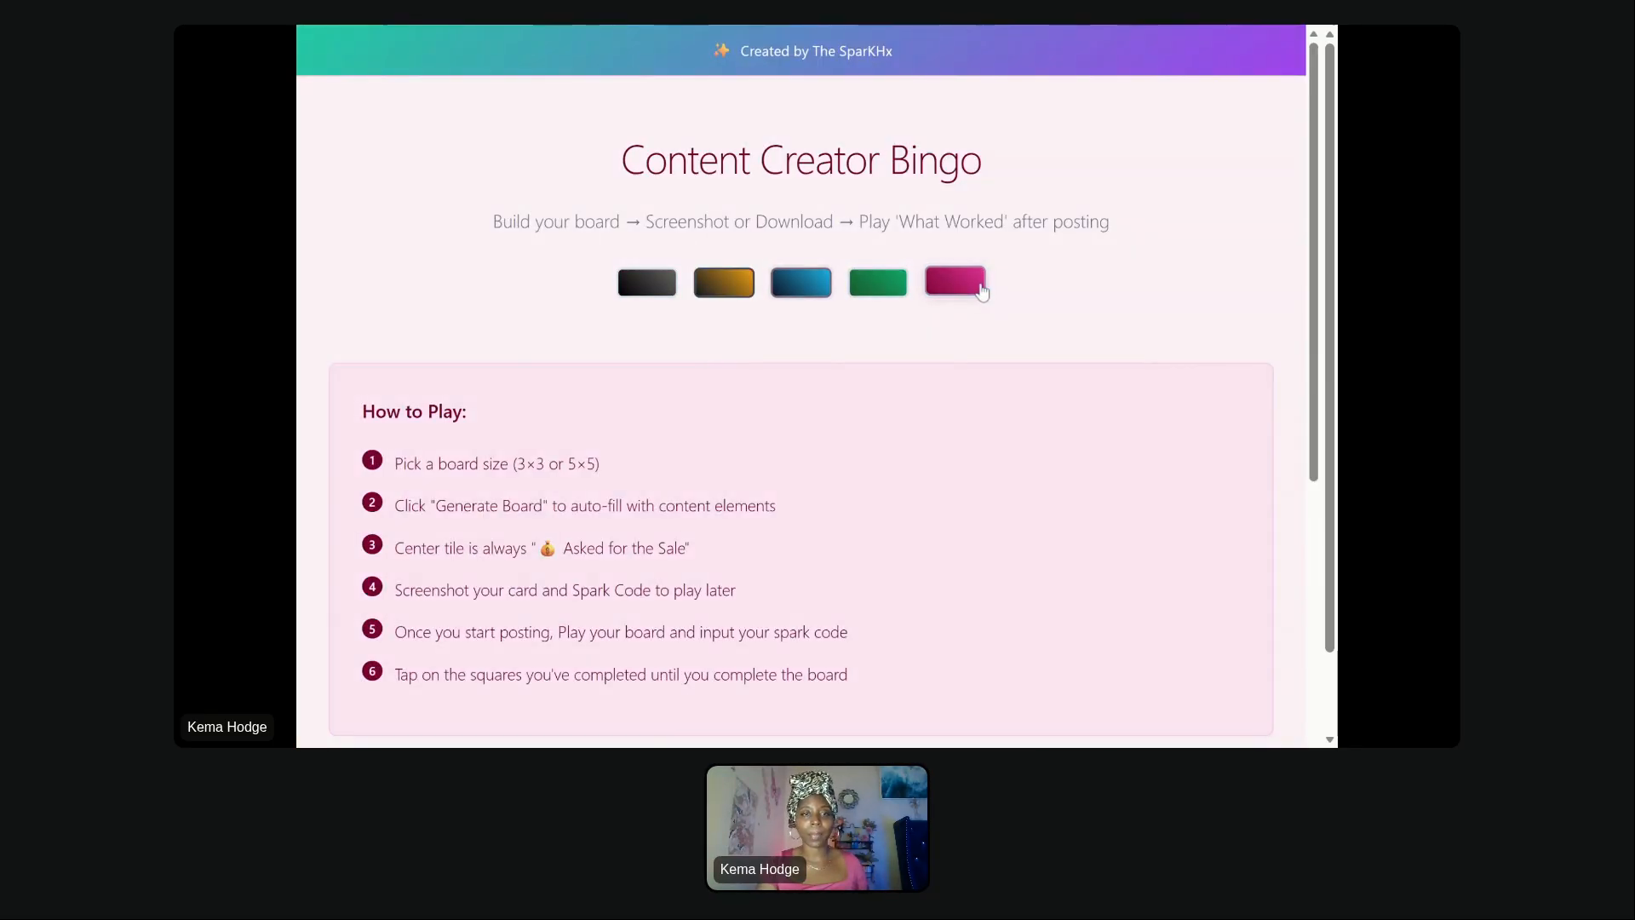
- Switch the bingo board's color theme to gold
scroll(981, 292, down, 1)
scroll(981, 292, down, 4)
scroll(977, 292, up, 5)
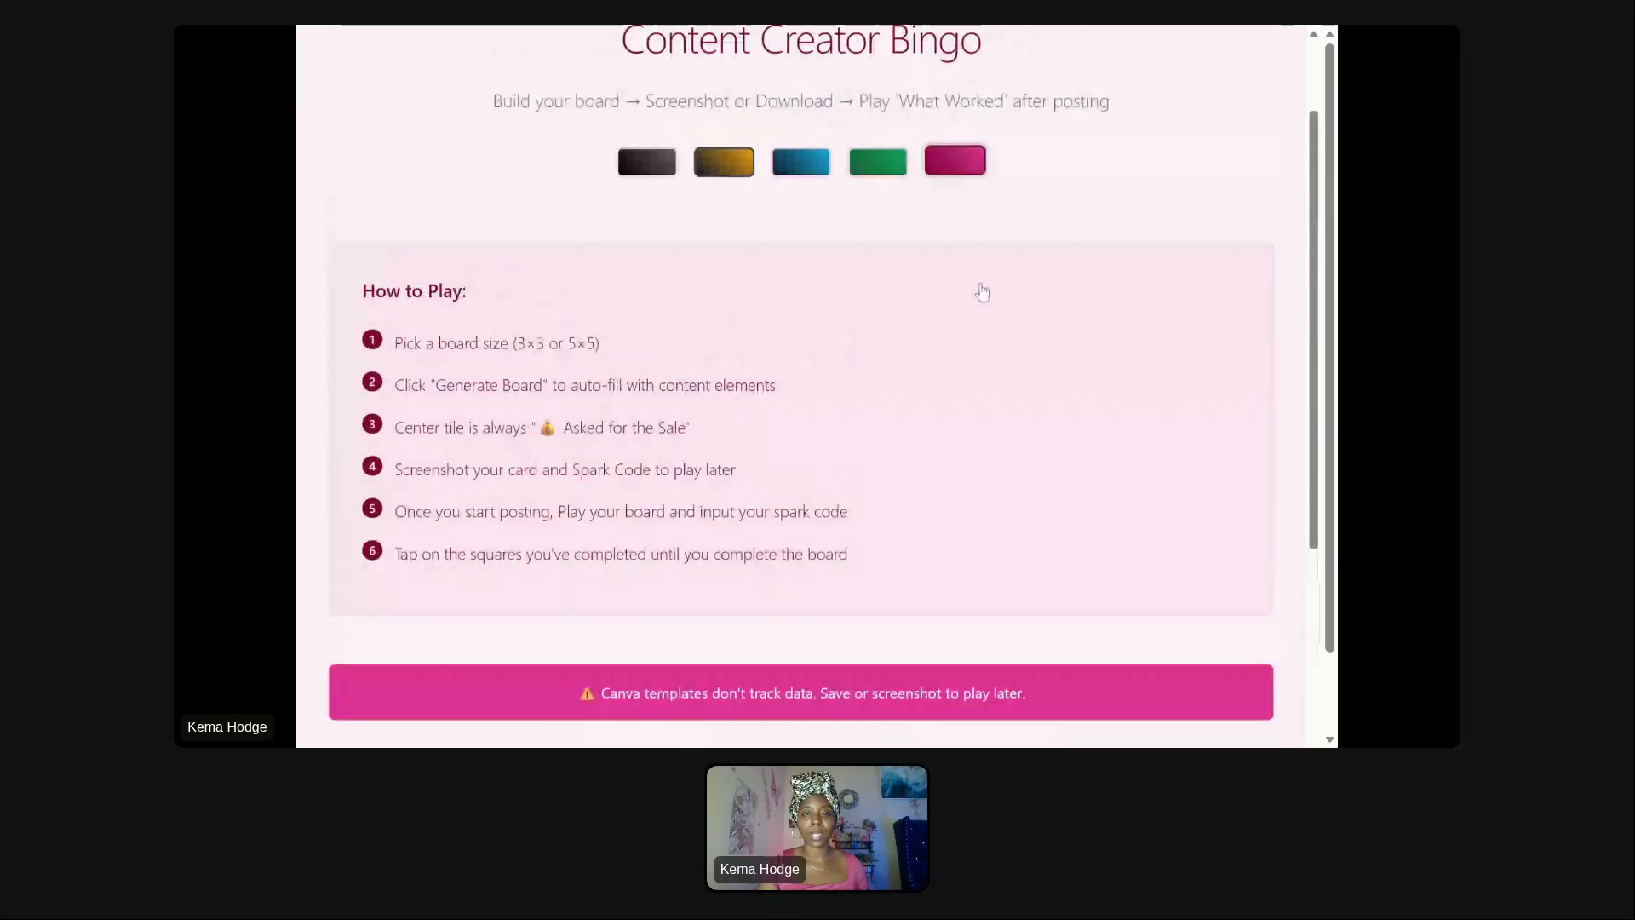
click(730, 285)
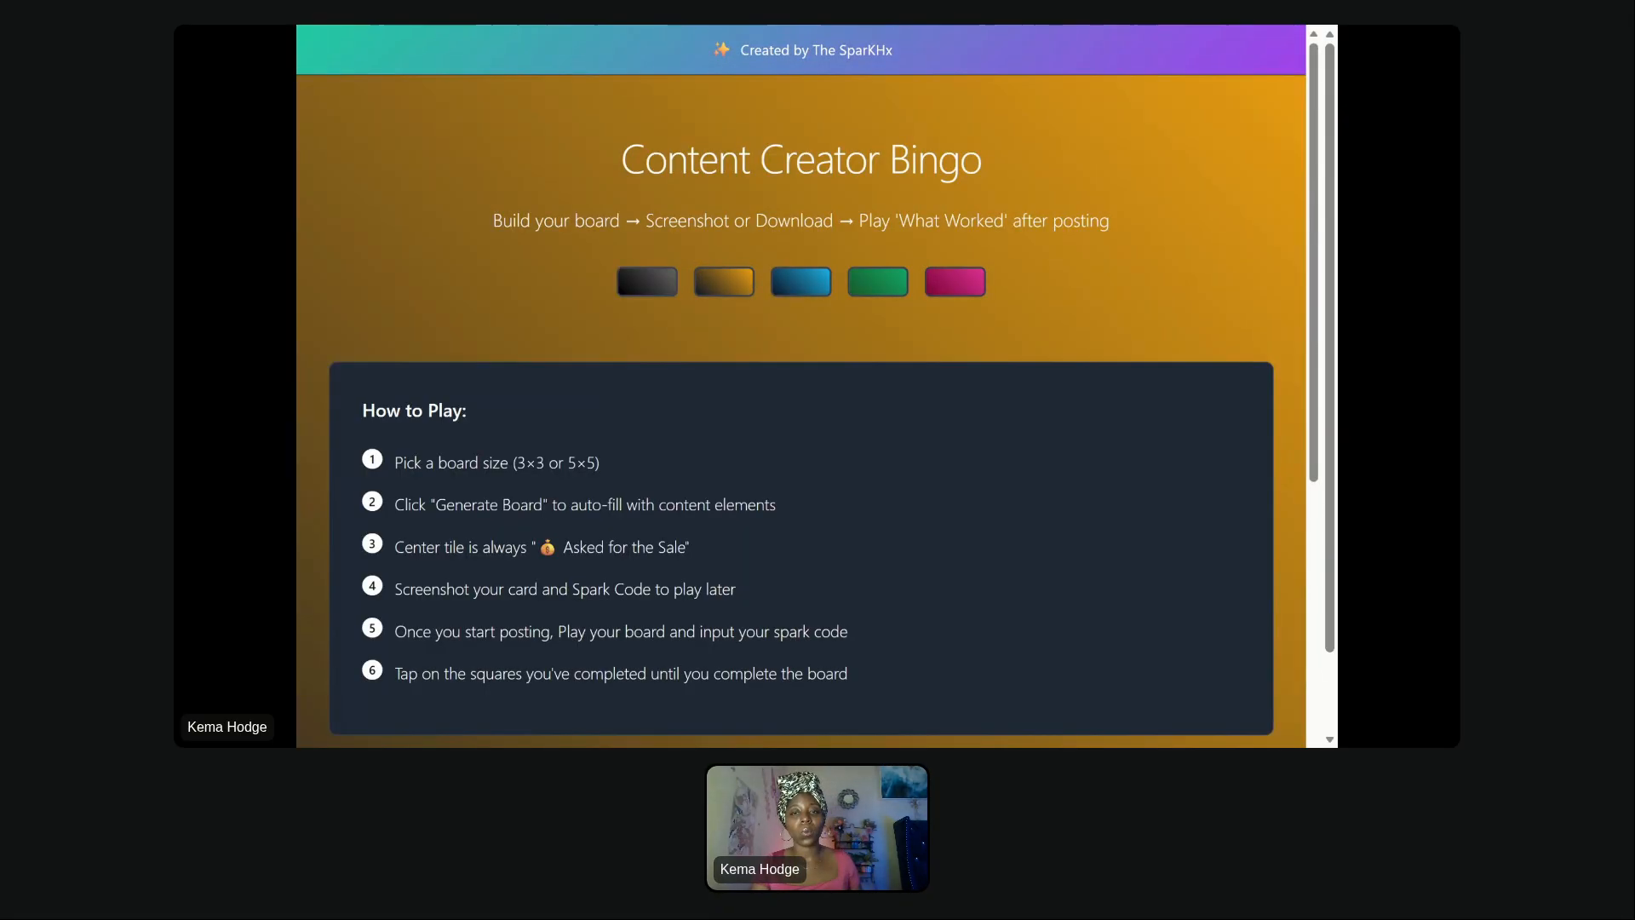
- Choose the 3×3 board size and generate the bingo board
scroll(1155, 334, down, 5)
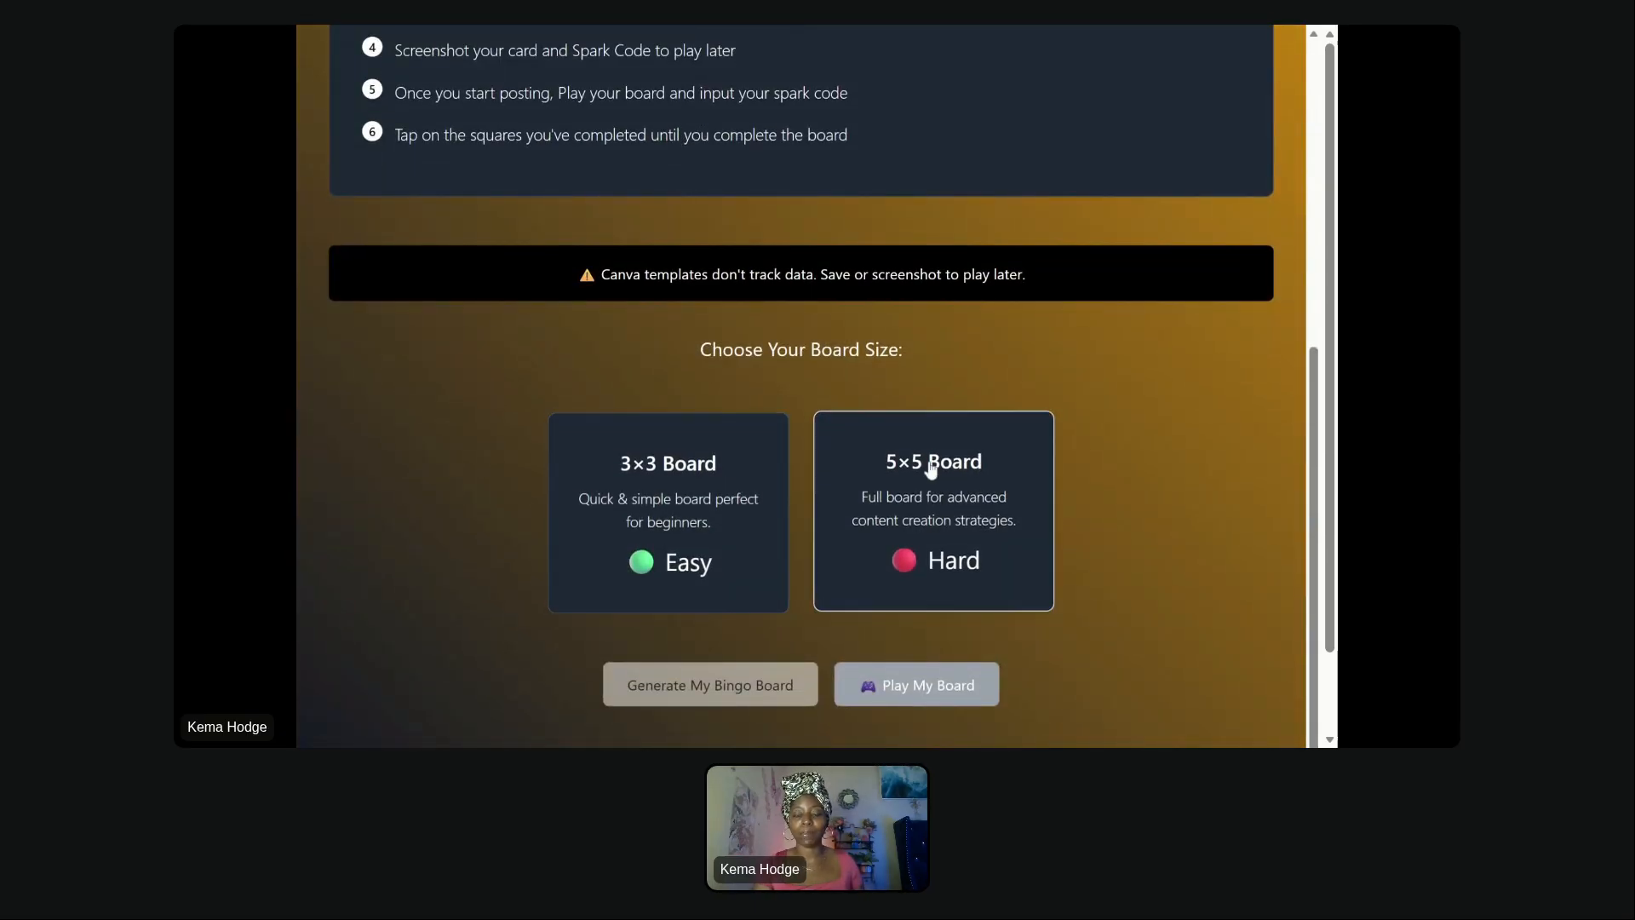
click(718, 502)
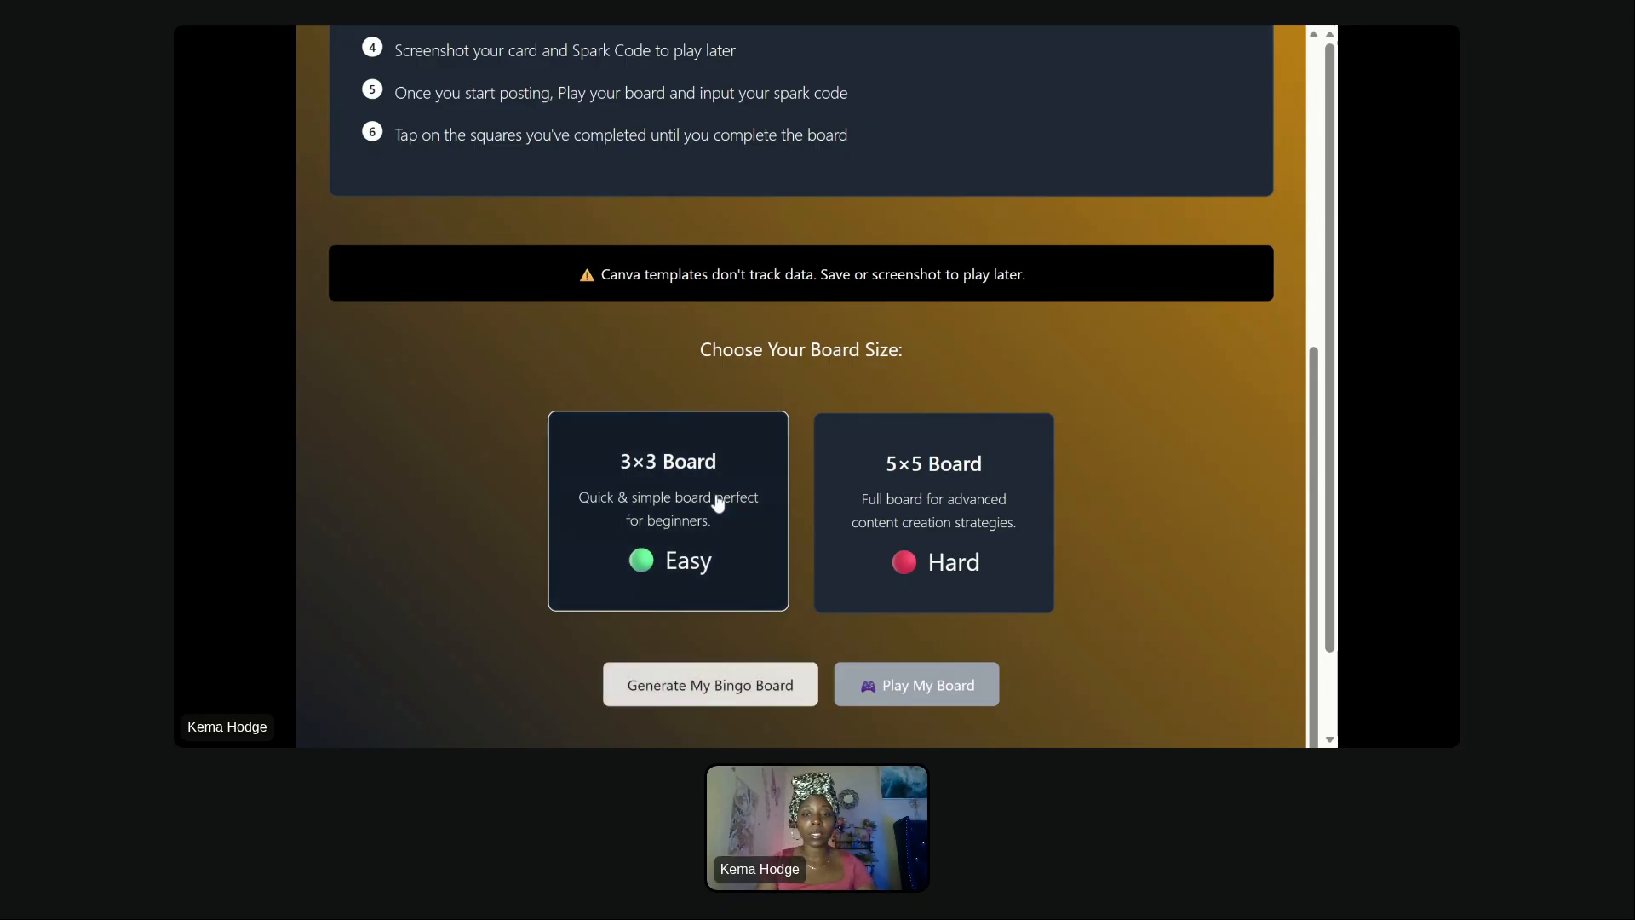
click(716, 684)
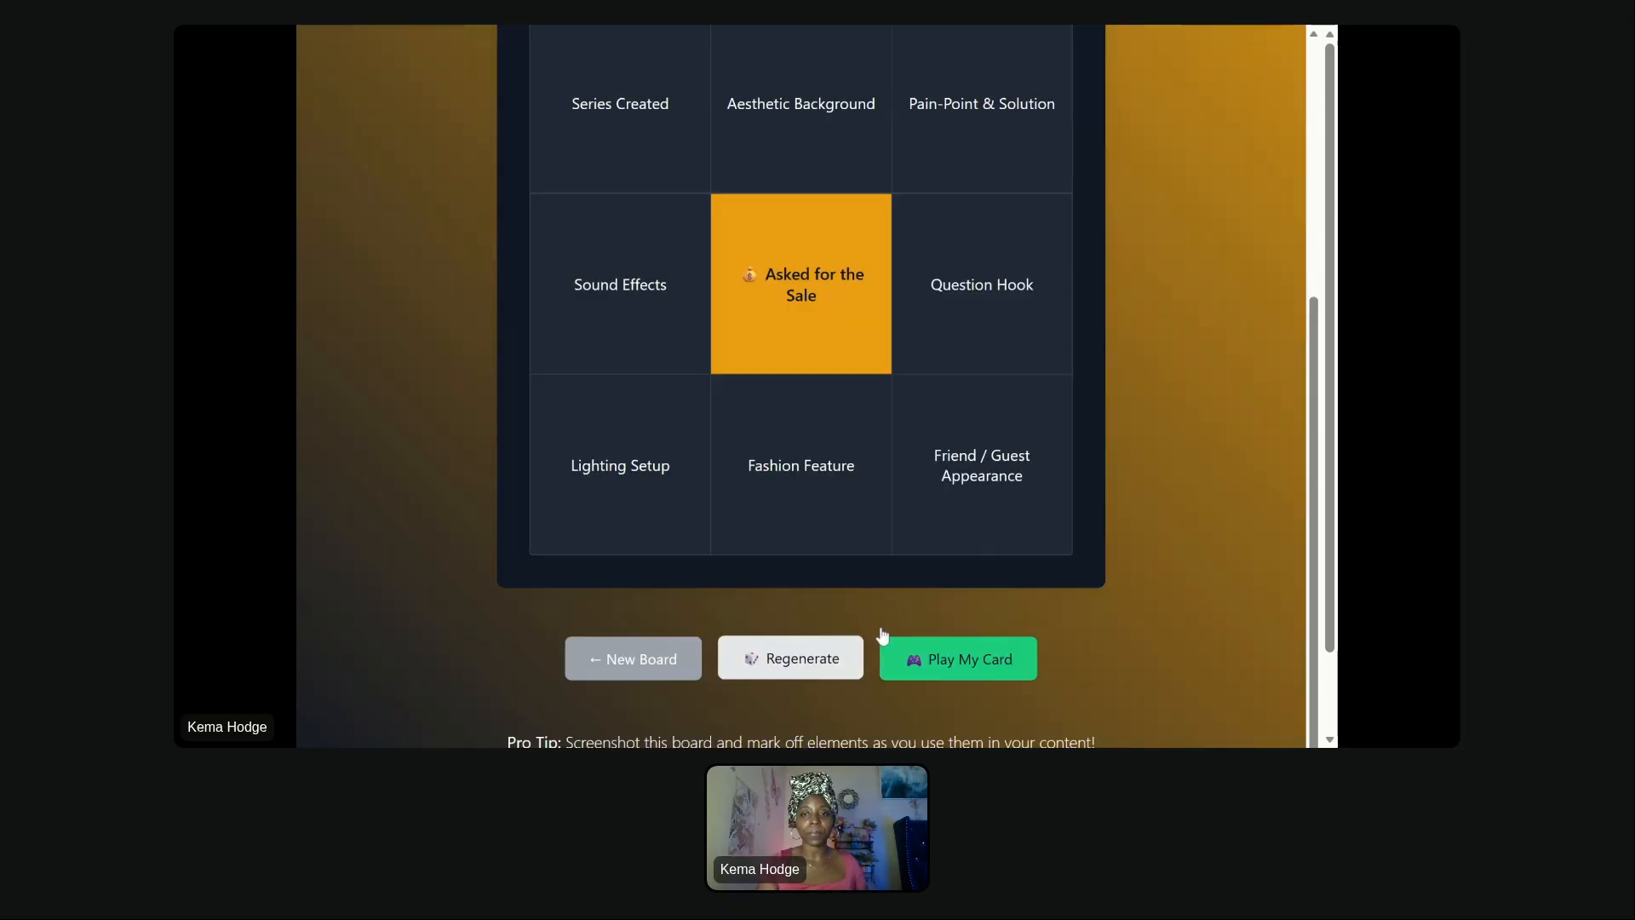
scroll(1111, 492, up, 3)
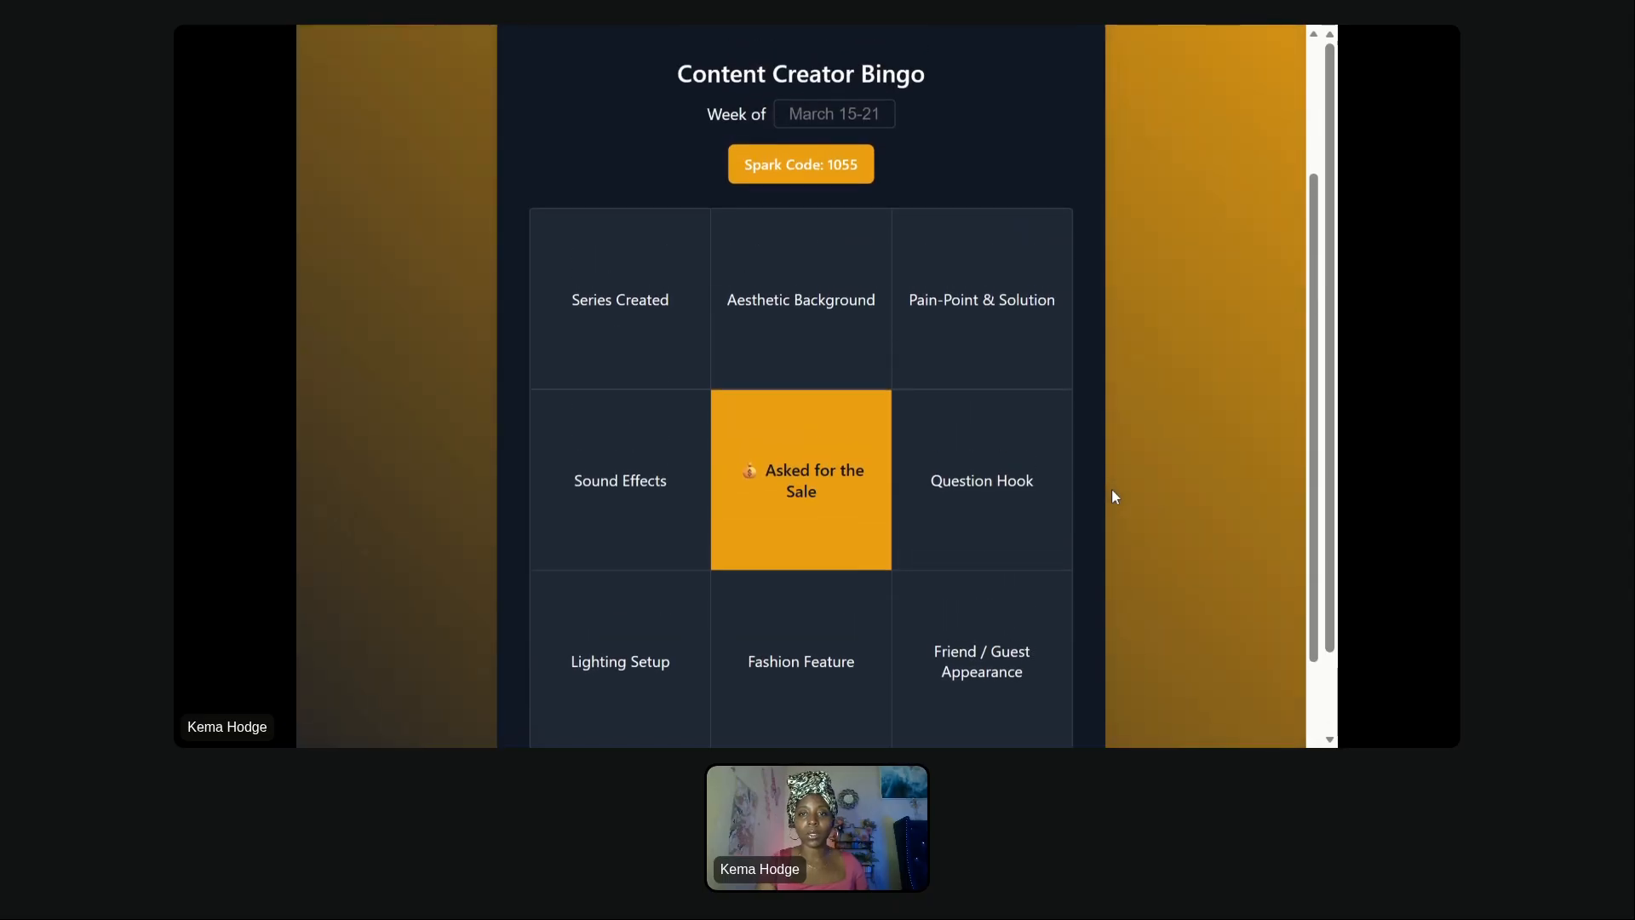
scroll(1112, 494, down, 2)
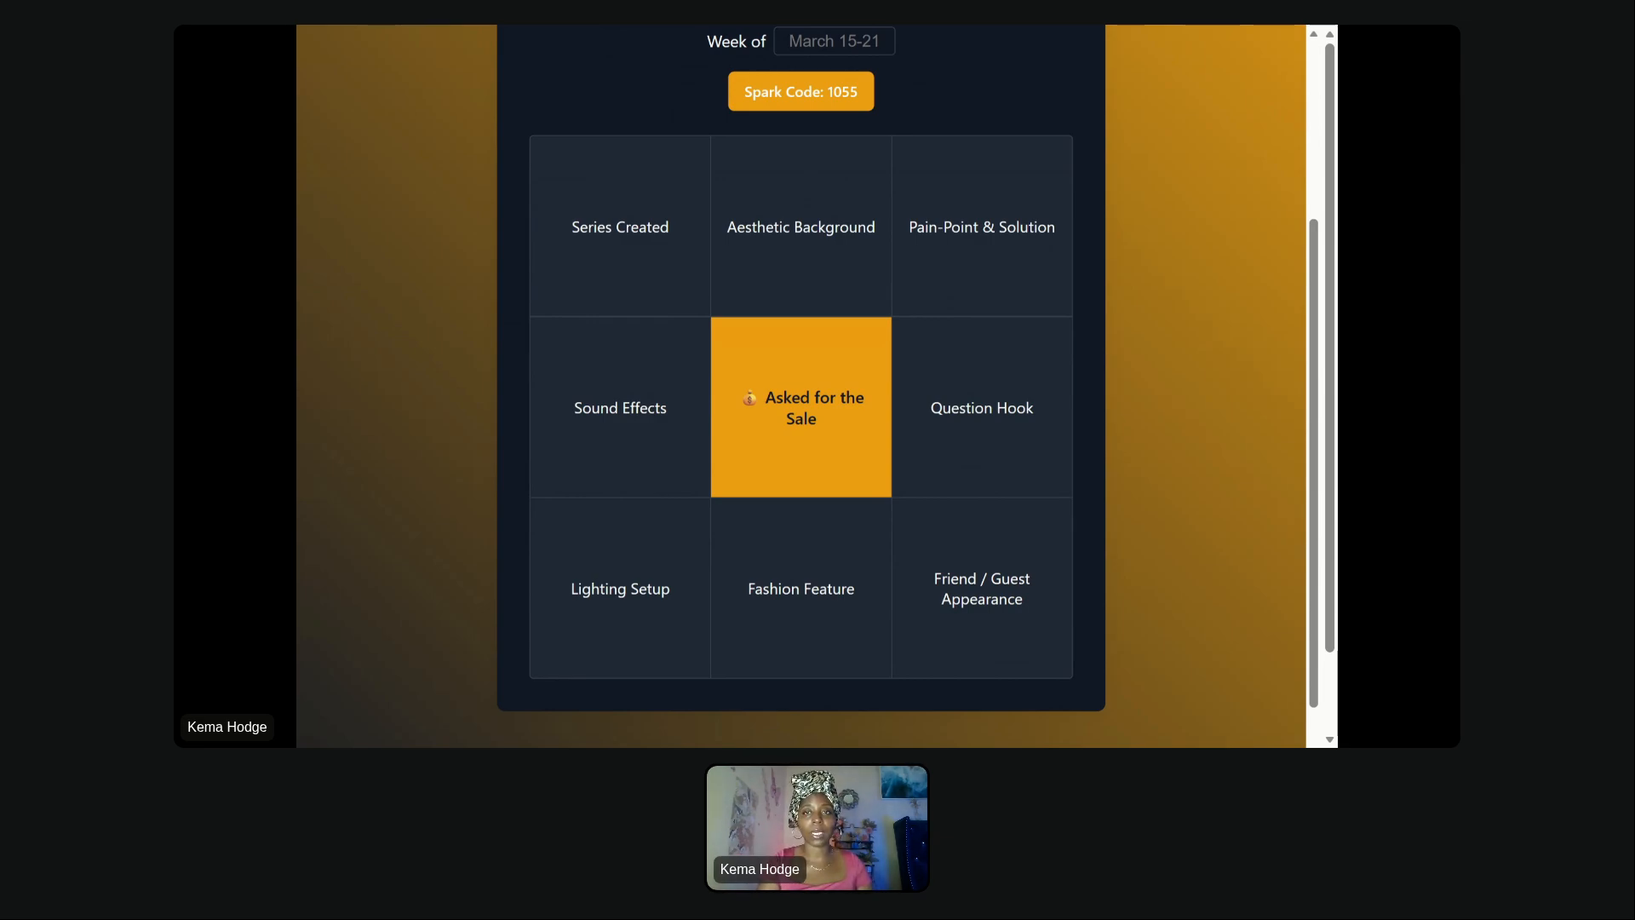
- Switch to the NotebookLM notebook tab and widen the browser window
key(ctrl+Tab)
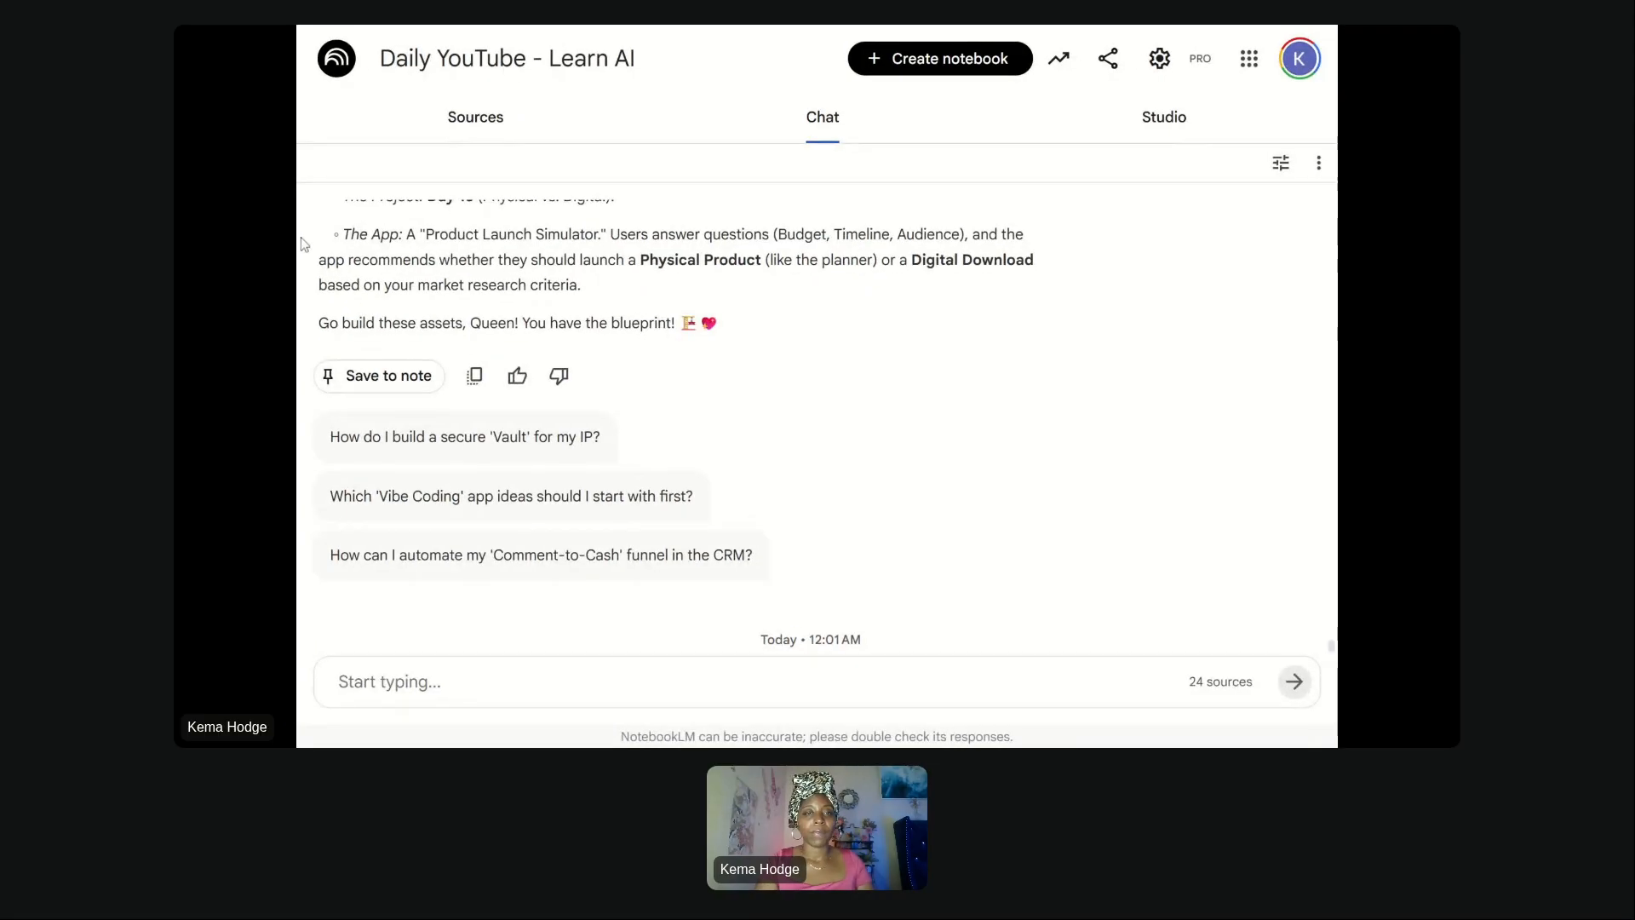
drag(298, 245, 176, 245)
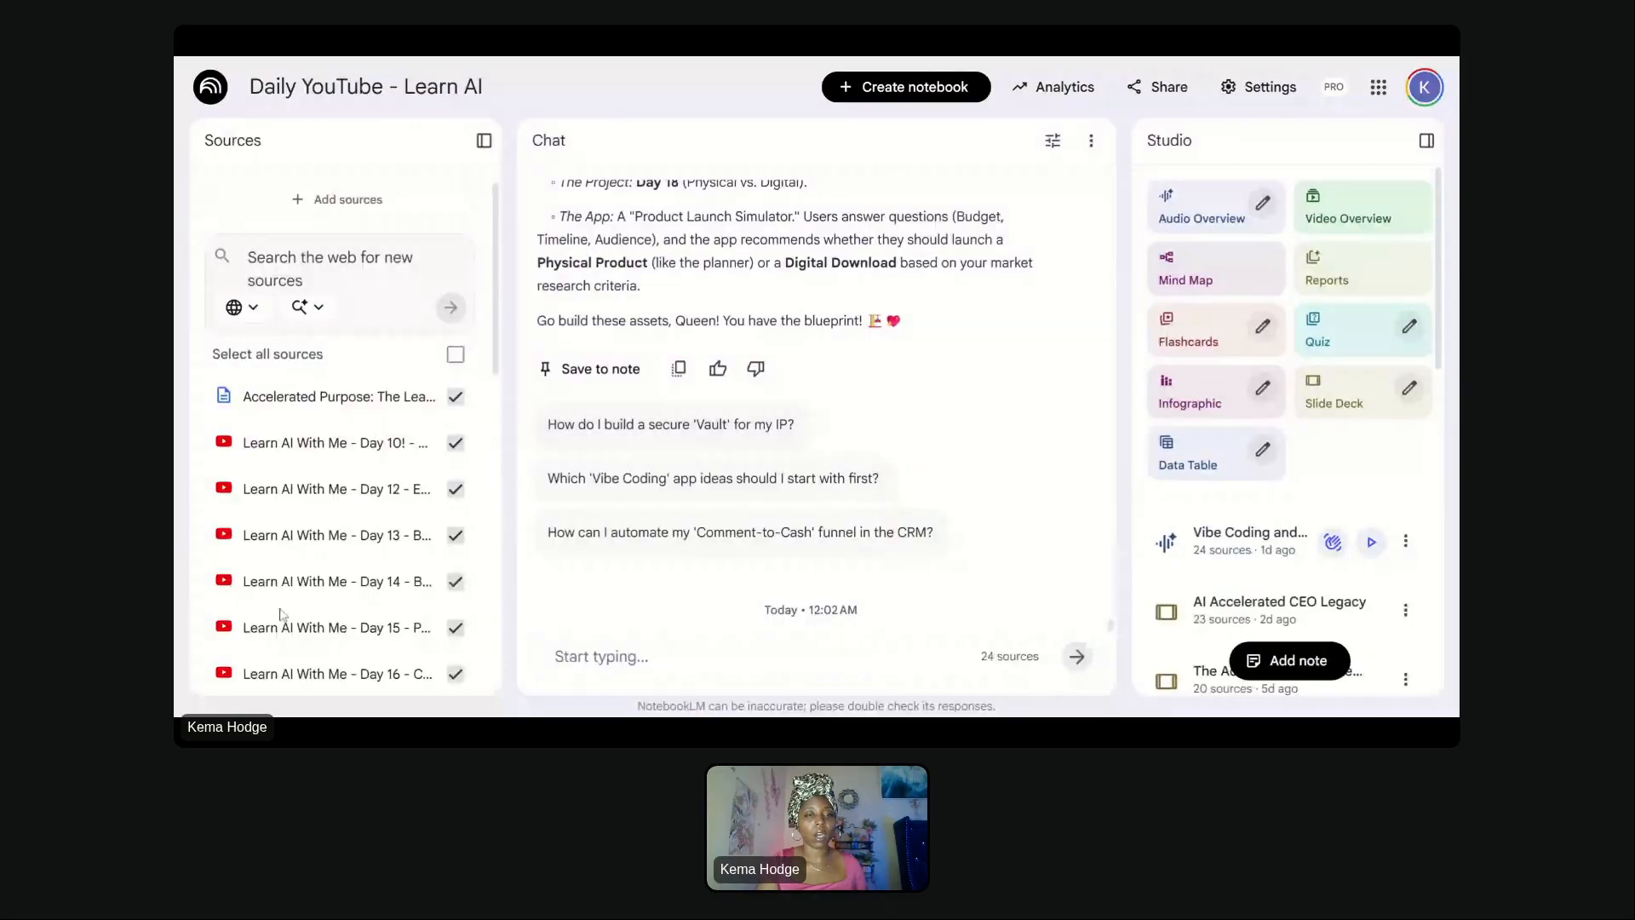
- Scroll through the notebook's sources list and reload the page
scroll(284, 614, down, 5)
scroll(284, 614, down, 3)
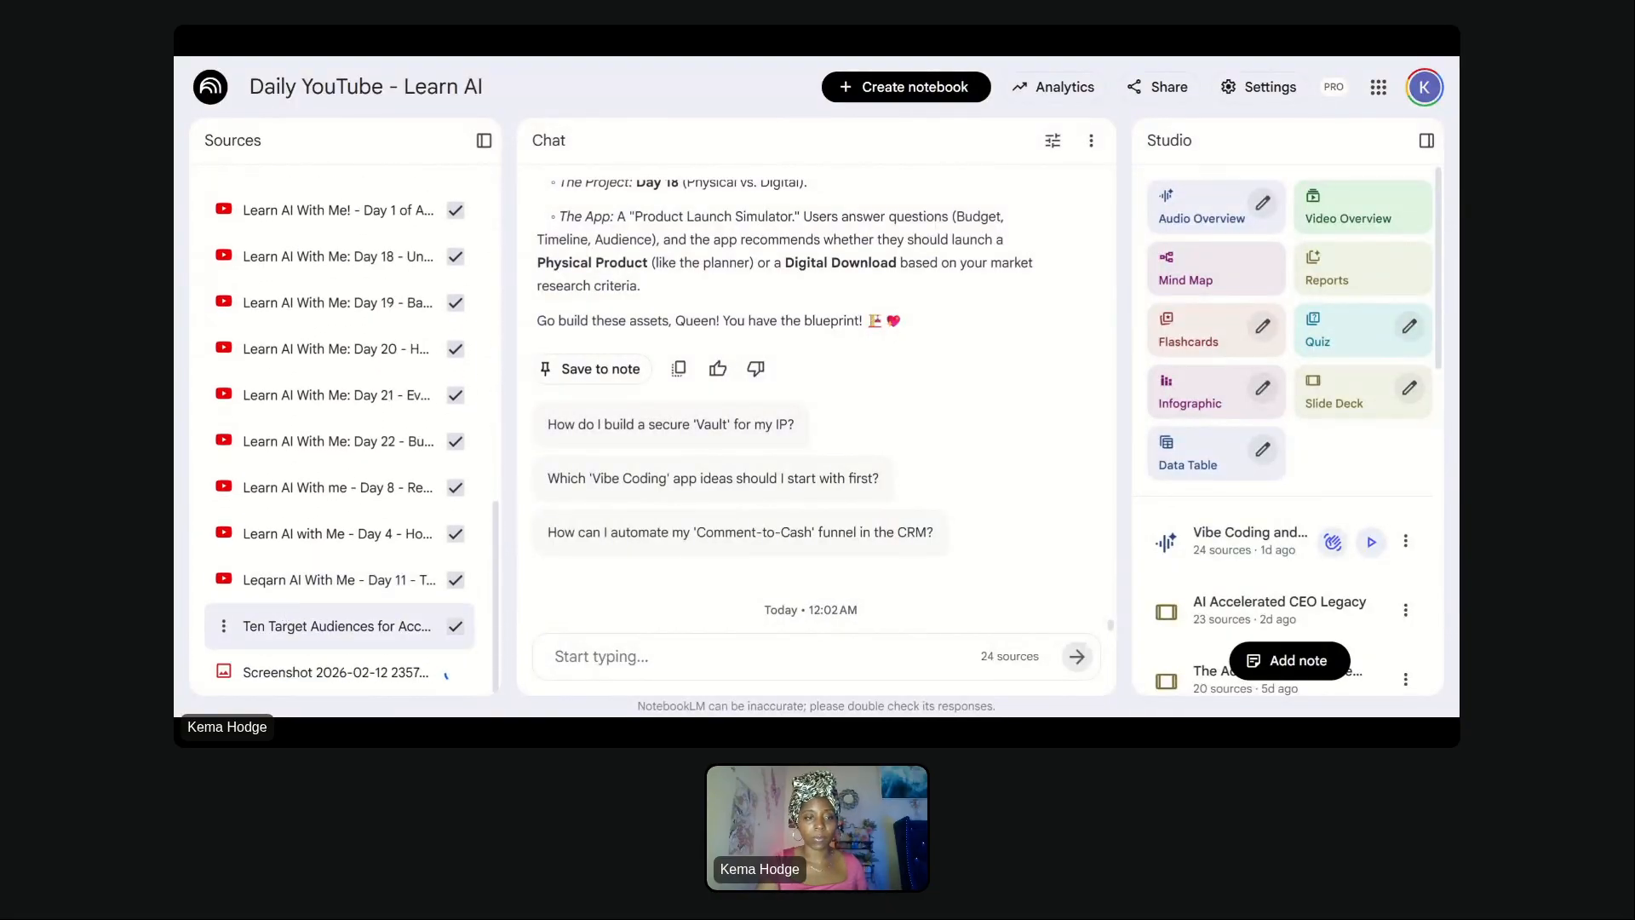
scroll(285, 615, up, 4)
scroll(384, 557, up, 5)
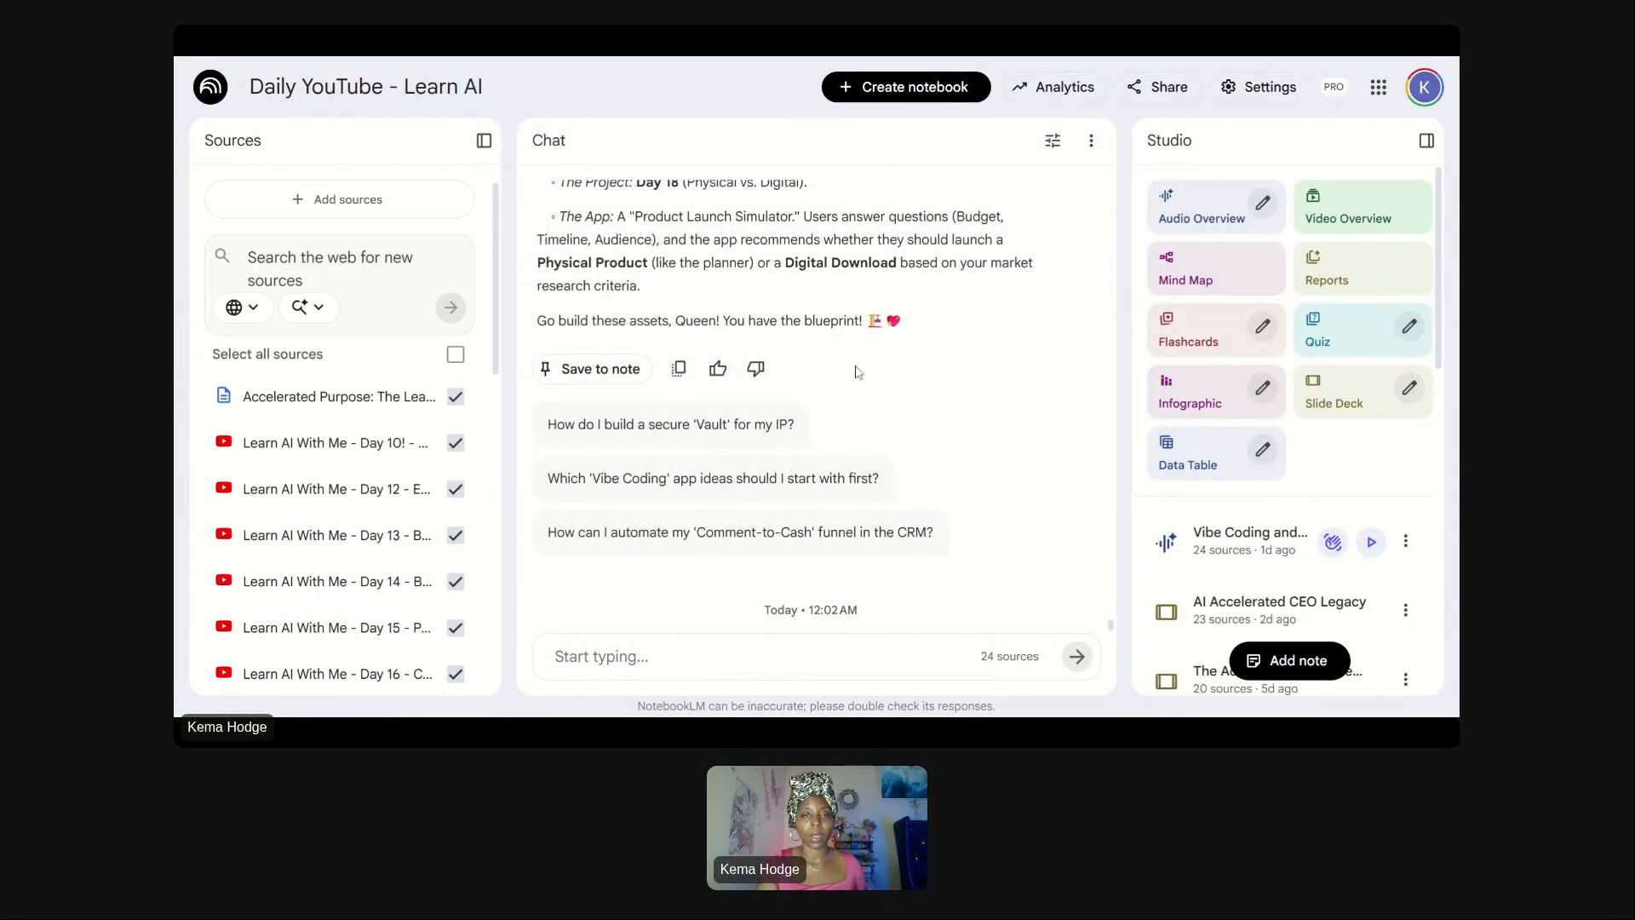
scroll(383, 558, down, 10)
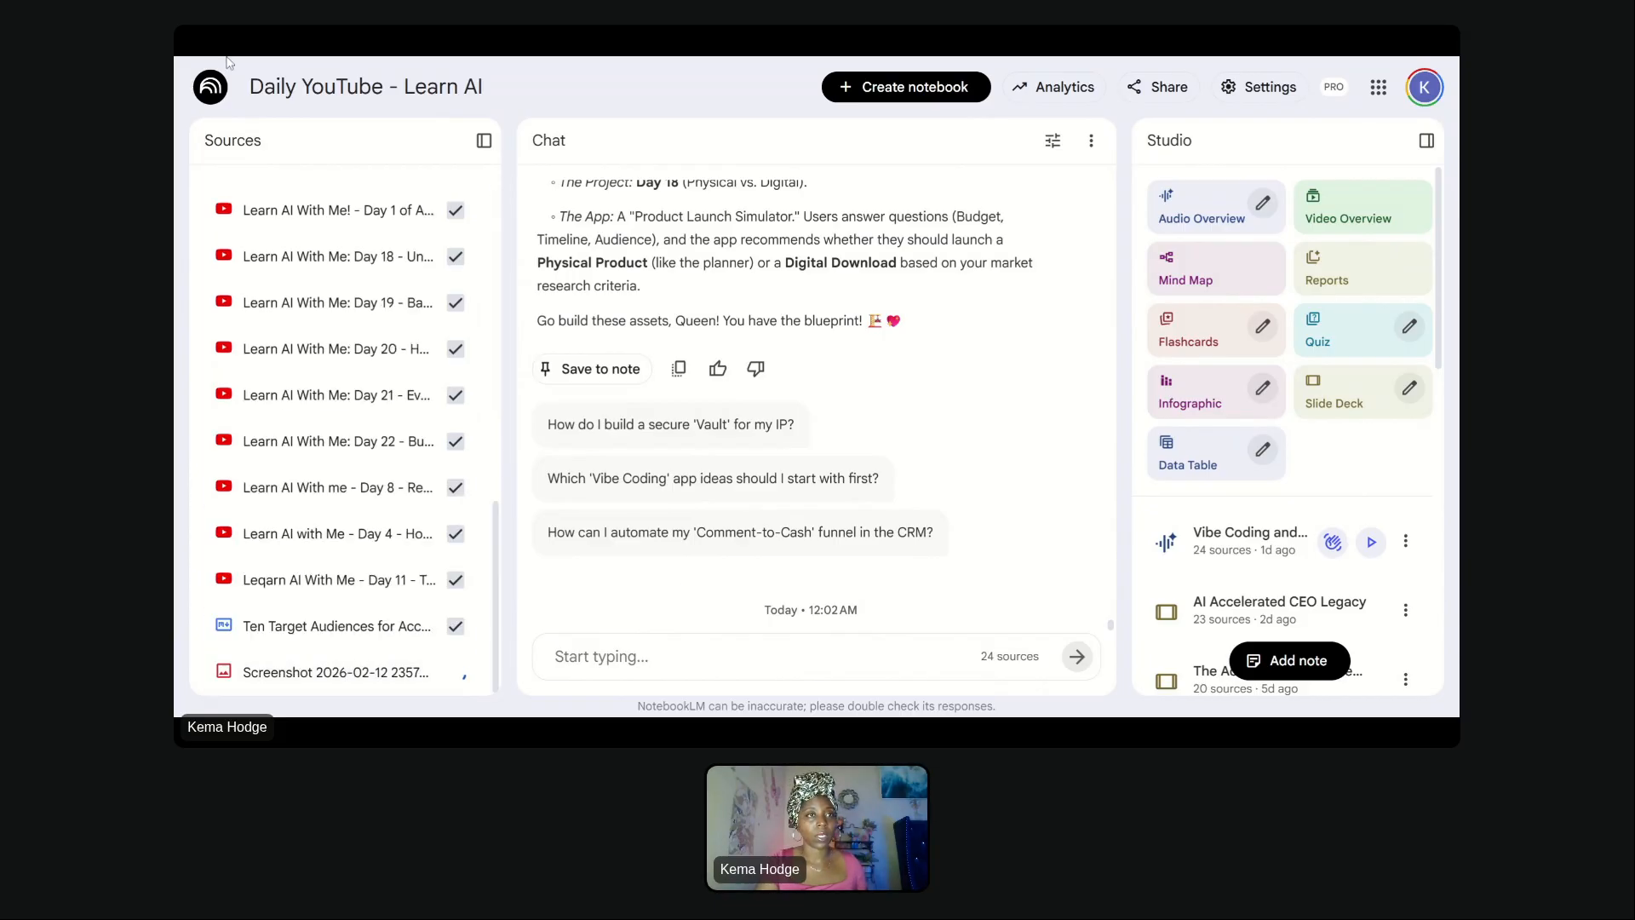
key(F5)
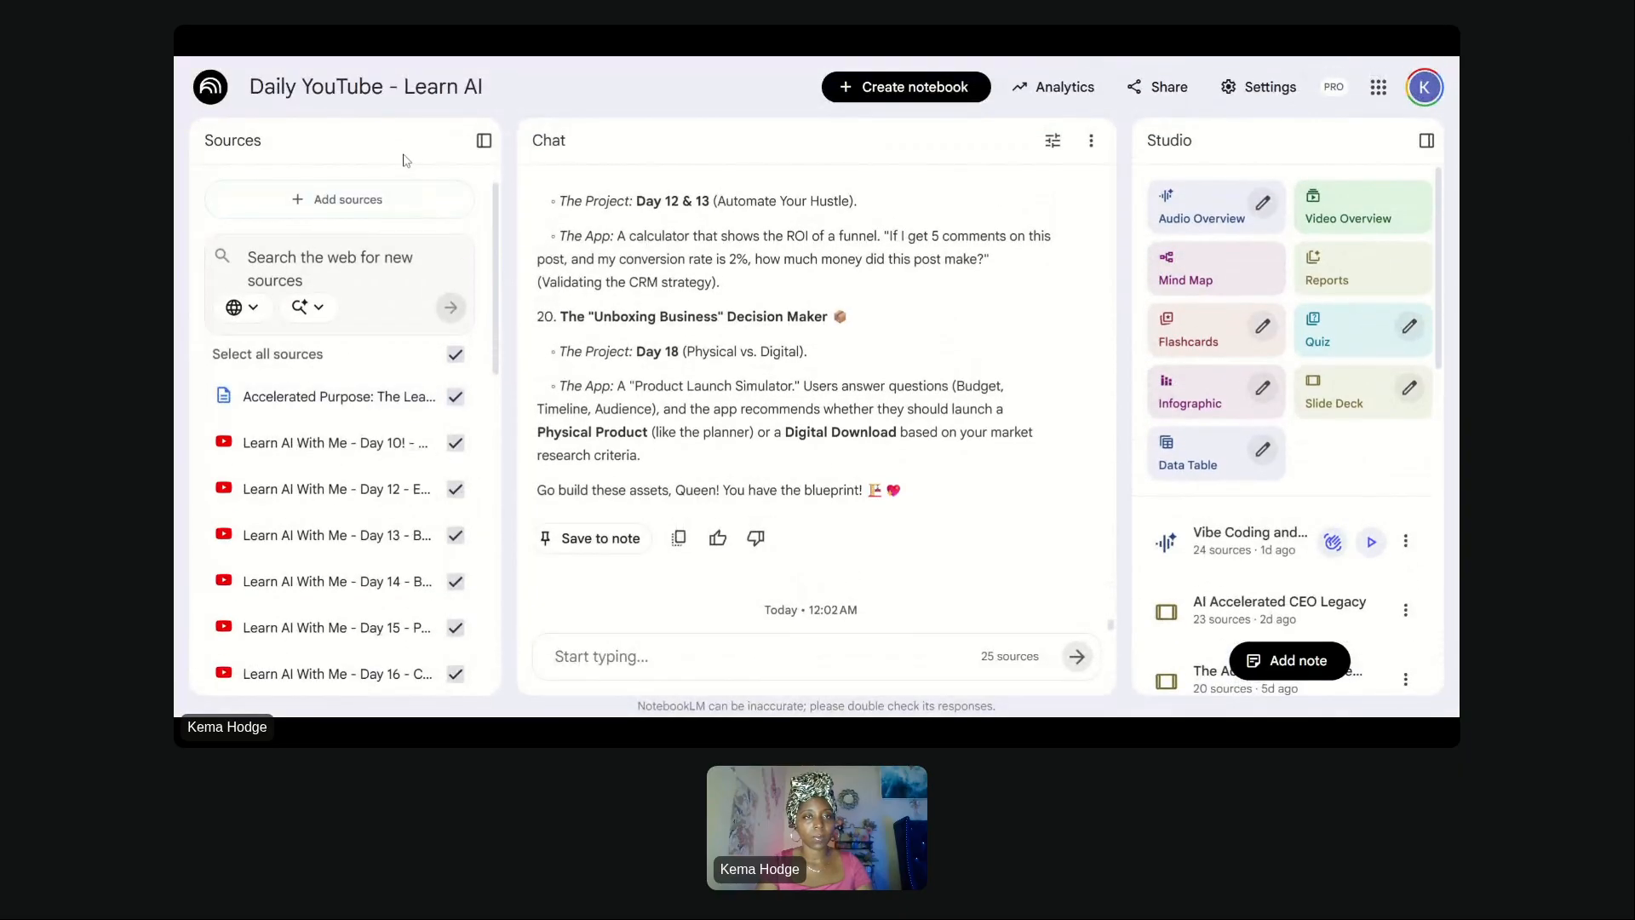
- Open the AI Velocity Visual Assets slide deck from the Studio list, then close it
scroll(397, 209, down, 15)
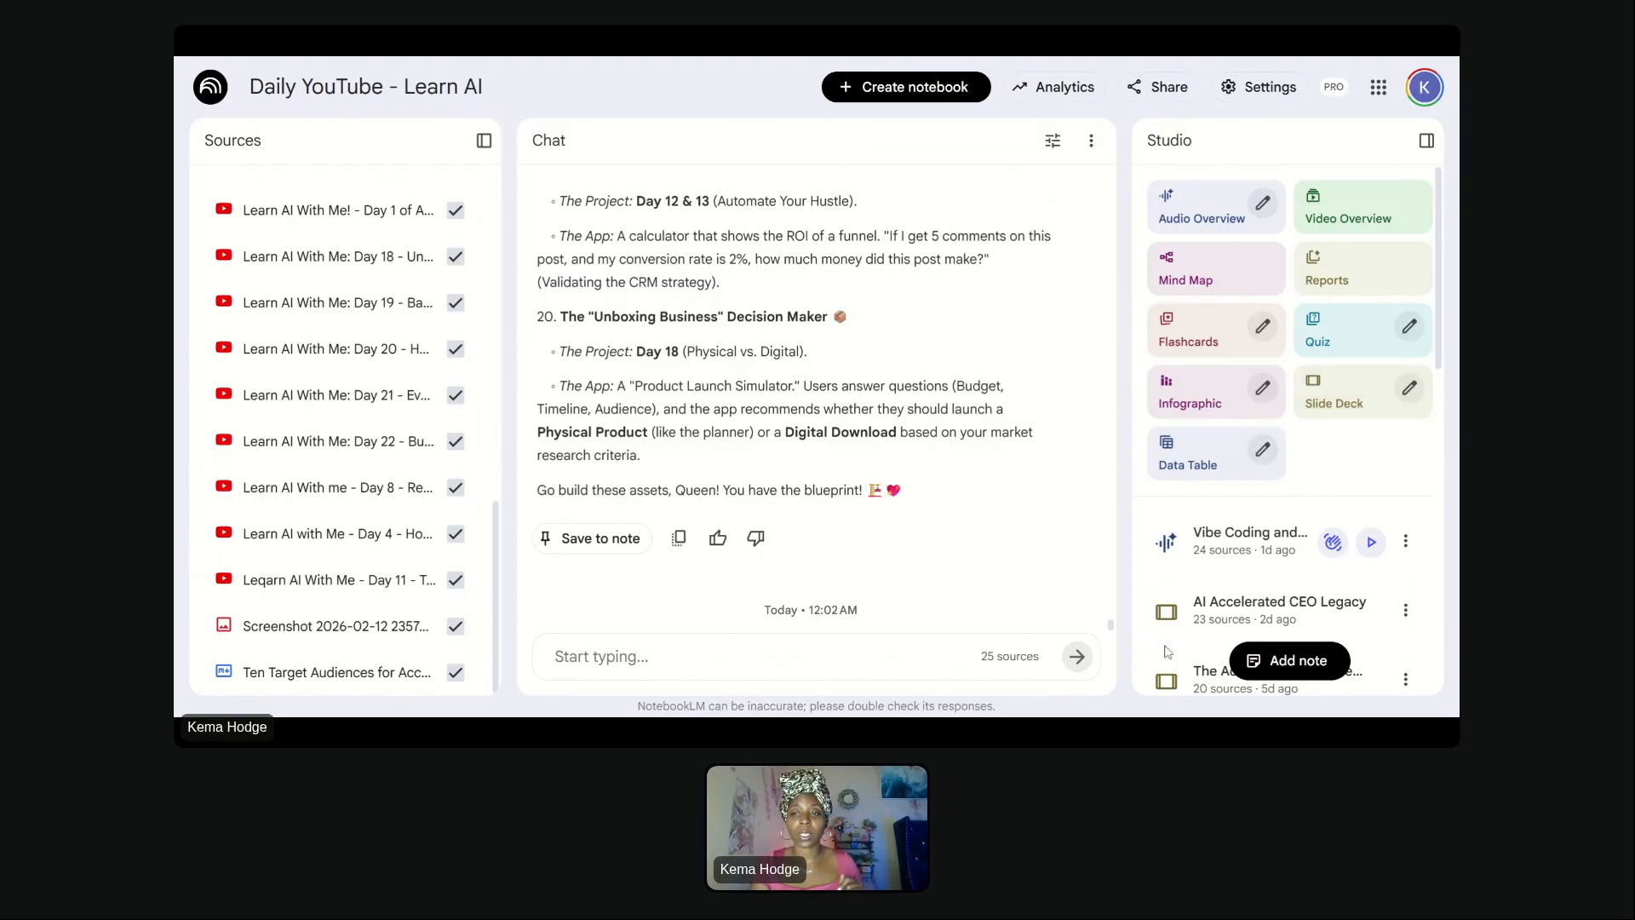
scroll(1217, 613, down, 10)
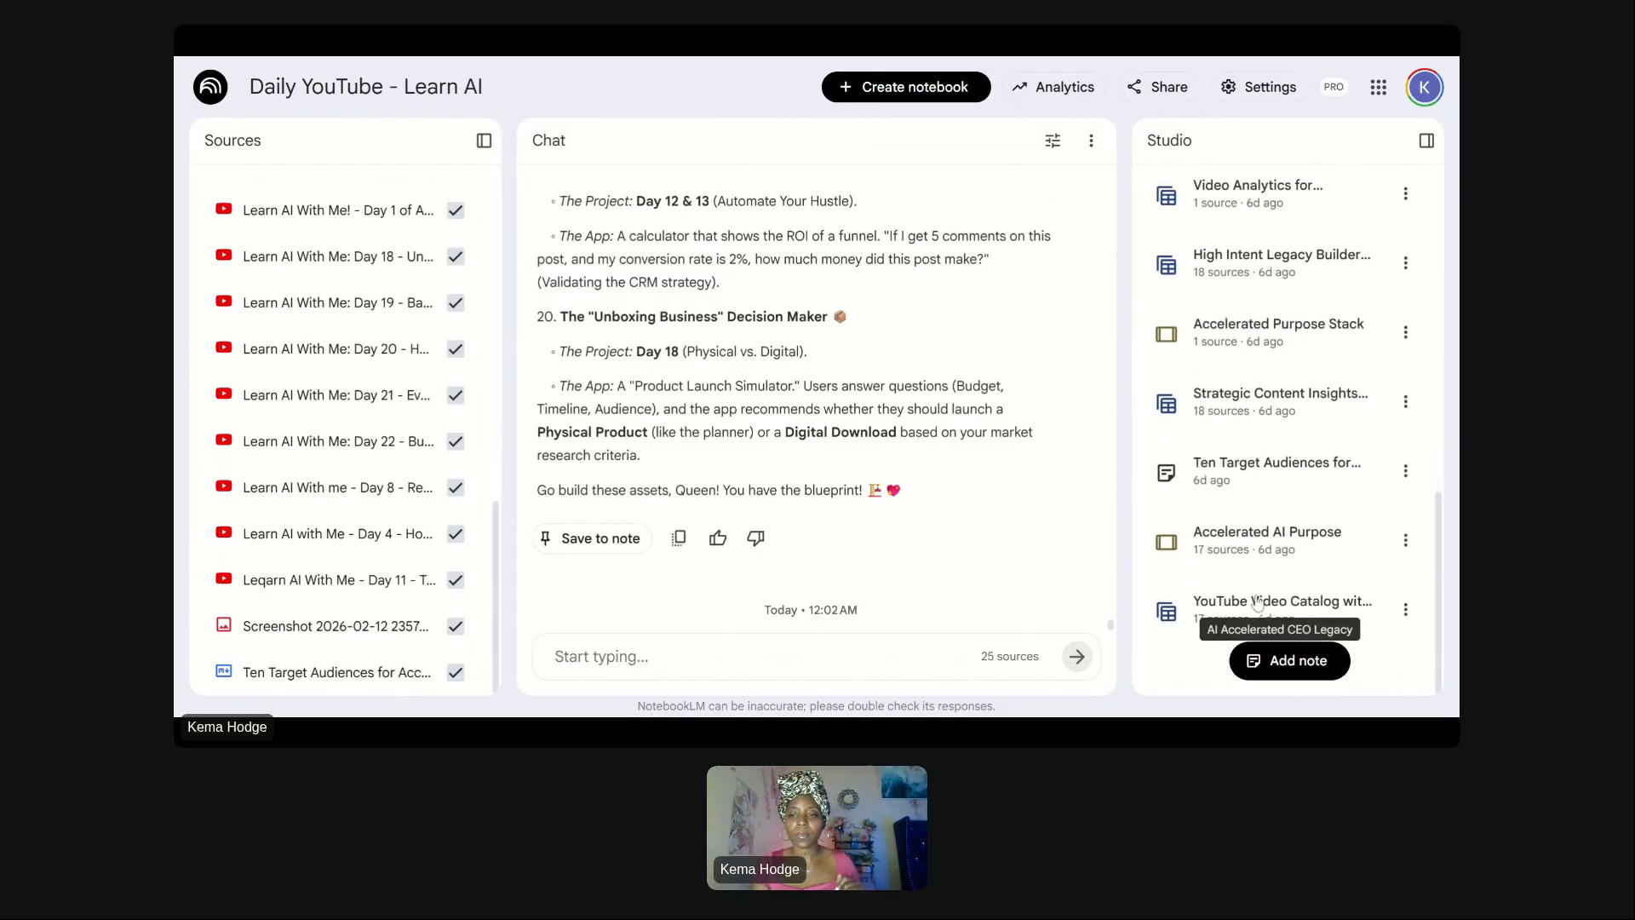
scroll(1268, 307, up, 5)
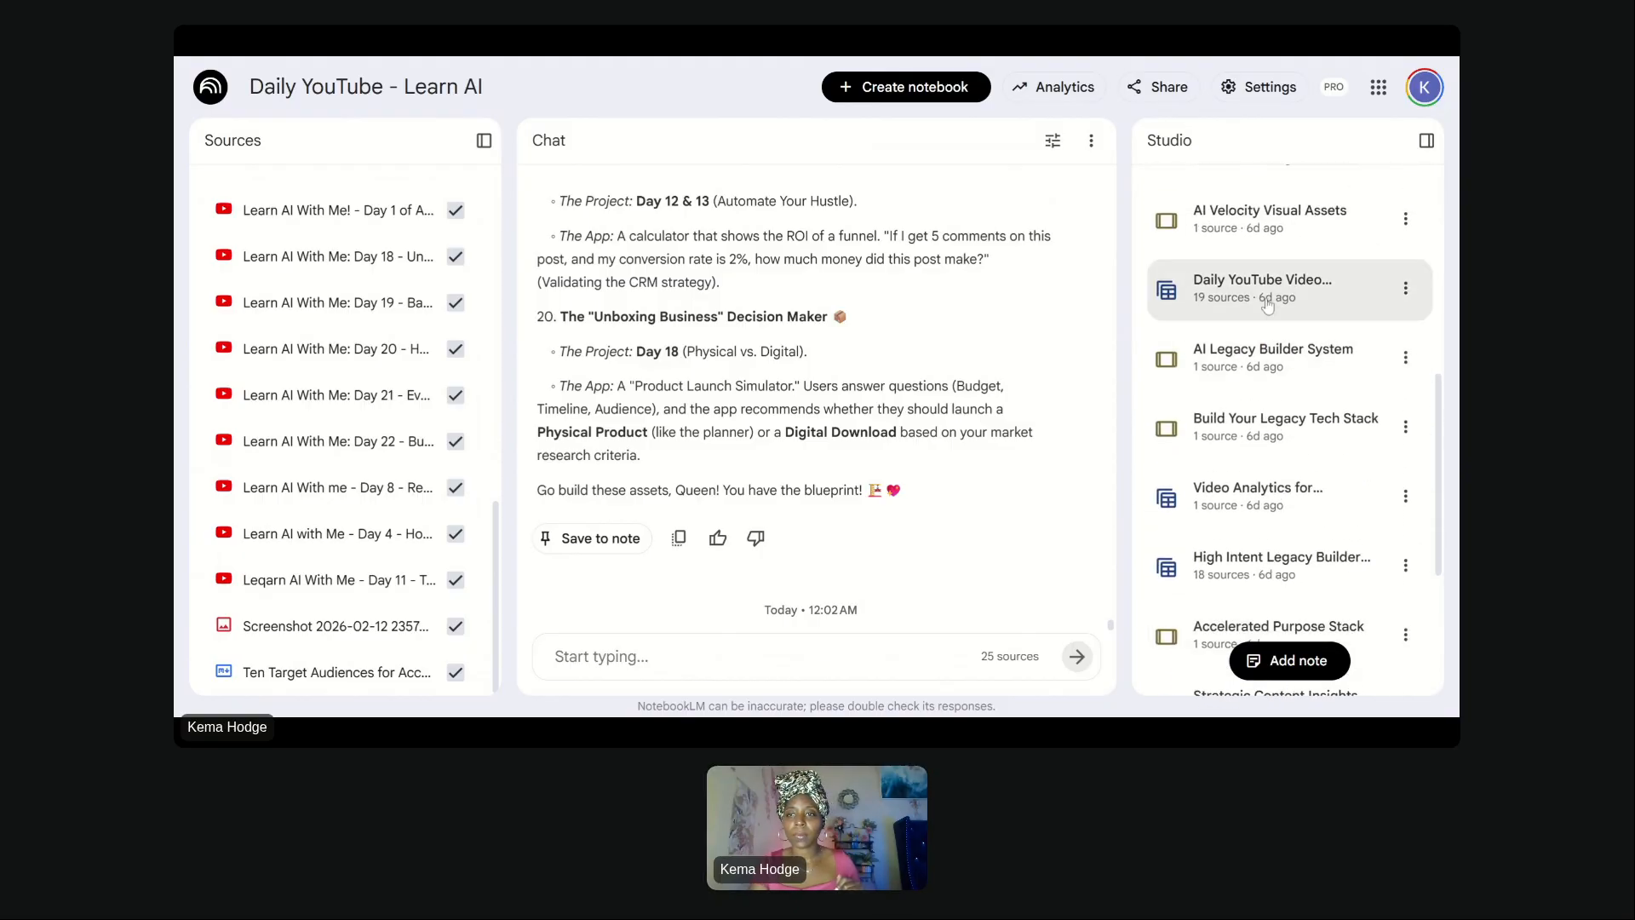
click(1326, 218)
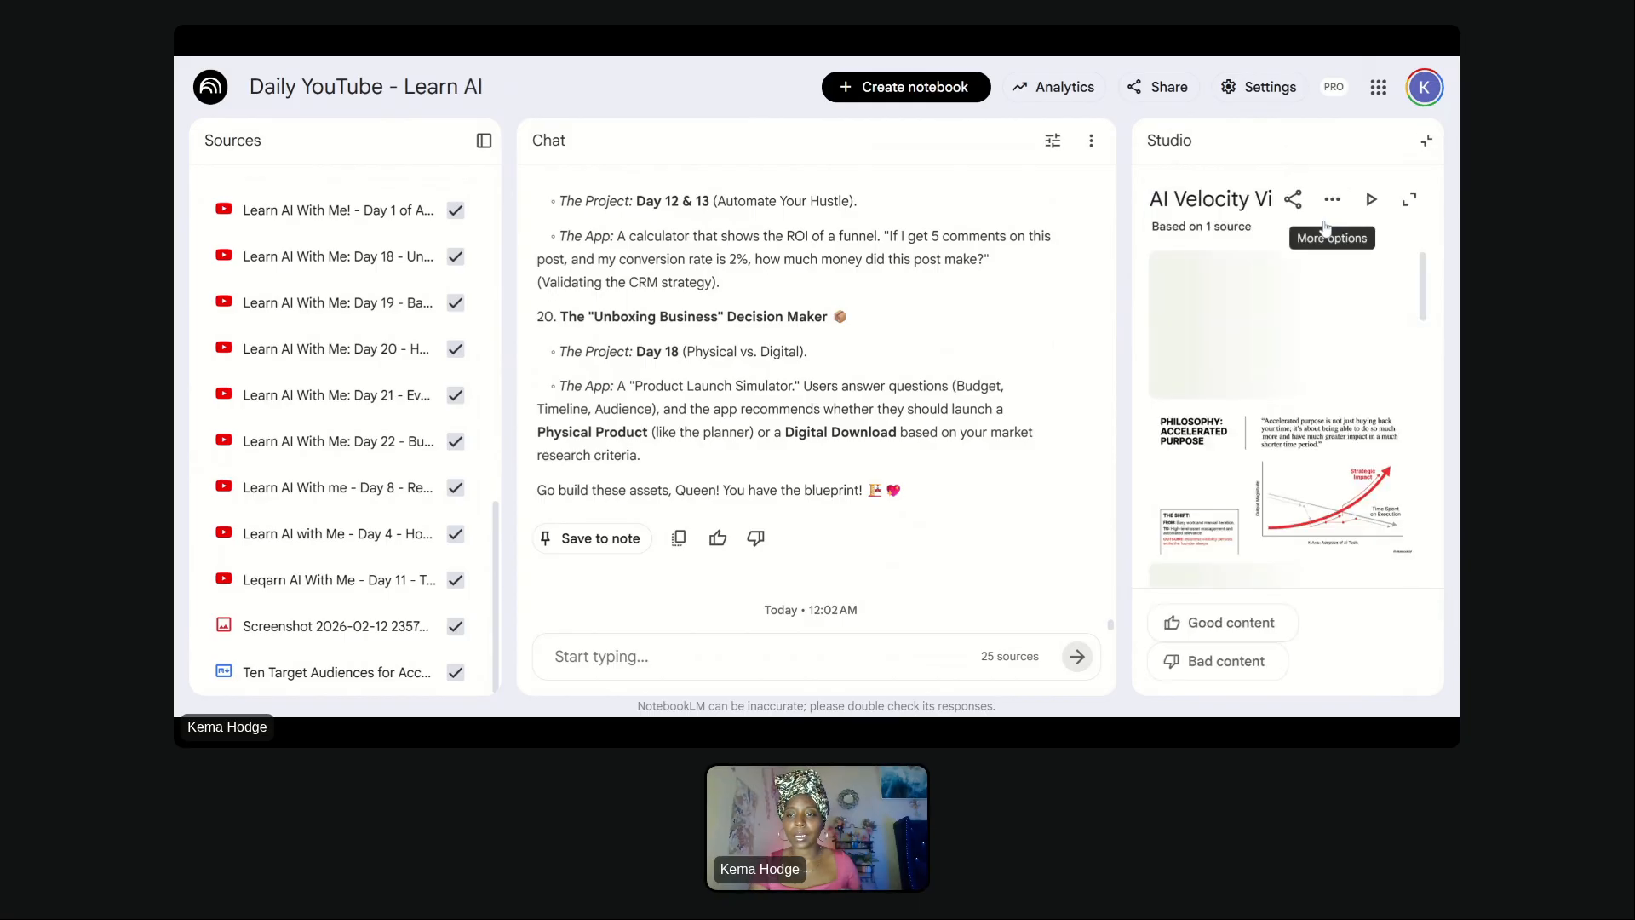
click(1426, 141)
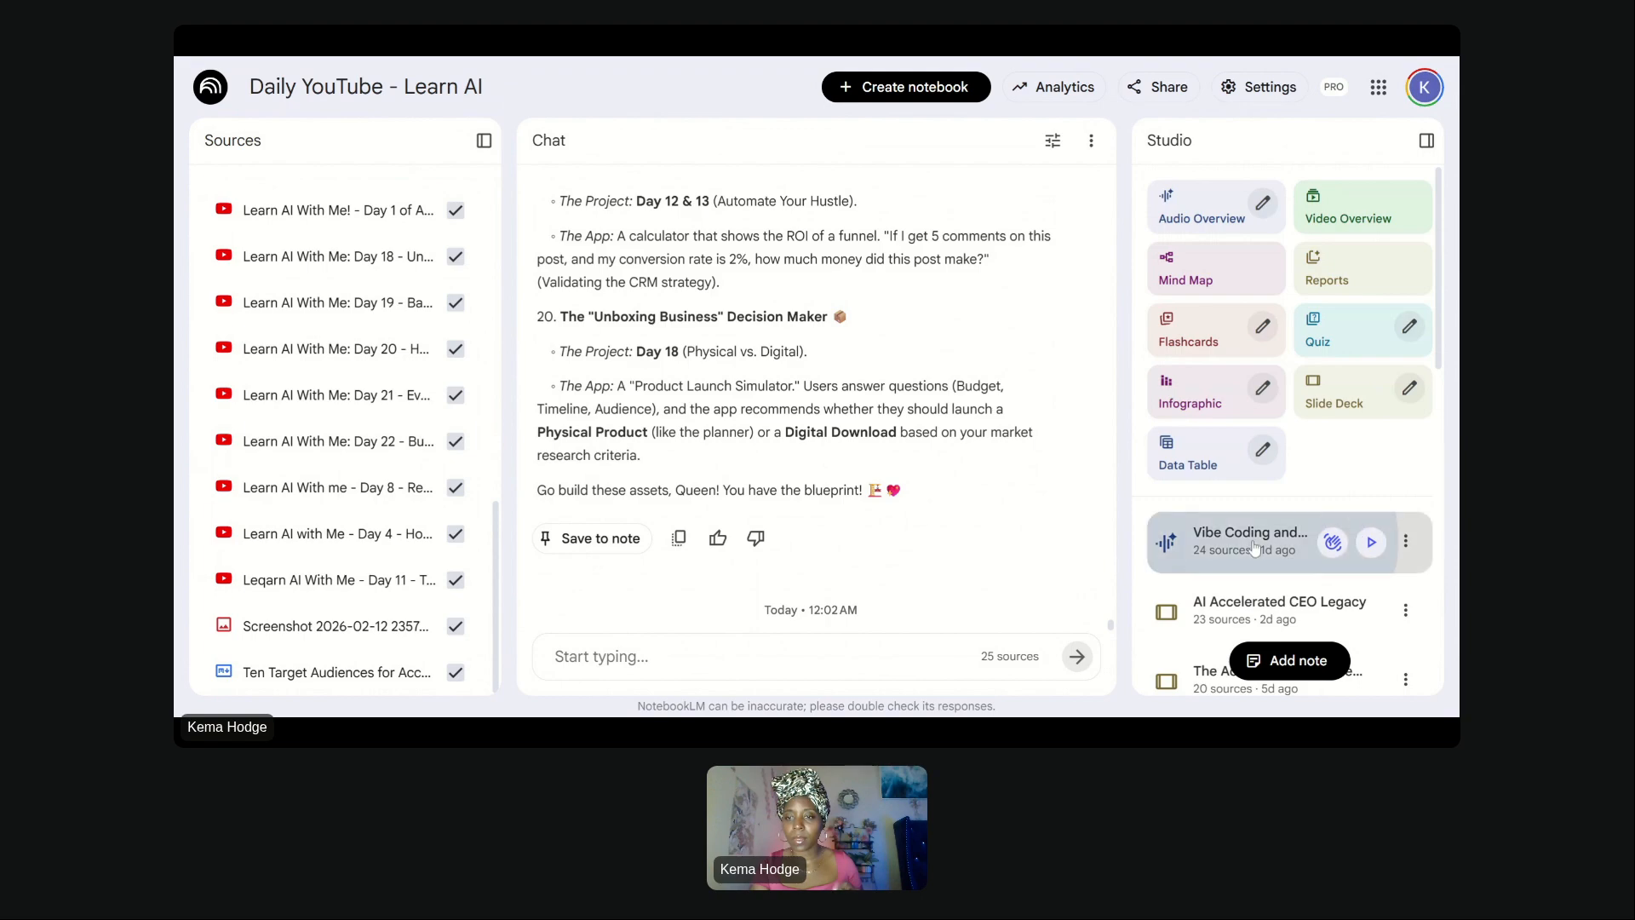
- Play the Vibe Coding audio overview, then close the player
click(1371, 542)
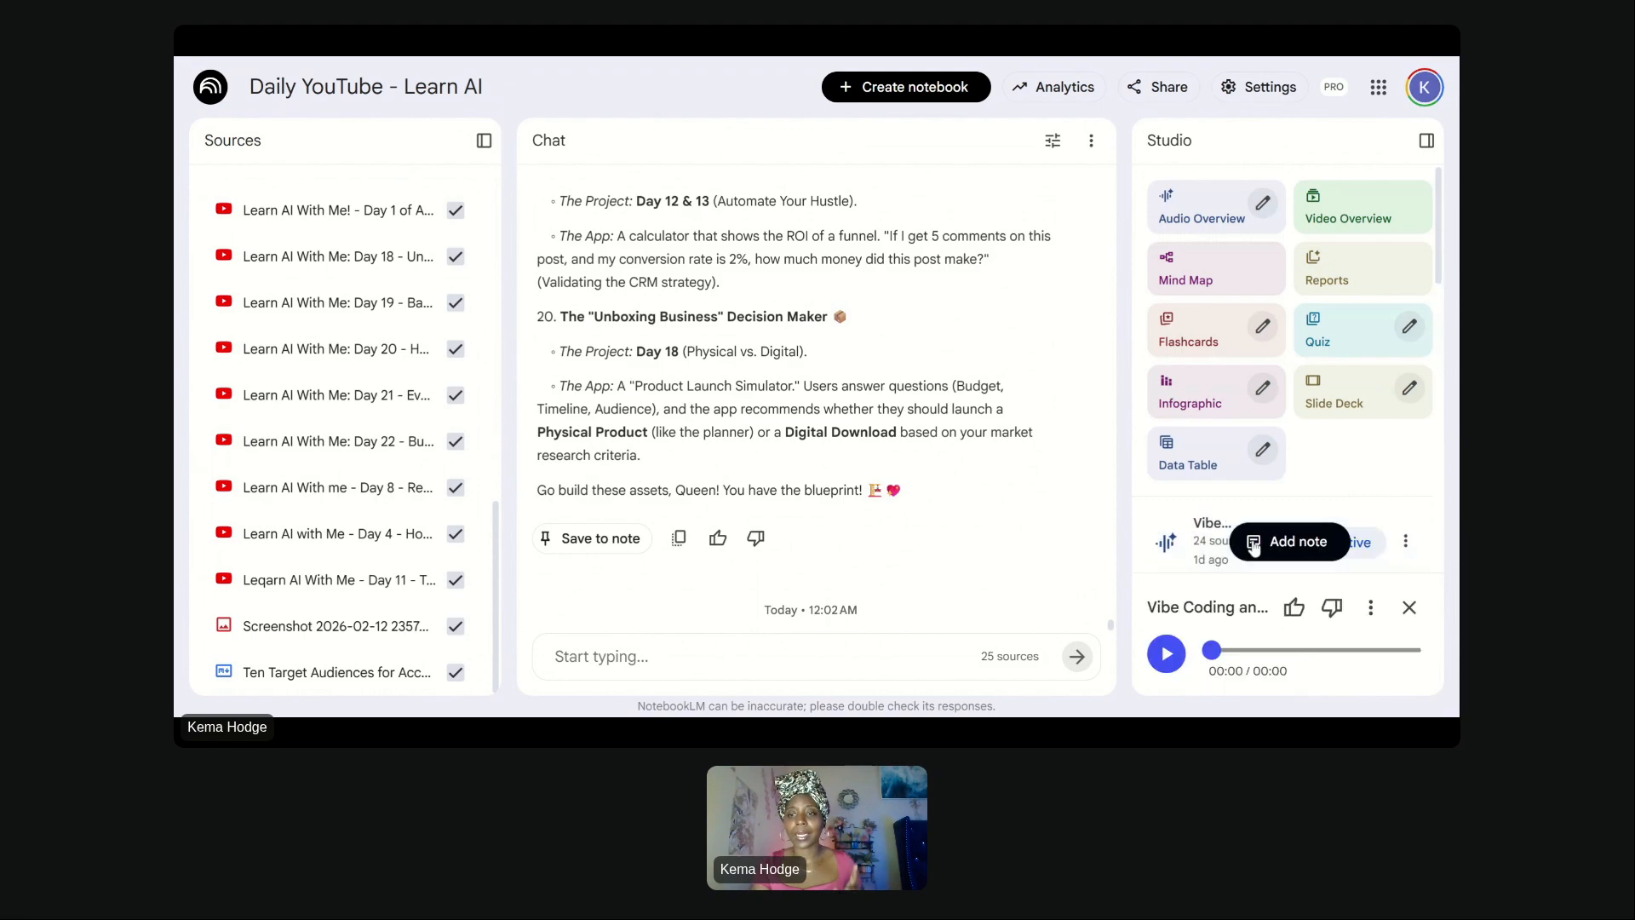
click(1409, 607)
- Open the AI Accelerated CEO Legacy slide deck, copy its custom prompt, and close the deck
click(1254, 609)
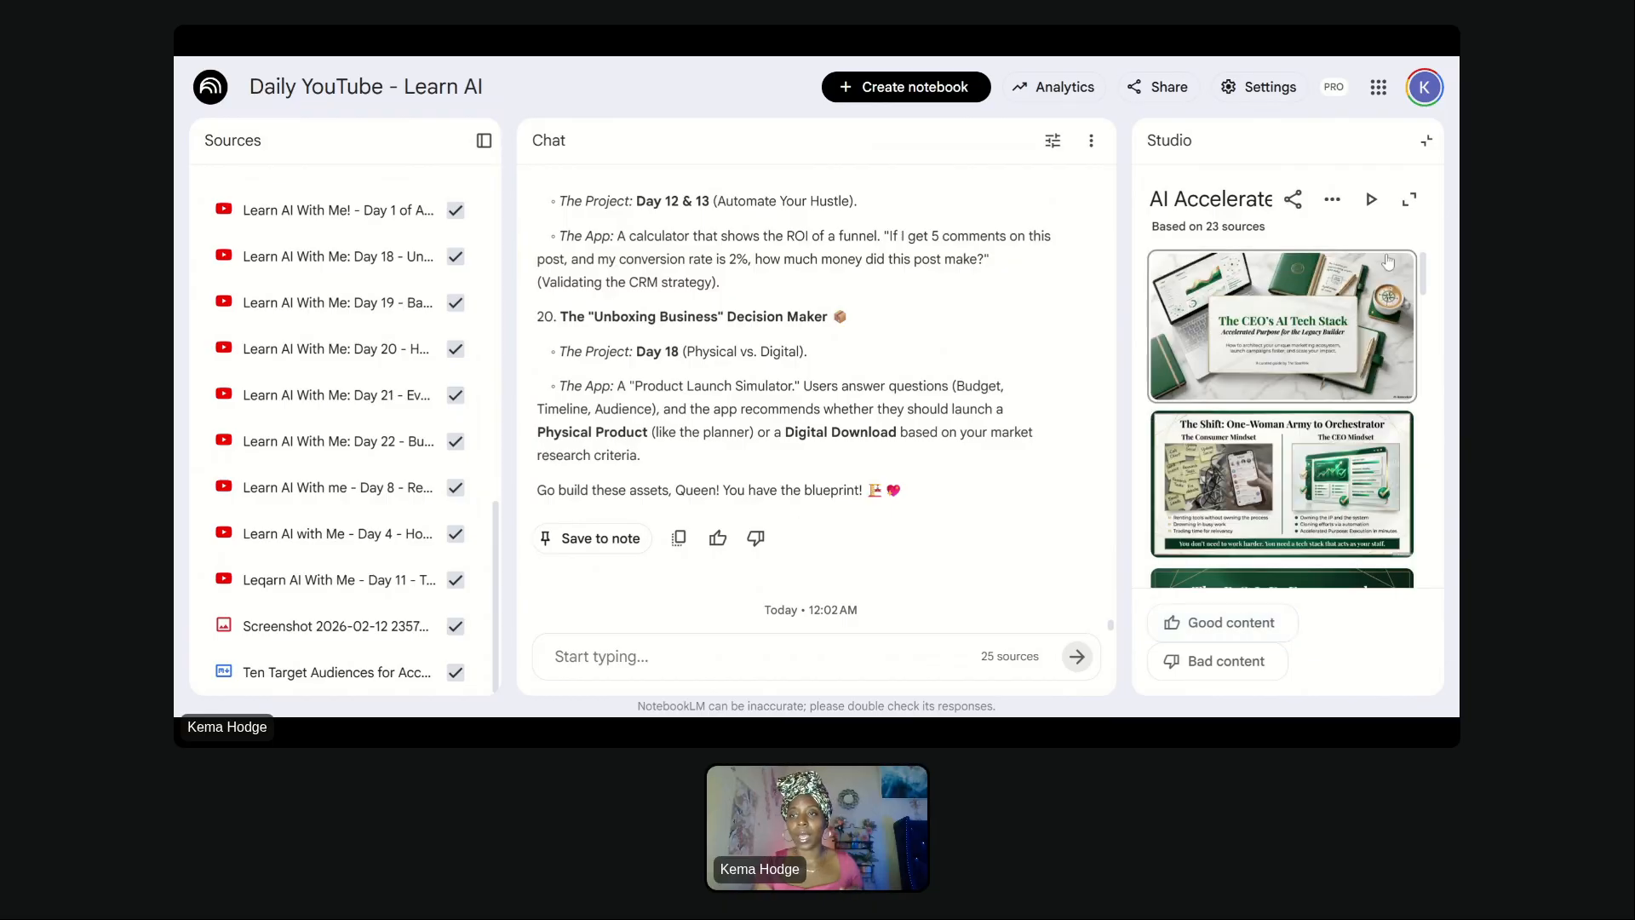
click(1333, 199)
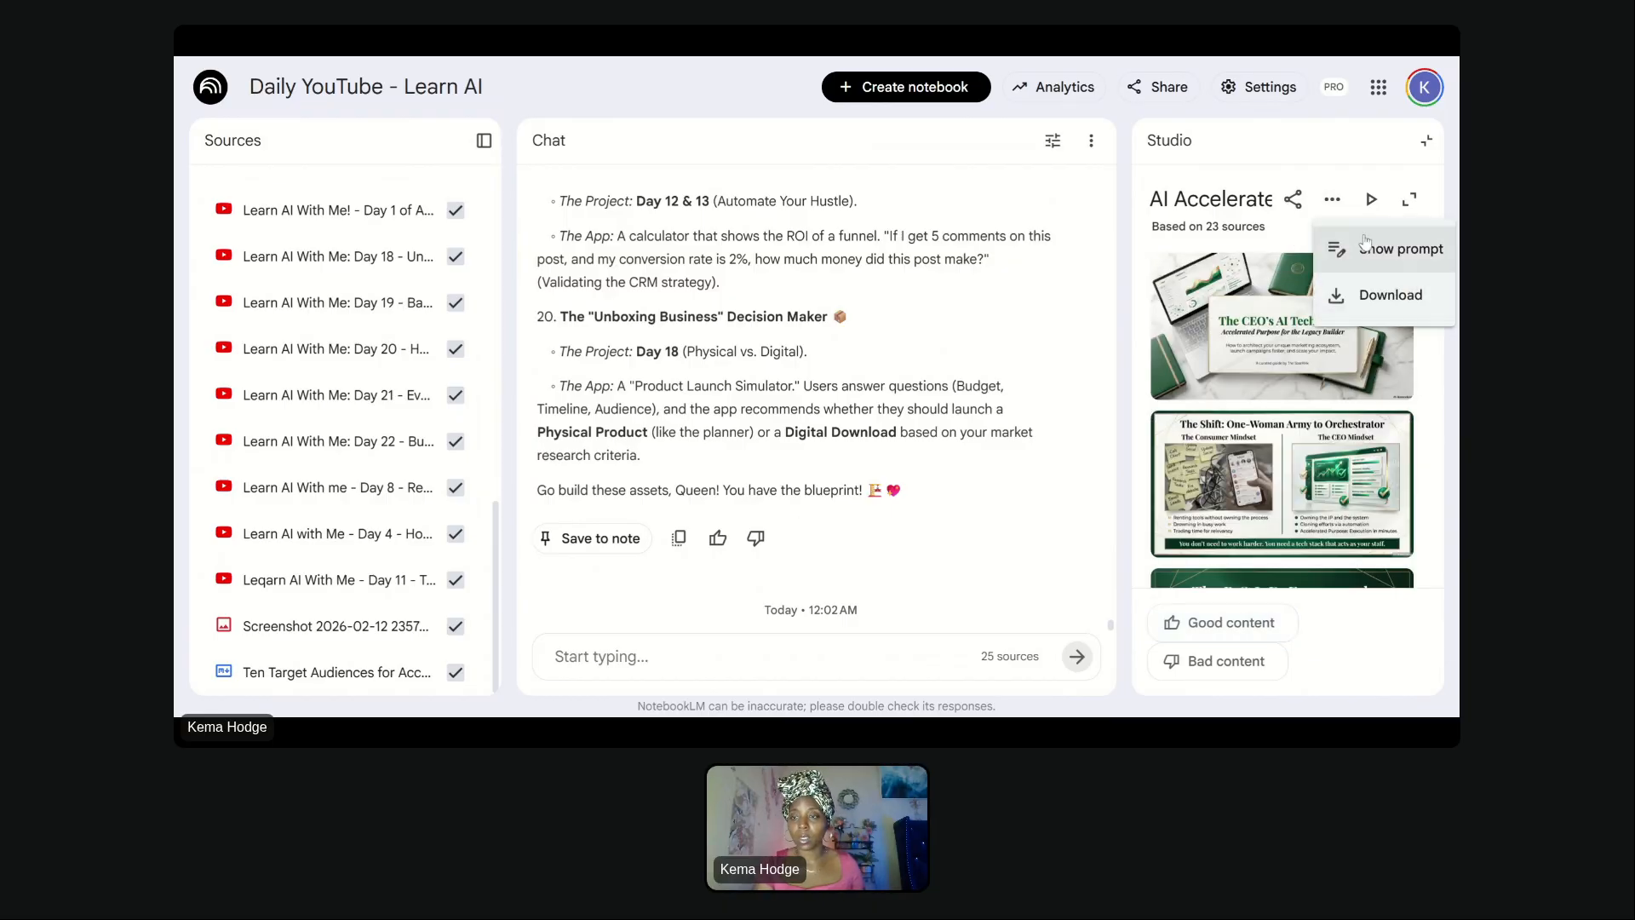
click(1362, 251)
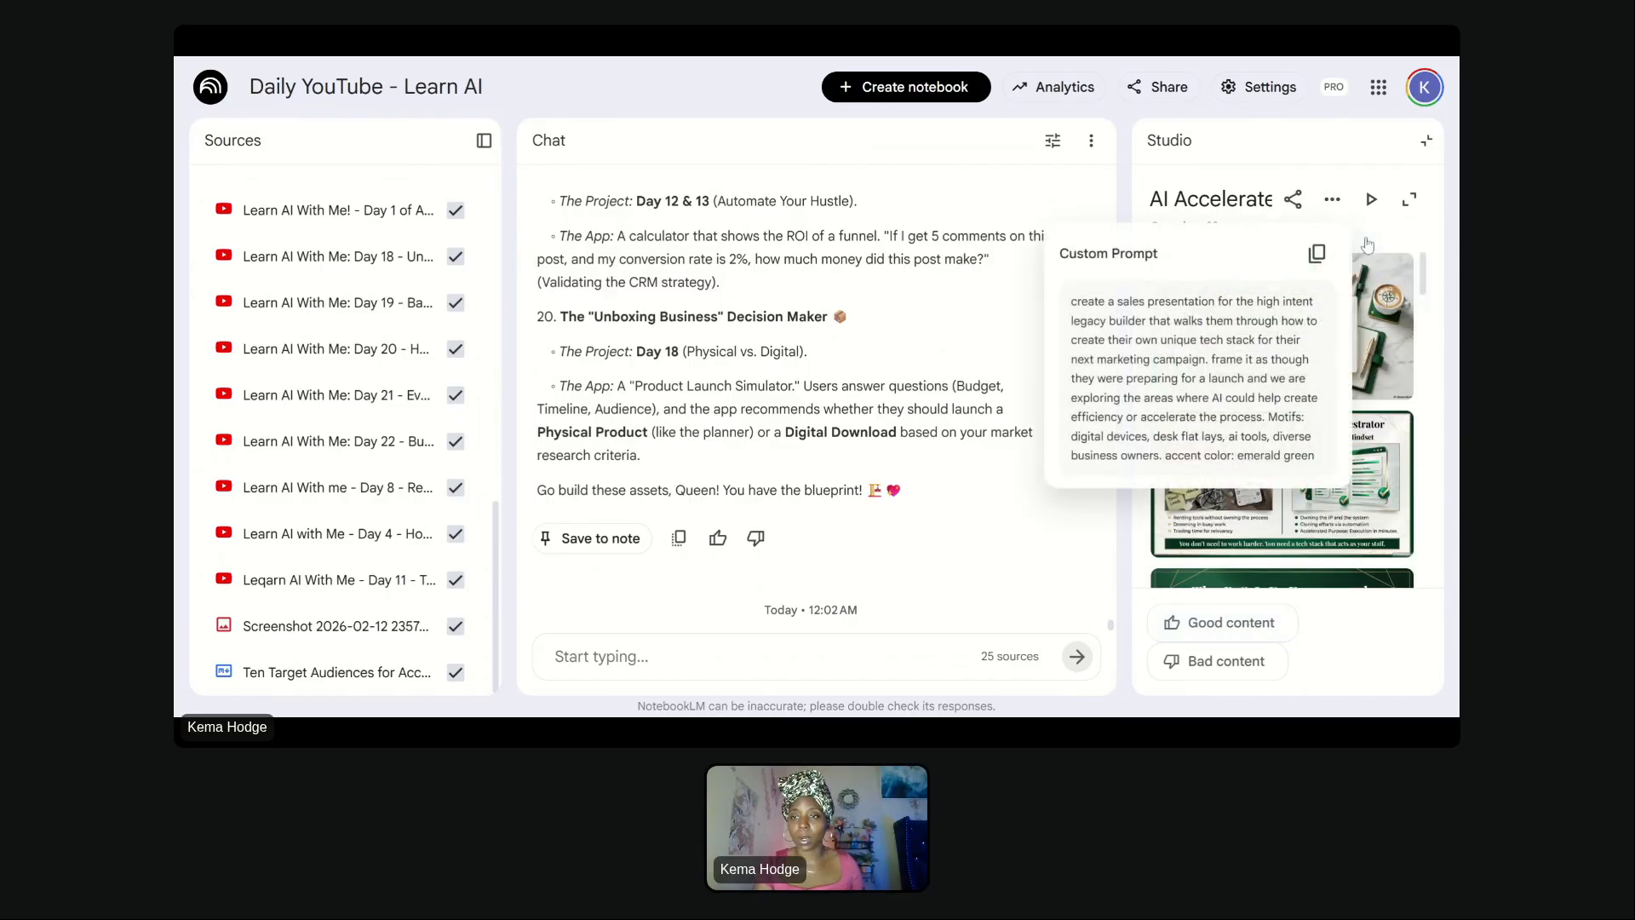
click(1316, 253)
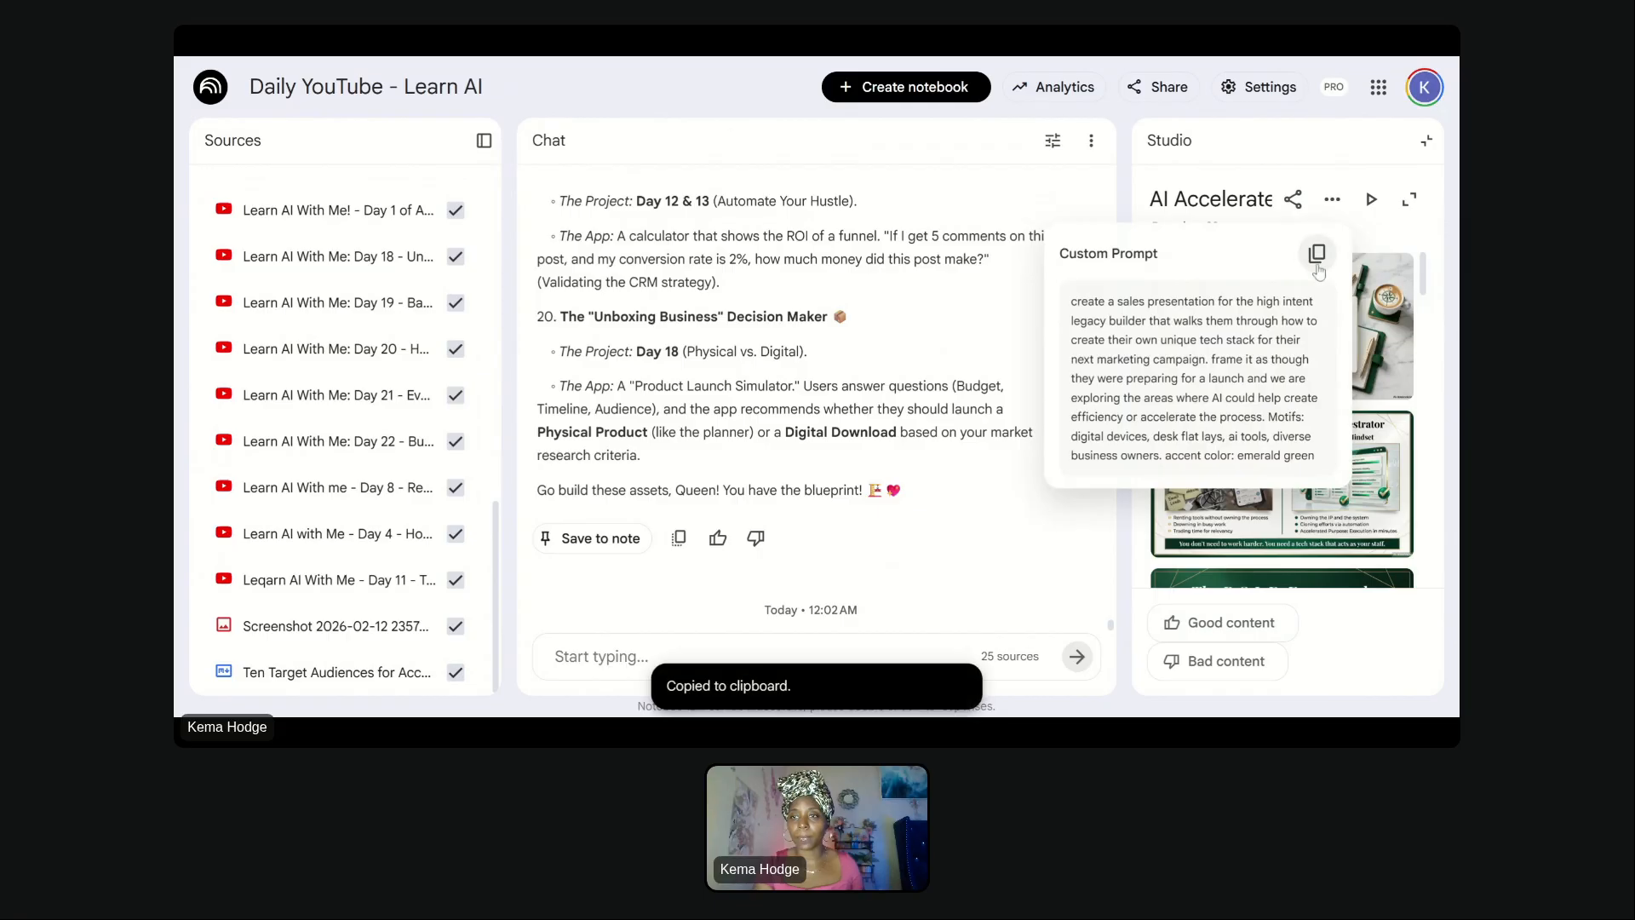
click(1427, 142)
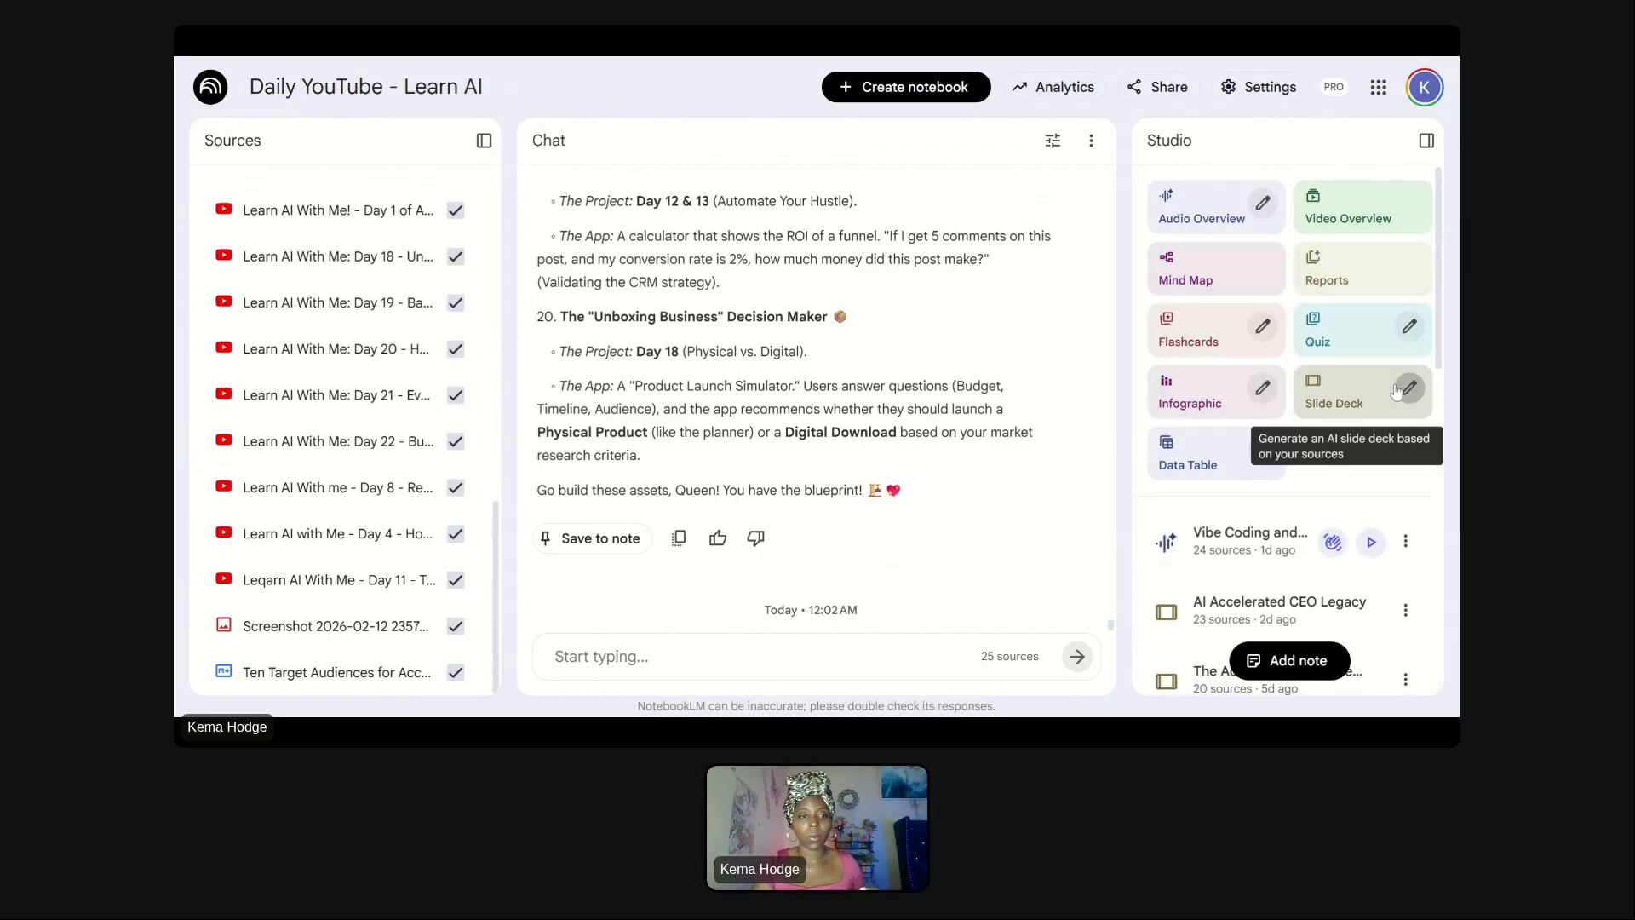
- Rename the Screenshot 2026-02-12 235748.png source to "Content Trends - Feb"
scroll(357, 640, up, 10)
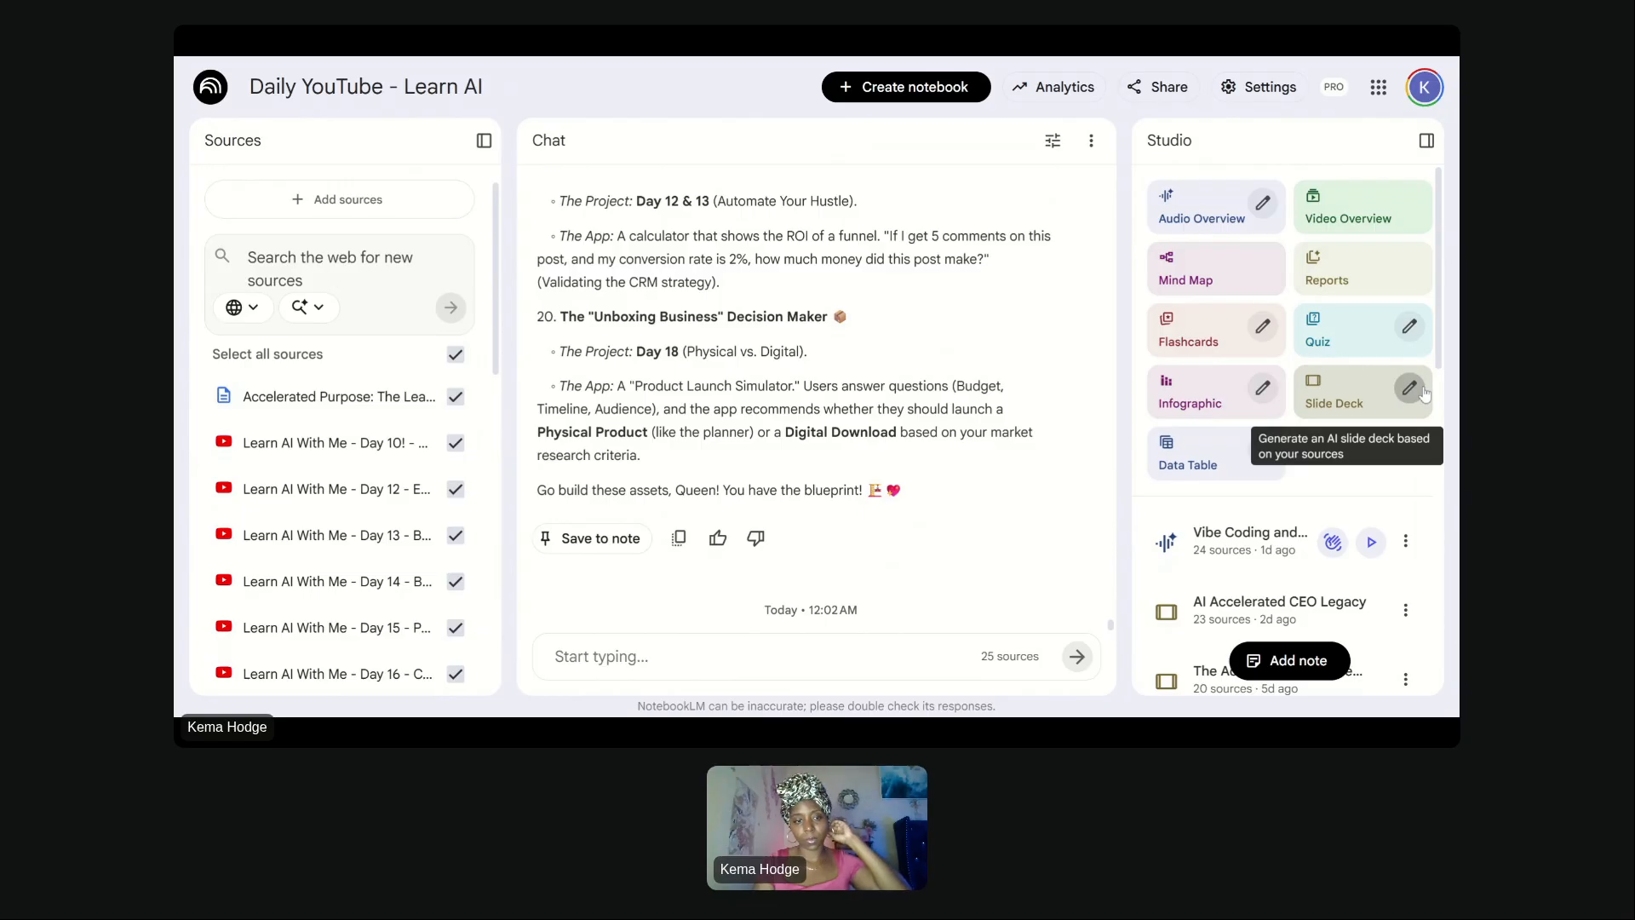
scroll(309, 593, down, 5)
scroll(308, 594, down, 5)
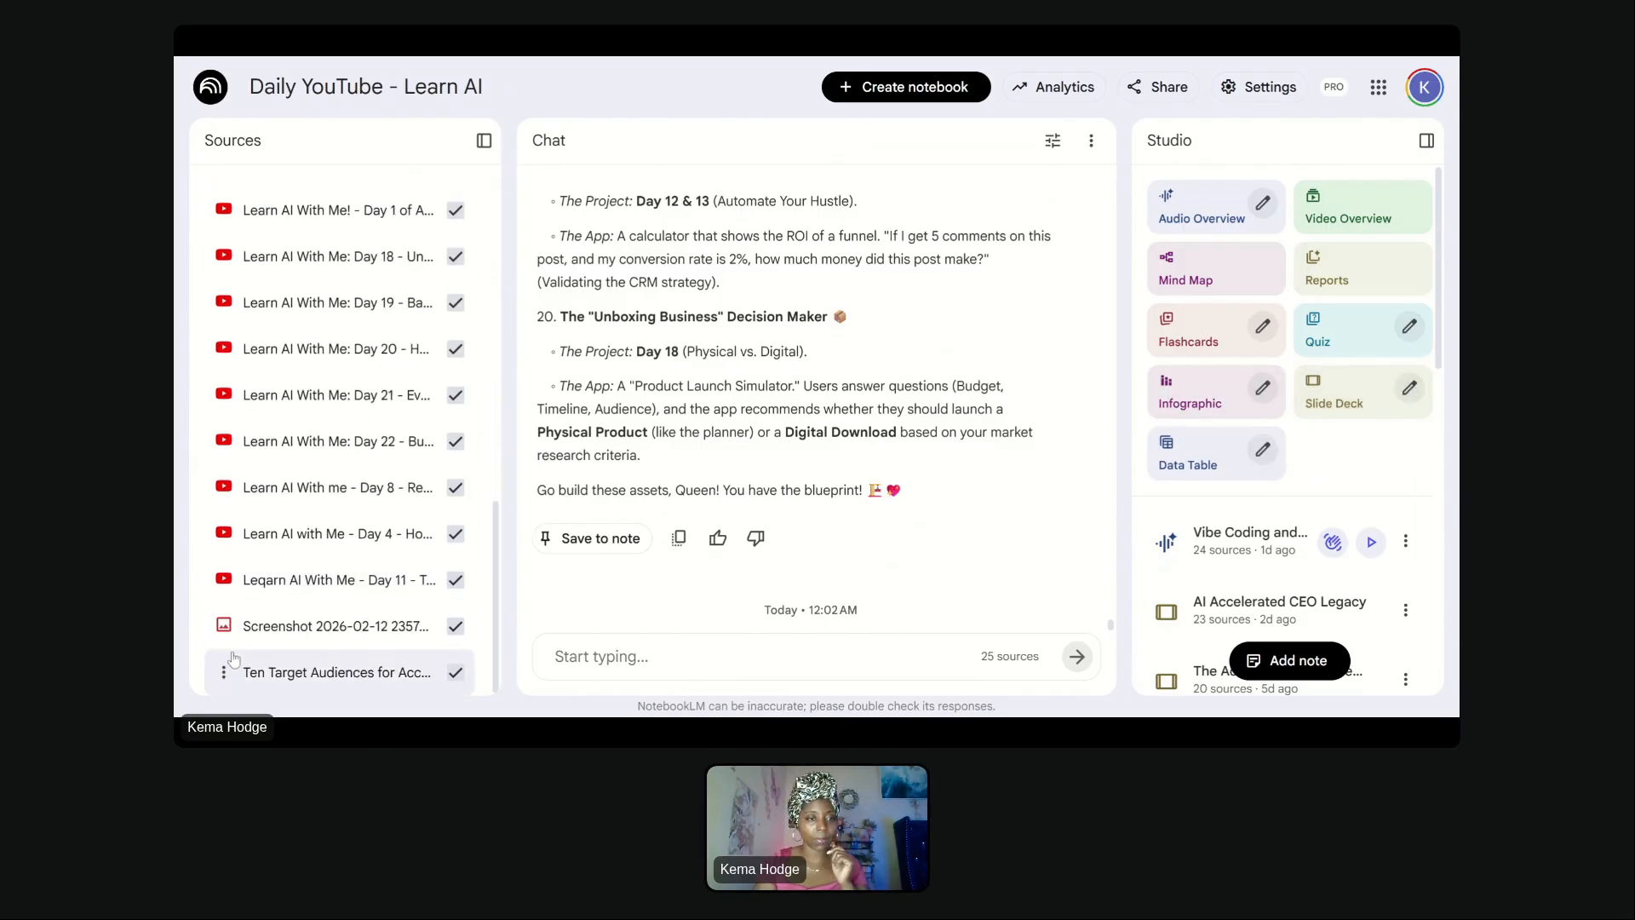
click(224, 630)
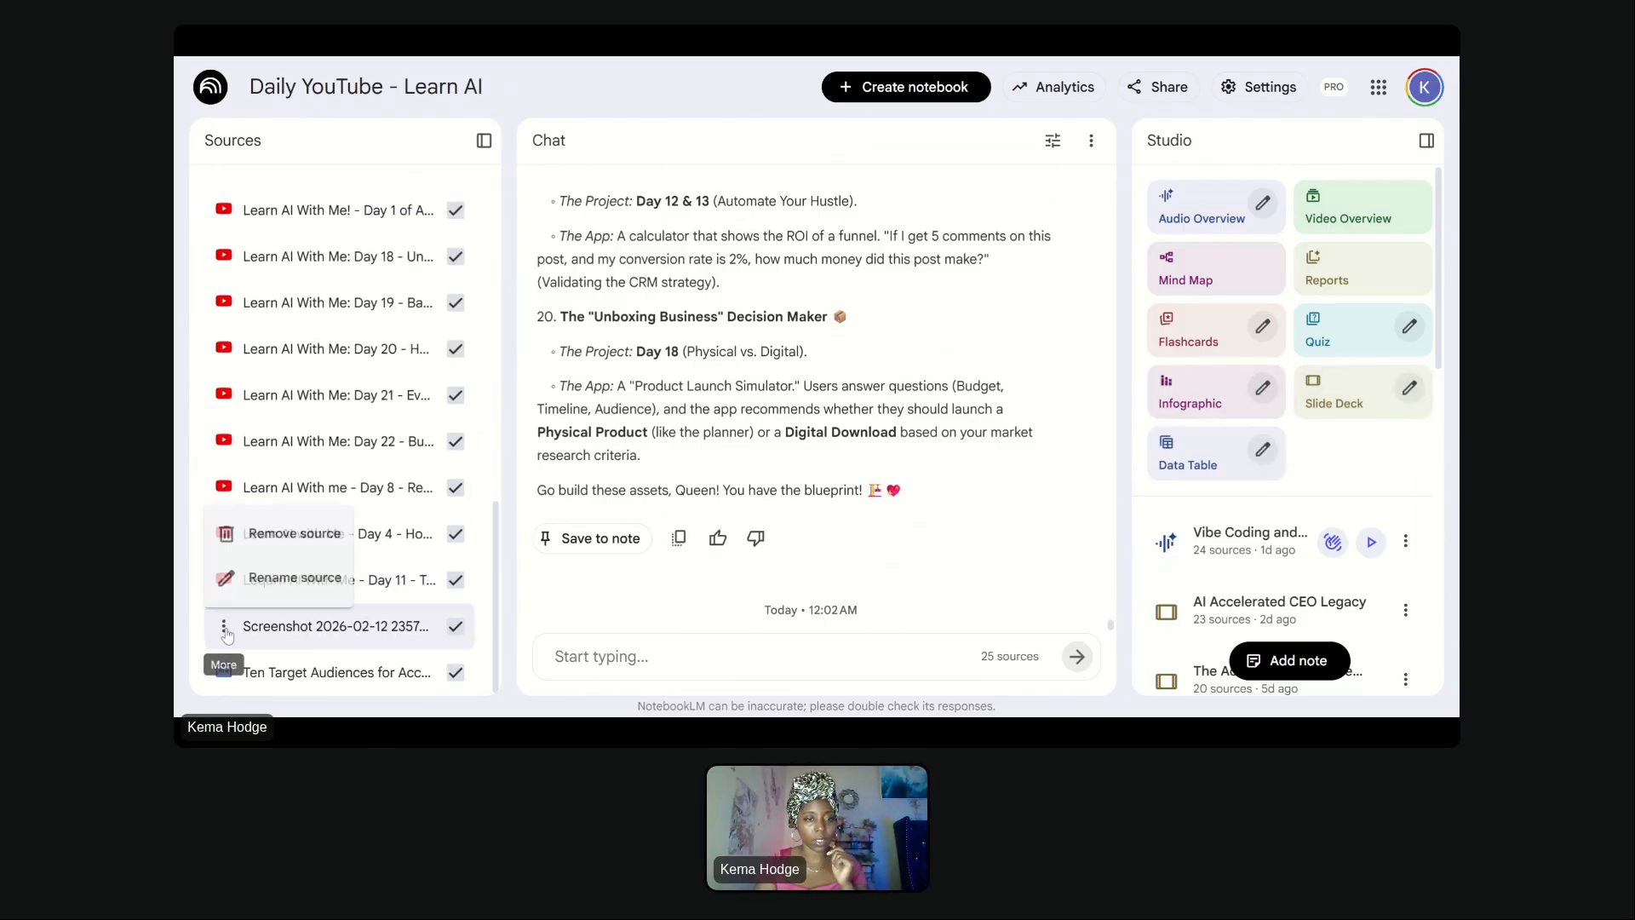
click(296, 588)
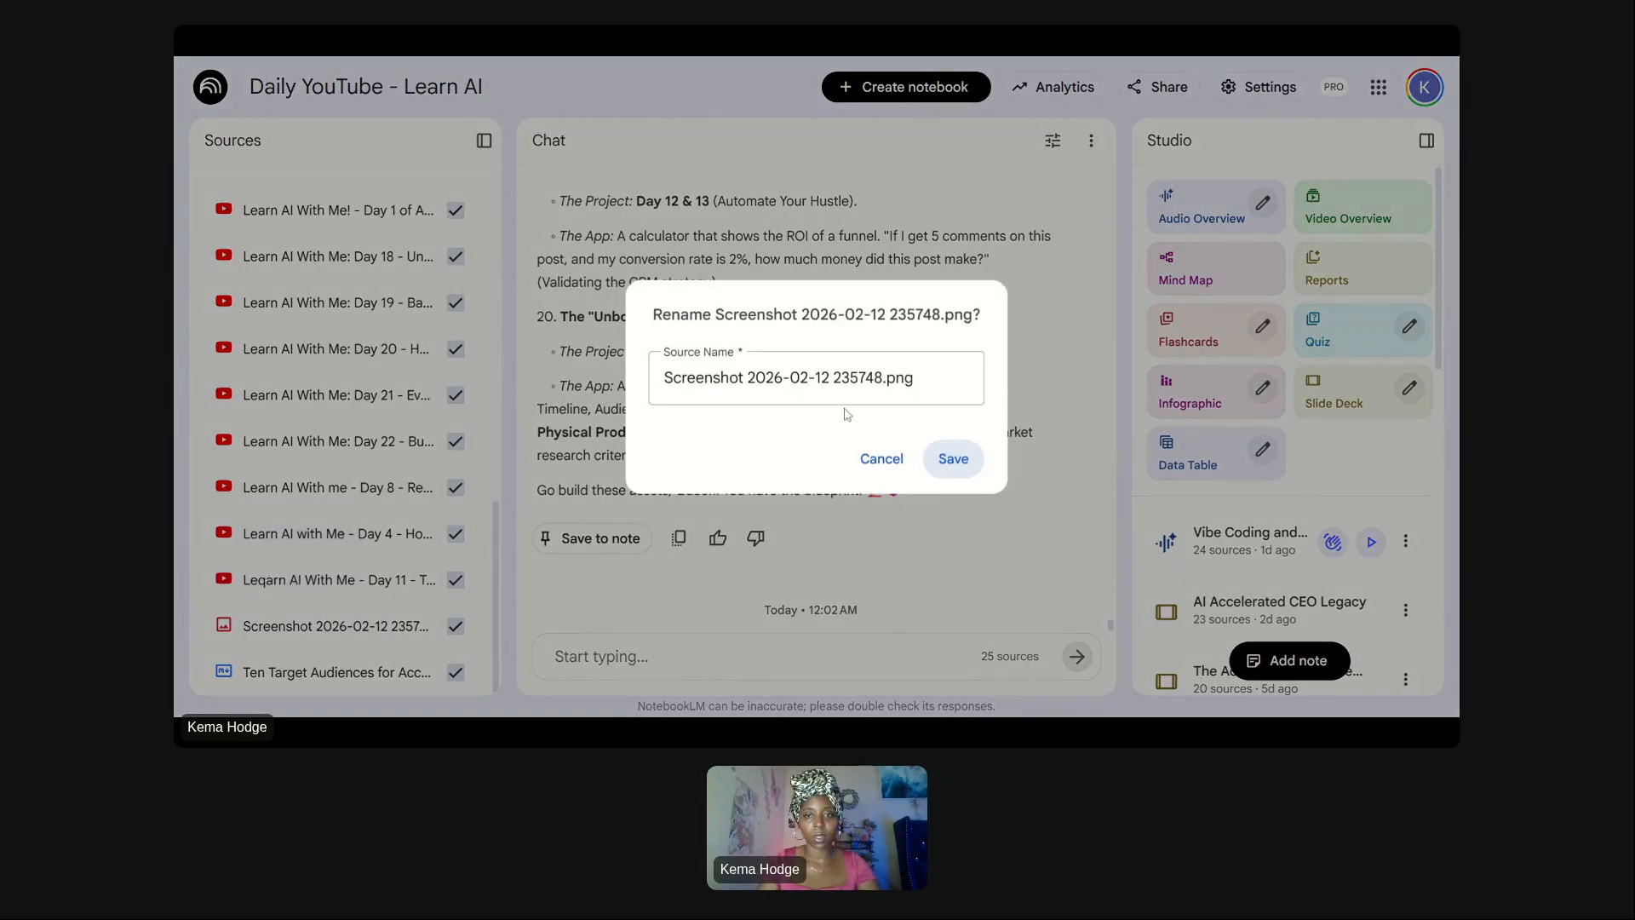
triple_click(856, 378)
text(Conte)
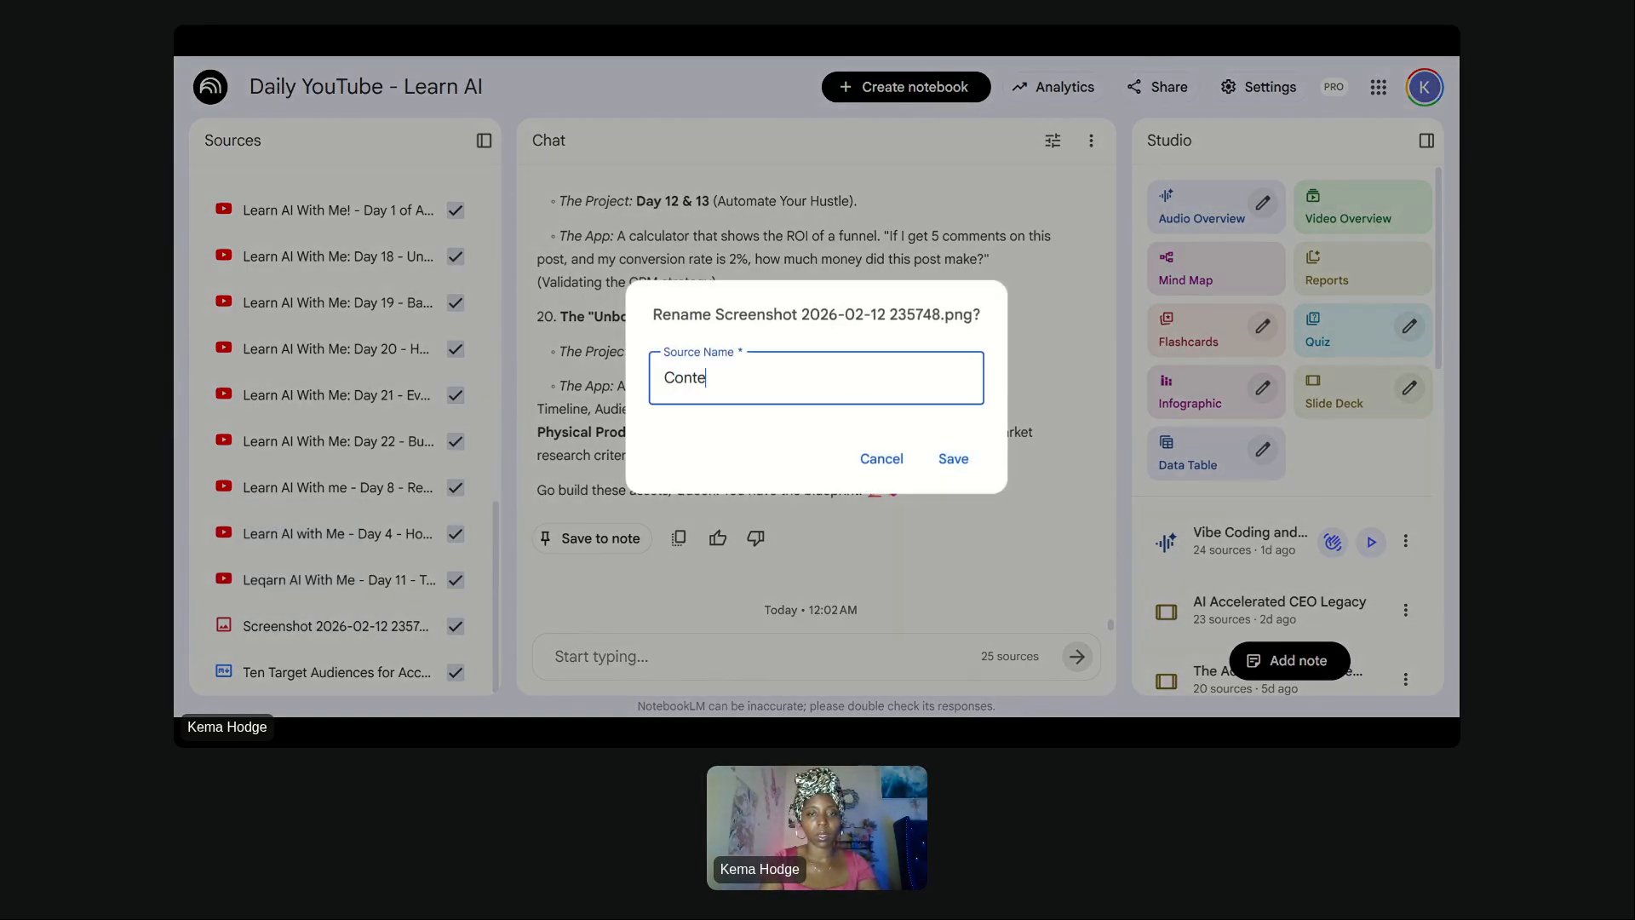
text(nt Trends - Feb)
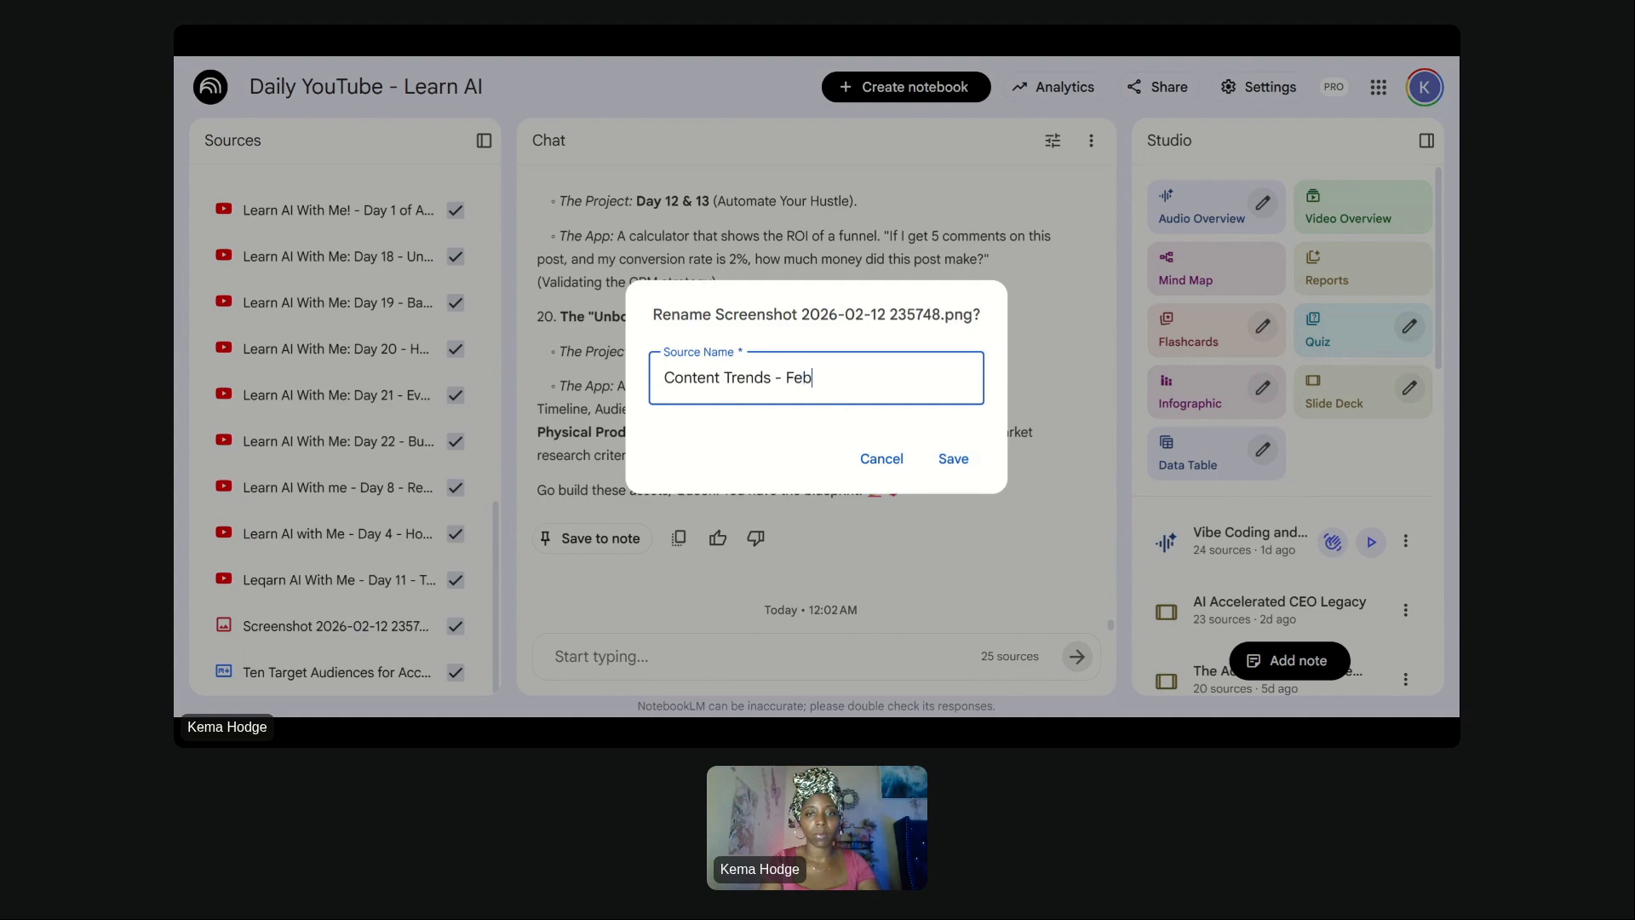
key(Return)
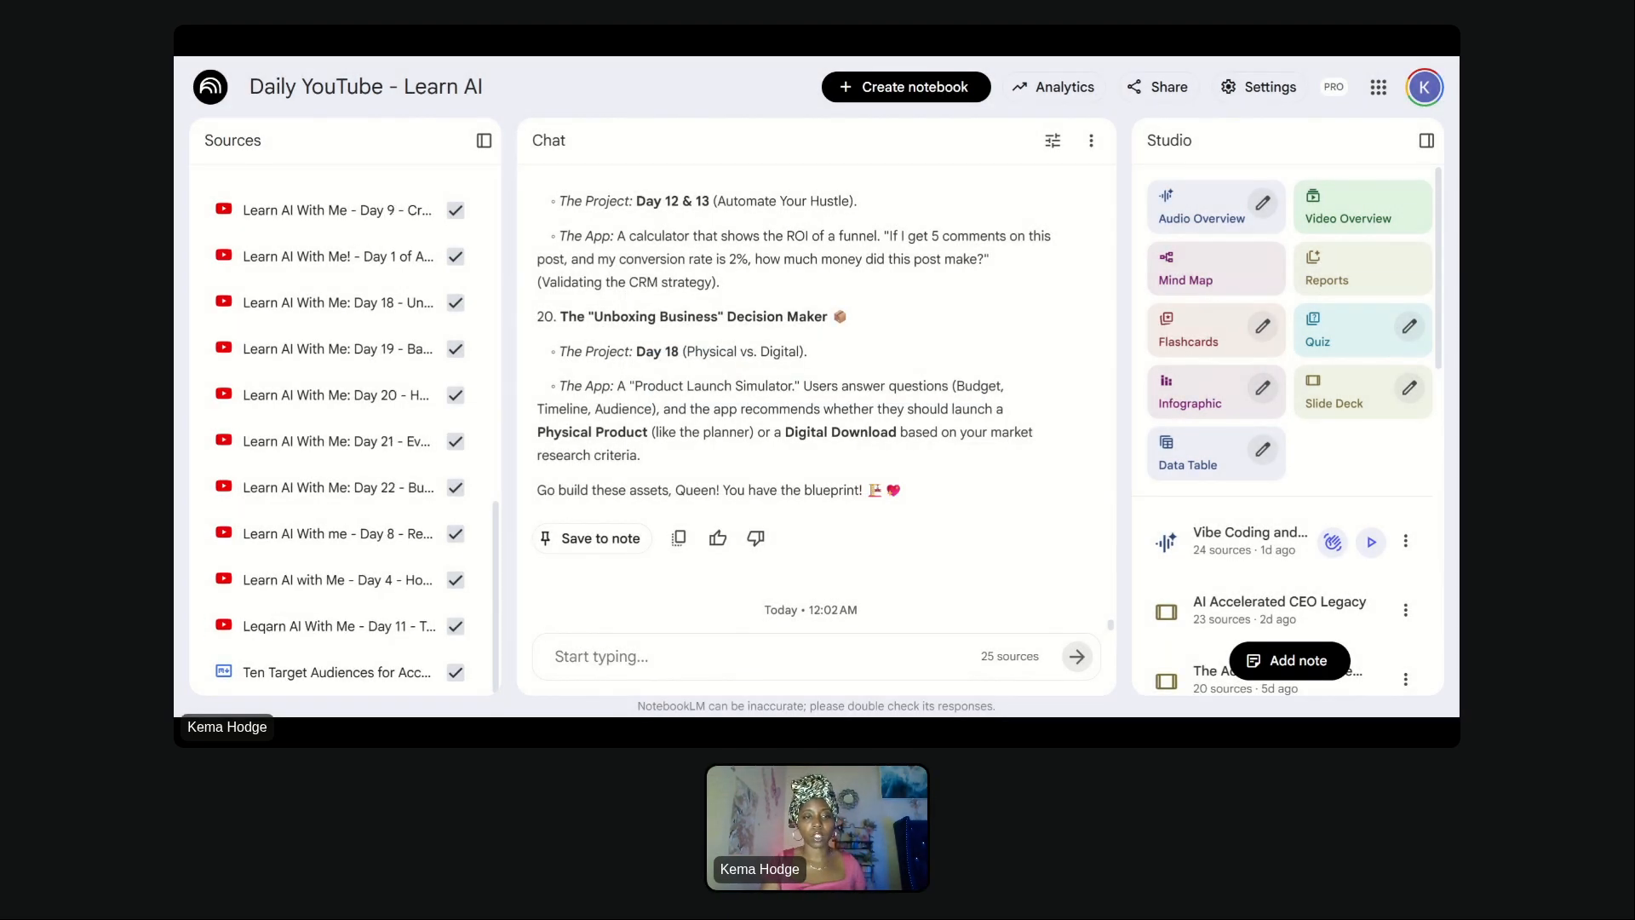
- Start a new customized Slide Deck and paste the copied prompt into its description
click(1410, 389)
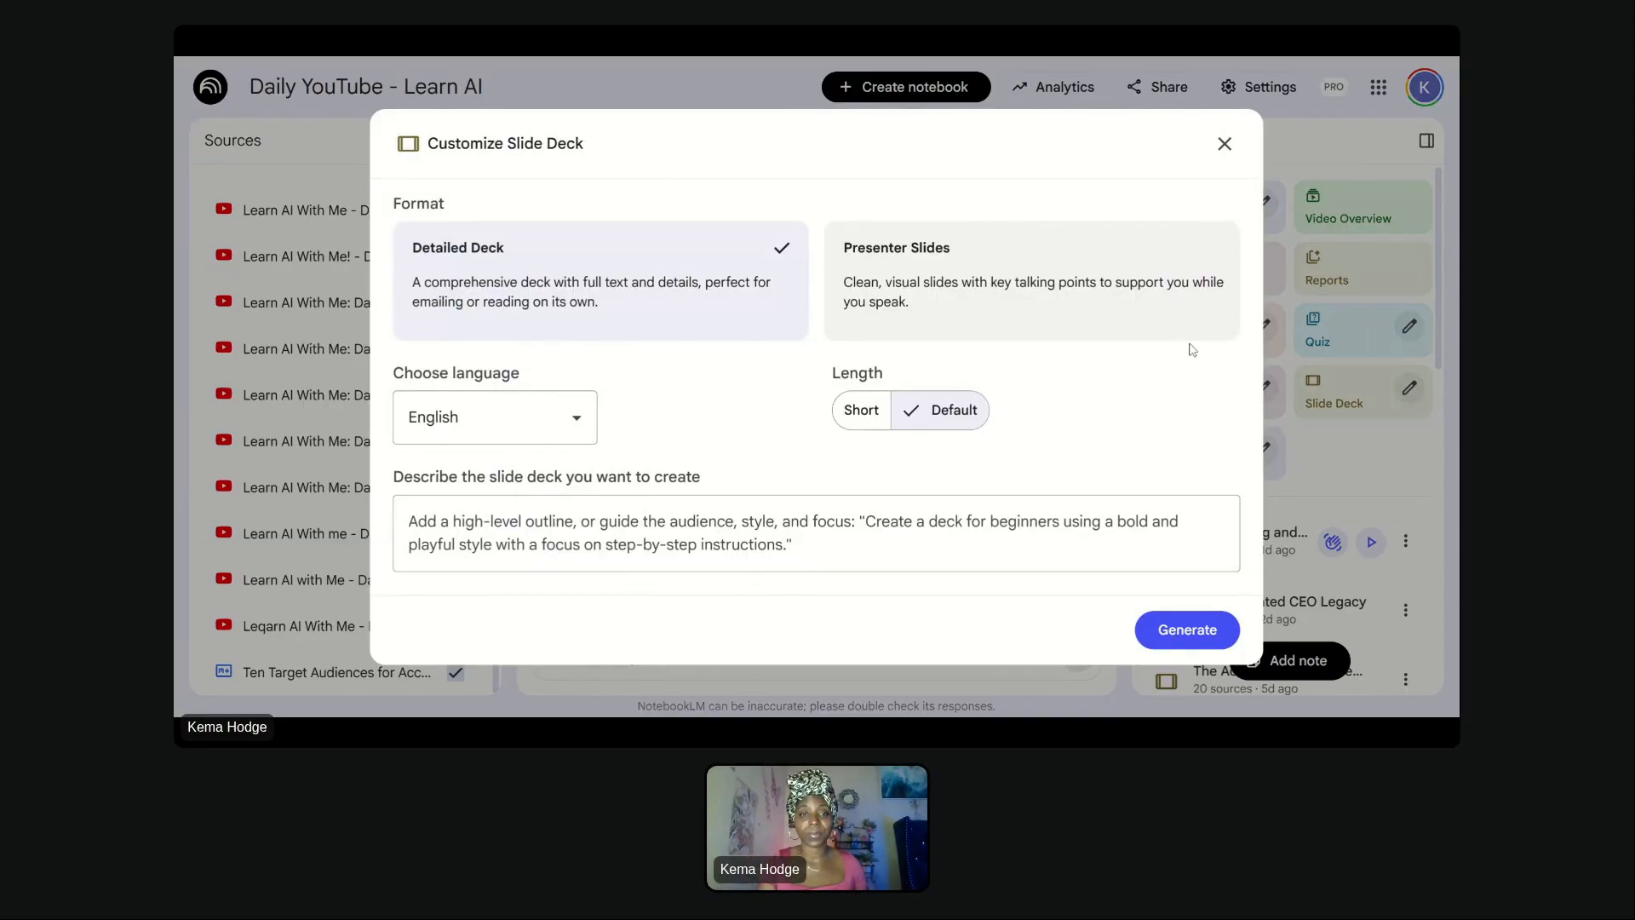
click(817, 526)
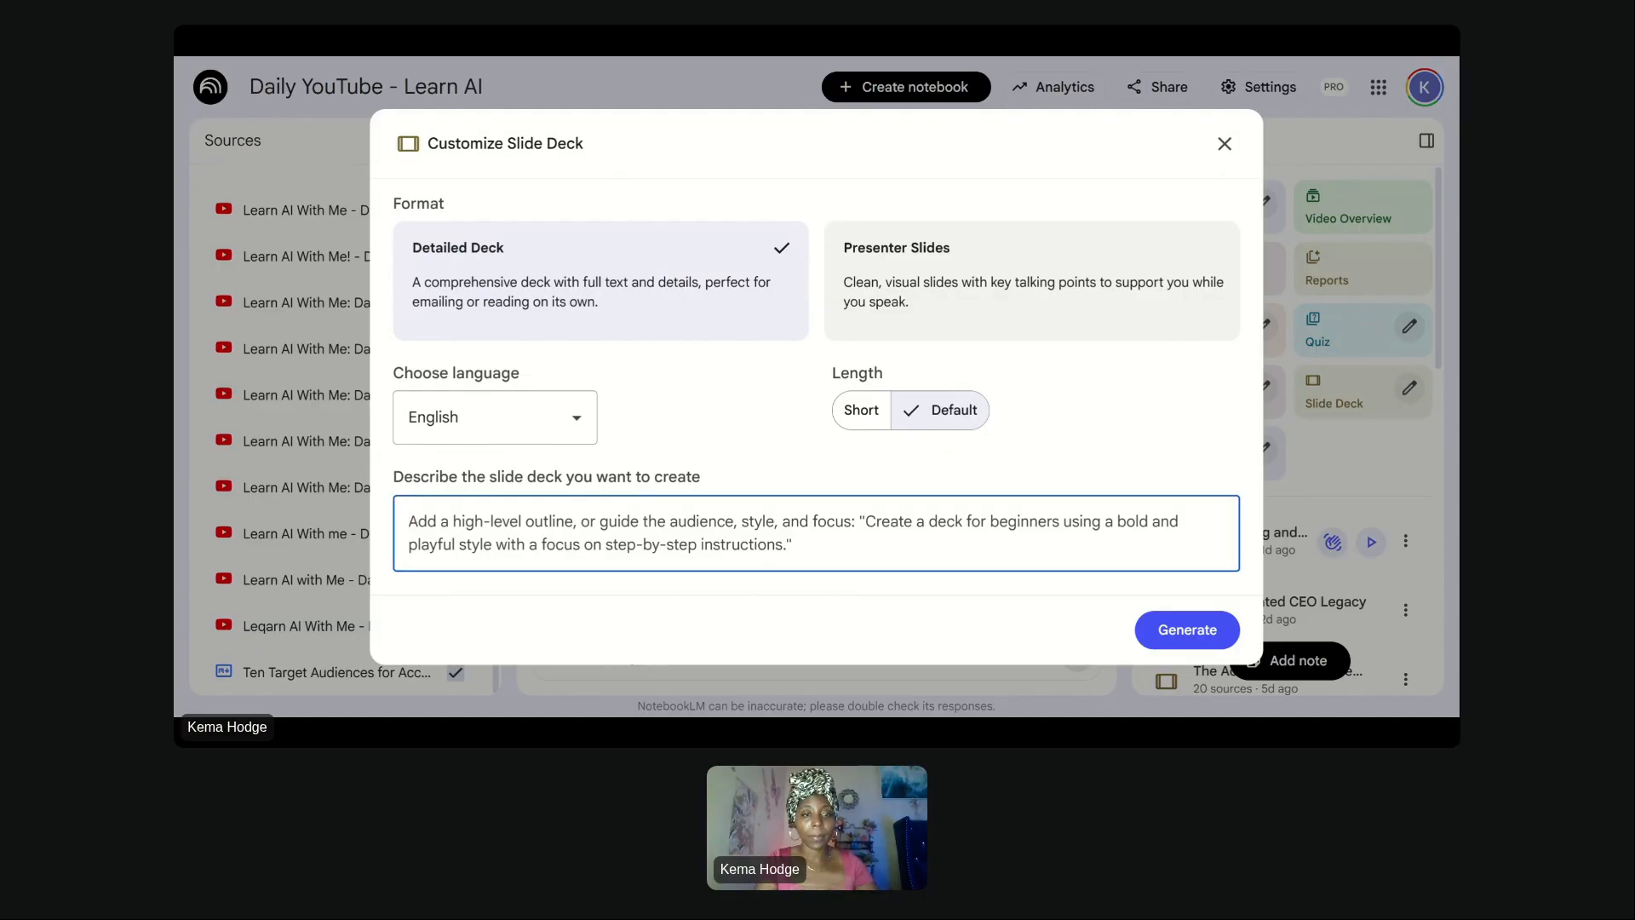
text(create a sales presentation for the high intent legacy builder that walks them through how to create their own unique tech stack for their next marketing campaign. frame it as though they were preparing for a launch and we are exploring the areas where AI could help create efficiency or accelerate the process. Motifs: digital devices, desk flat lays, ai tools, diverse business owners. accent color: emerald green)
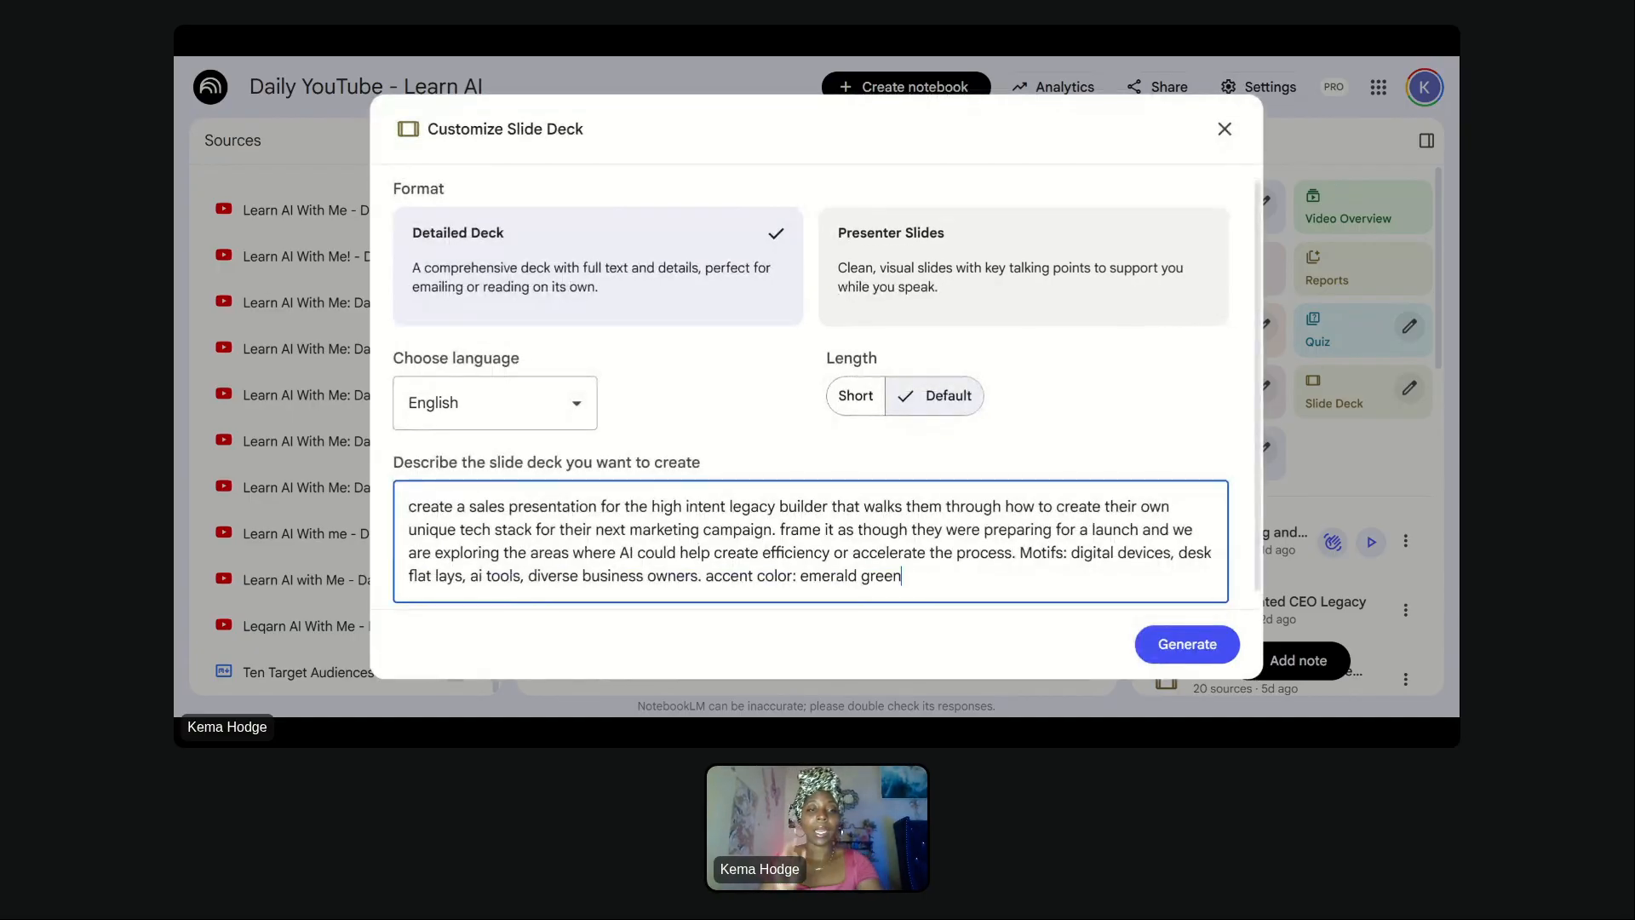
click(175, 498)
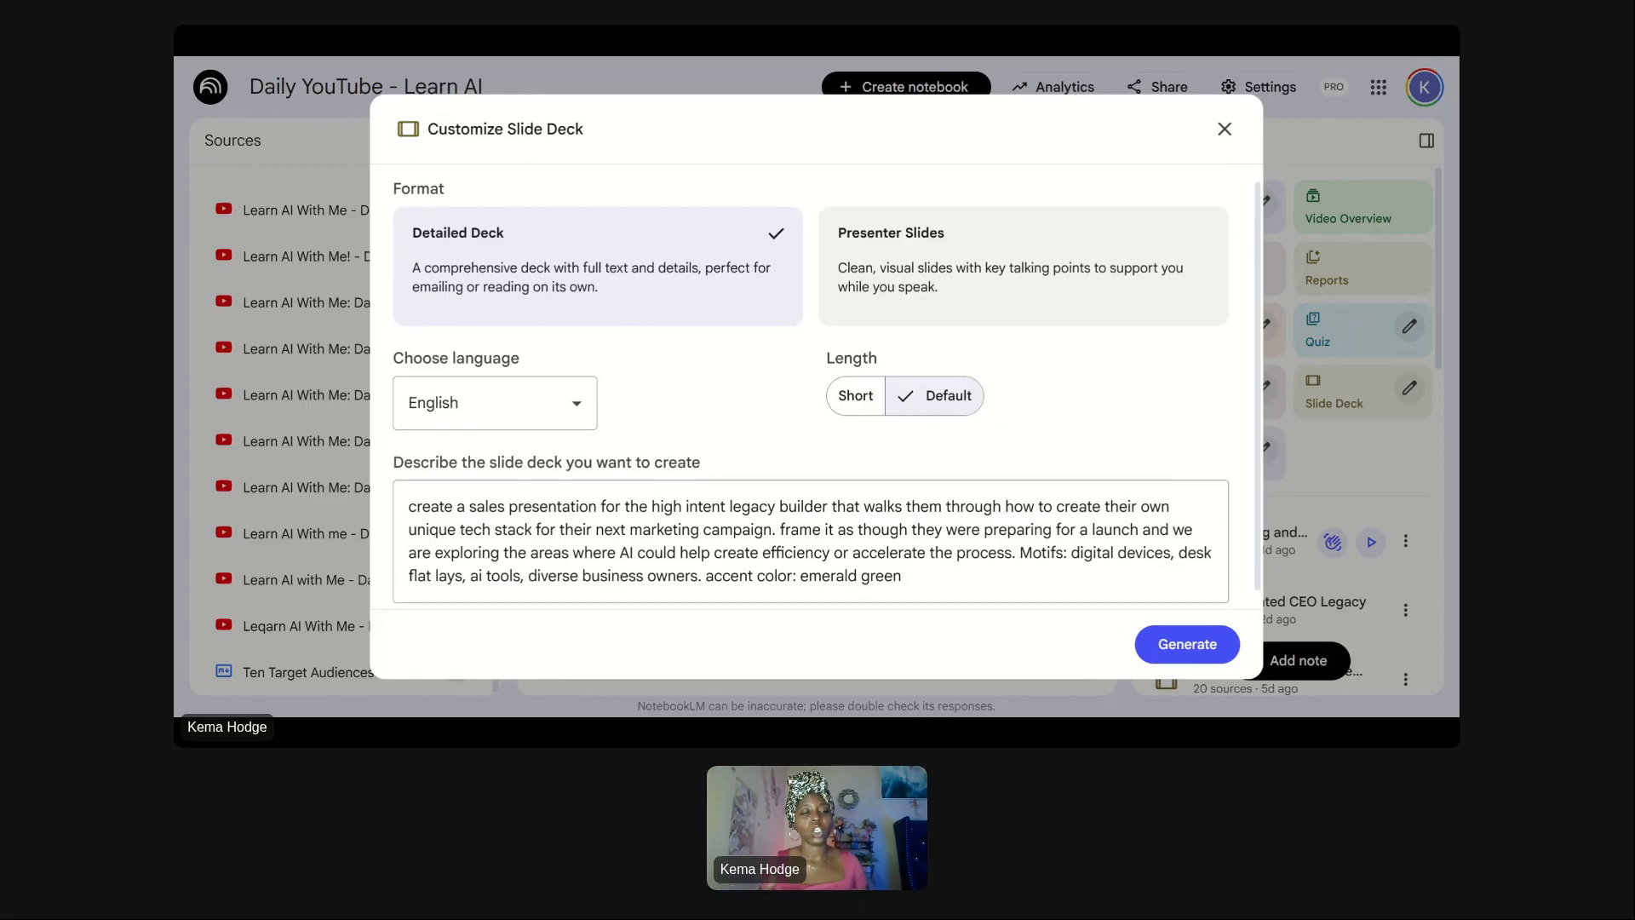
click(1121, 529)
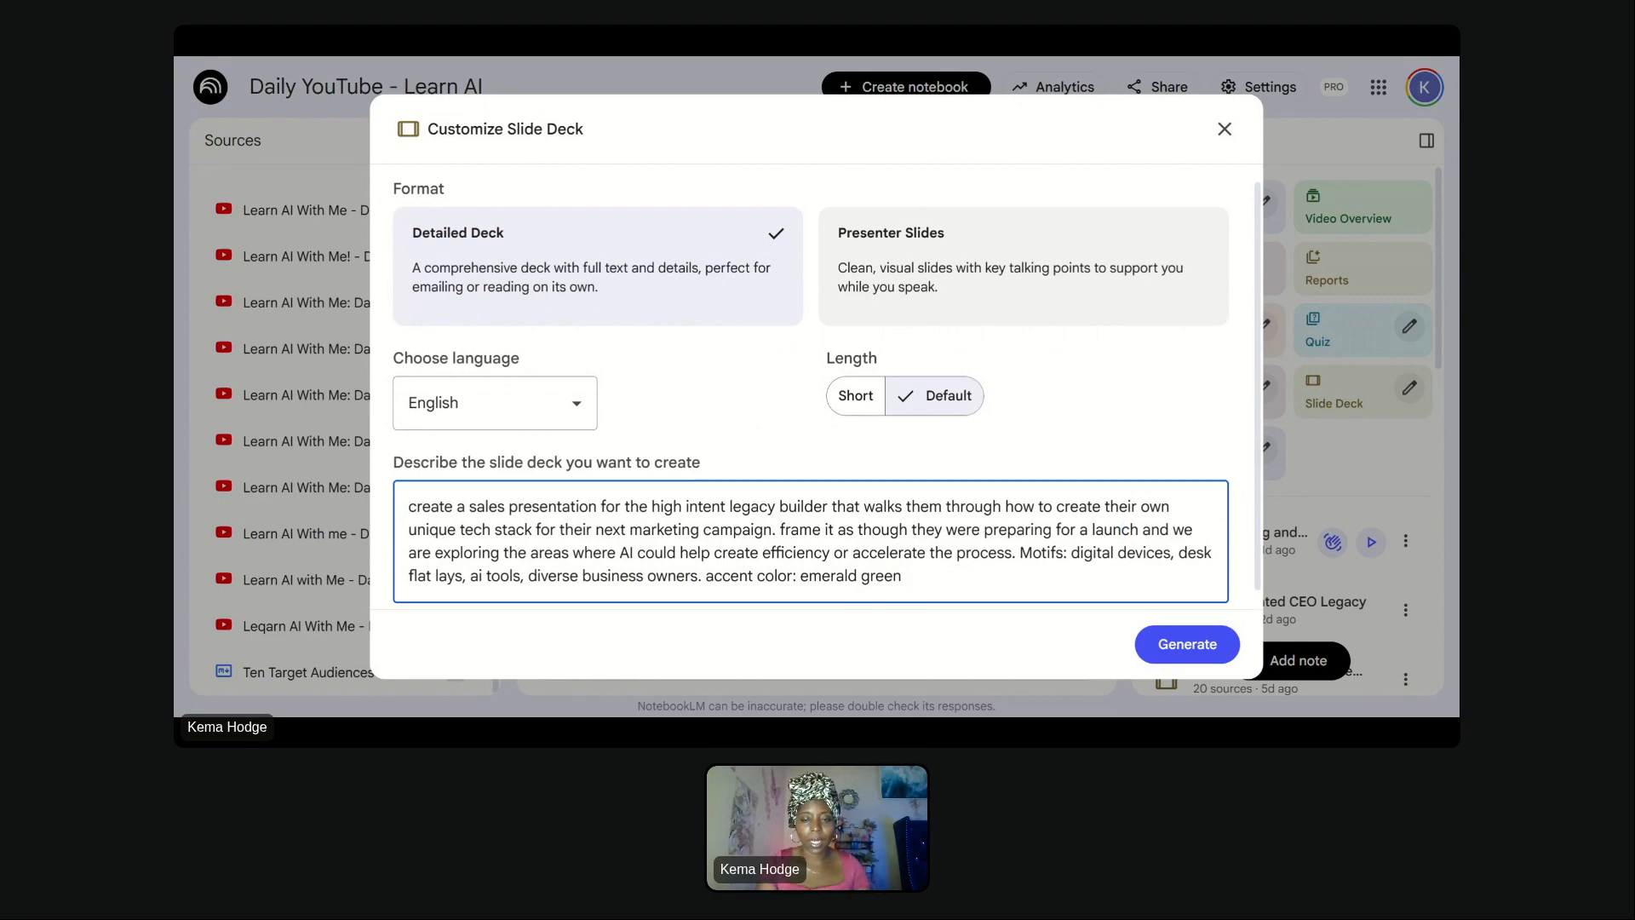
- Replace the middle of the description after "legacy builder" with "that shows flyers promoting the YouTube series"
drag(831, 506, 1015, 553)
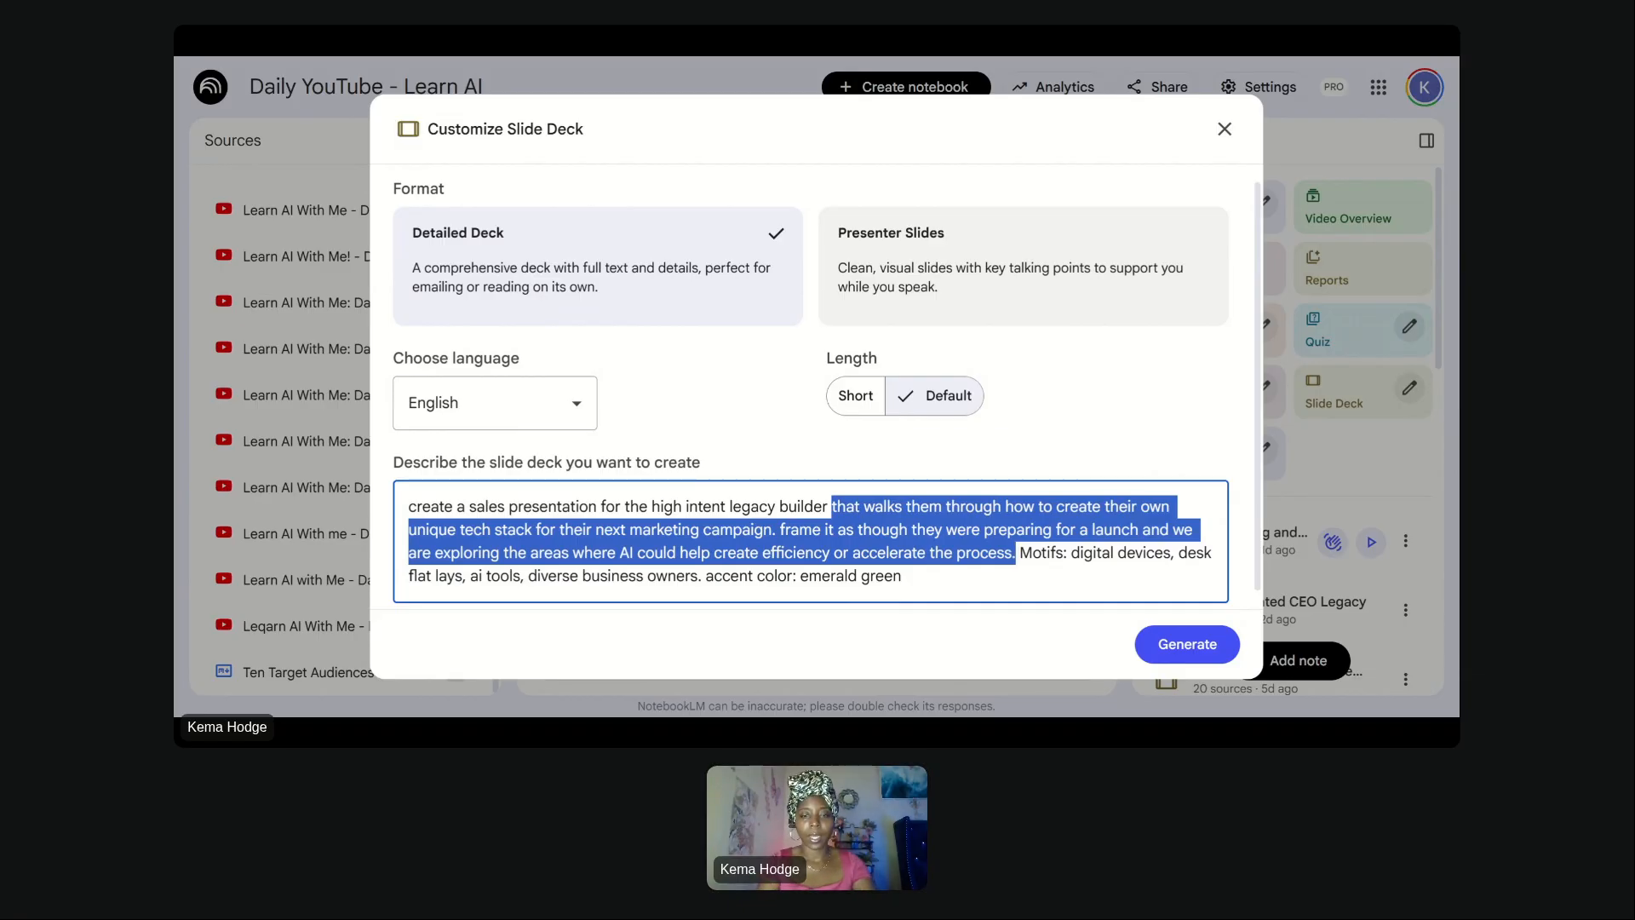
text(that shows)
text( flyers pr)
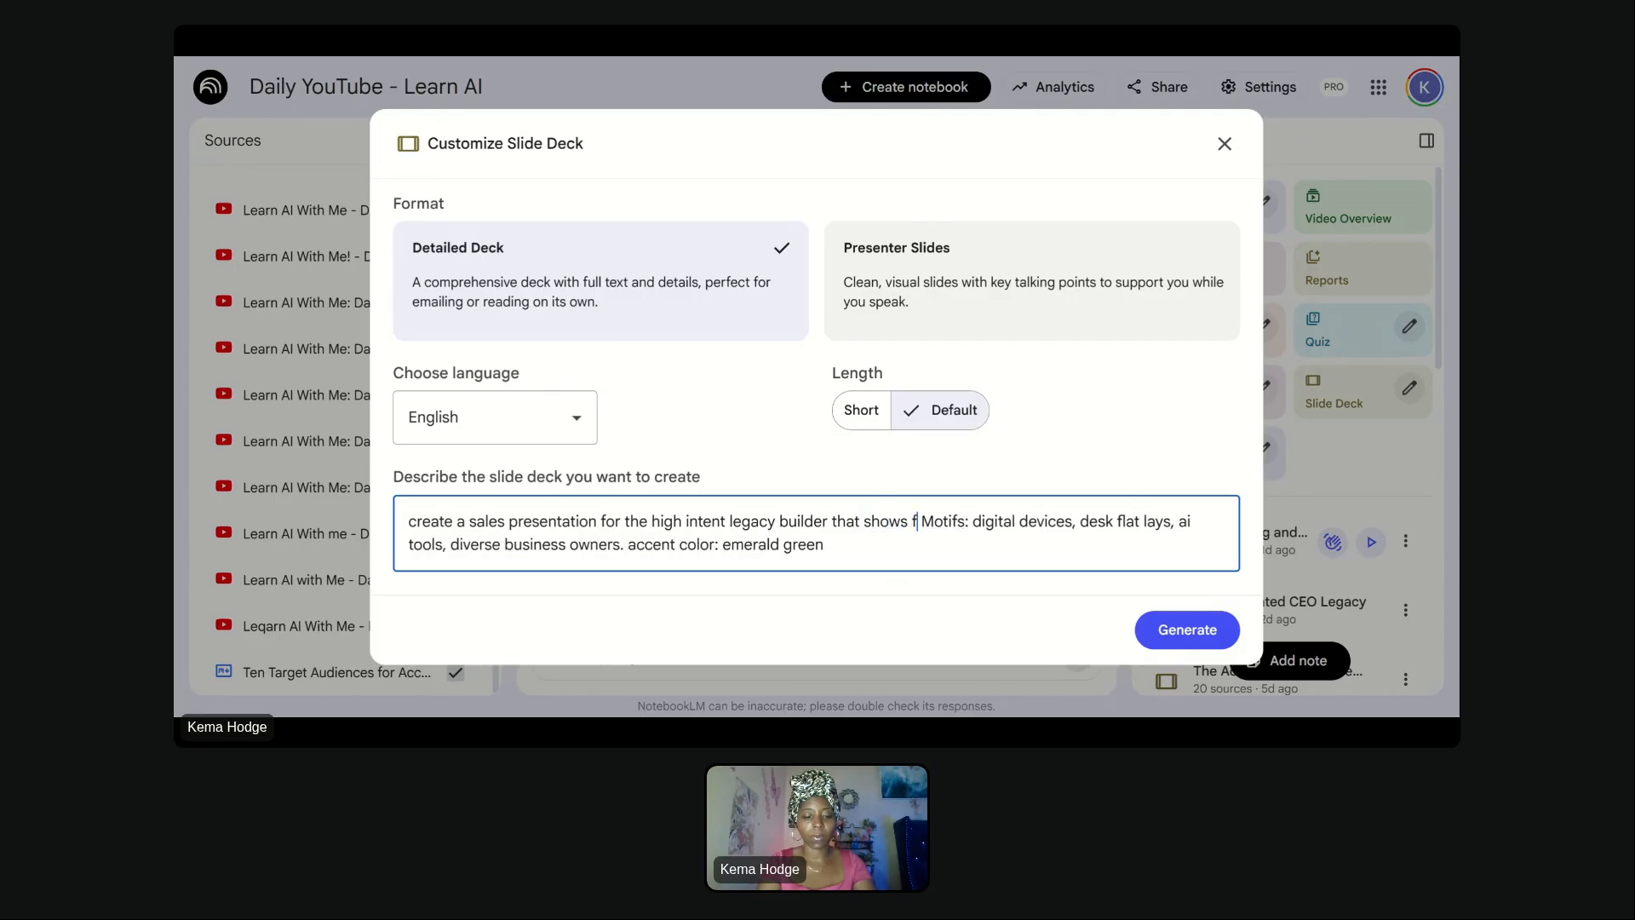
text(omoting the Y)
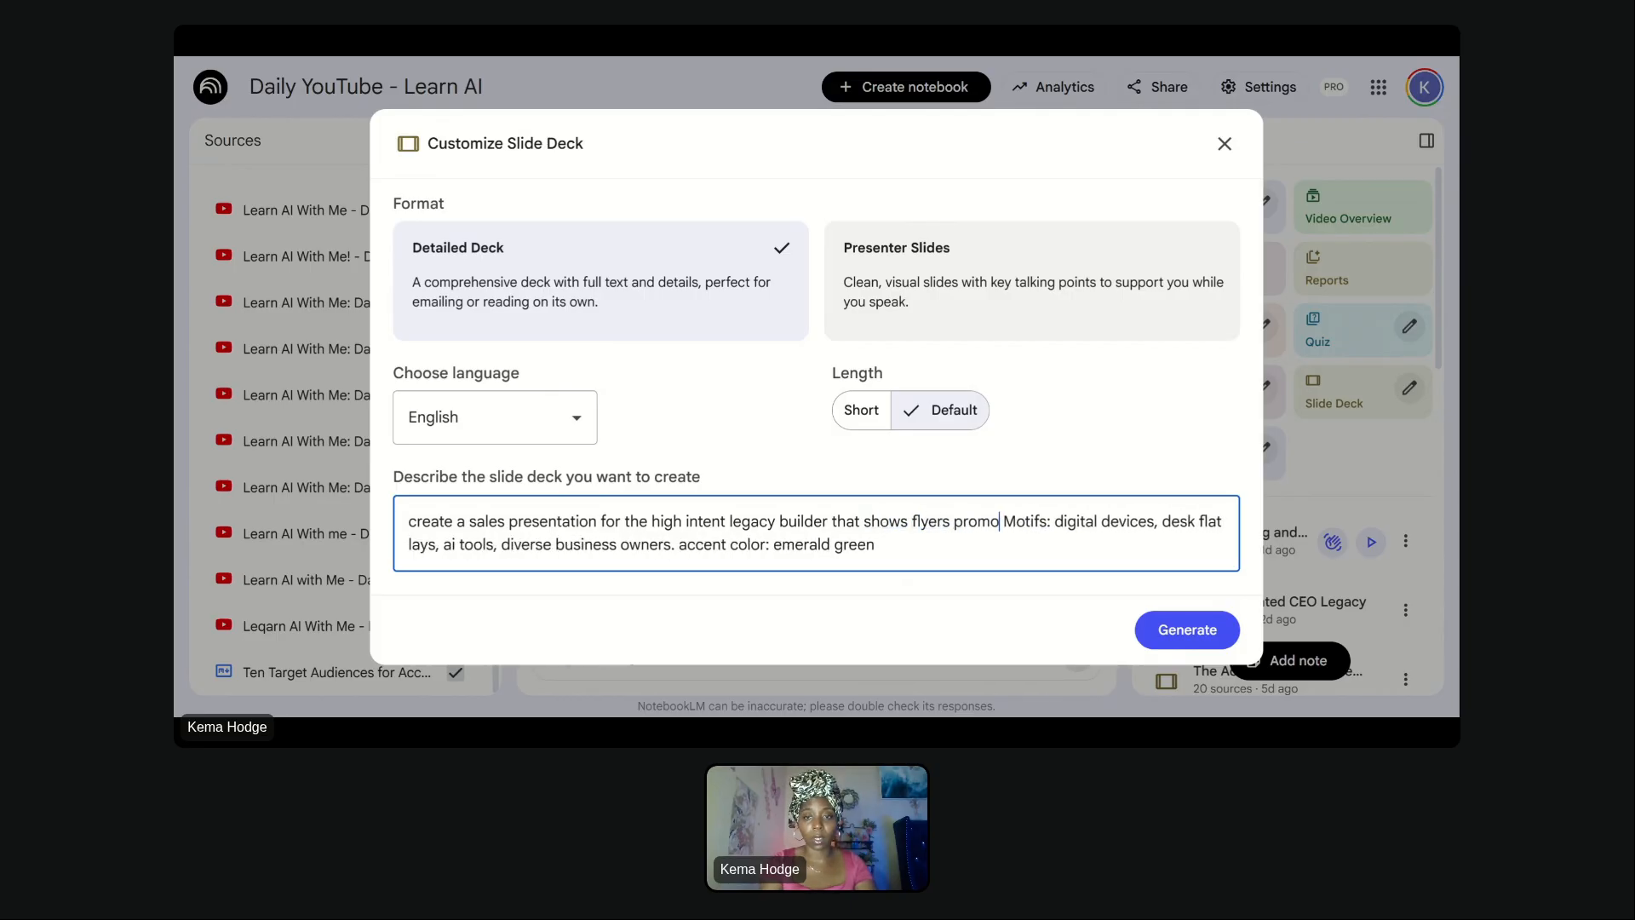
text(ouTube ser)
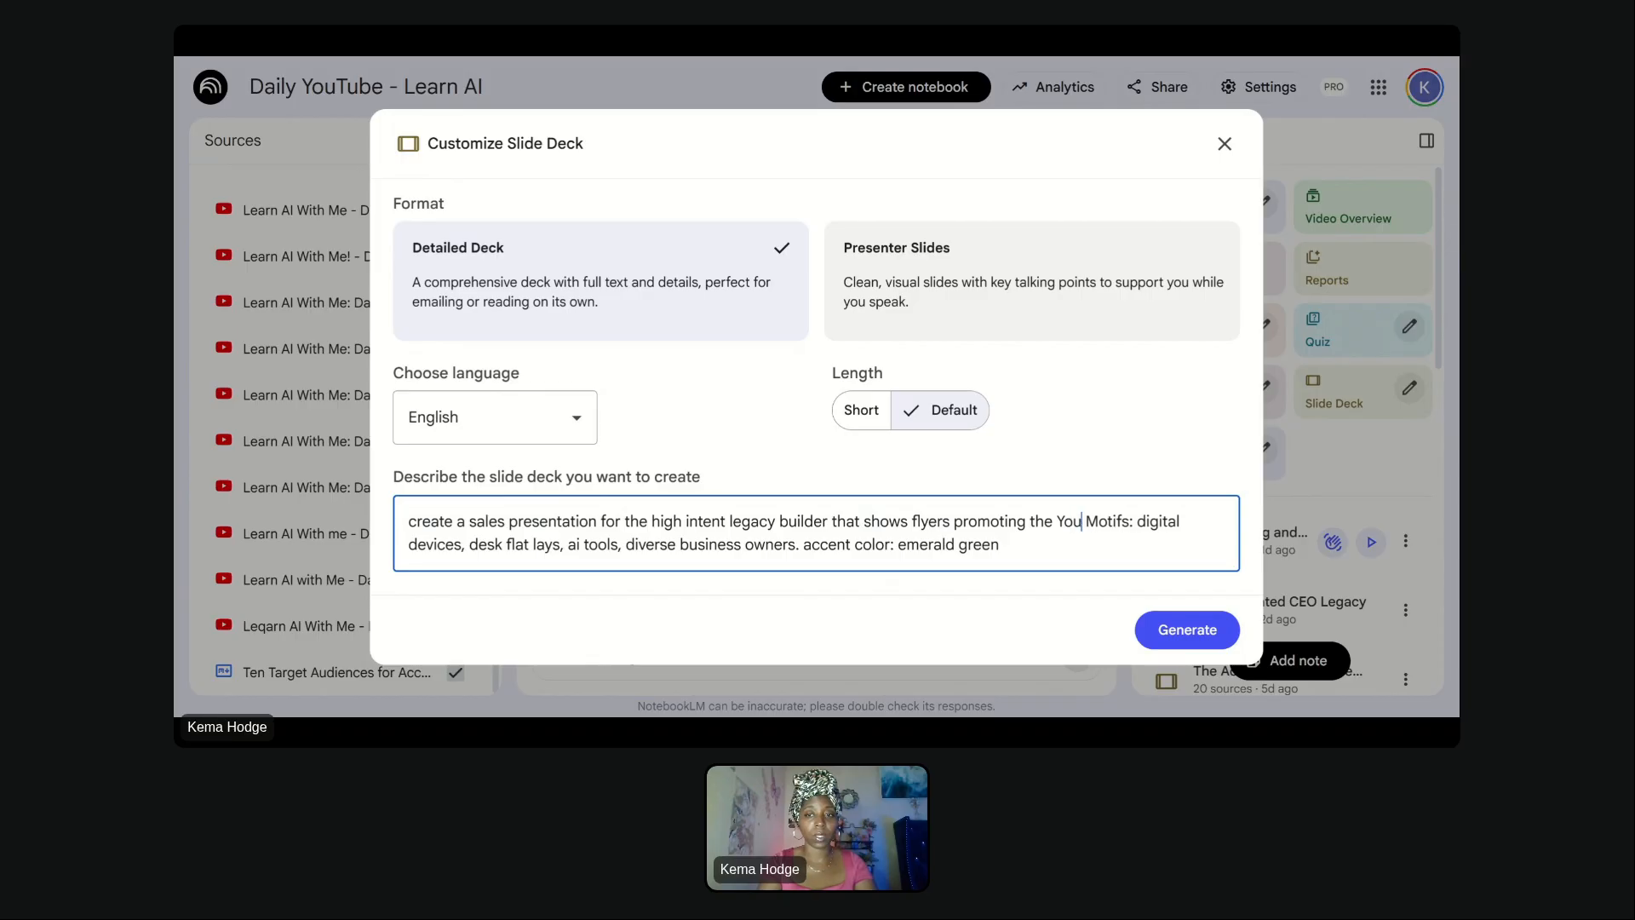
text(ies)
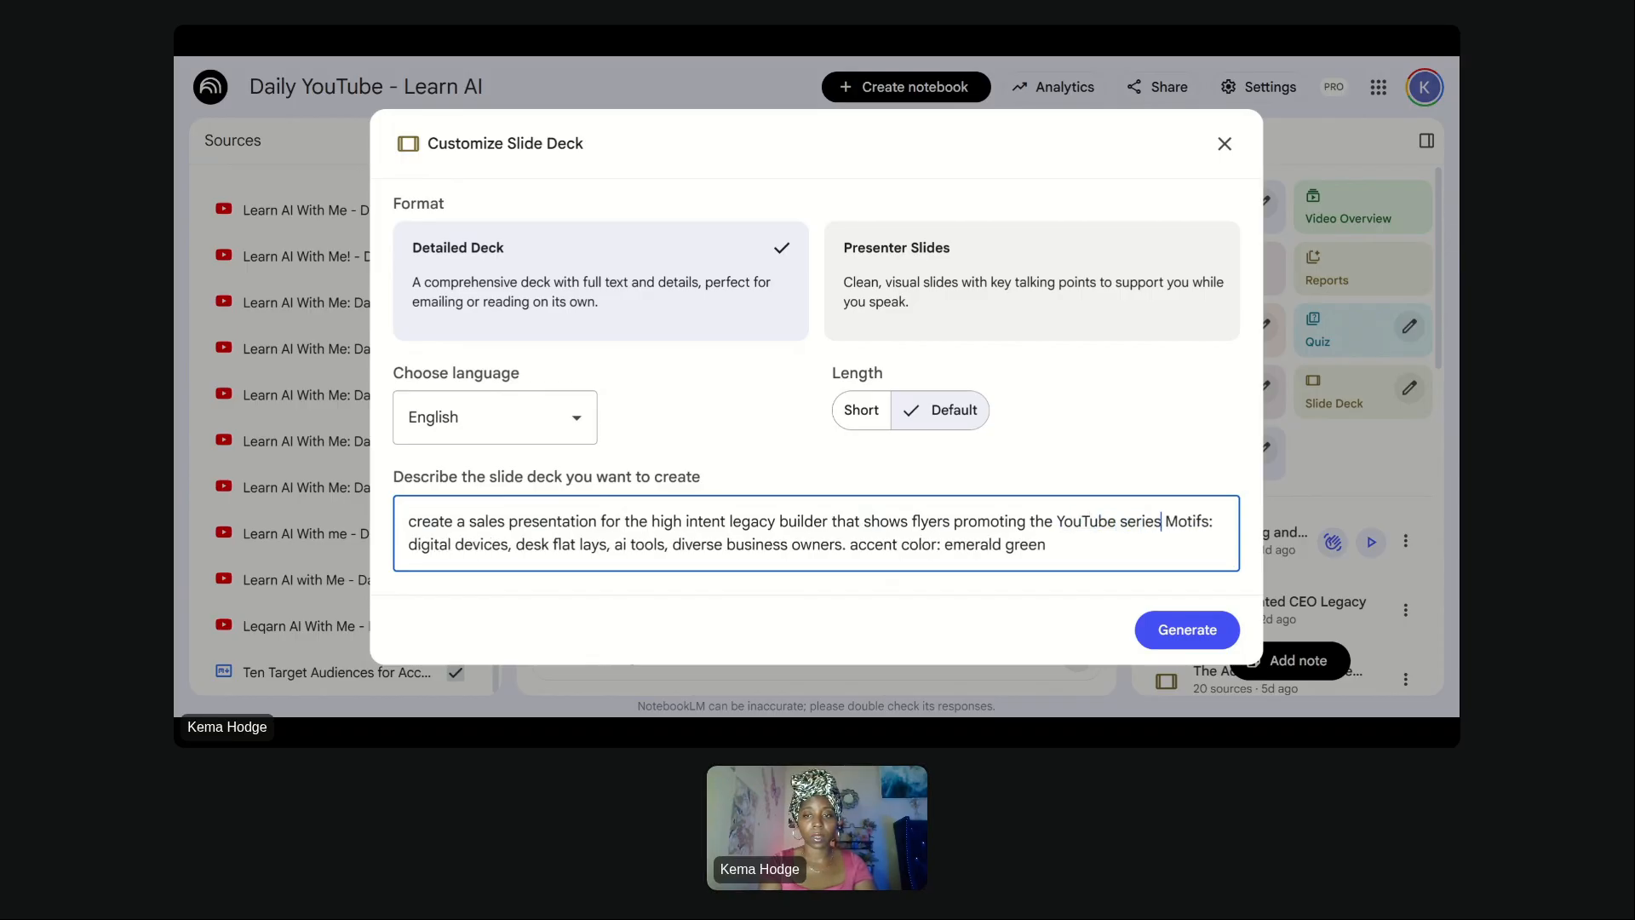
text(. Each page should be d)
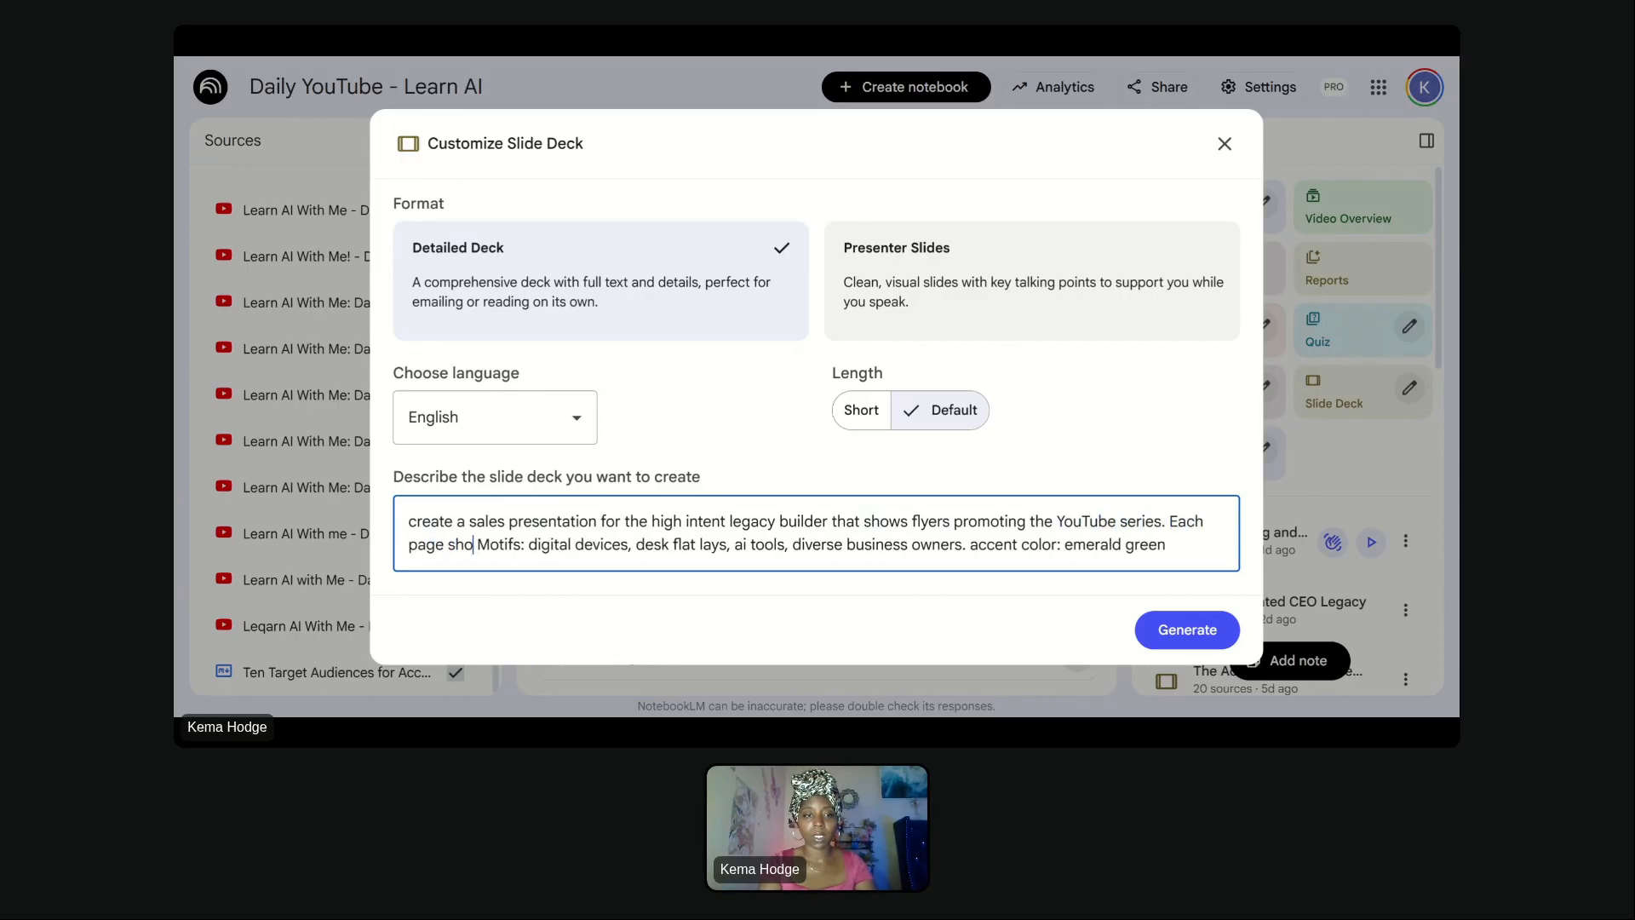
text(ifferent and se)
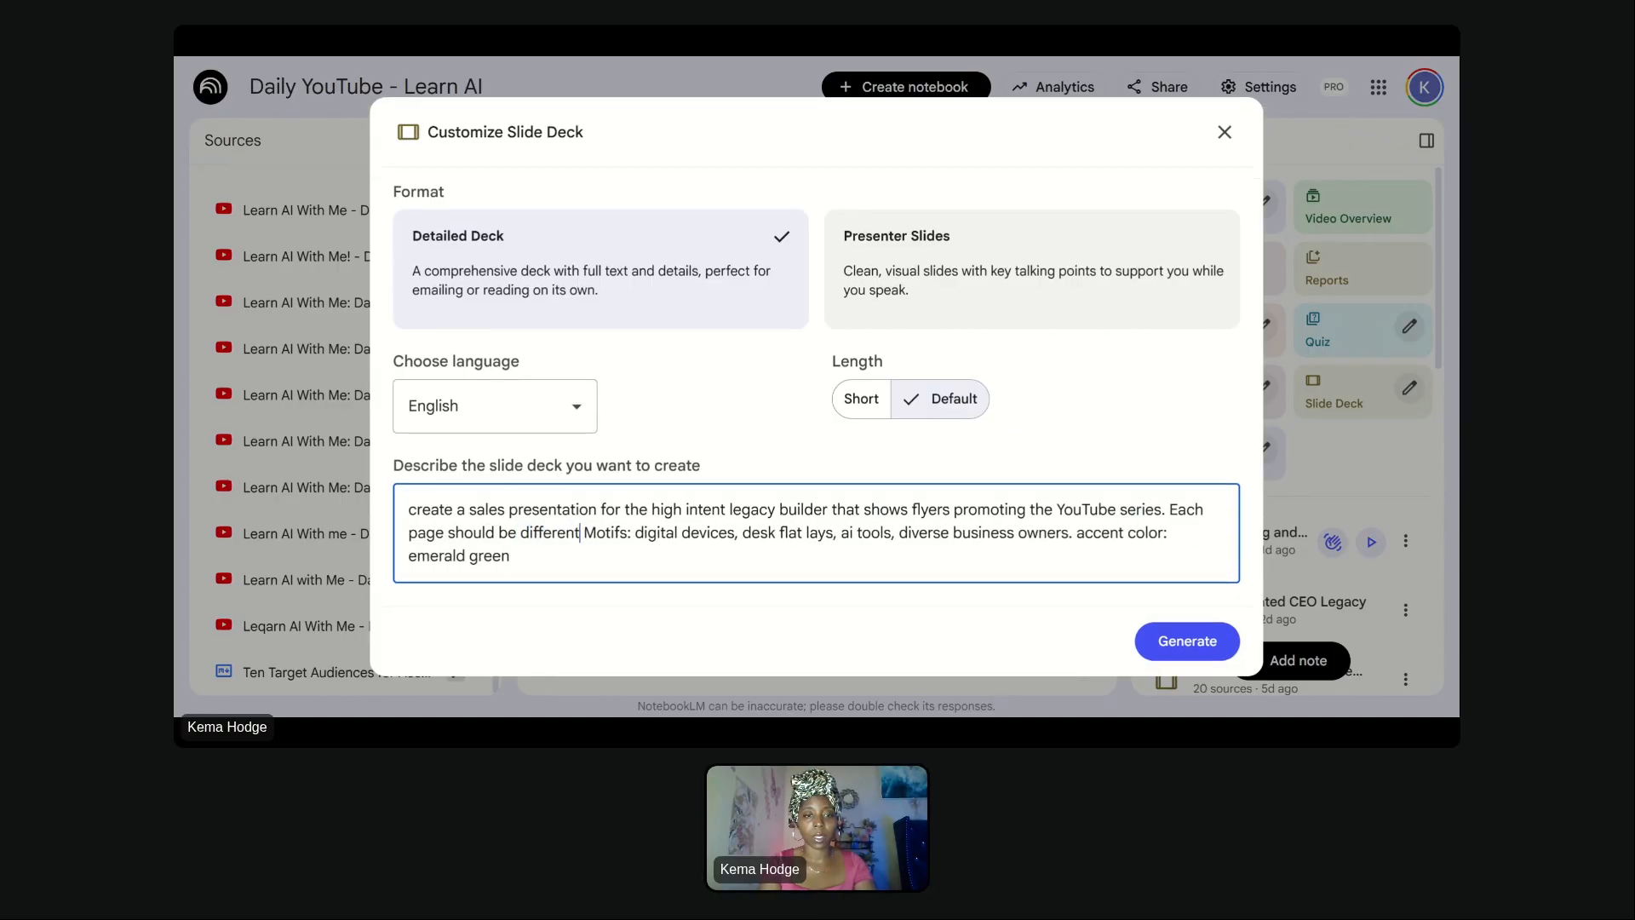
text(rve as a stan)
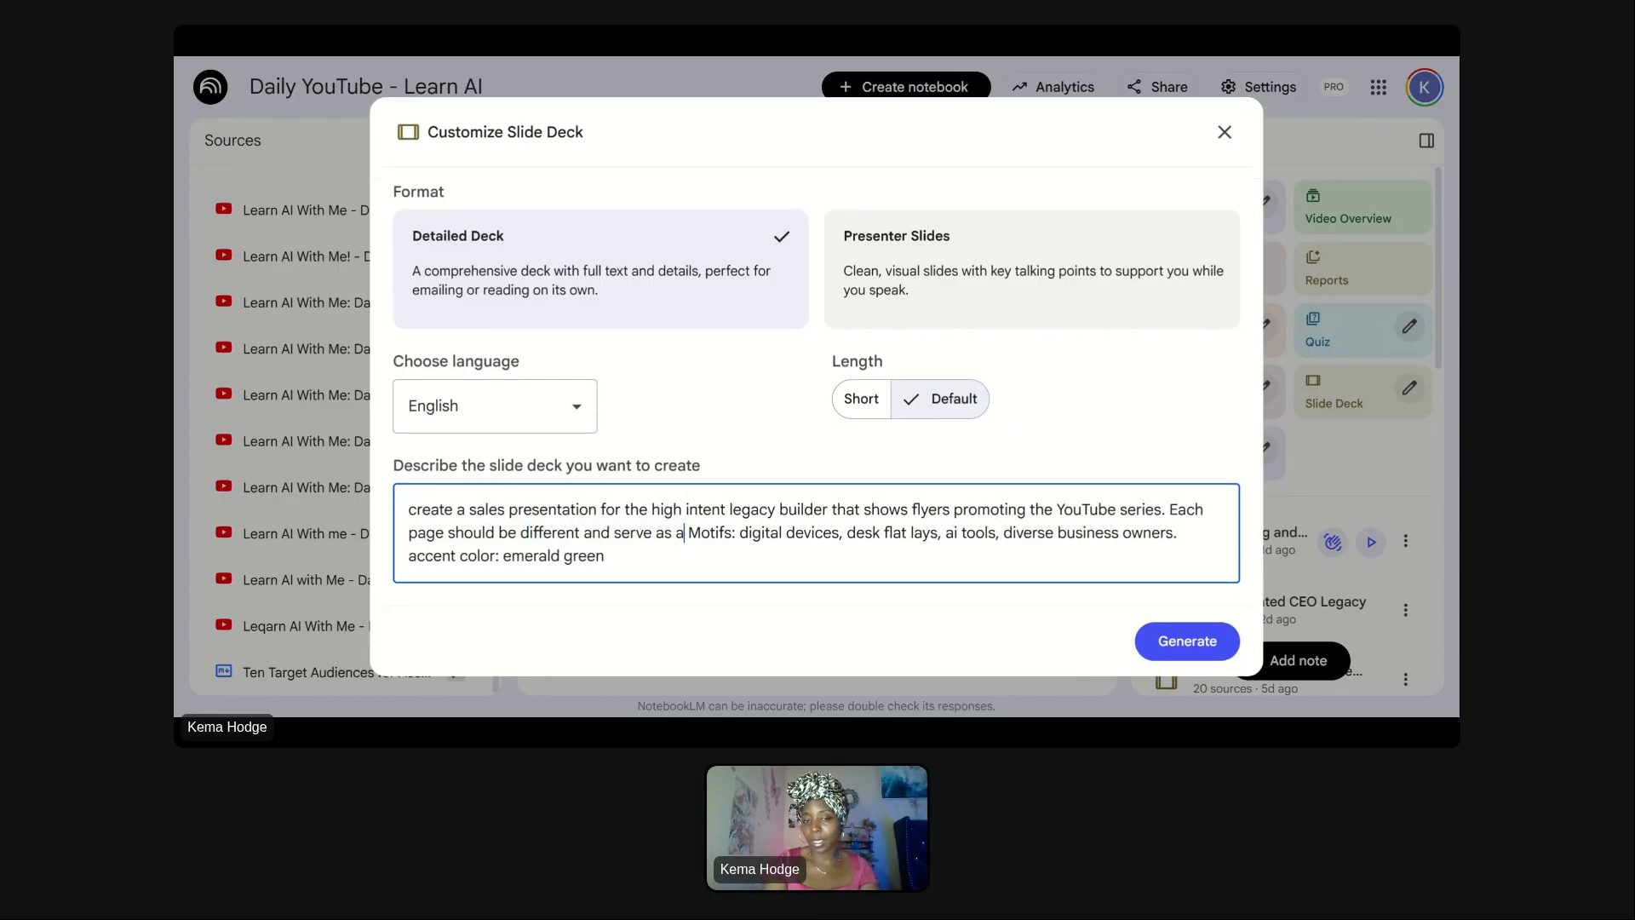
text(d alone flye)
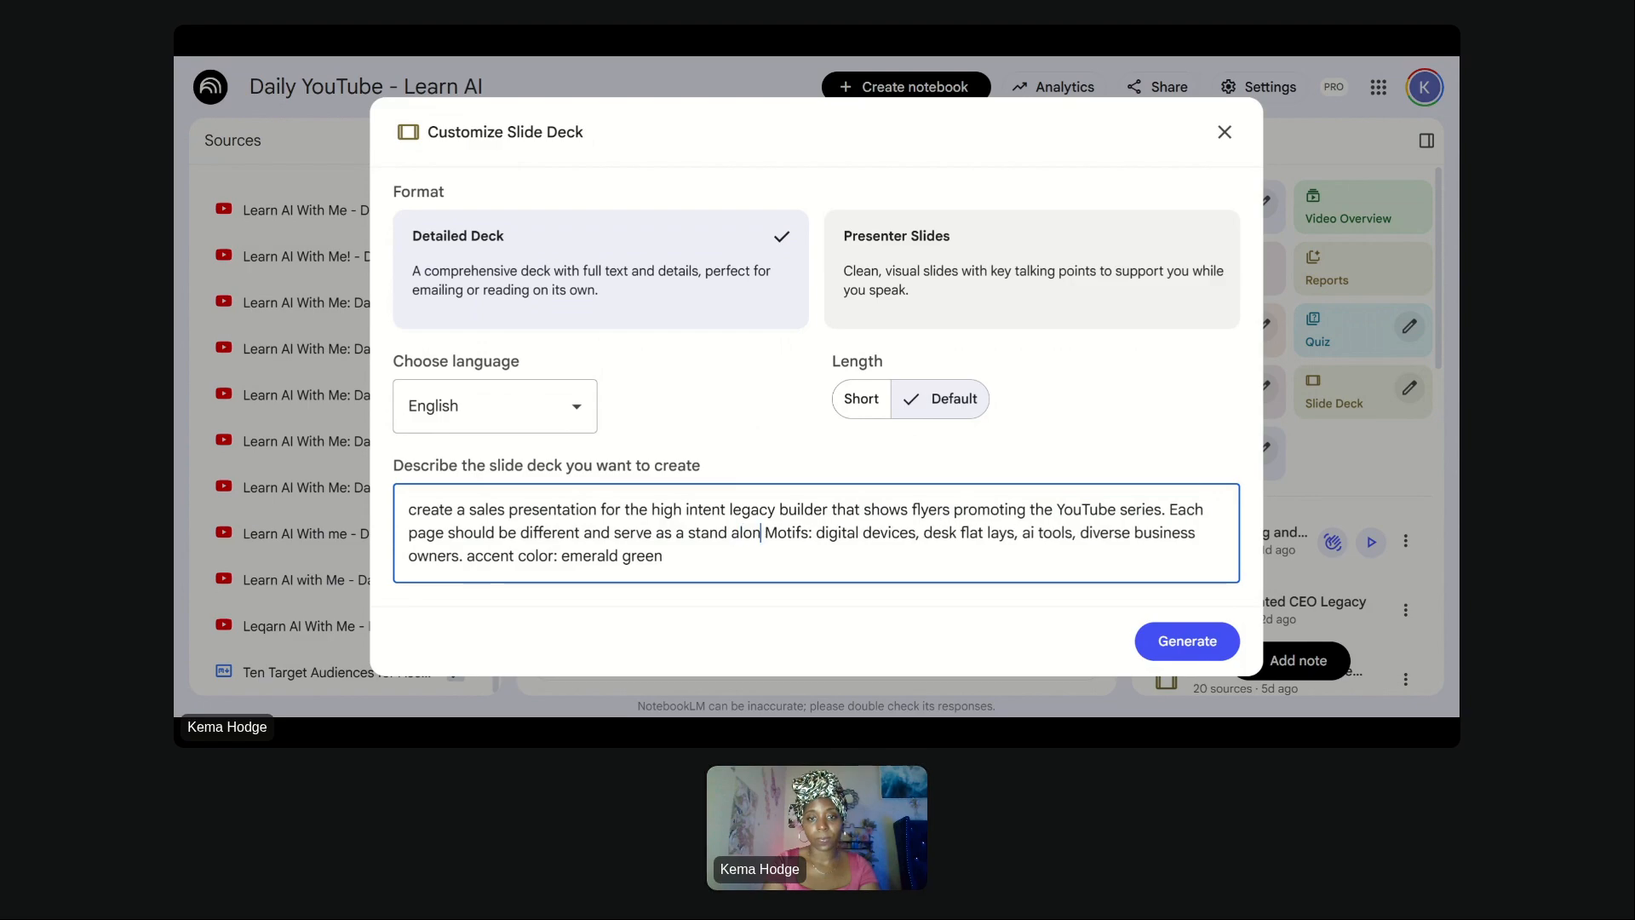
text(r )
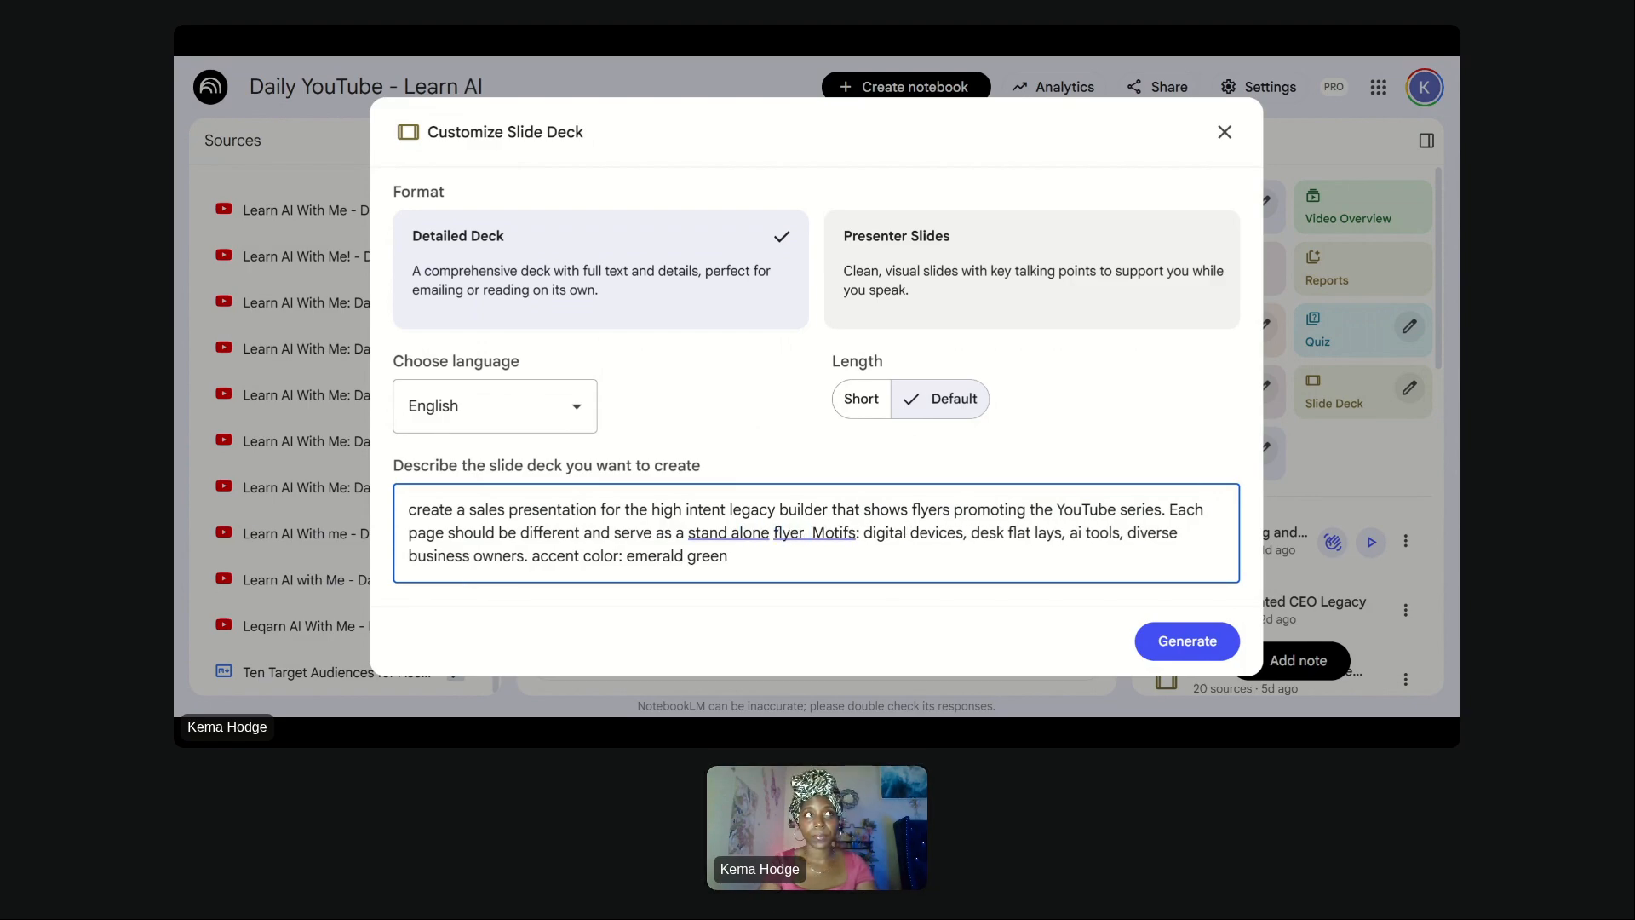
text(that c)
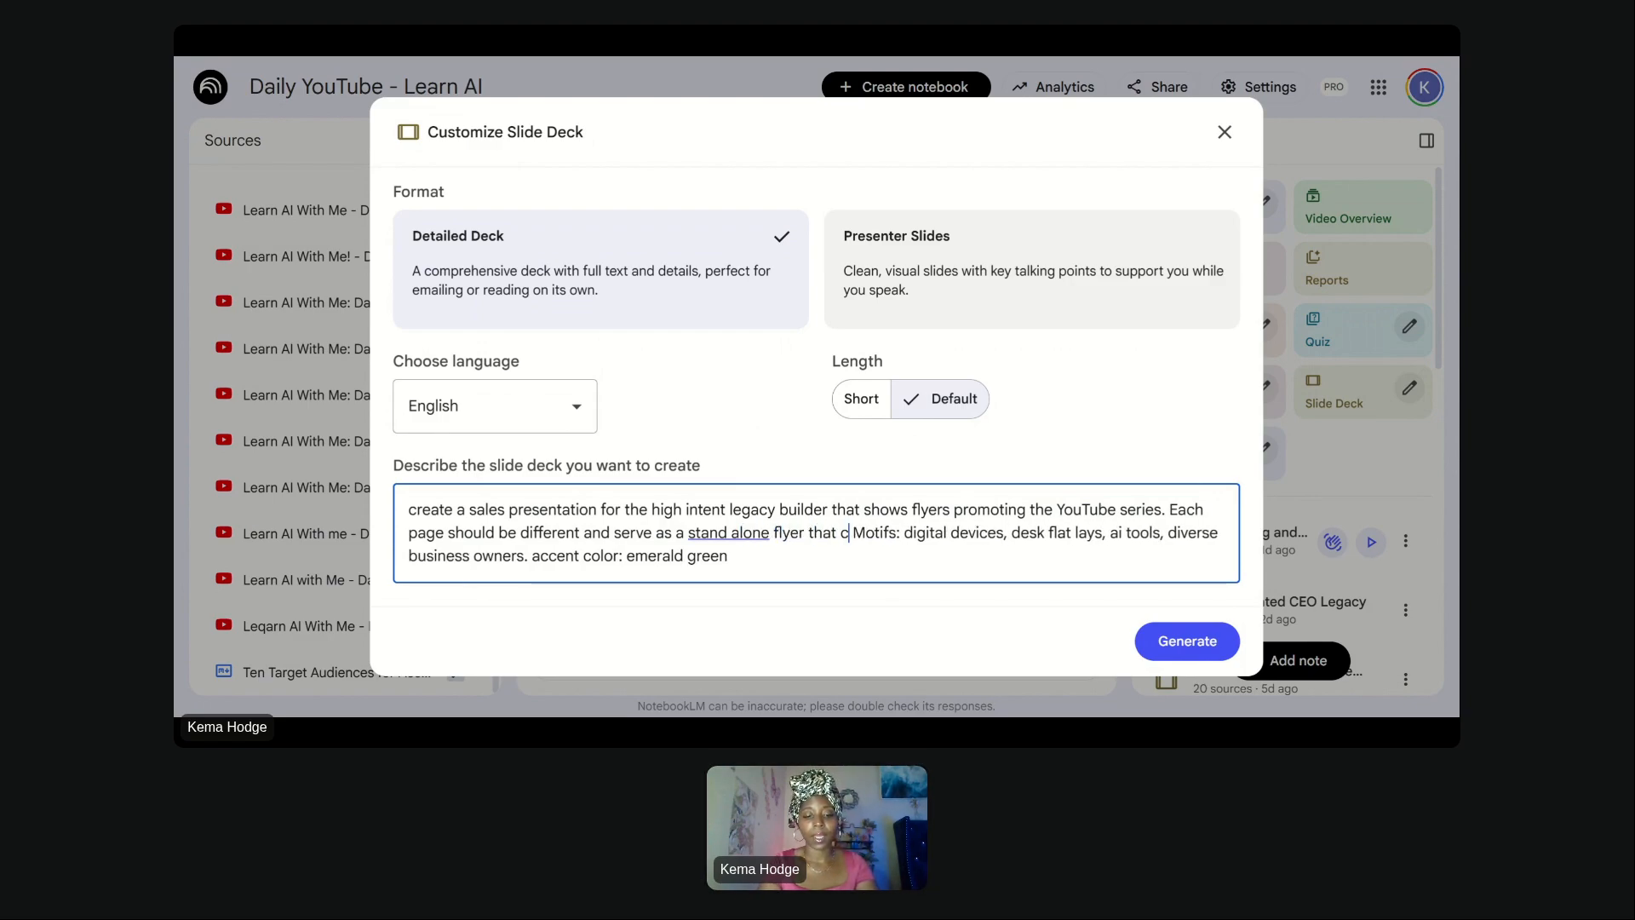
text(an enti)
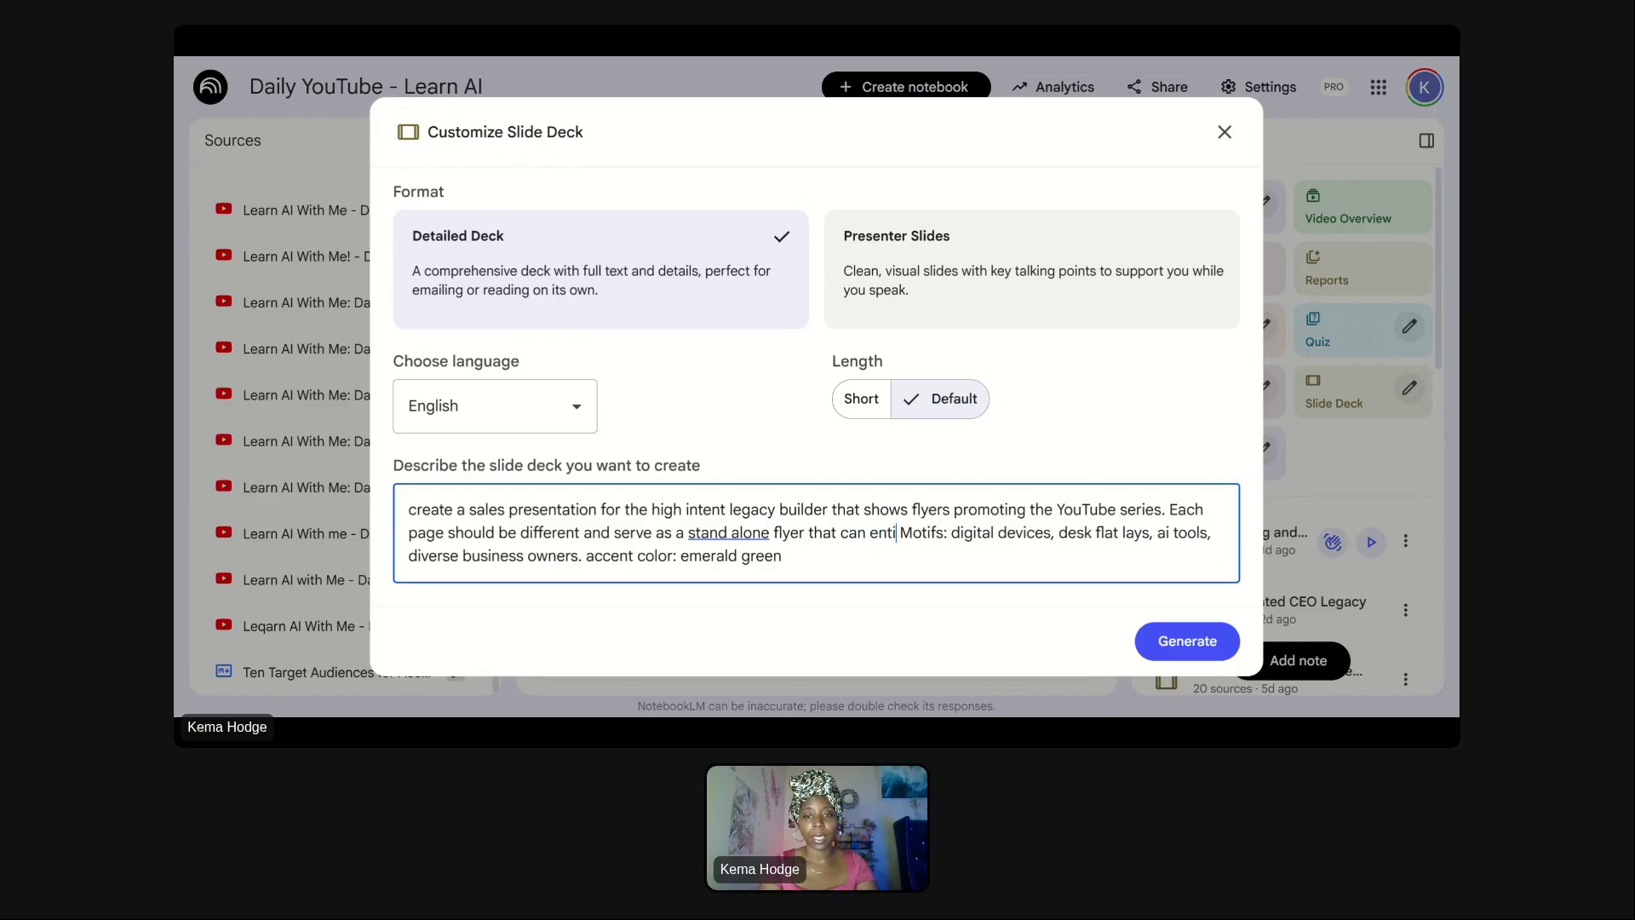
text(ce a different)
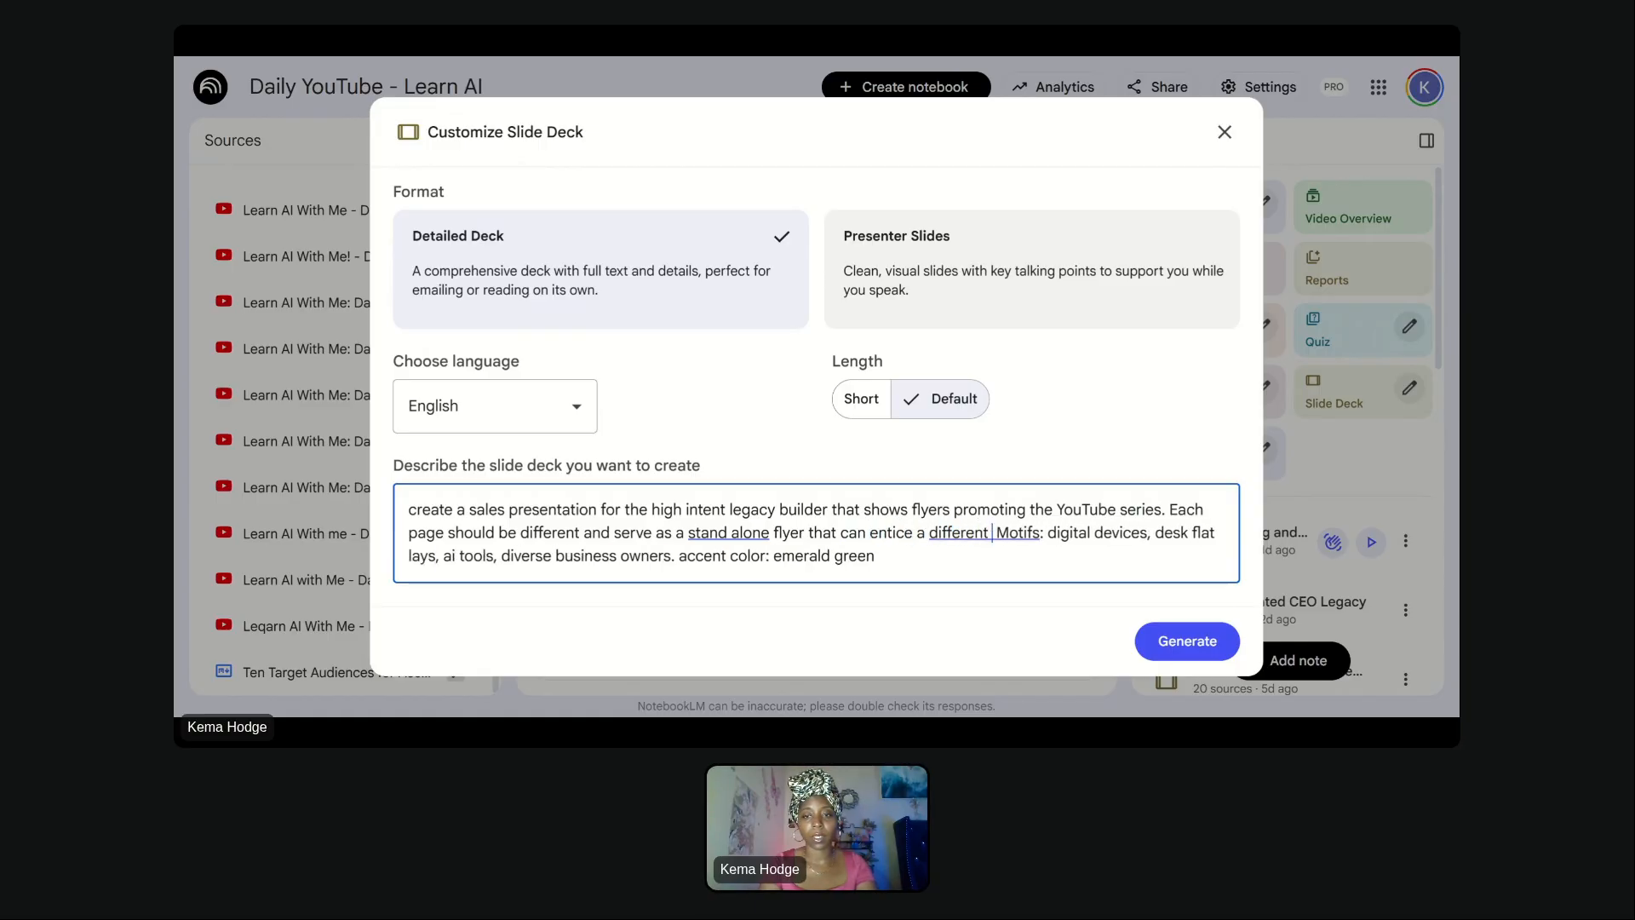
text( psycho )
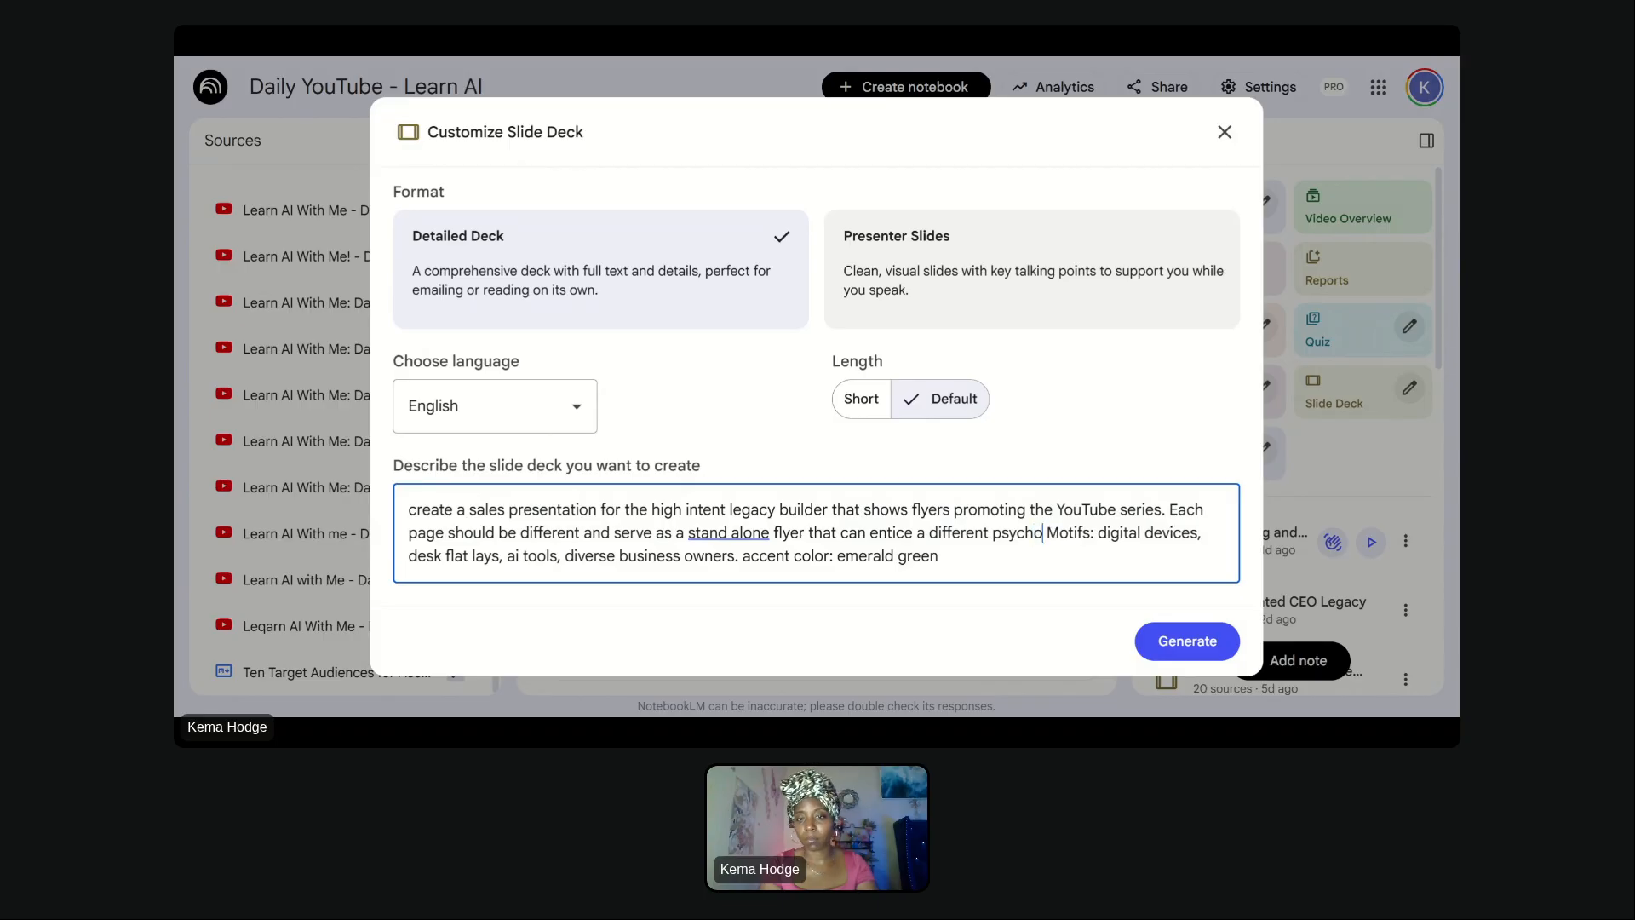
text(graphic or )
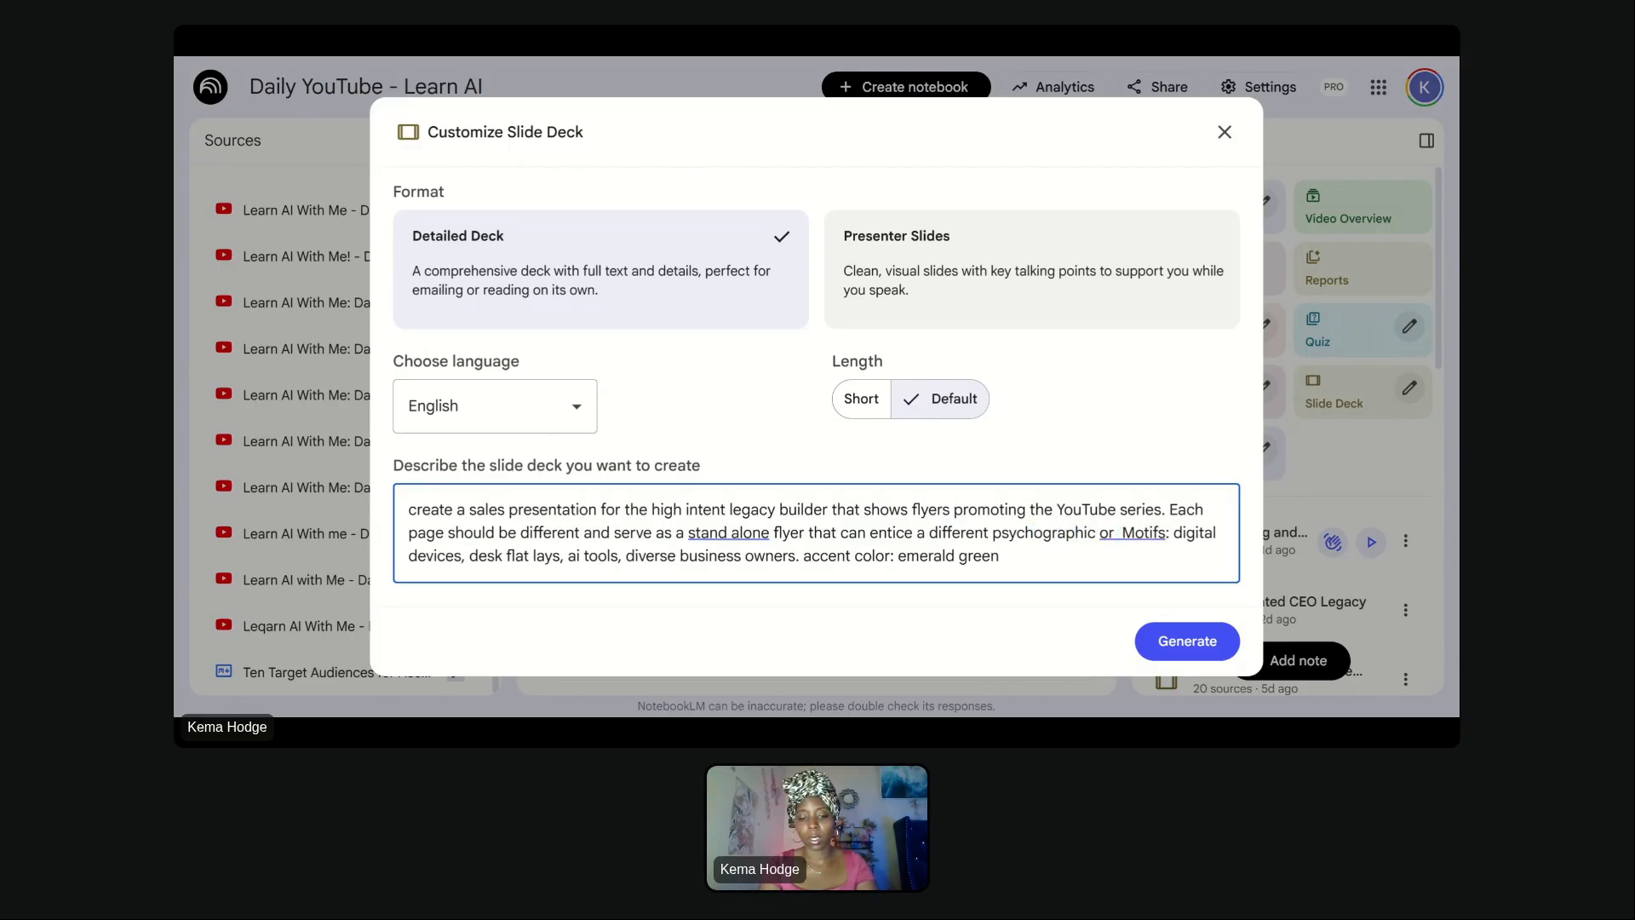
text(demographic to)
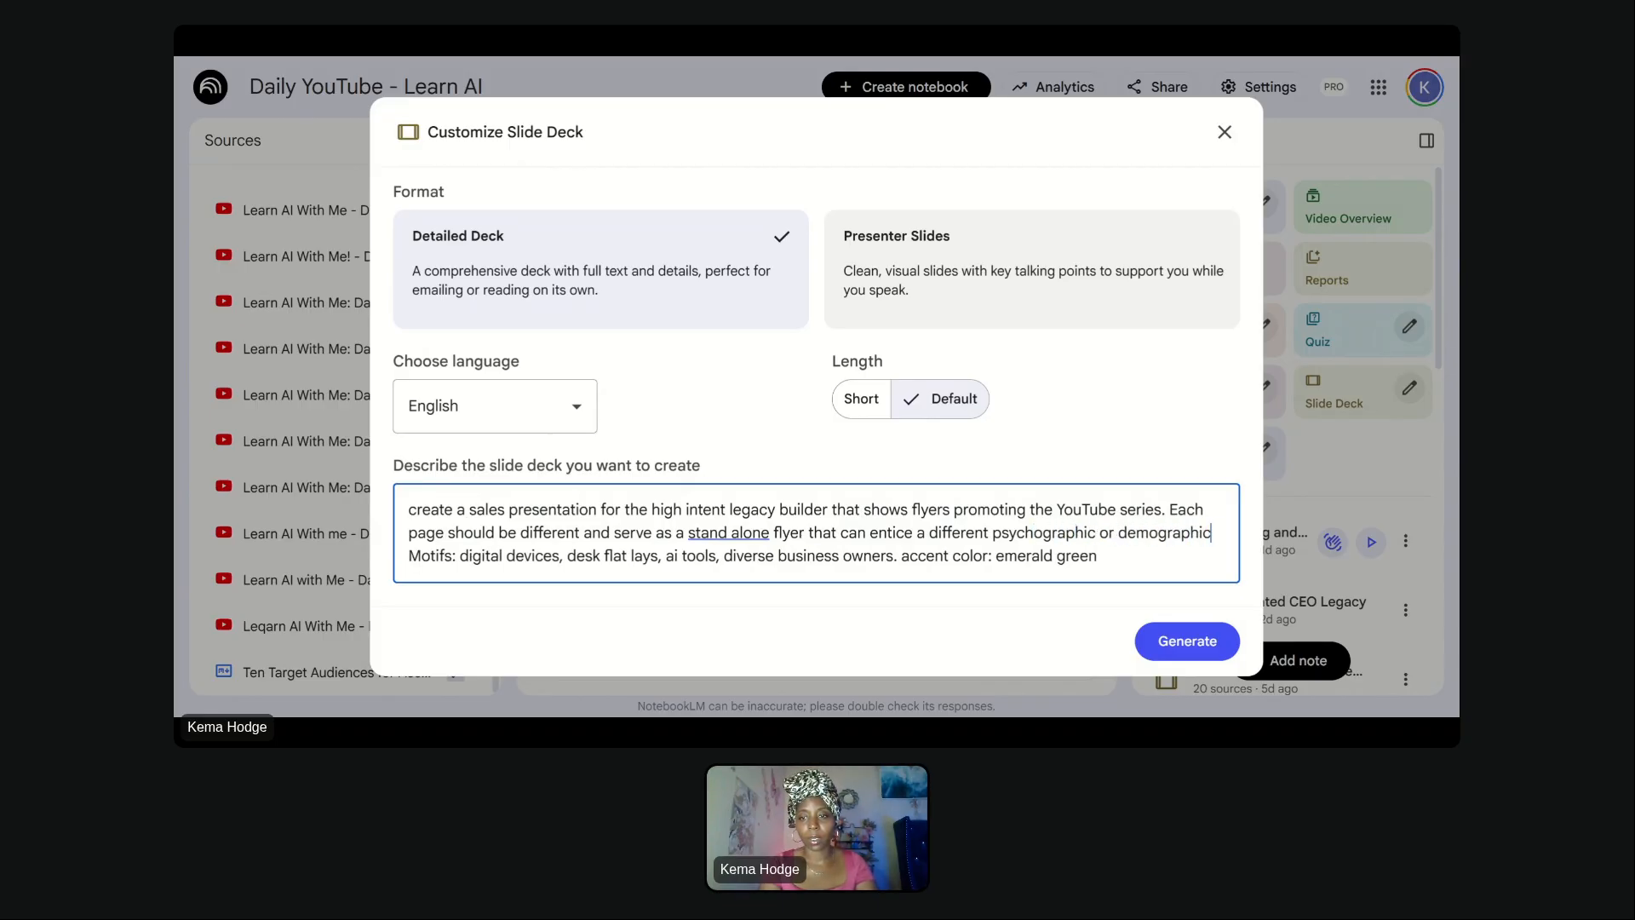
text( check out the )
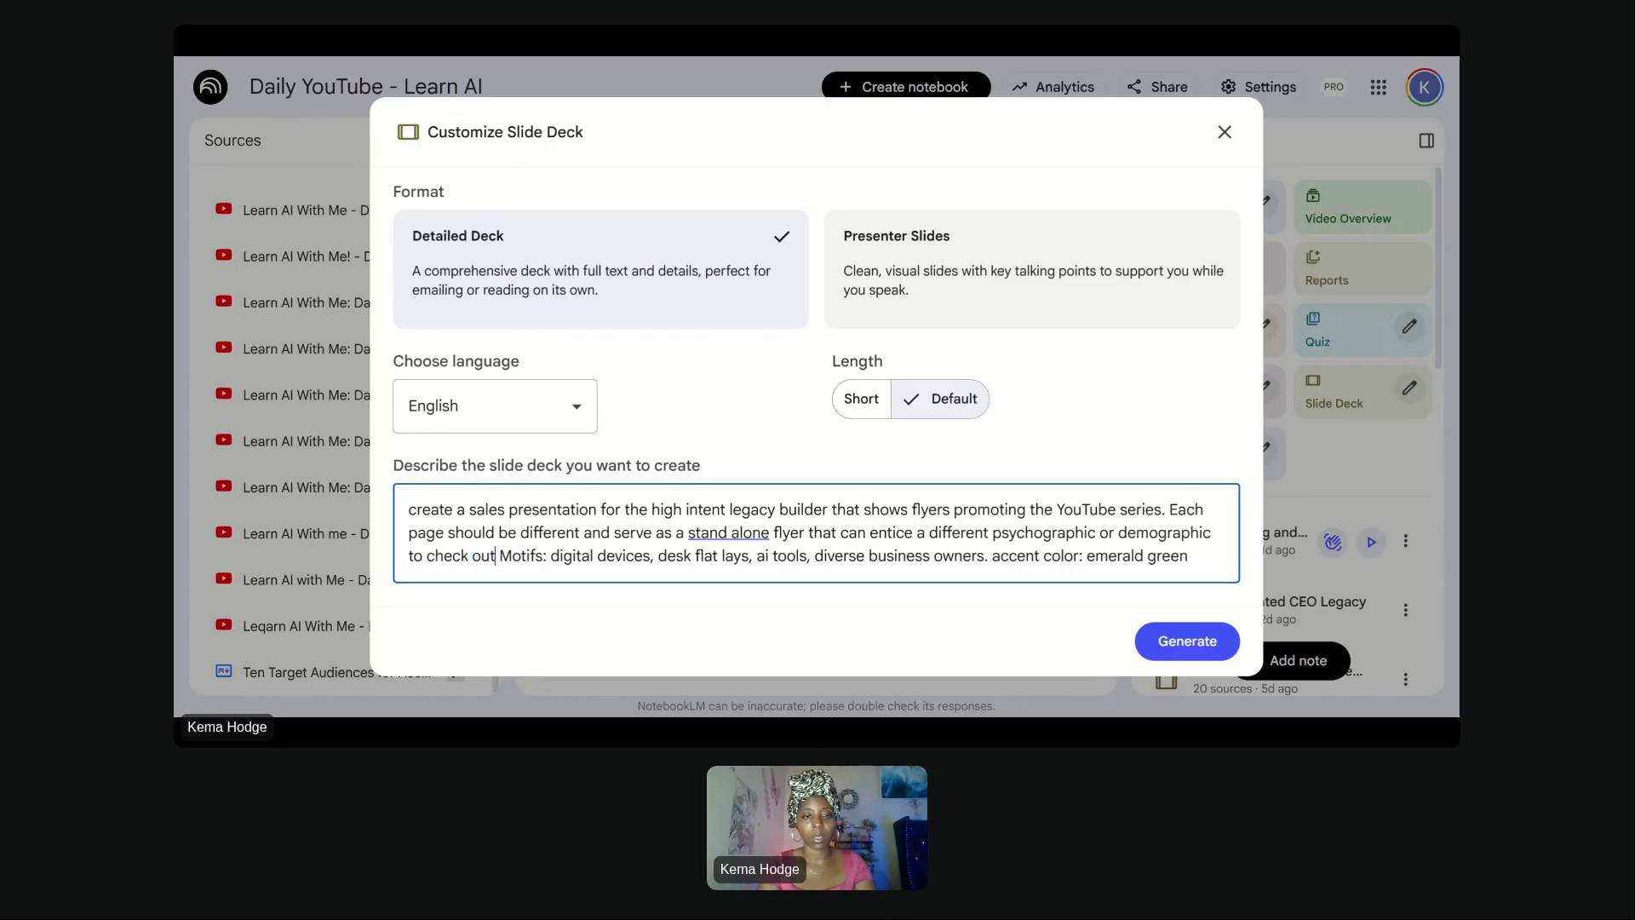
text(seri)
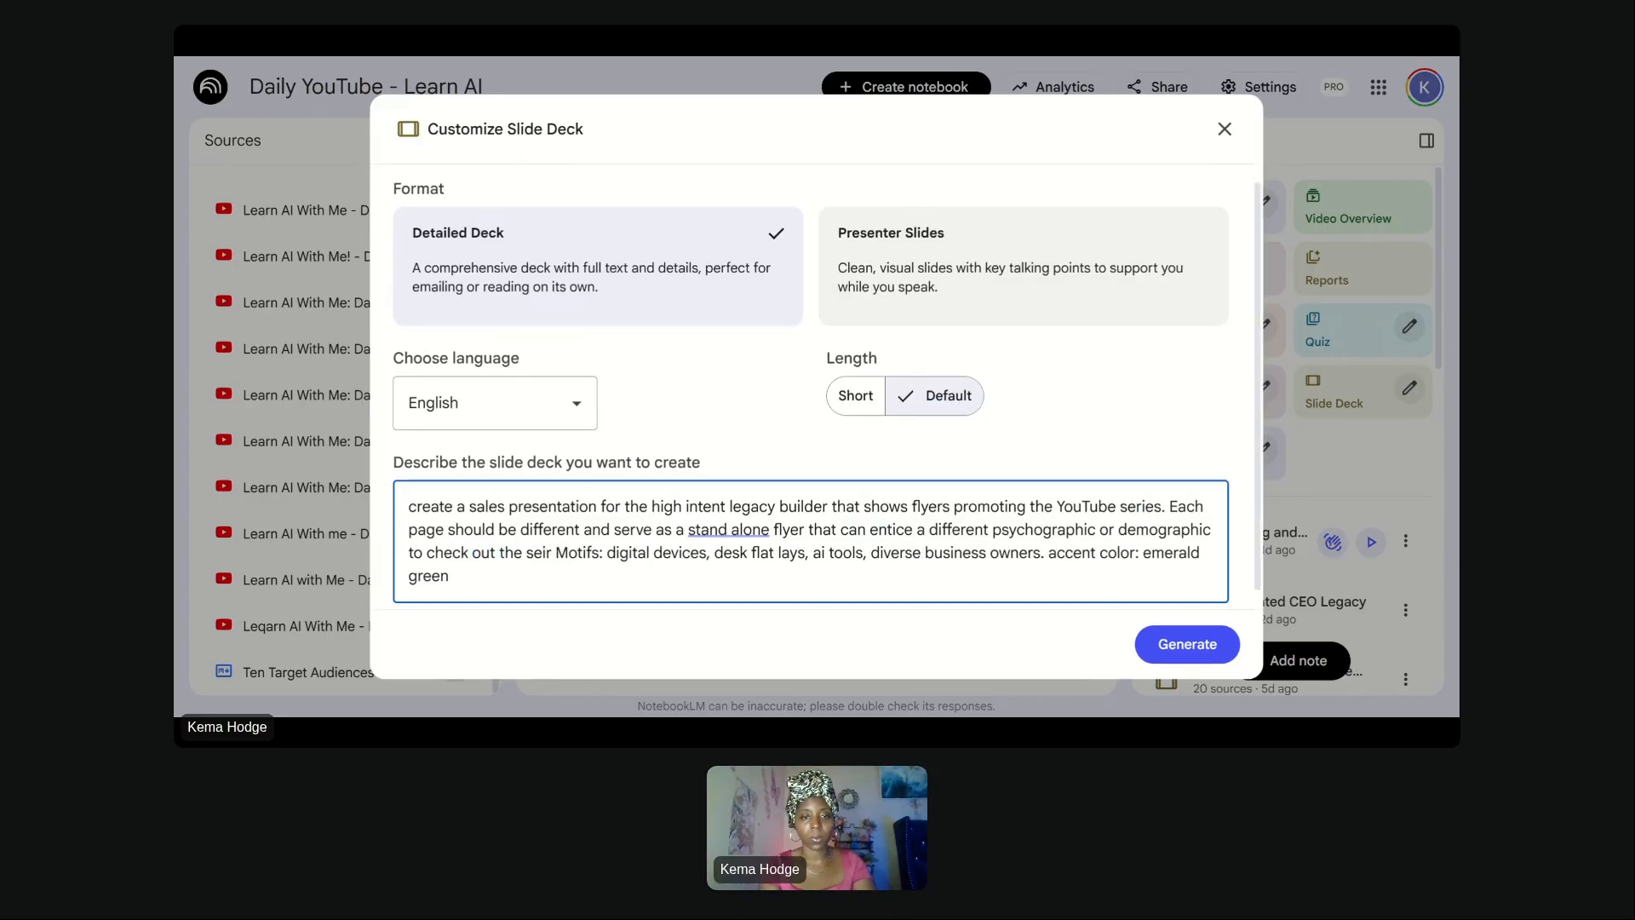
text(es.)
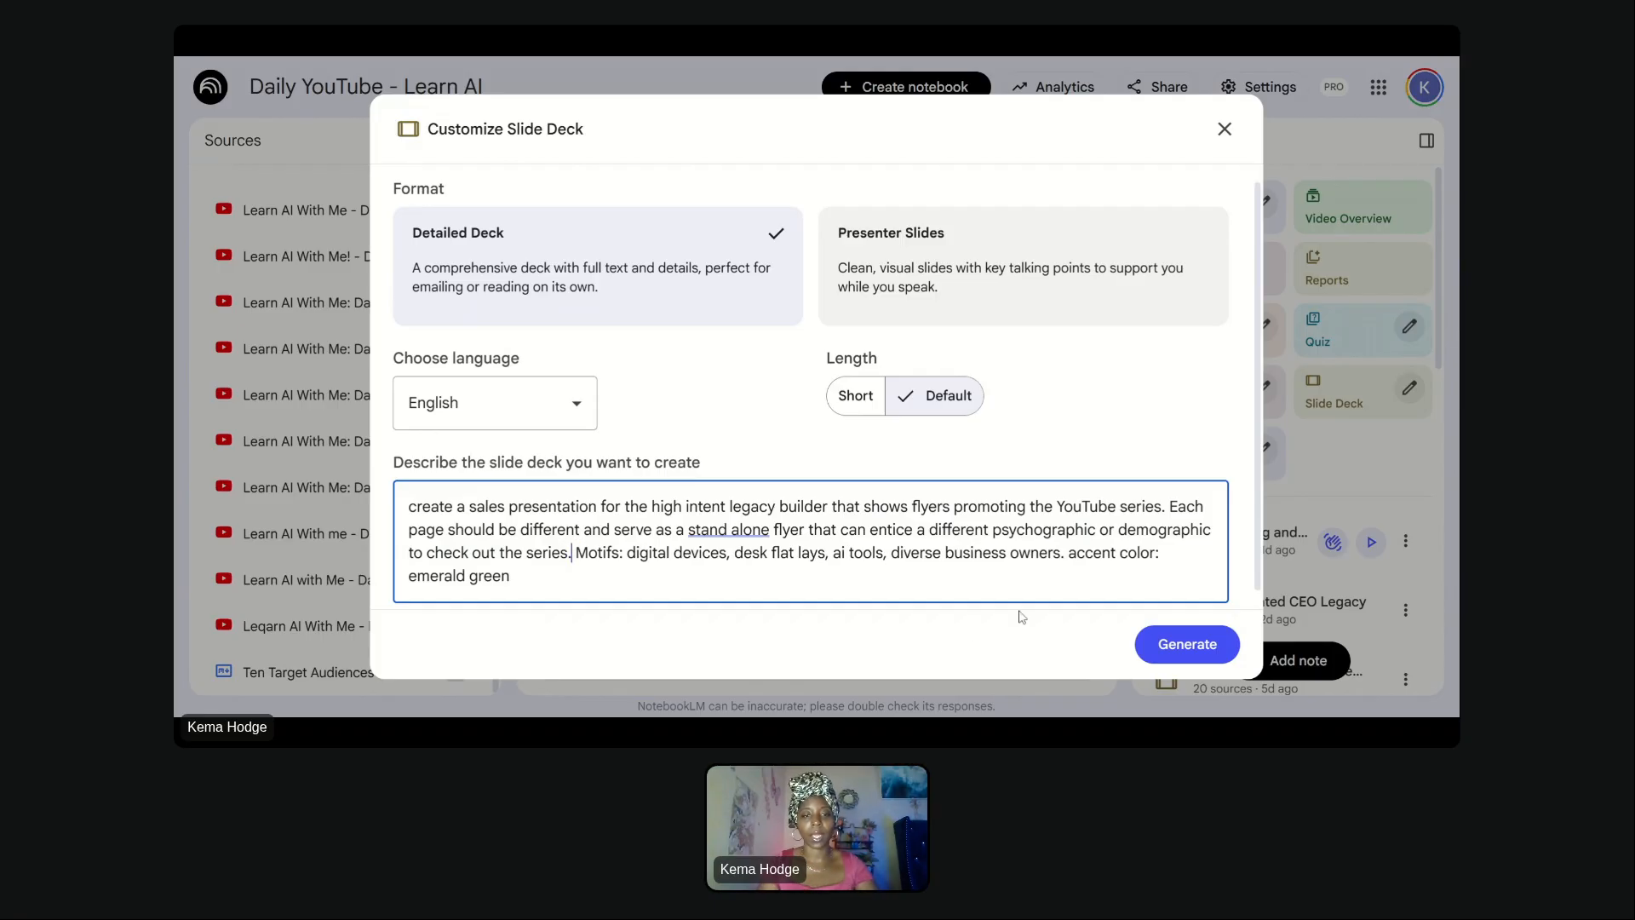
- Clear the entire slide deck description and close the Customize Slide Deck dialog without generating
click(627, 553)
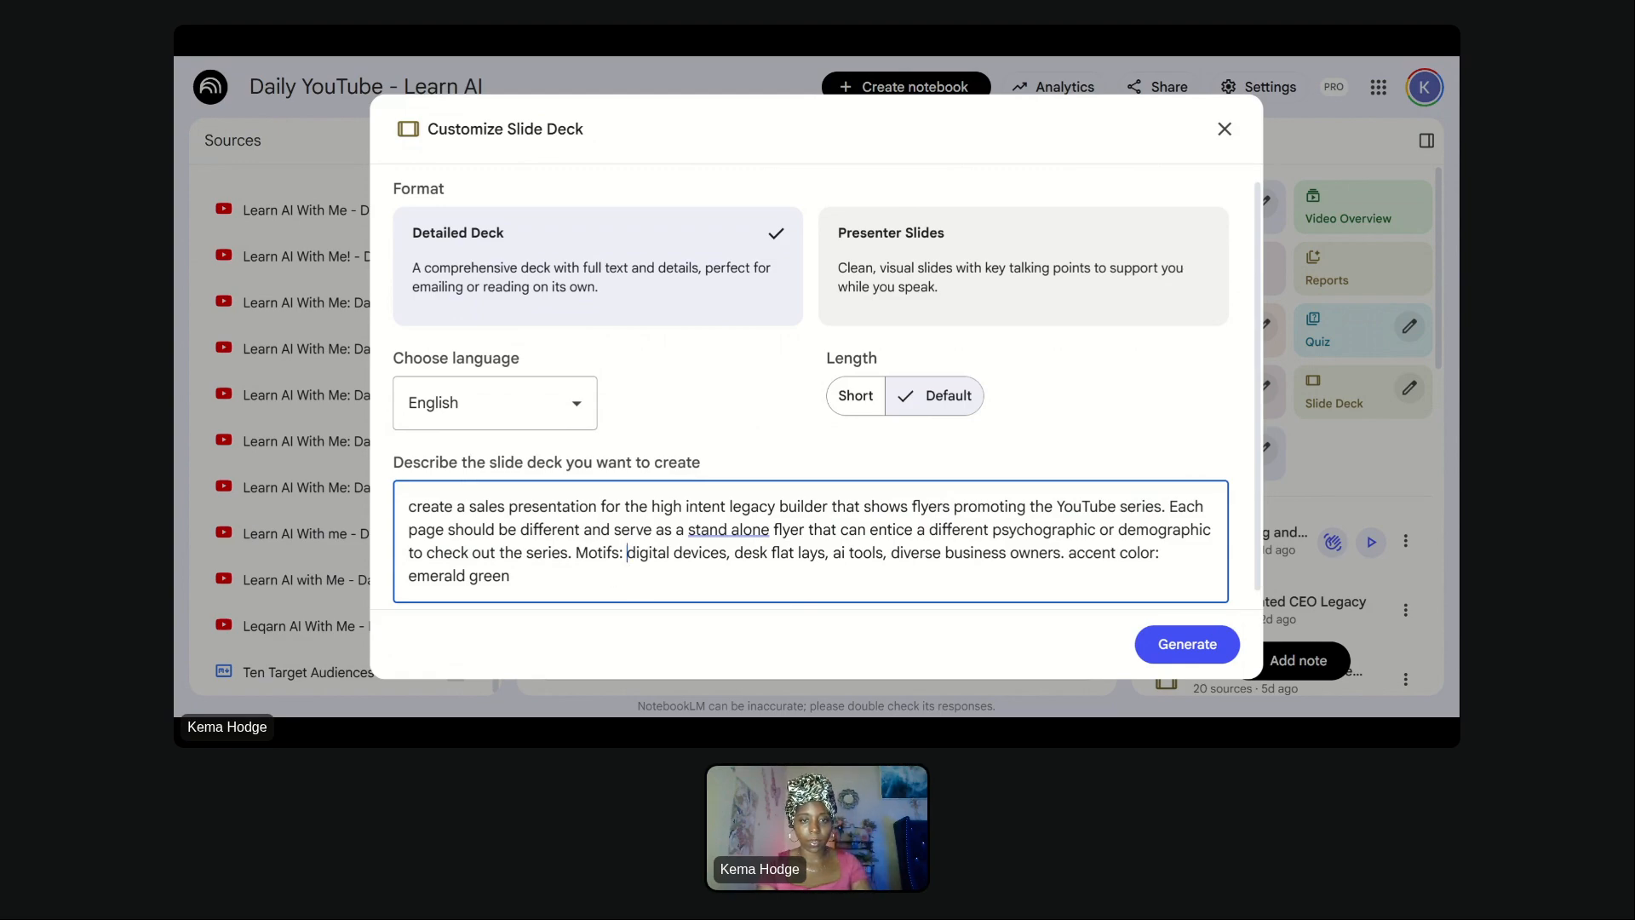
click(734, 552)
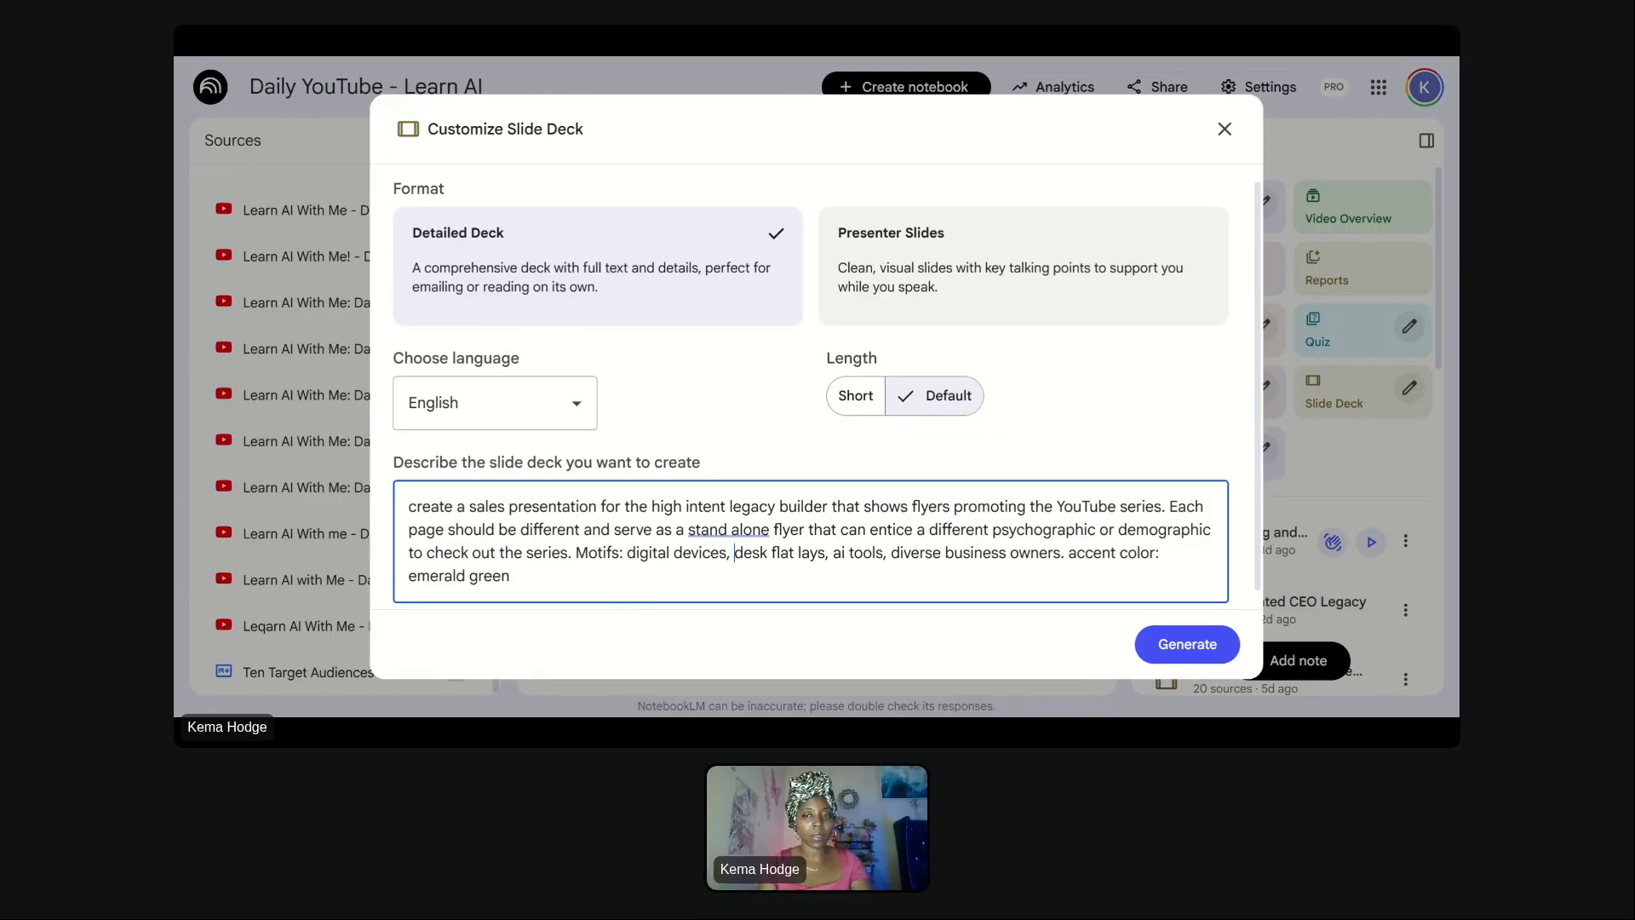
key(ctrl+a)
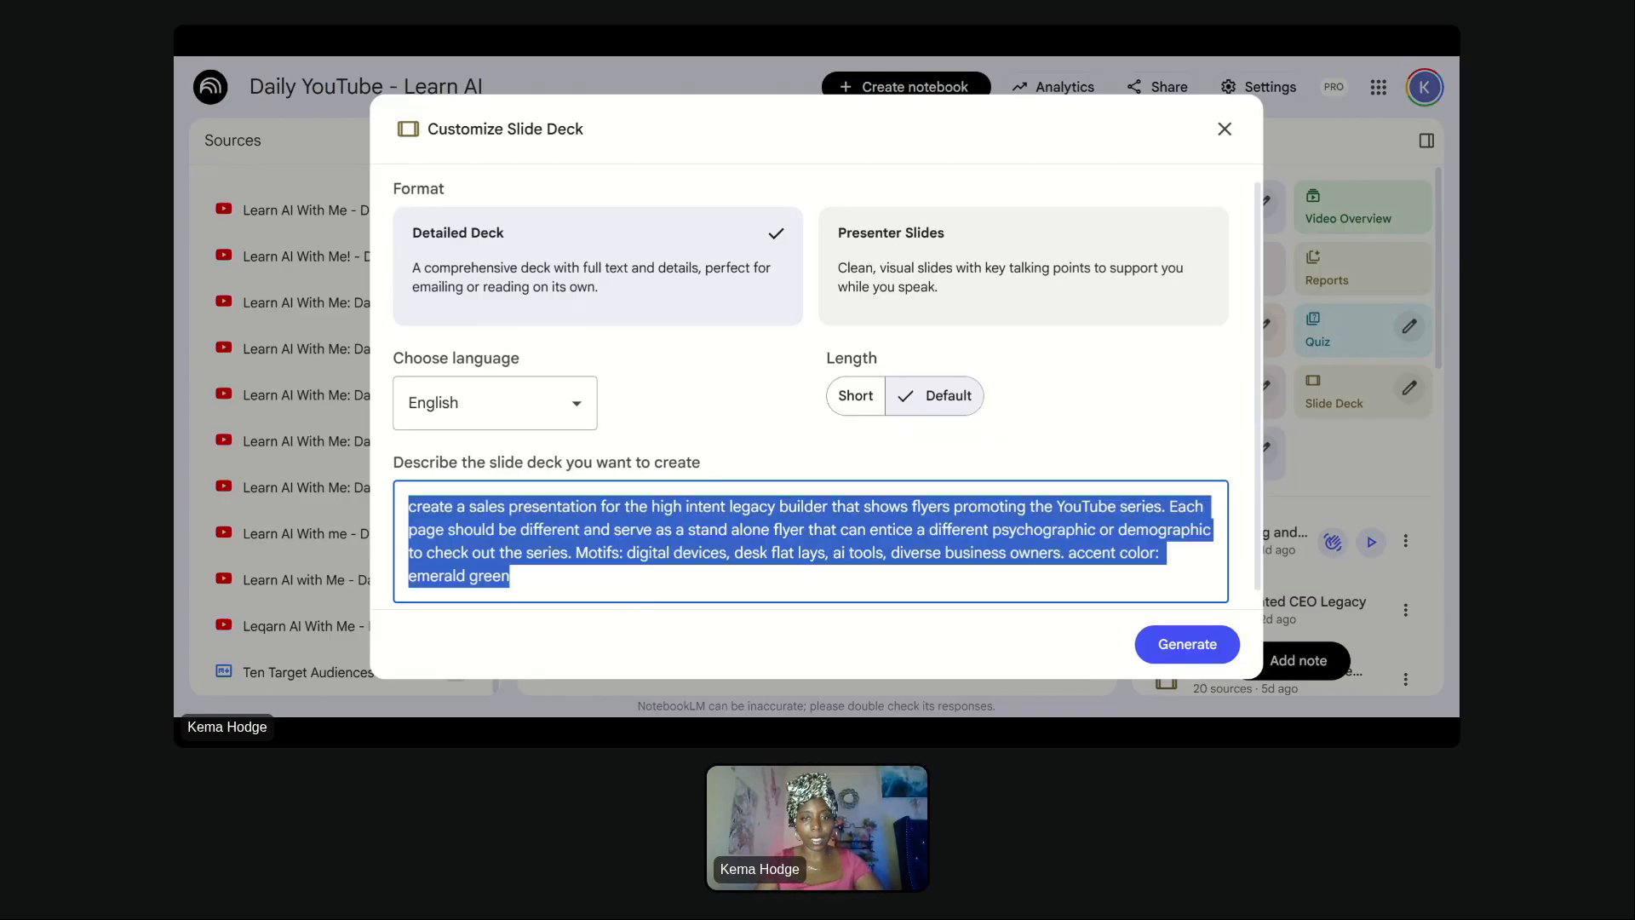
key(BackSpace)
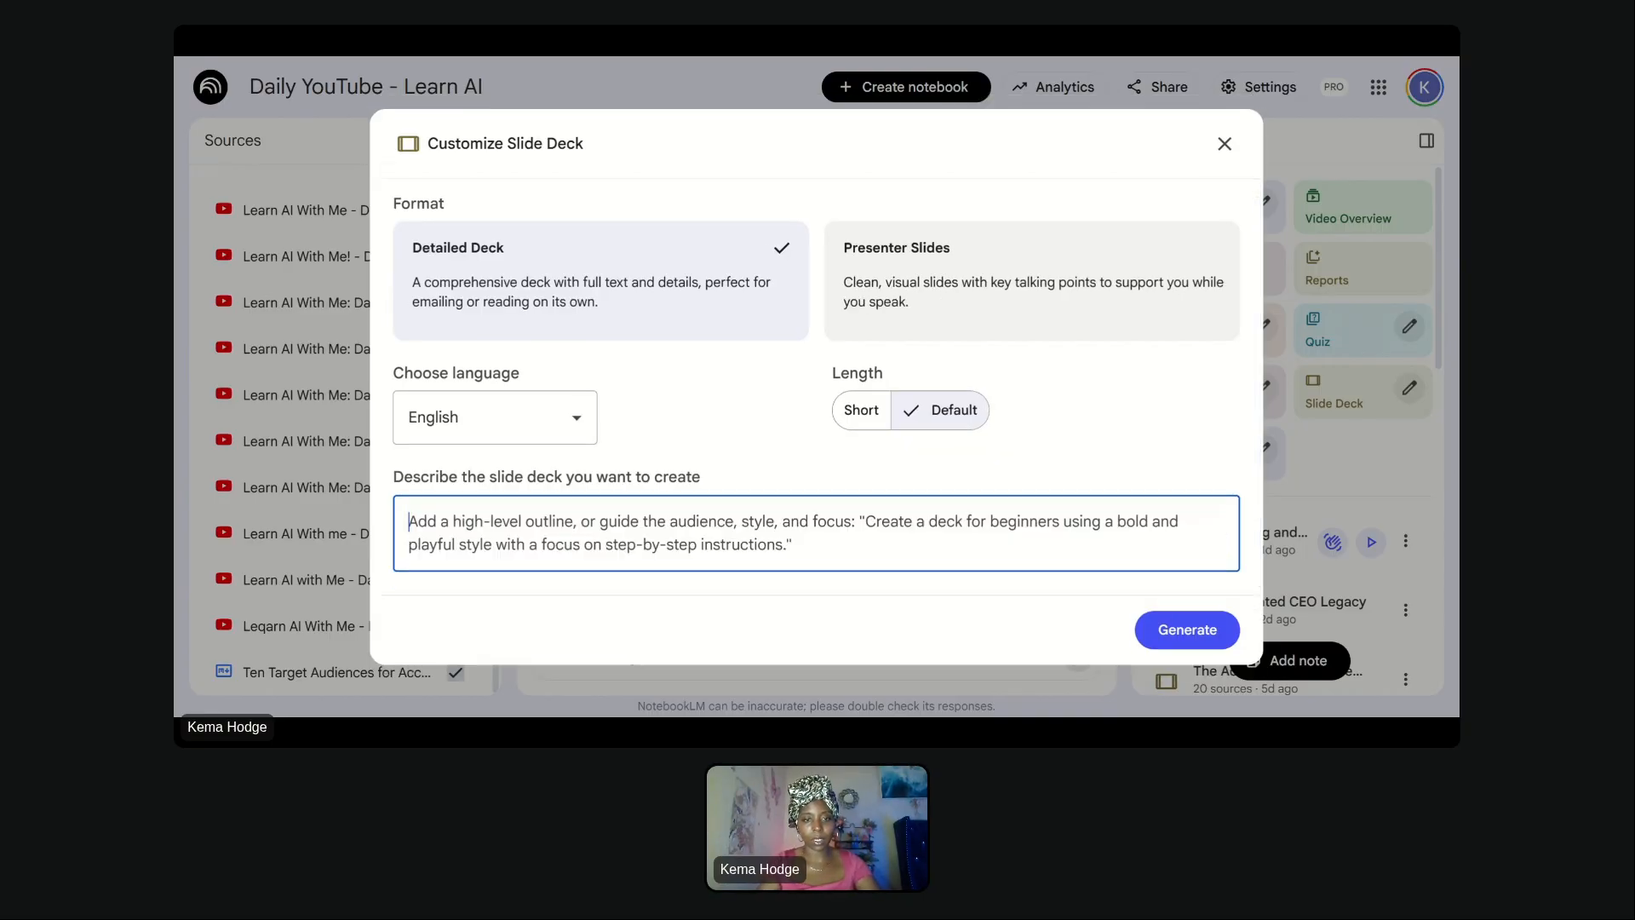
click(1224, 141)
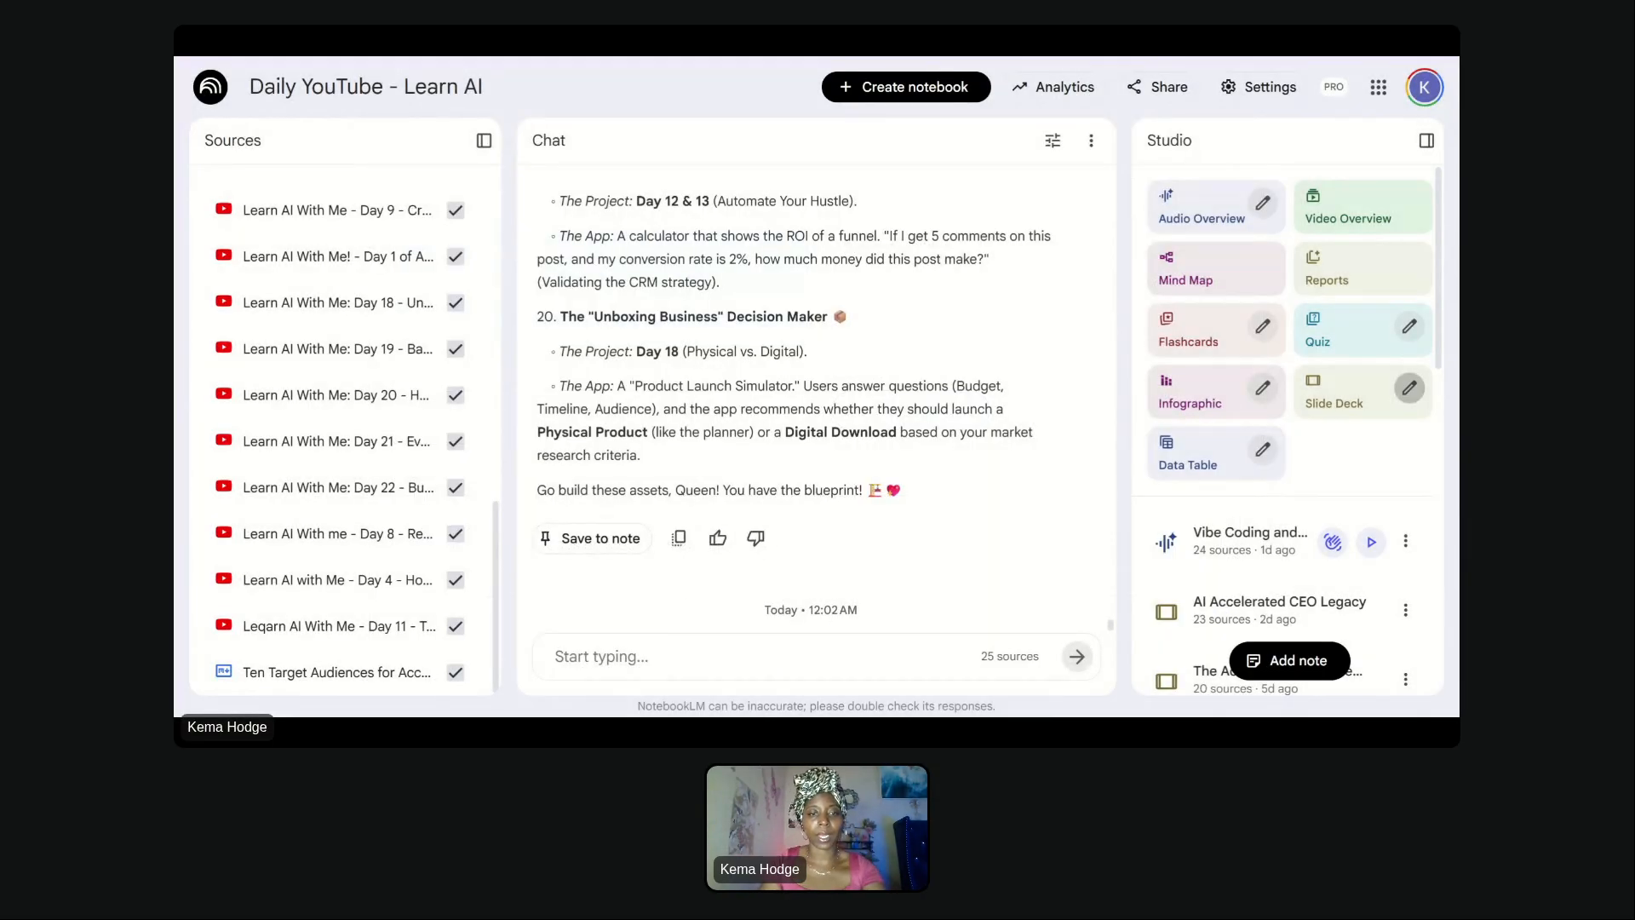
- Ask the chat "based on the content trends for feb recommendations, what content can i create to promote this series"
text(based on )
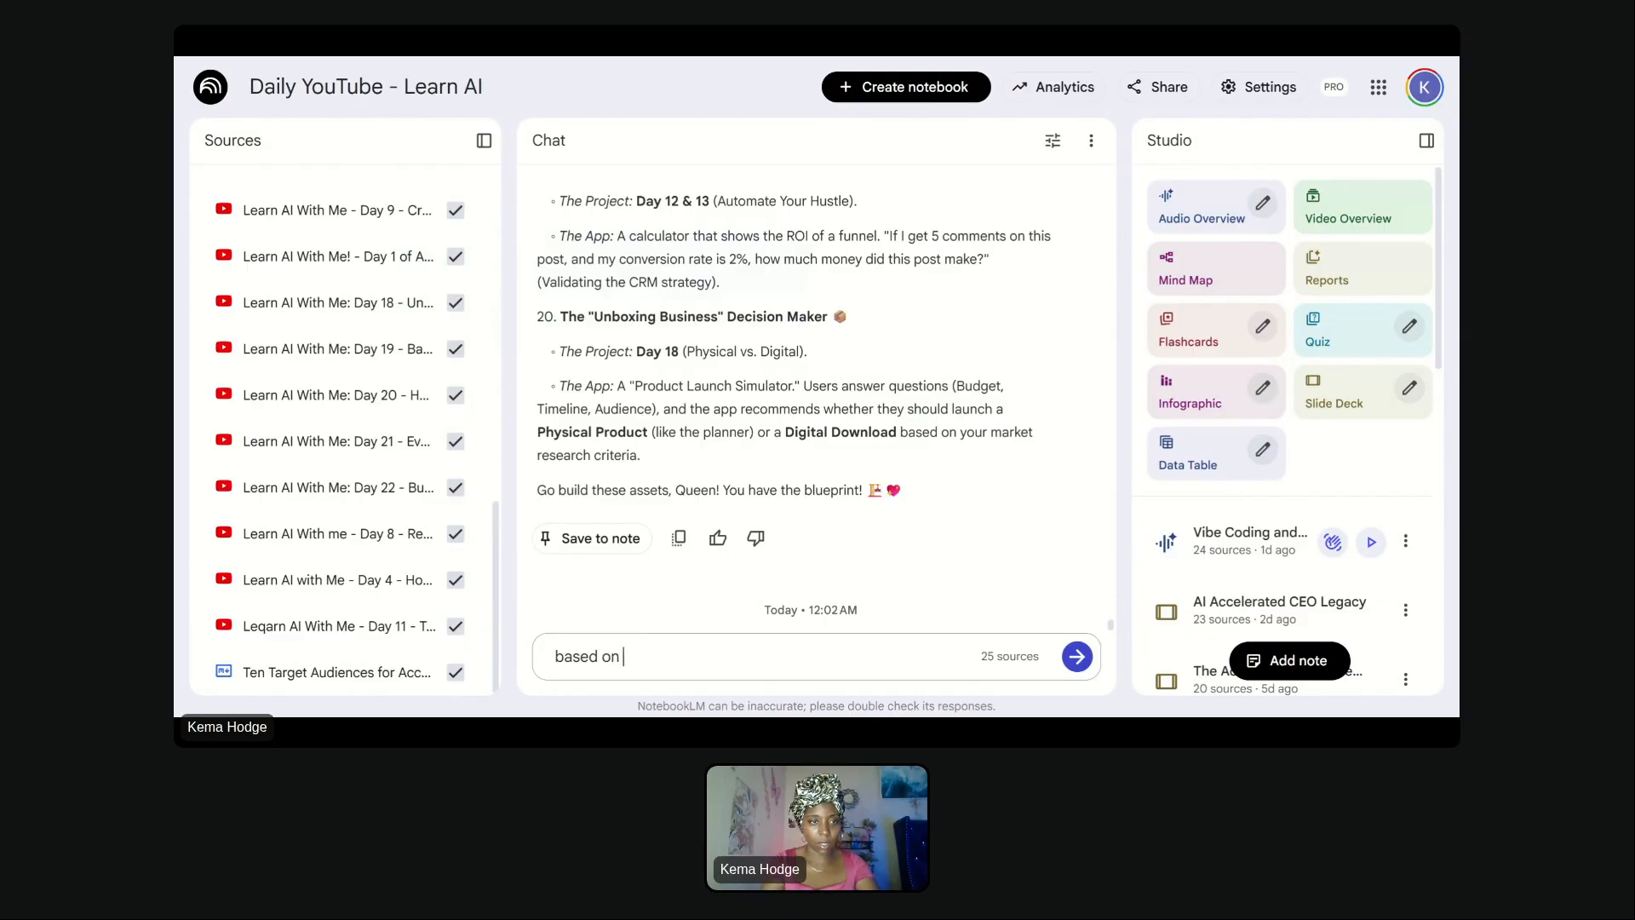
text(the content trends f)
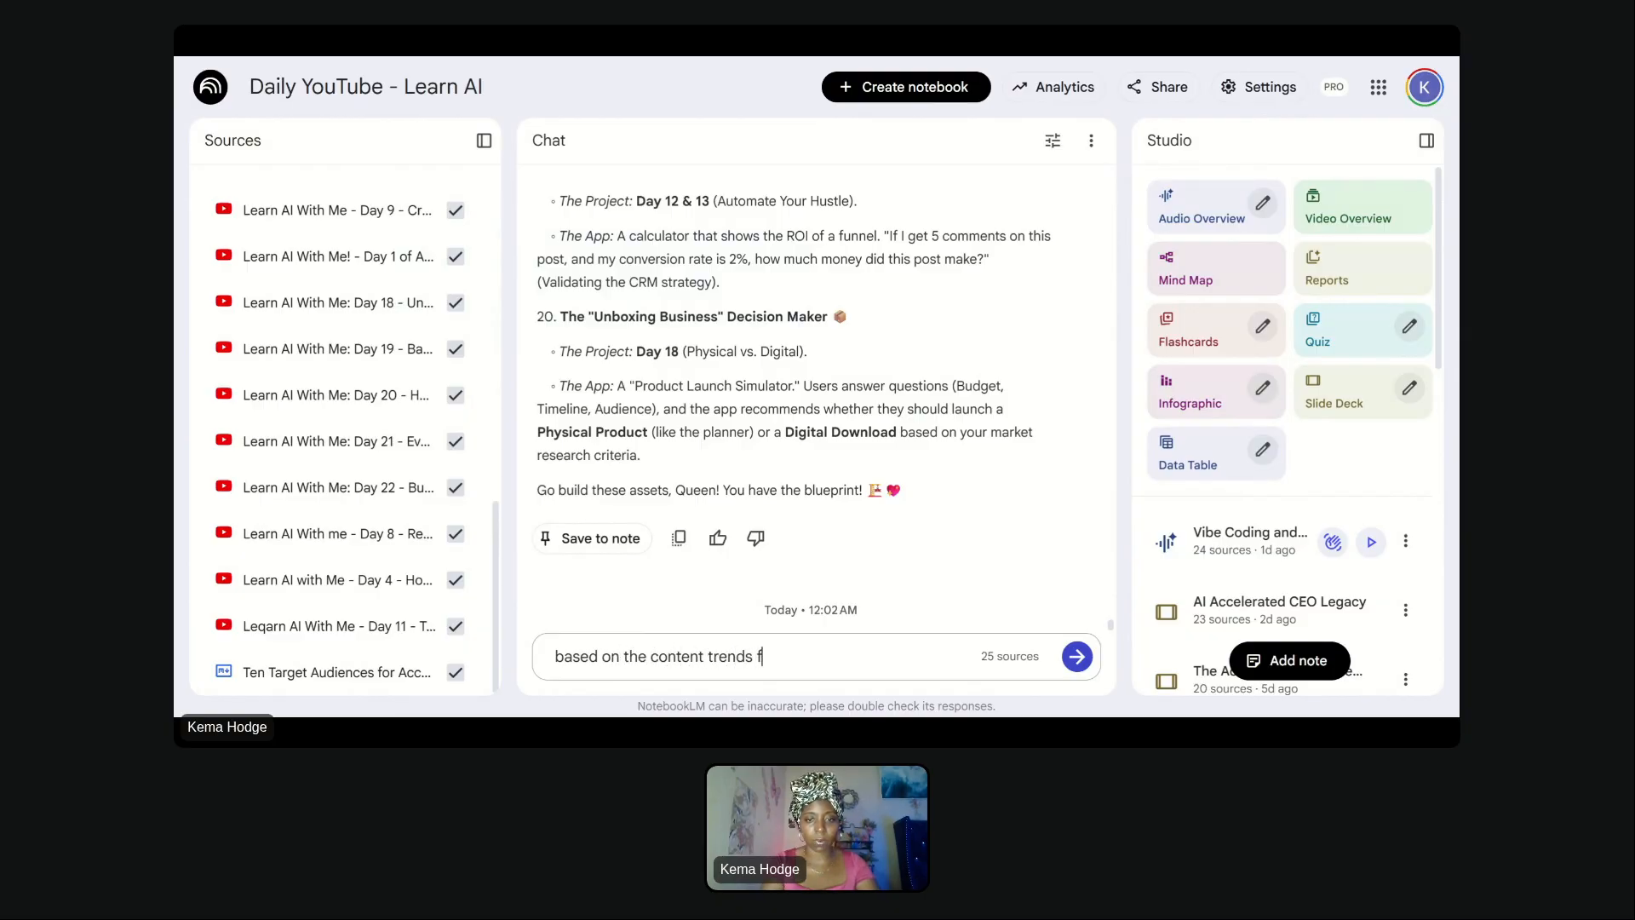
text(or feb)
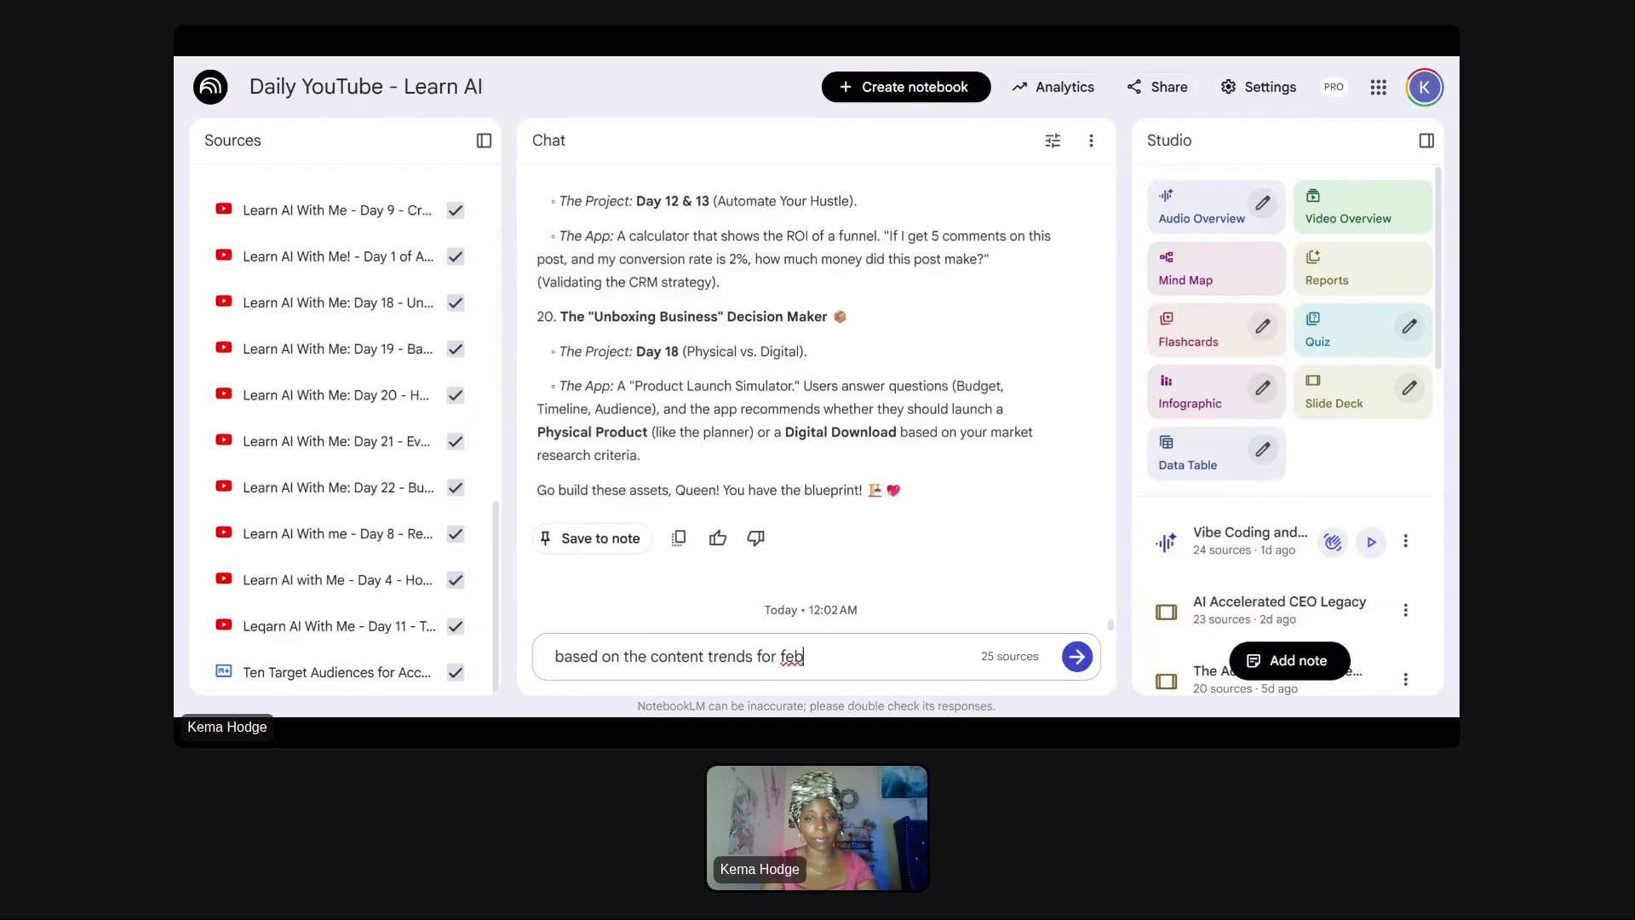
text( recom)
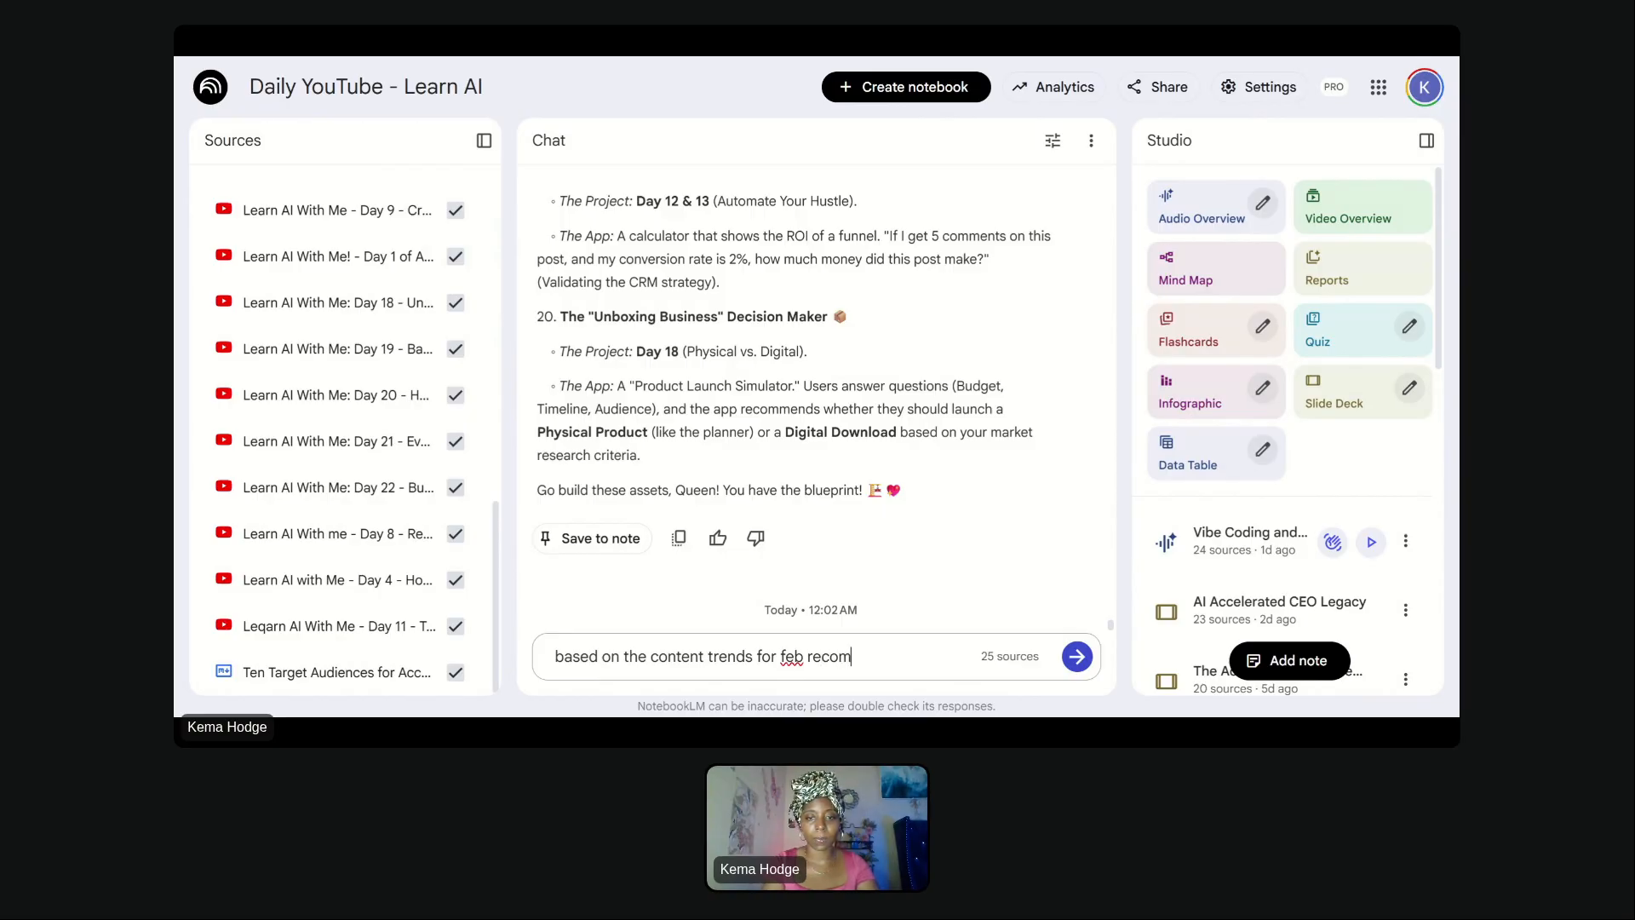
text(mendations)
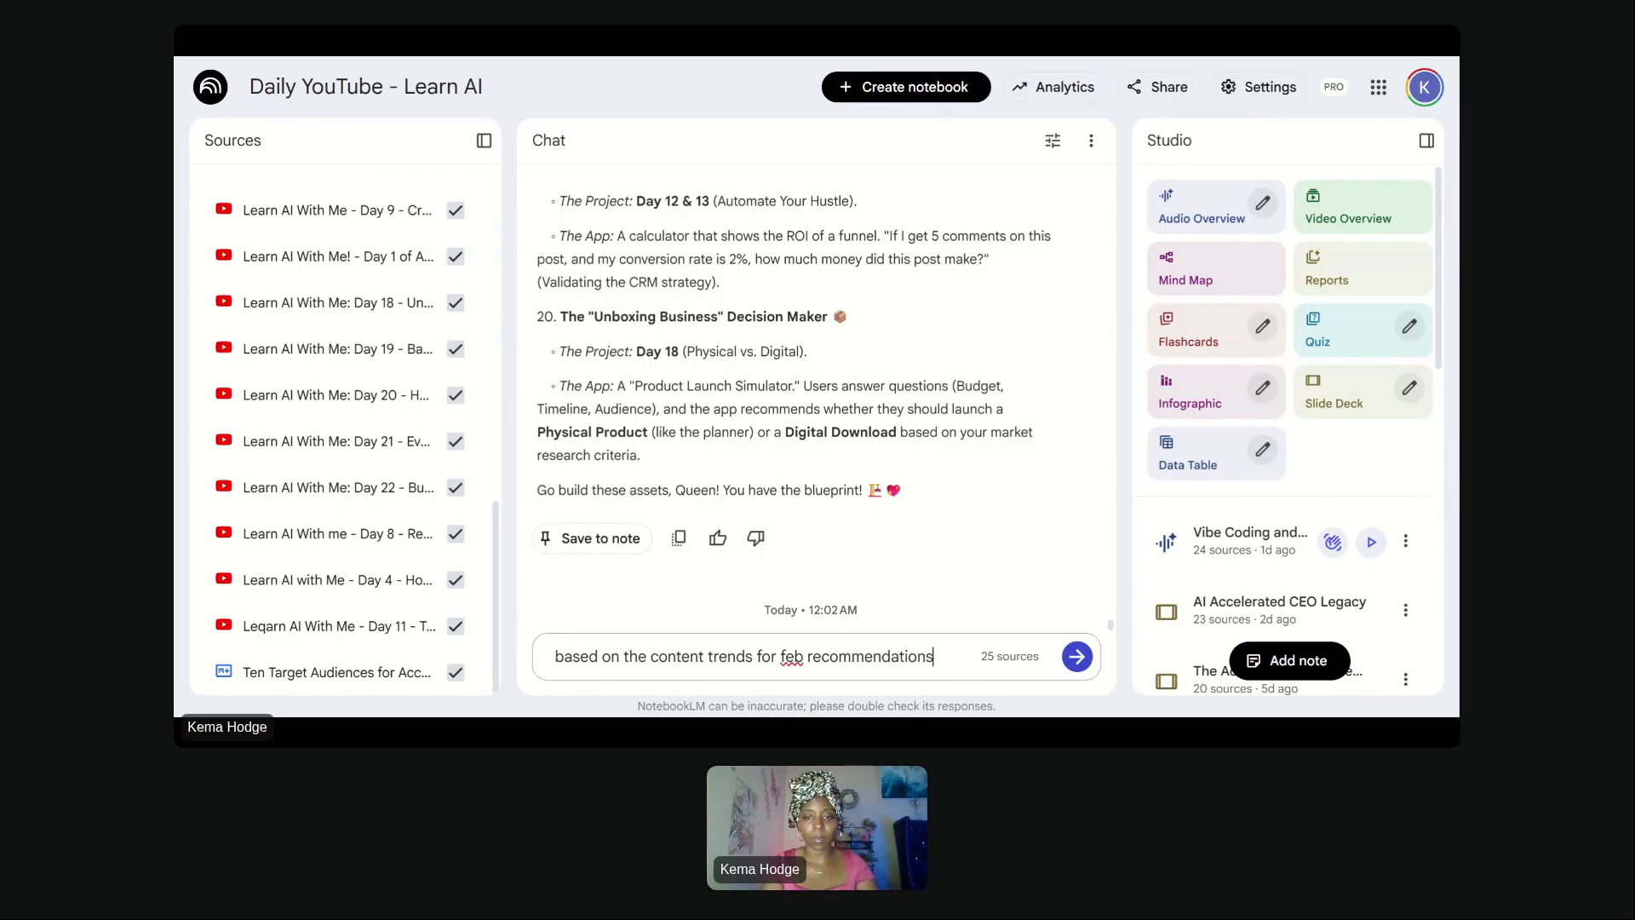
text(, what conte)
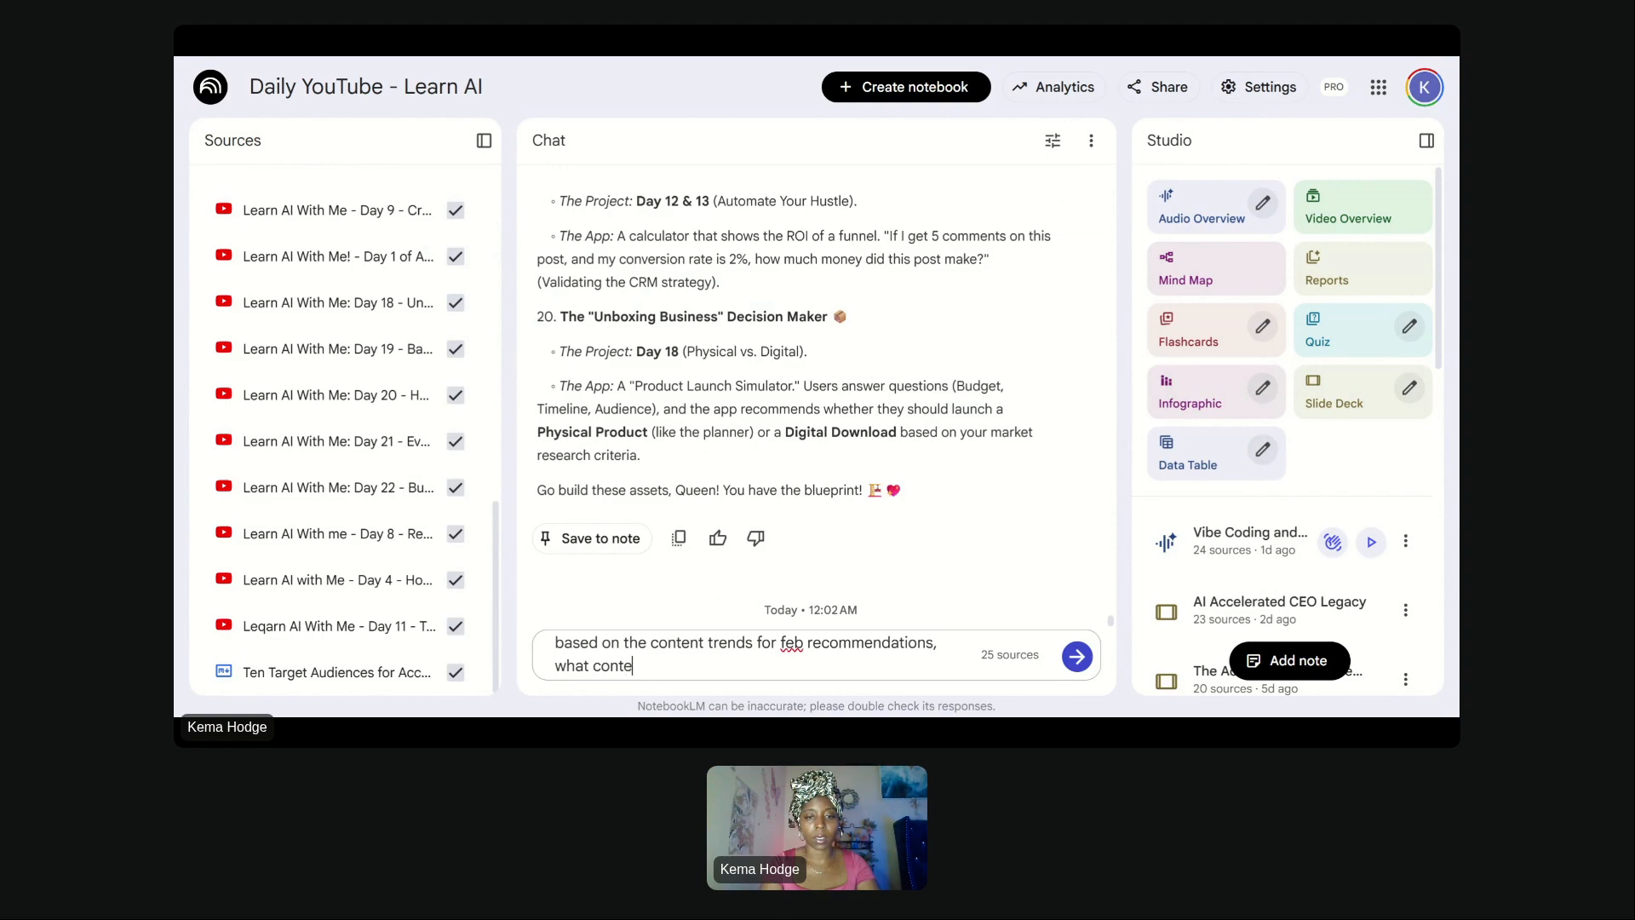
text(nt can i creat)
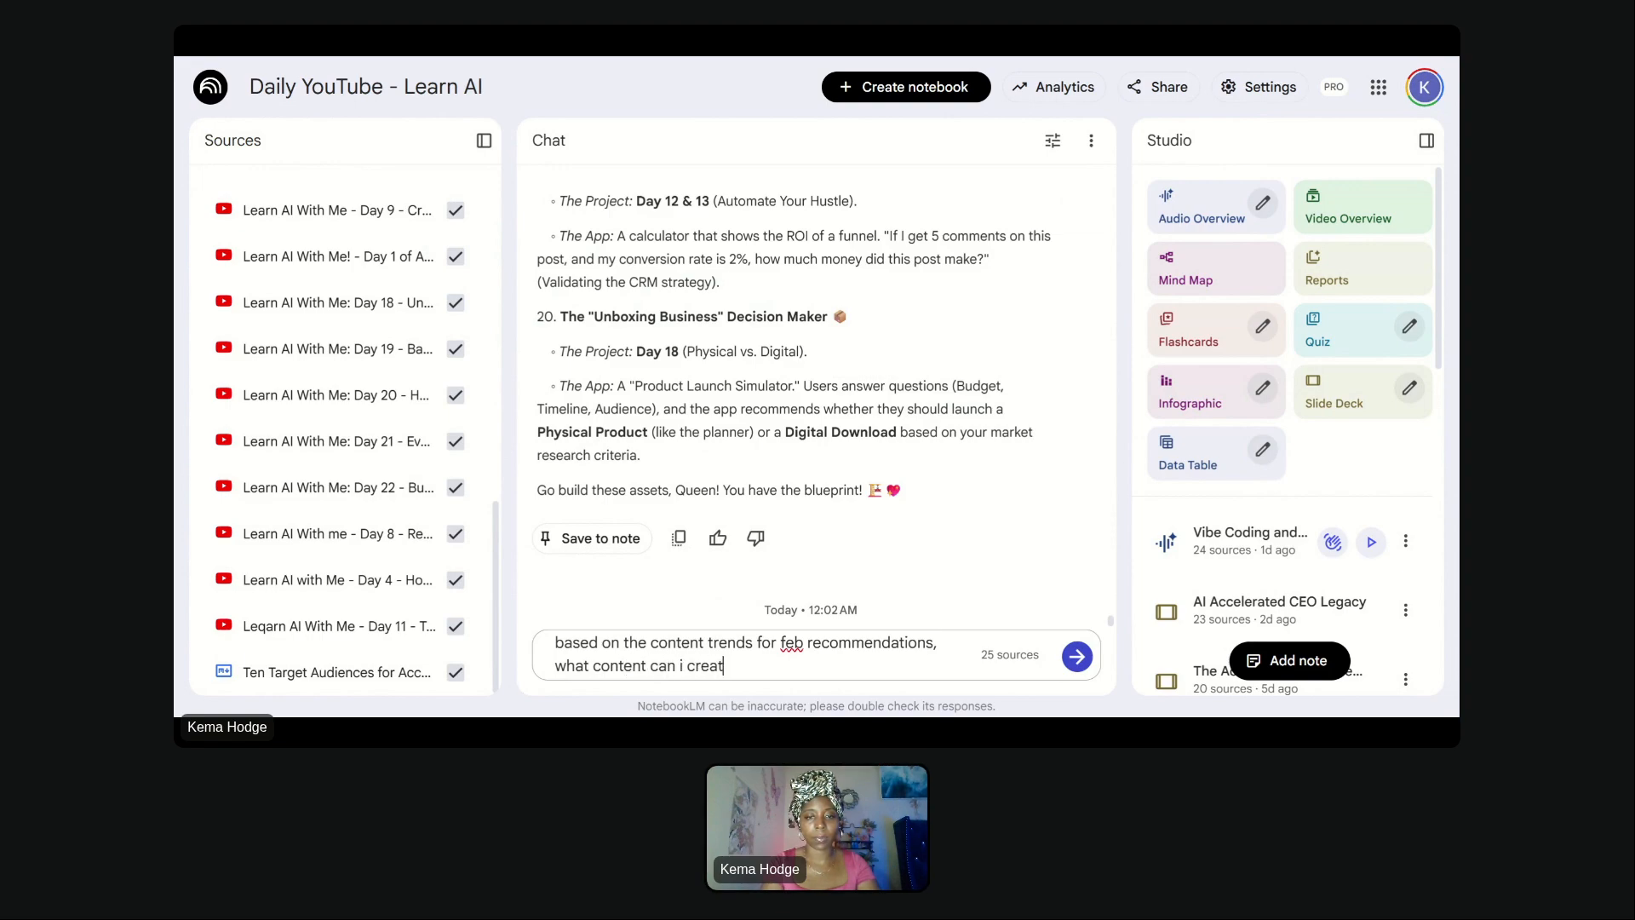
text(e)
text( to promote )
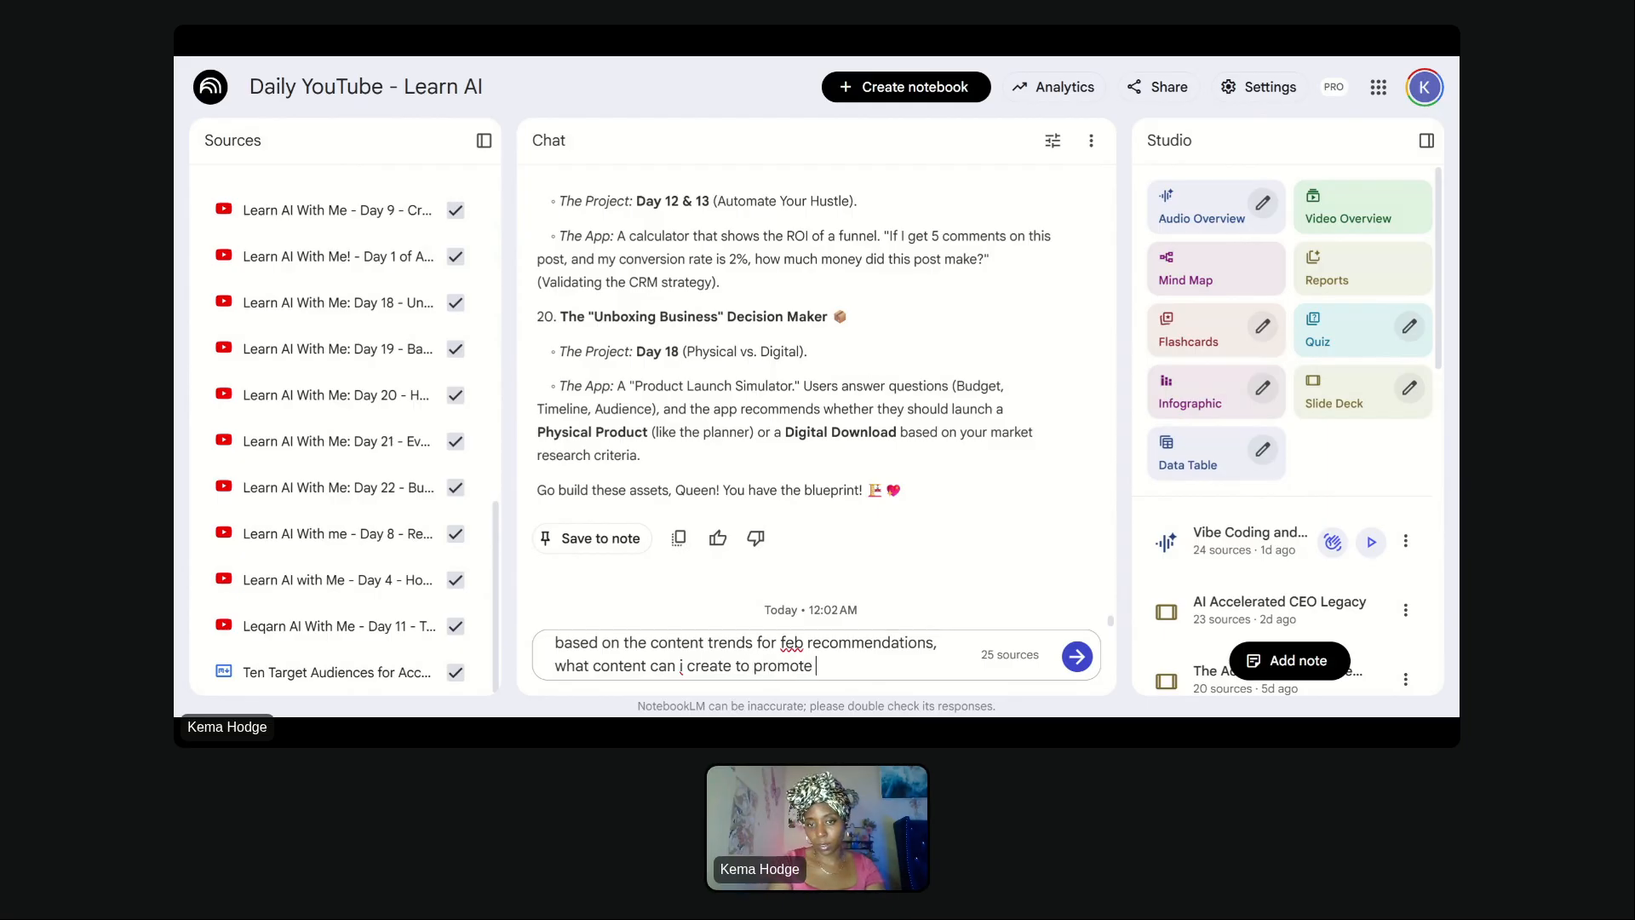
text(this series)
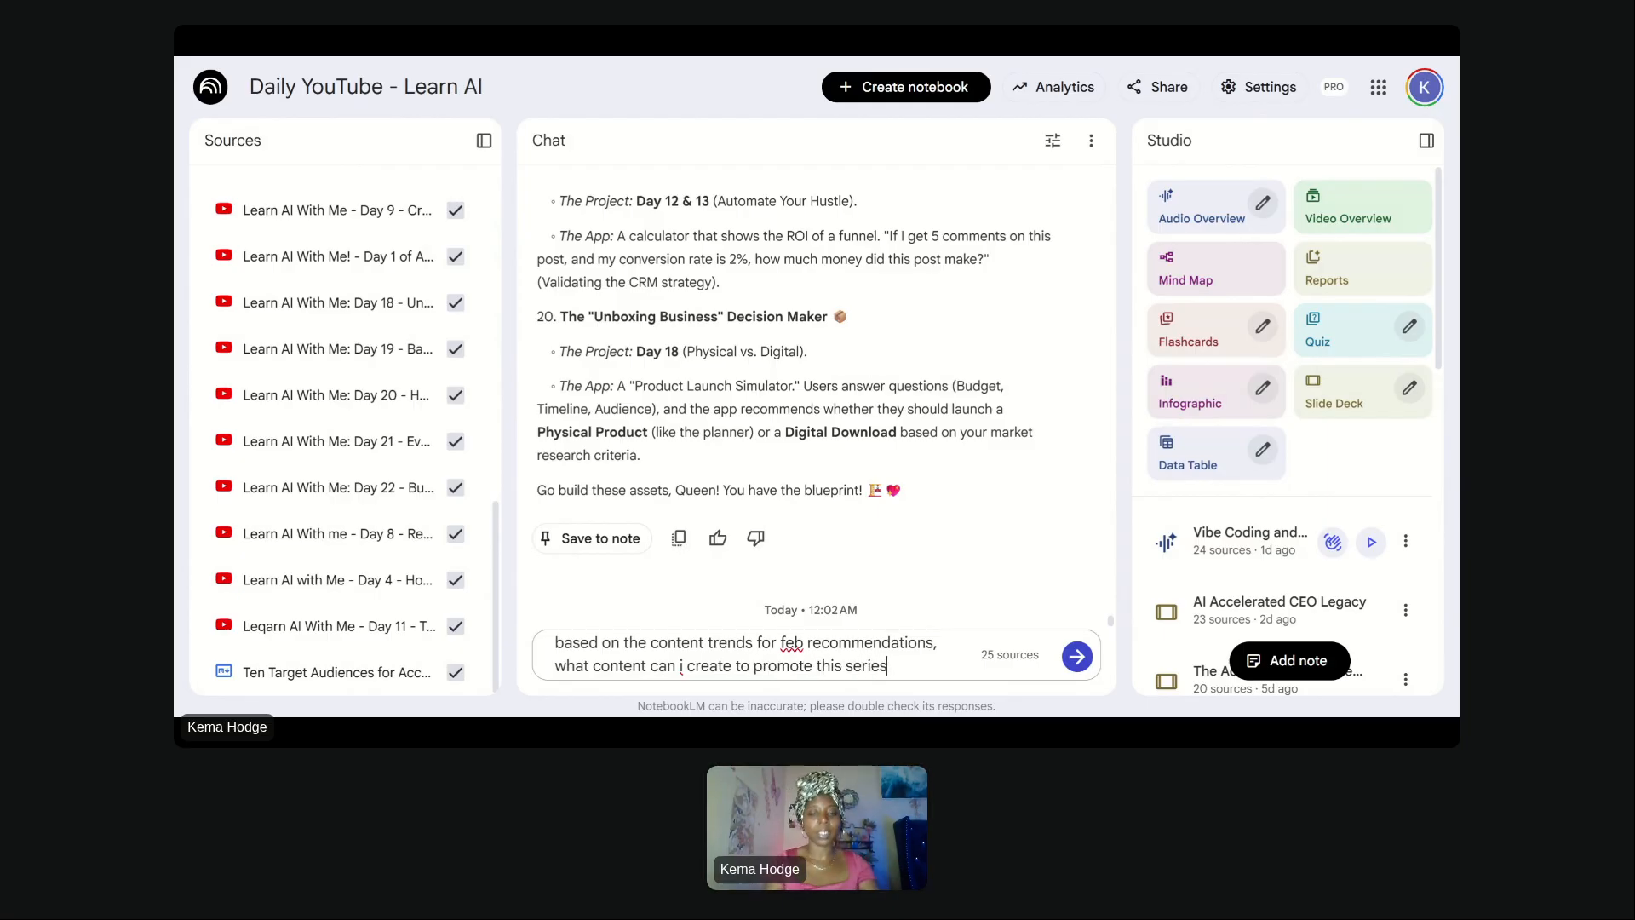
key(Return)
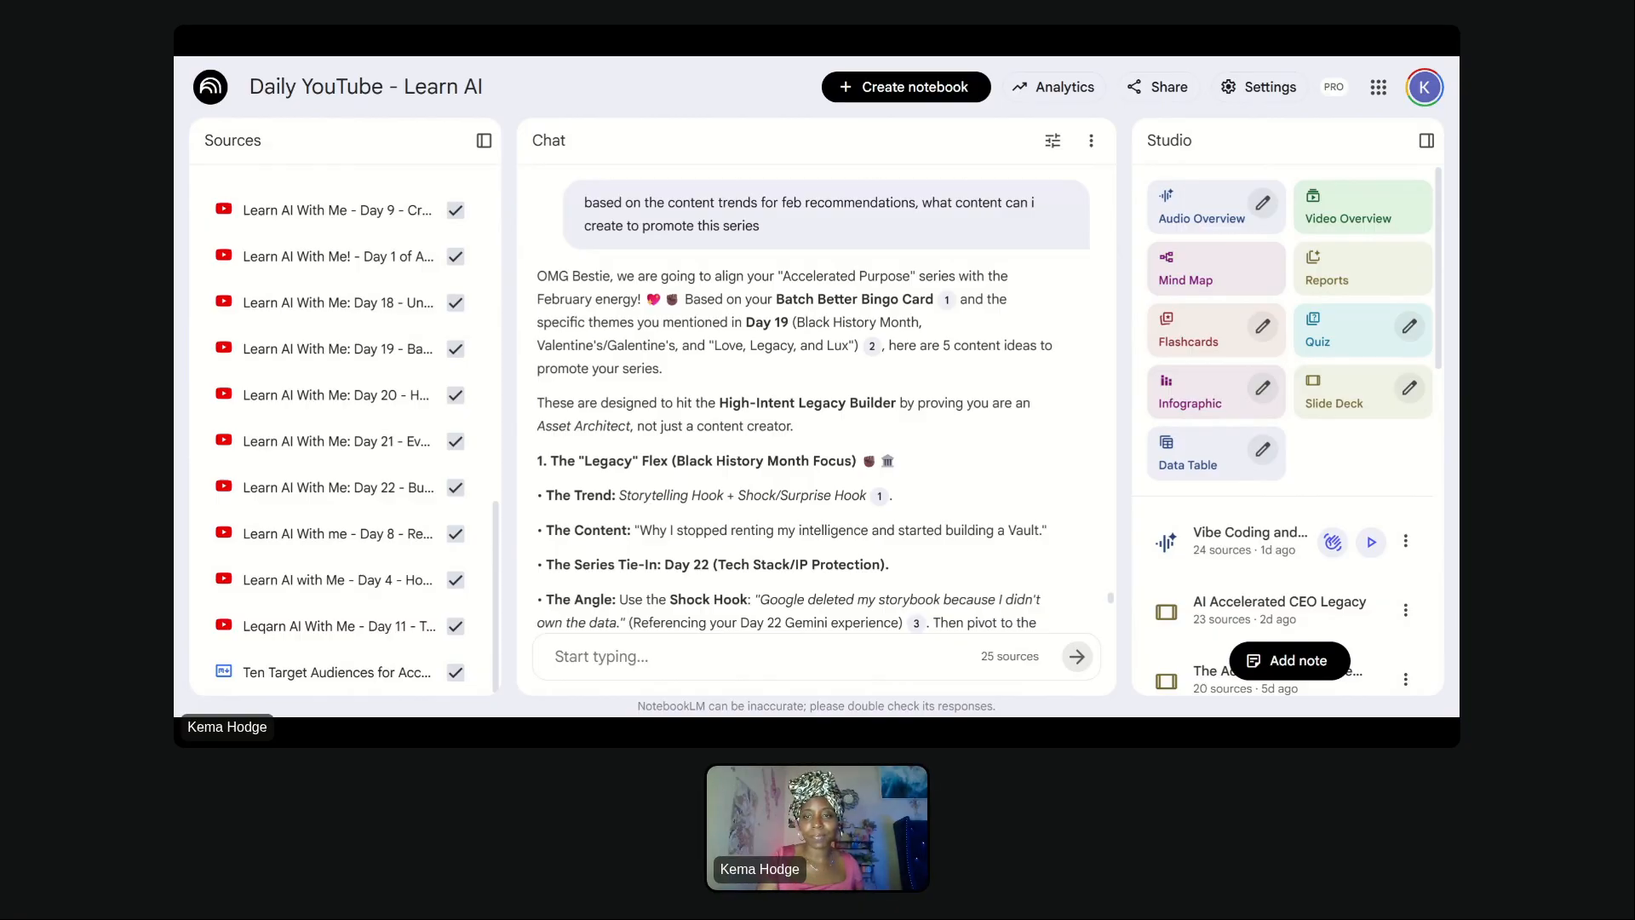
- Read through the chat's five February content ideas for promoting the series
scroll(1075, 403, down, 3)
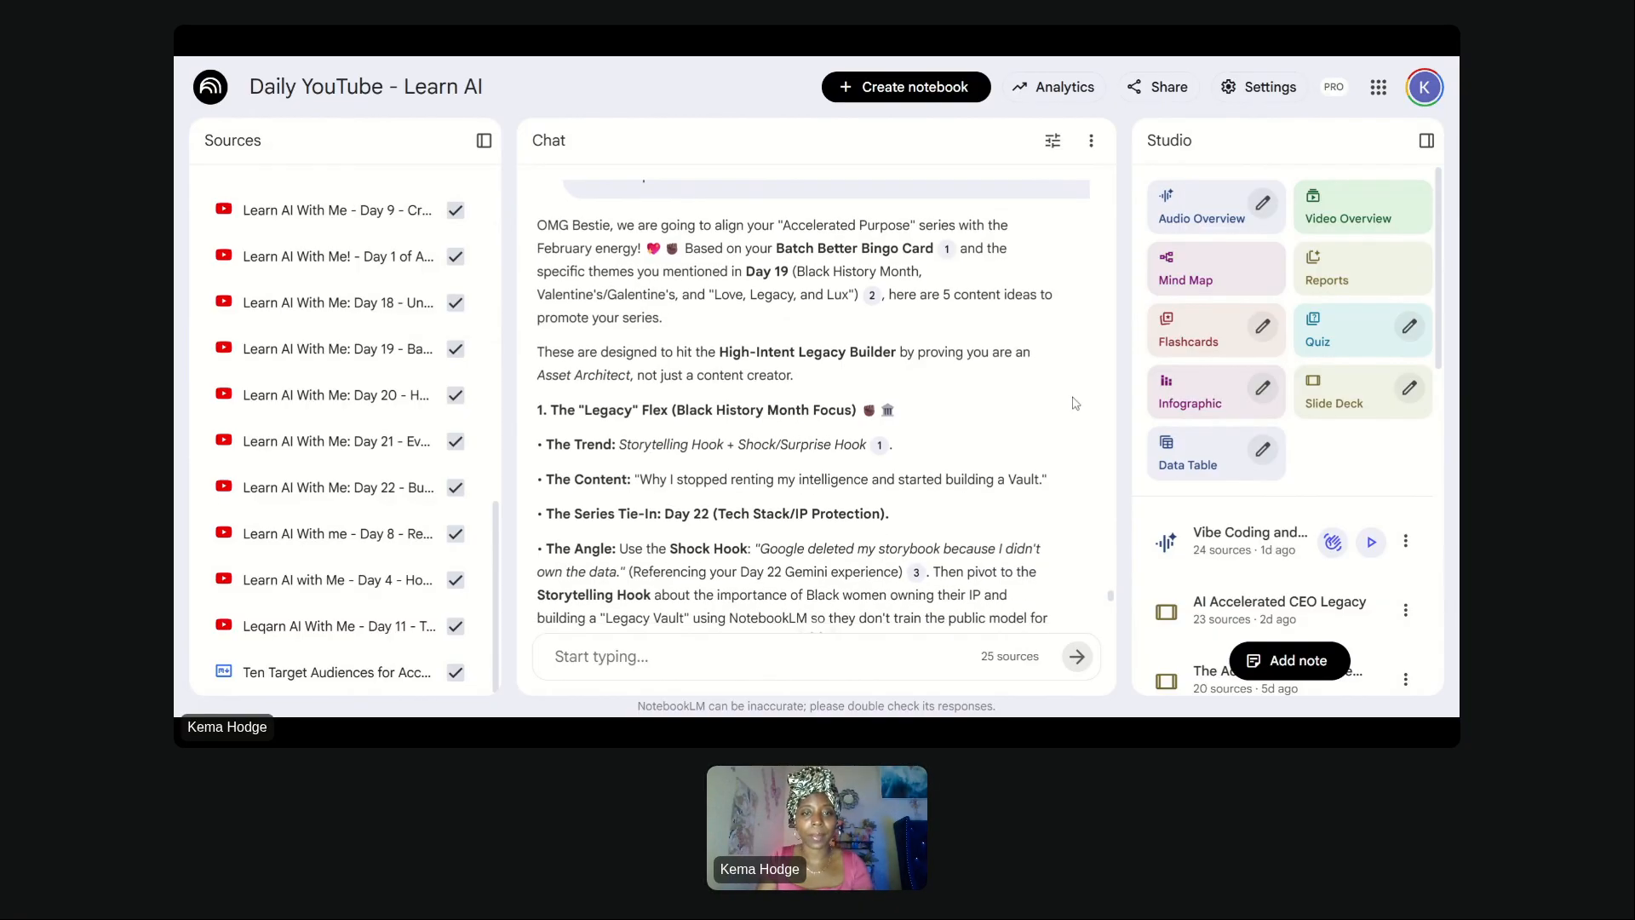
scroll(795, 408, up, 2)
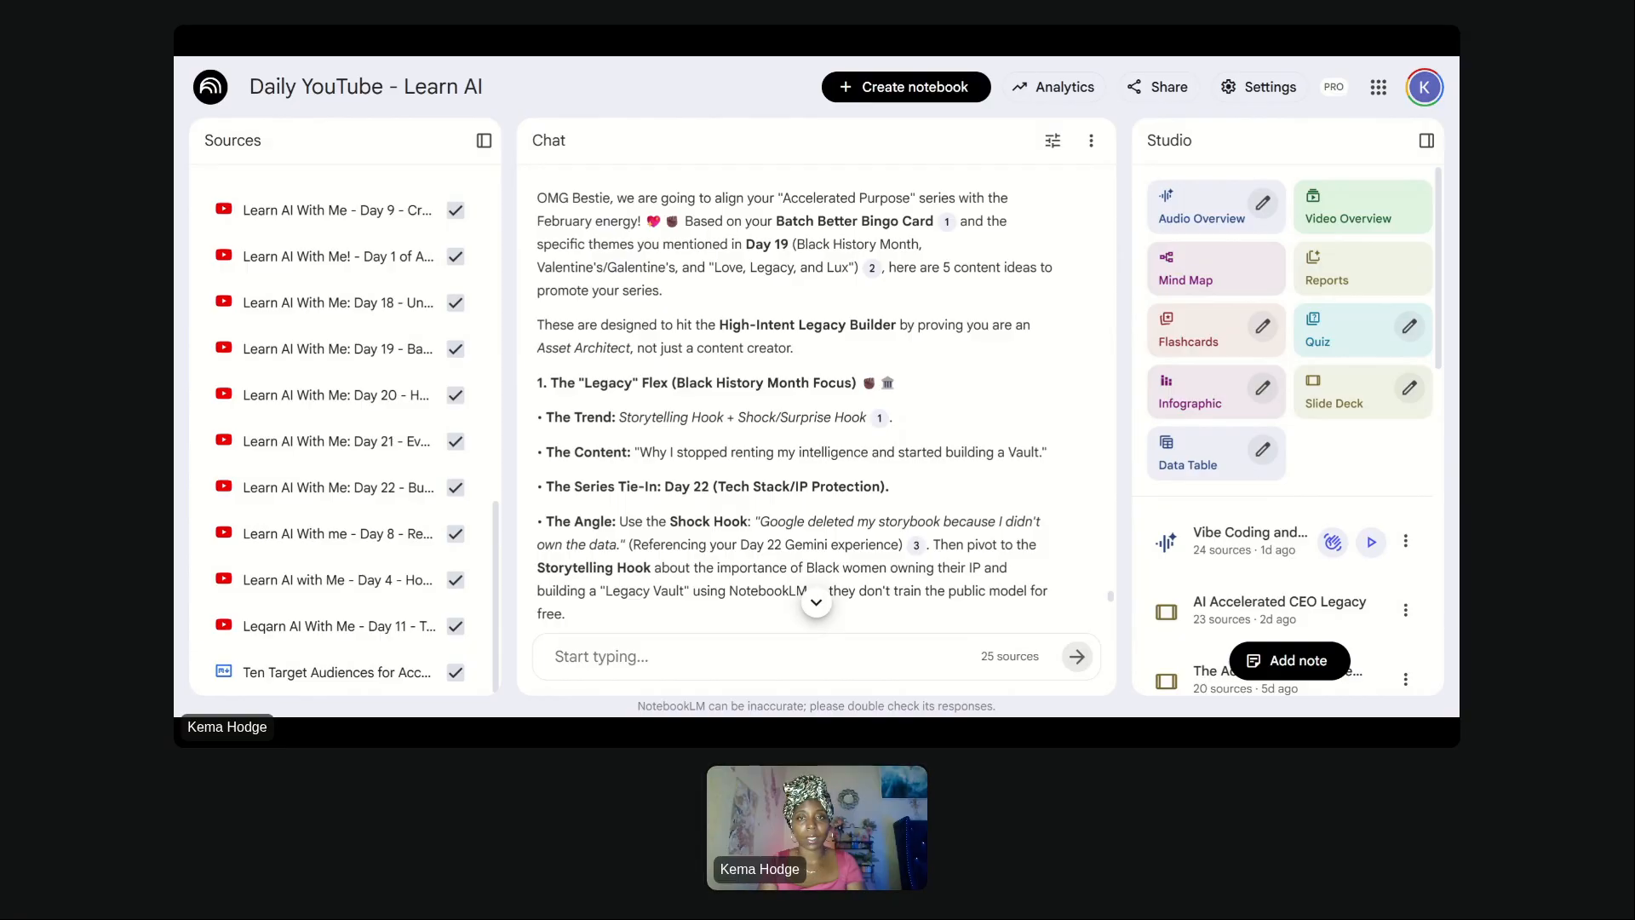
mouse_move(947, 238)
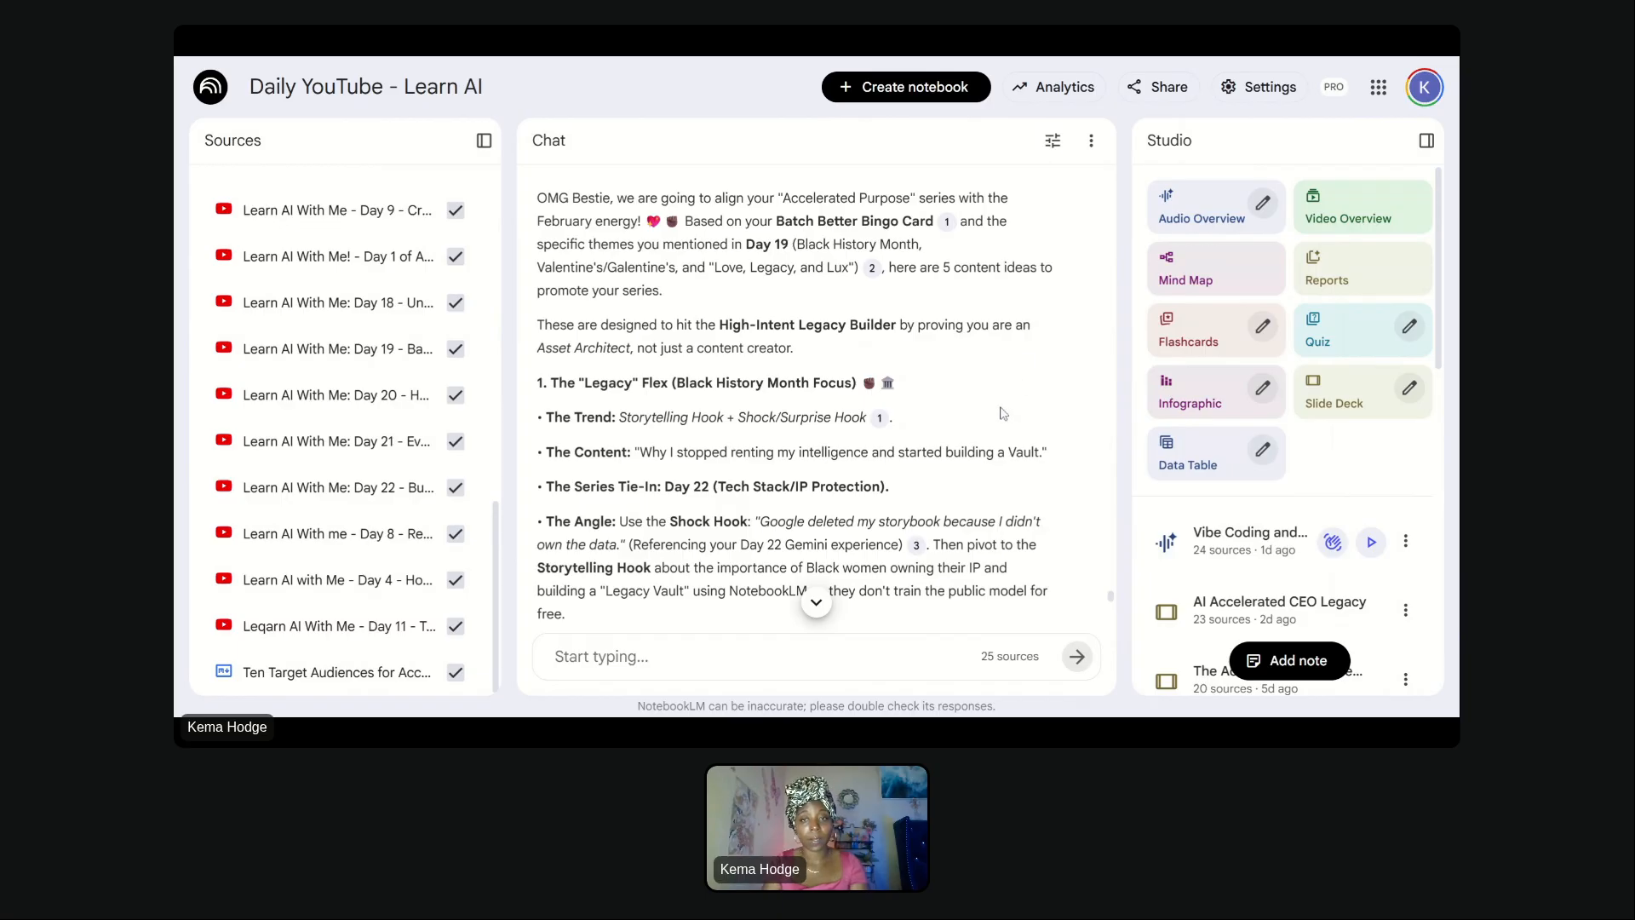
scroll(816, 400, down, 1)
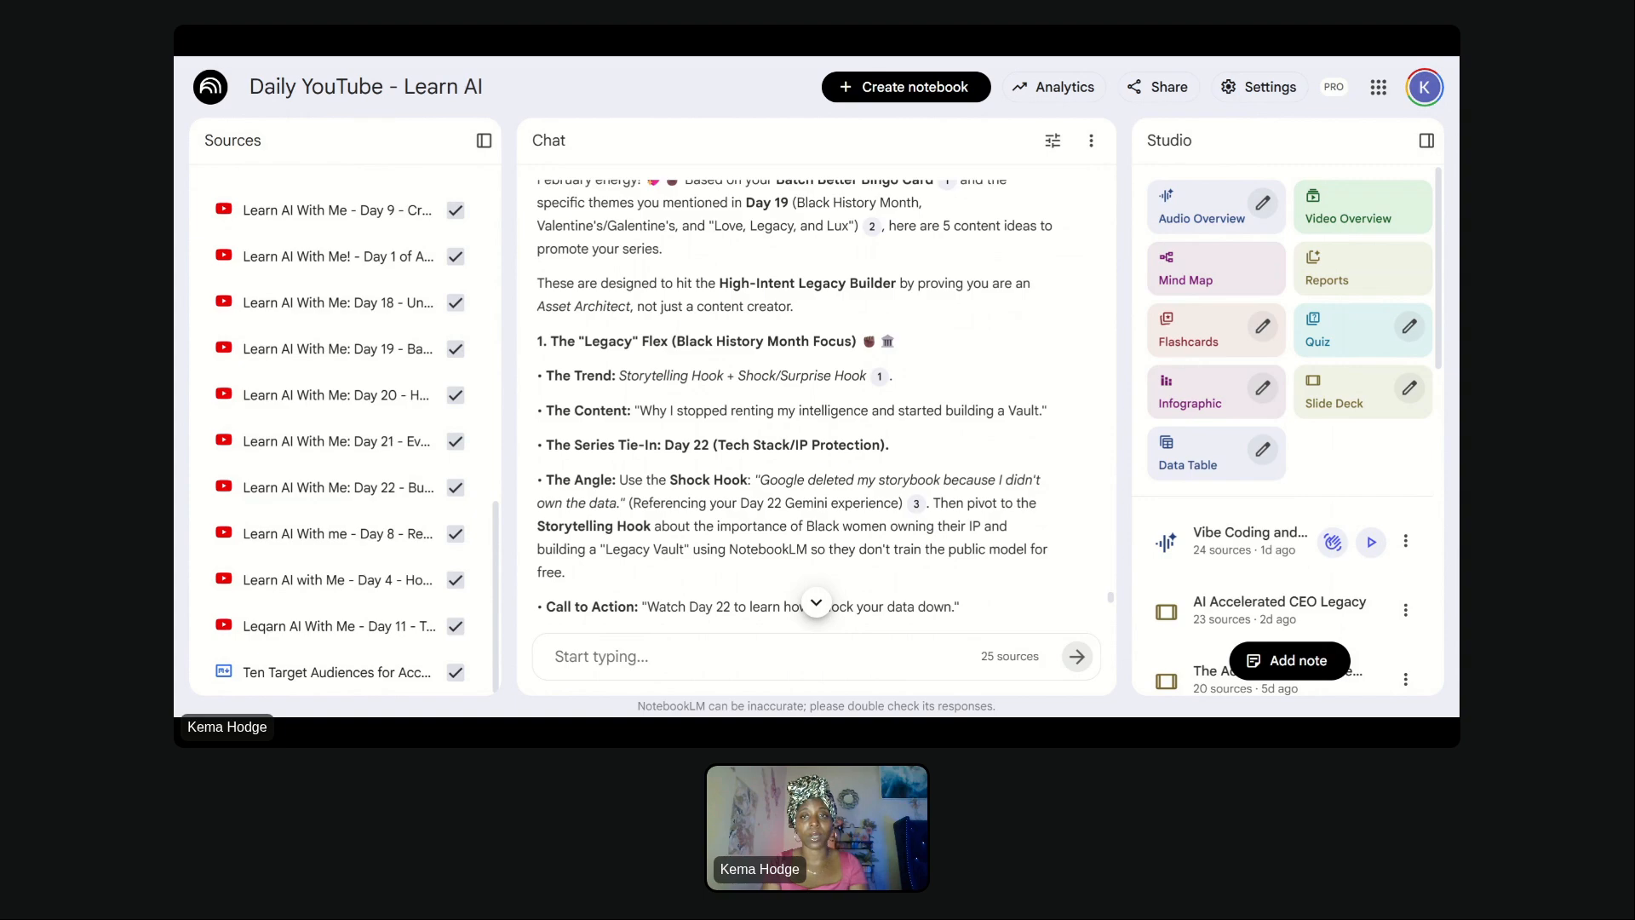
scroll(816, 401, down, 3)
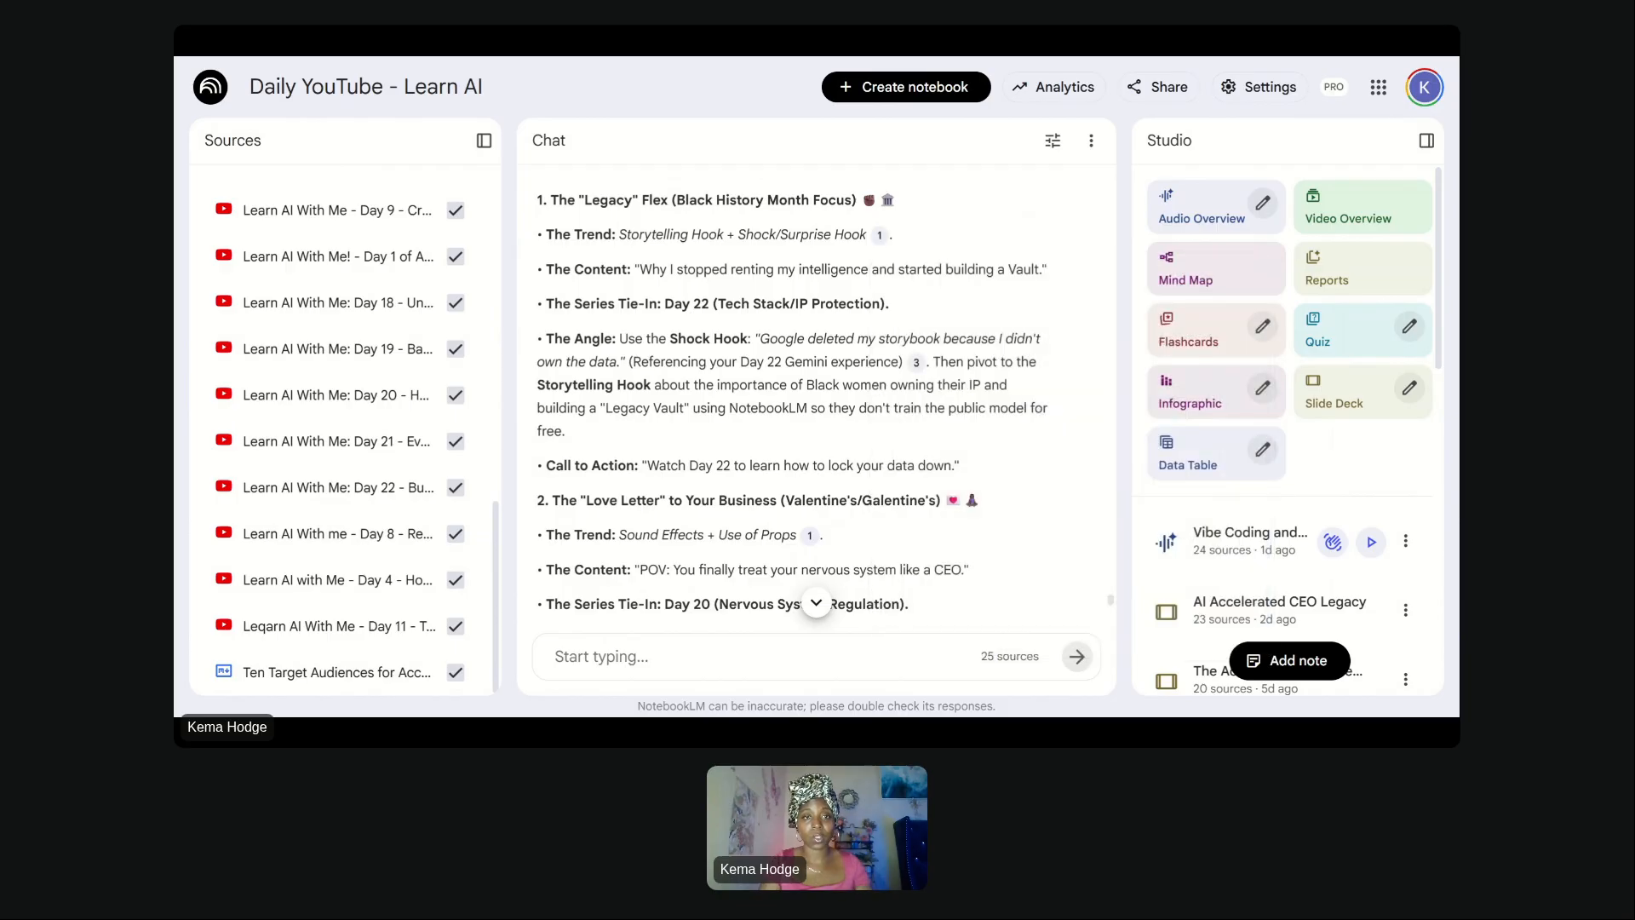
drag(615, 235, 864, 231)
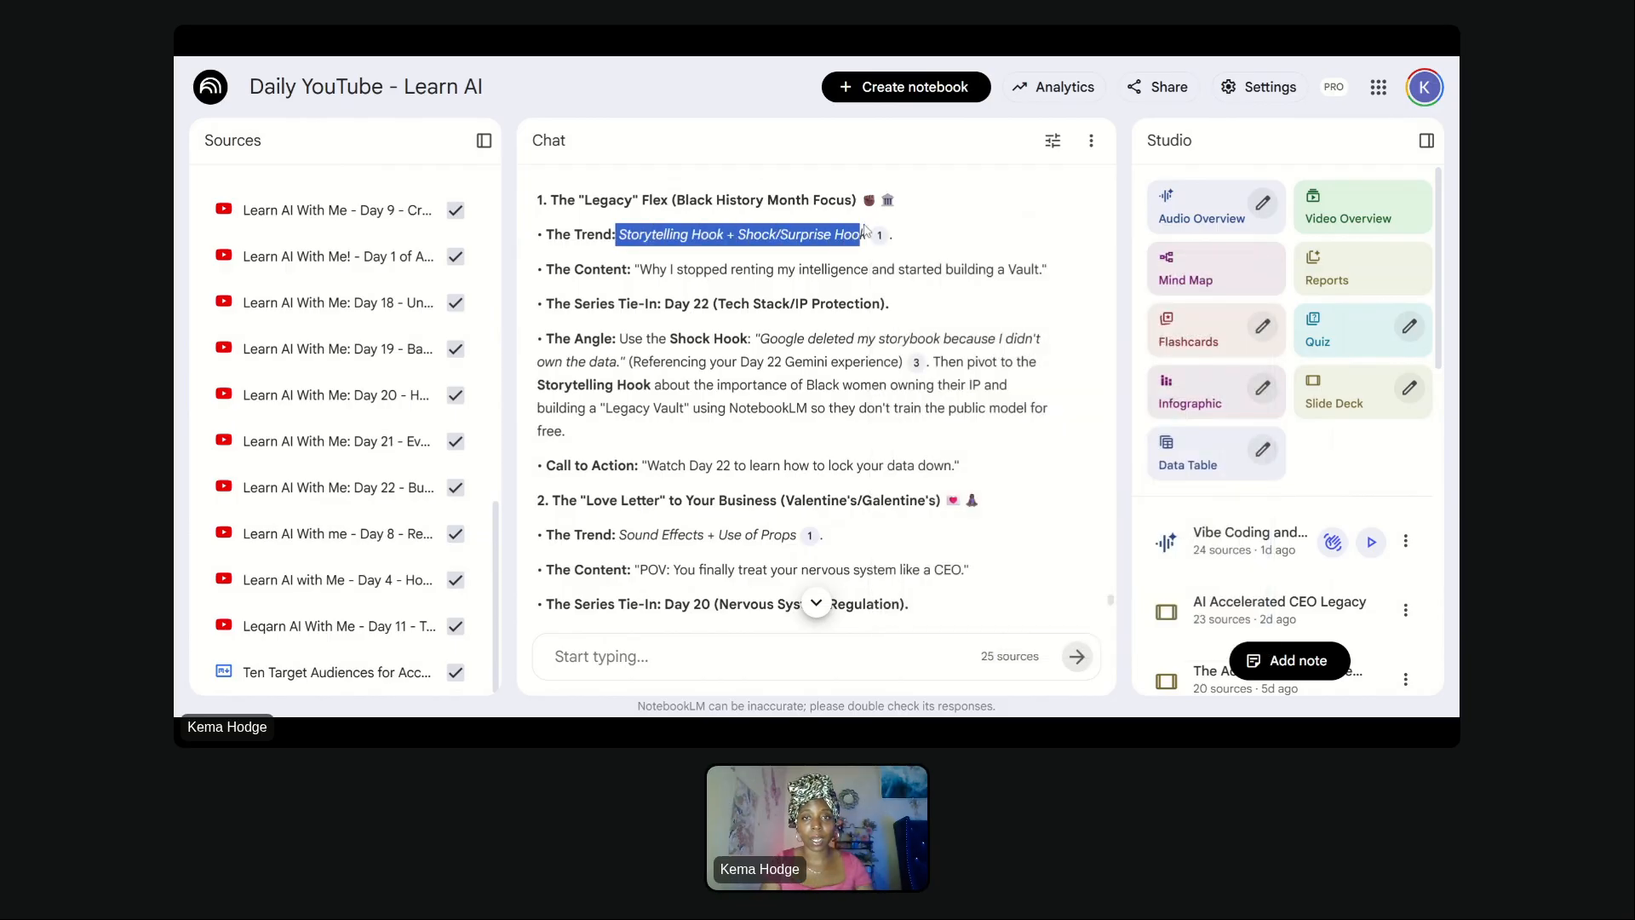
scroll(864, 231, down, 1)
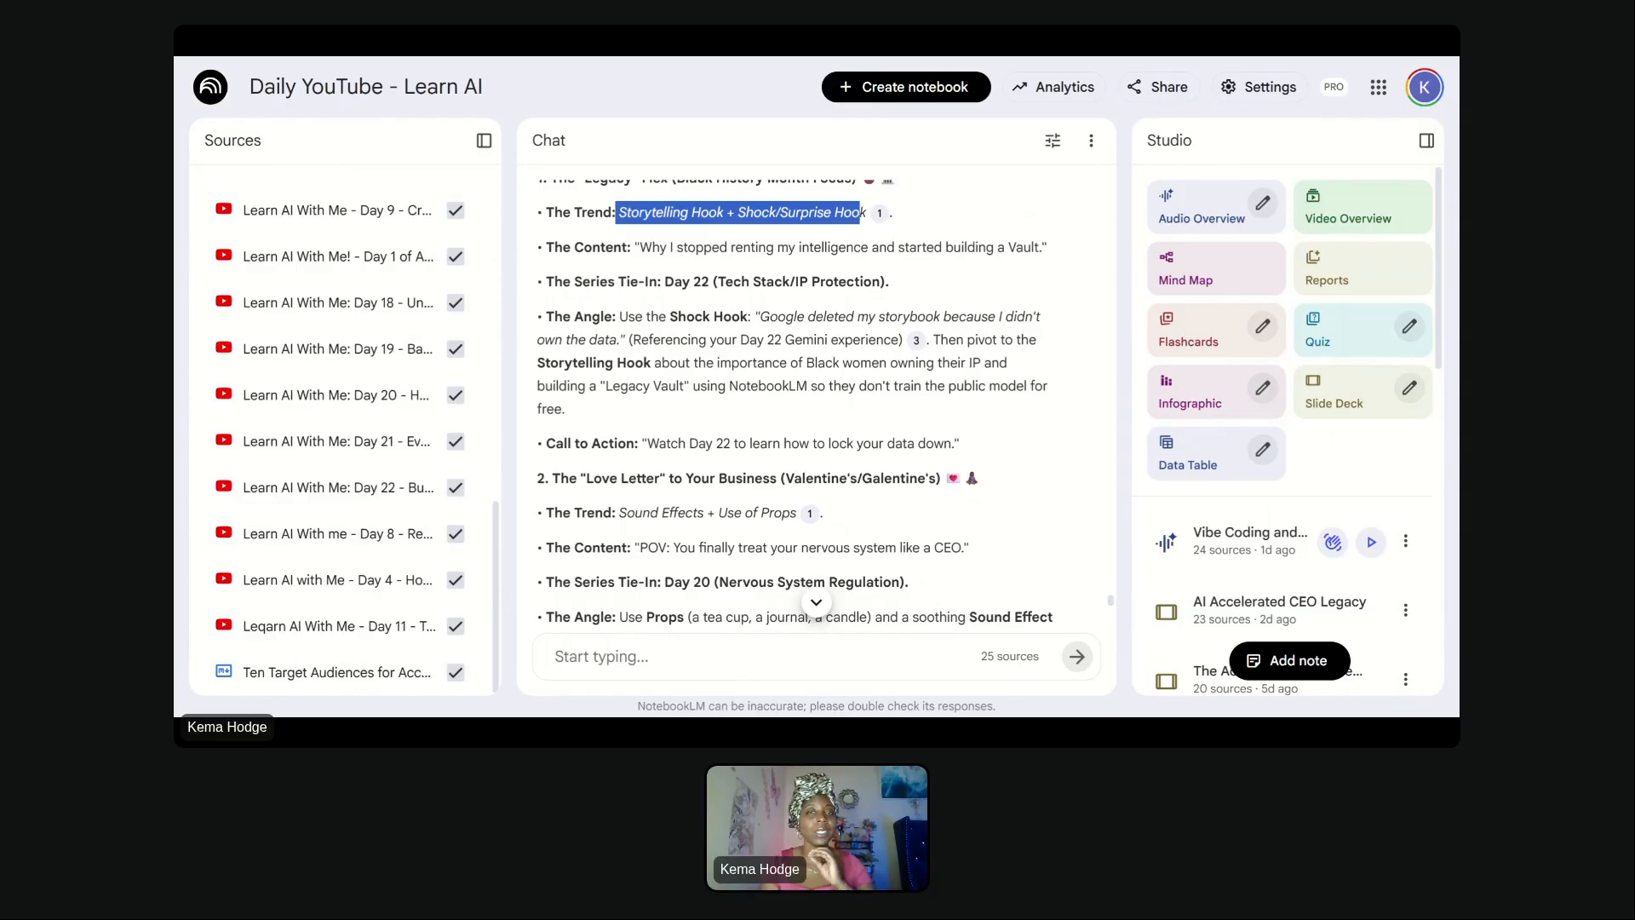
scroll(792, 400, down, 7)
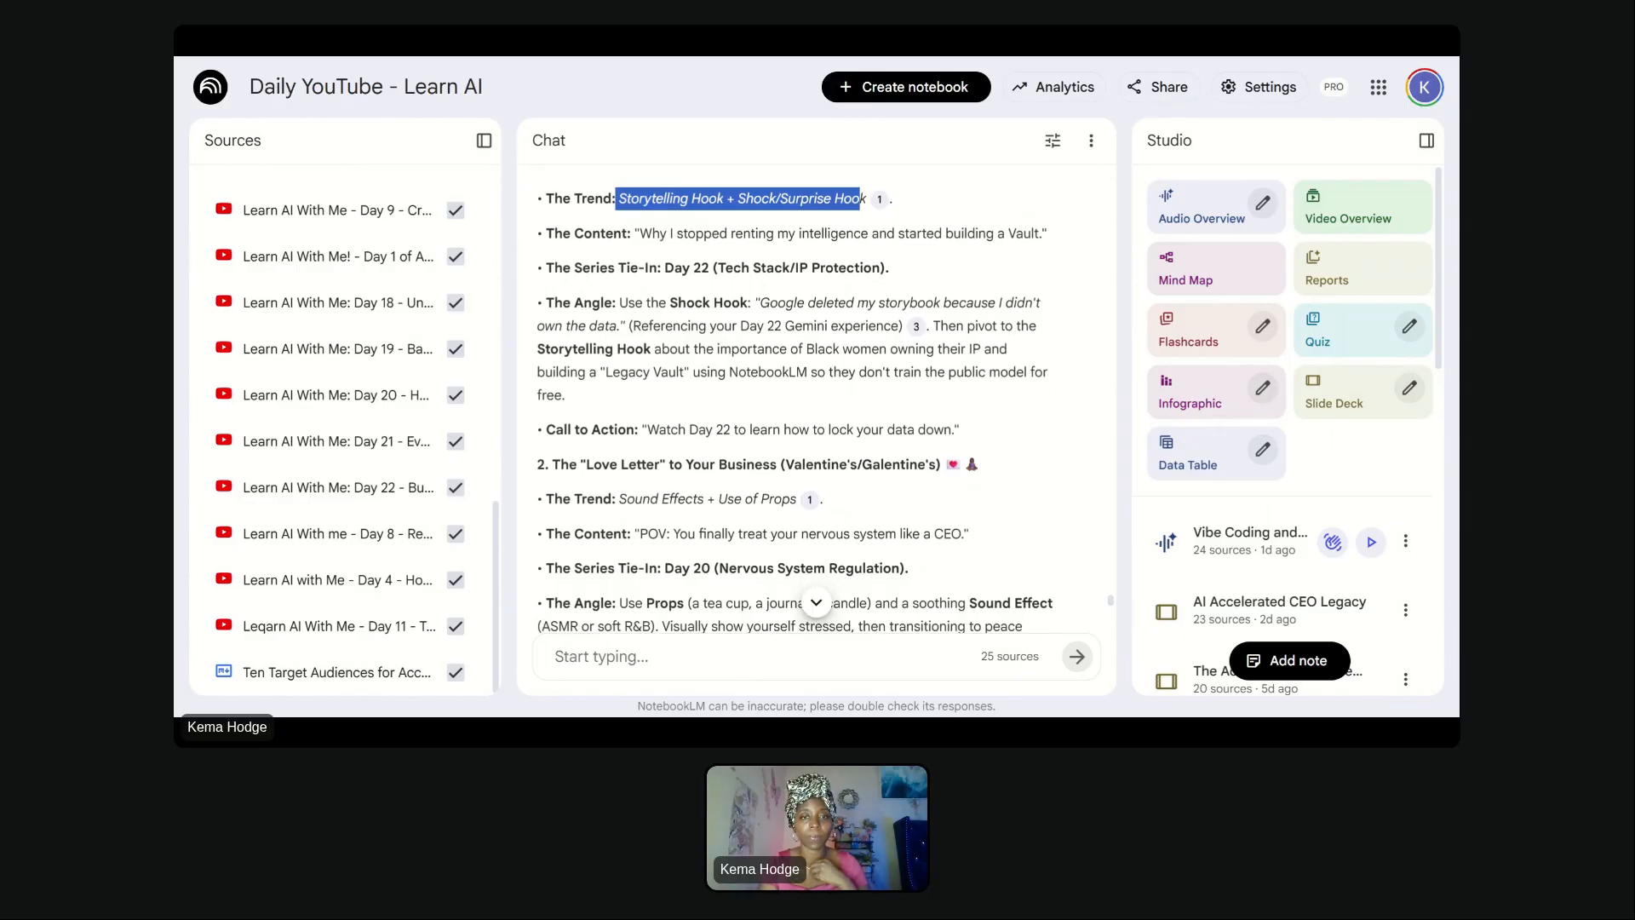
scroll(737, 532, down, 8)
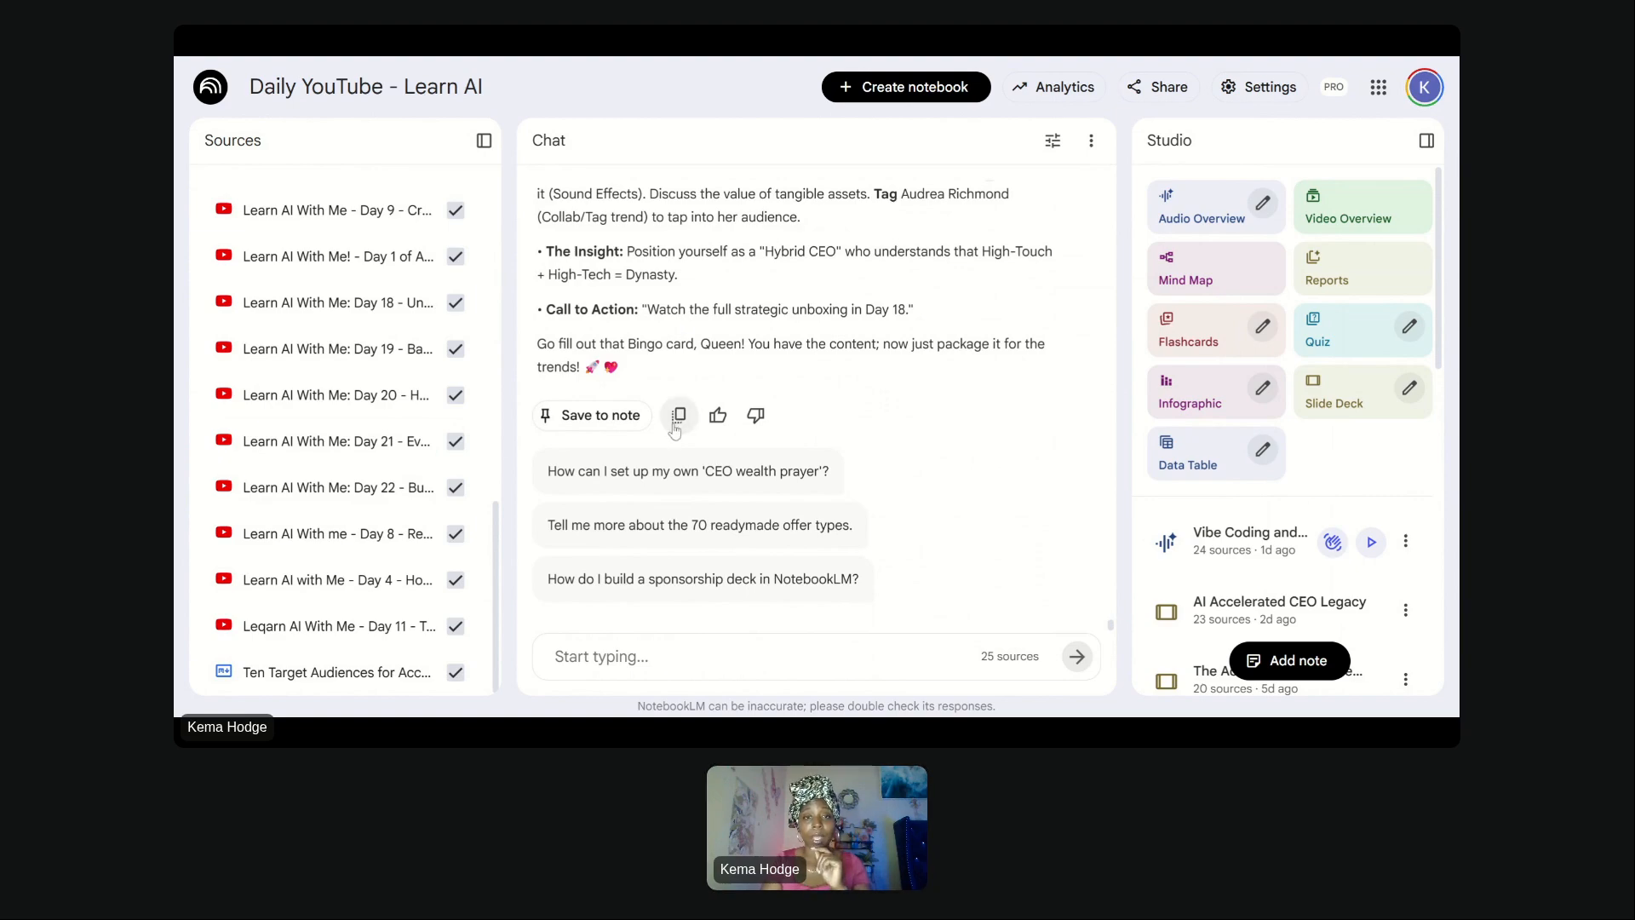
- Save the chat response as a note and convert that note into a source
click(627, 425)
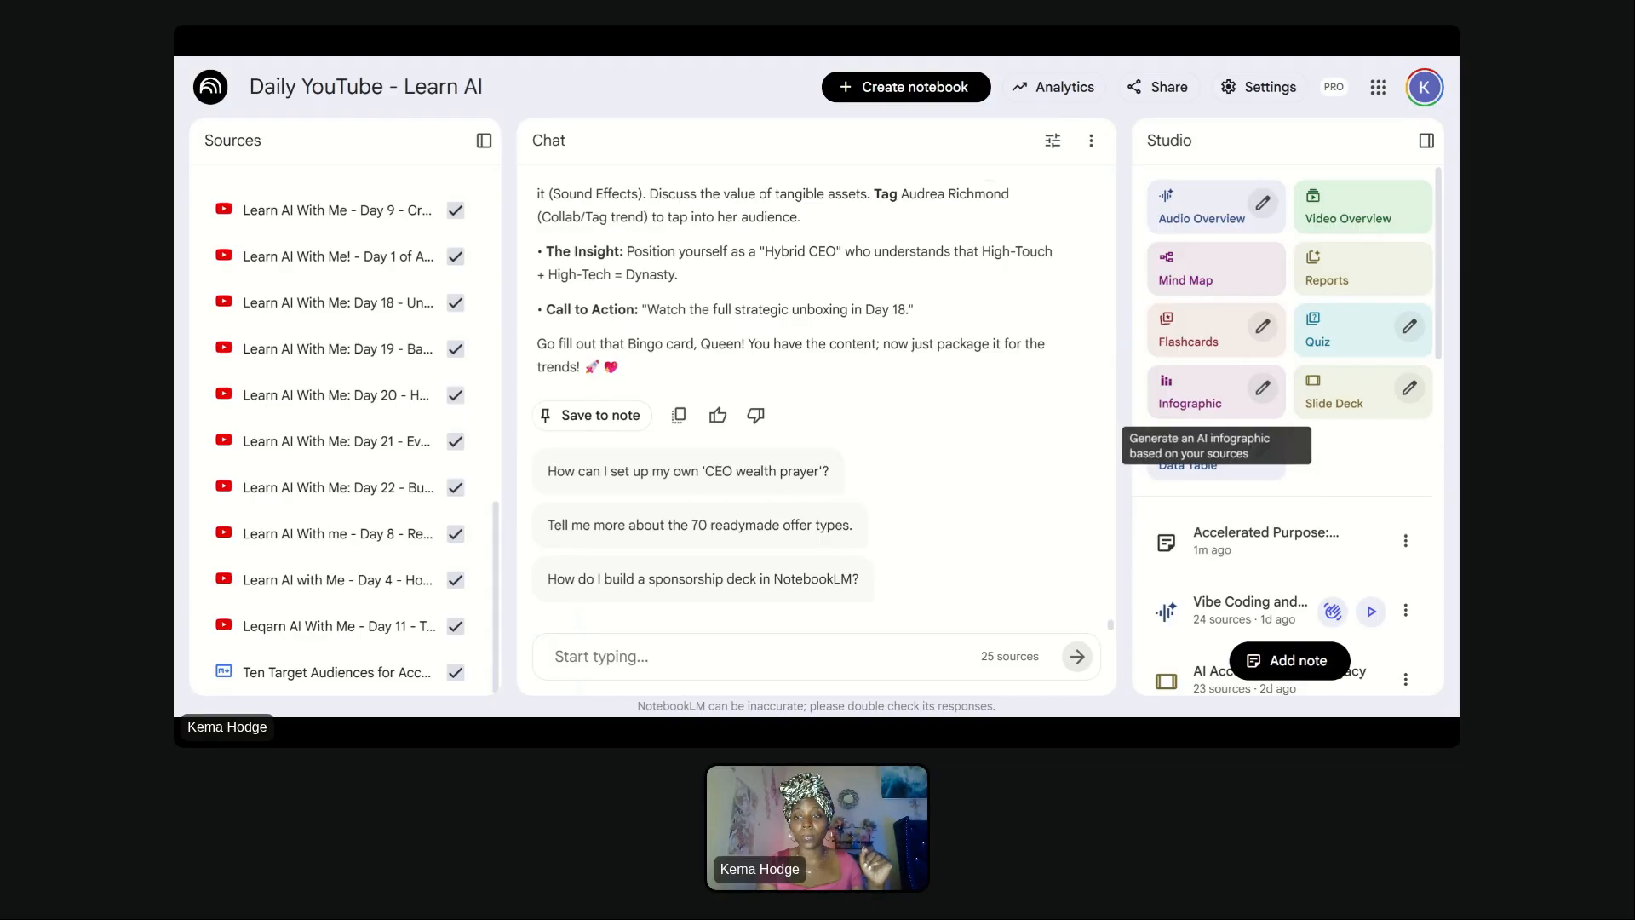
click(1406, 543)
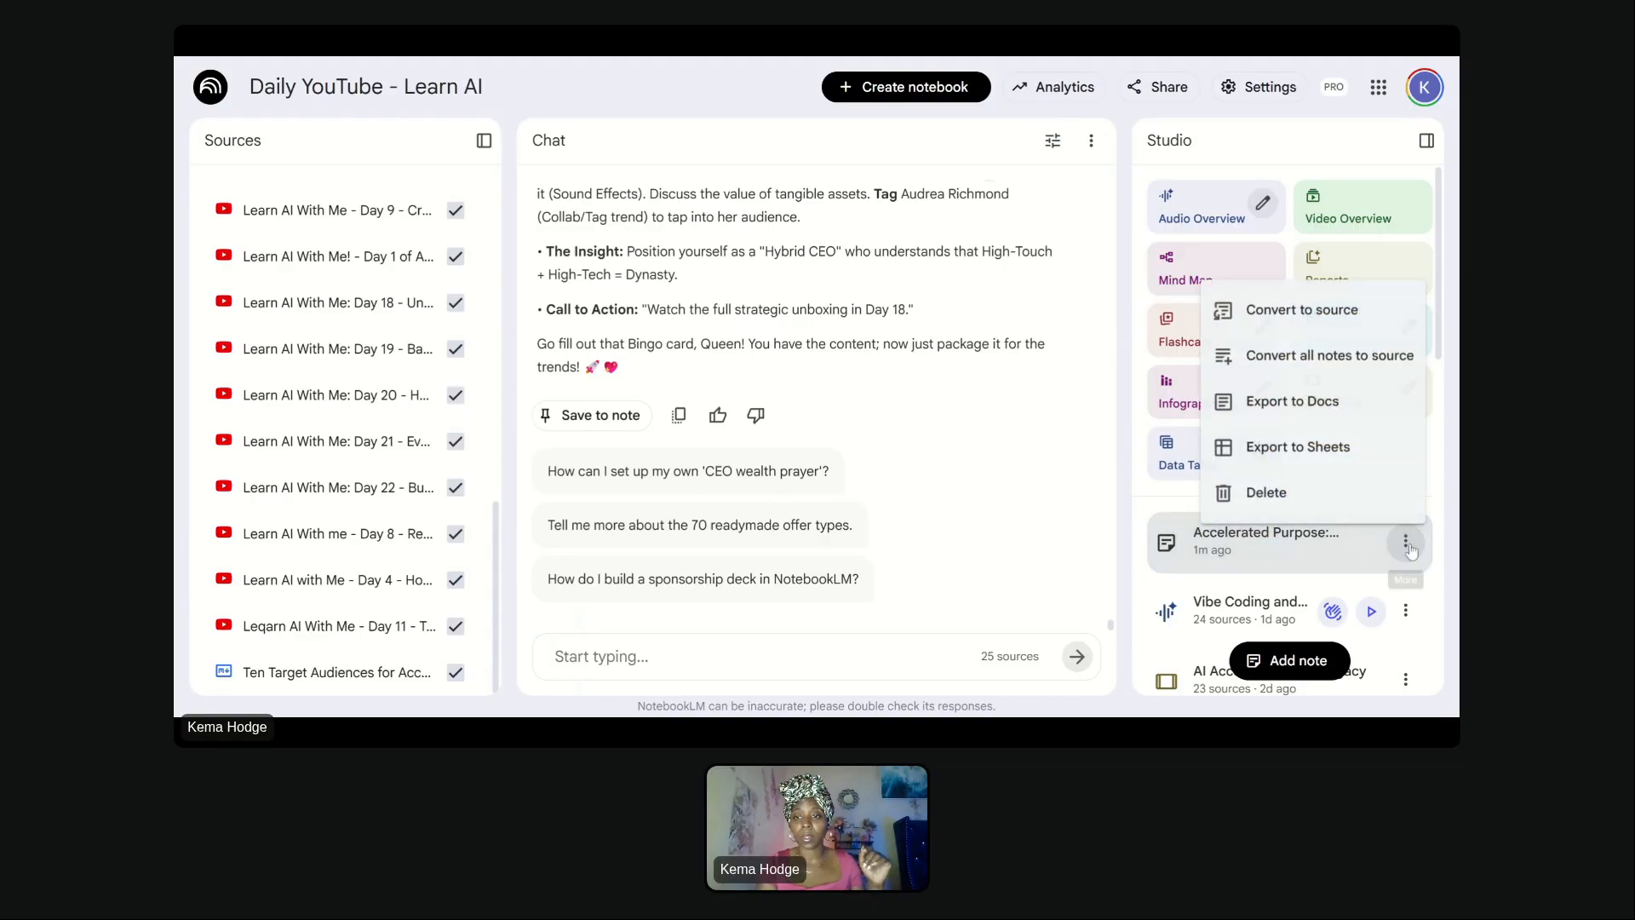
click(1316, 316)
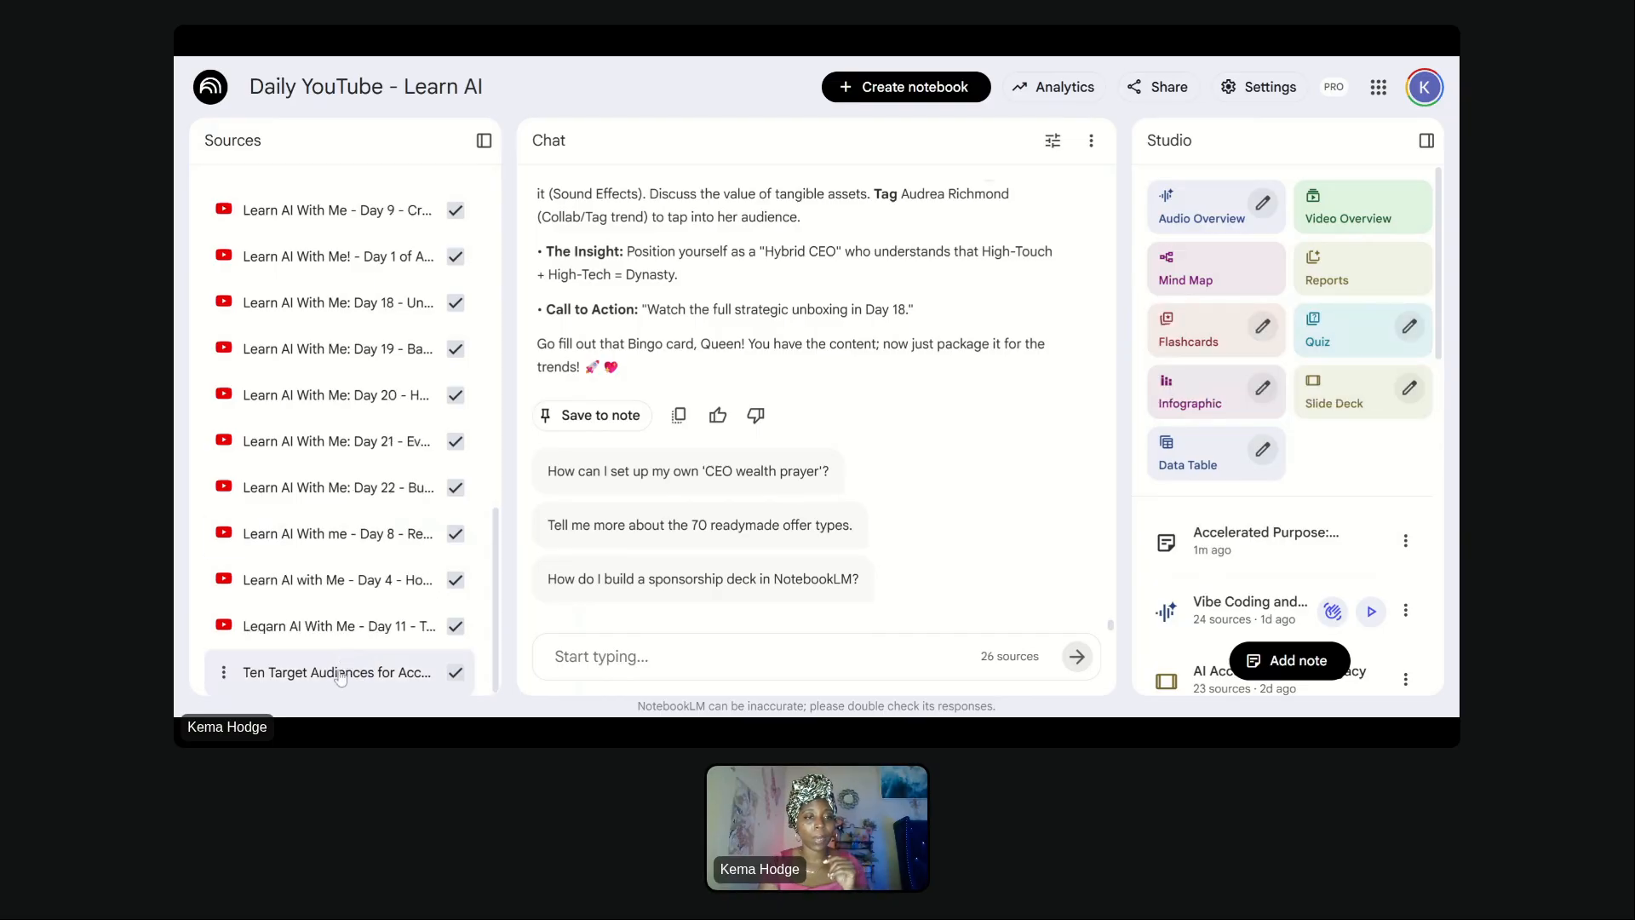
- Open the new Accelerated Purpose: Strategic Content Blueprints source to review its contents
scroll(336, 511, up, 10)
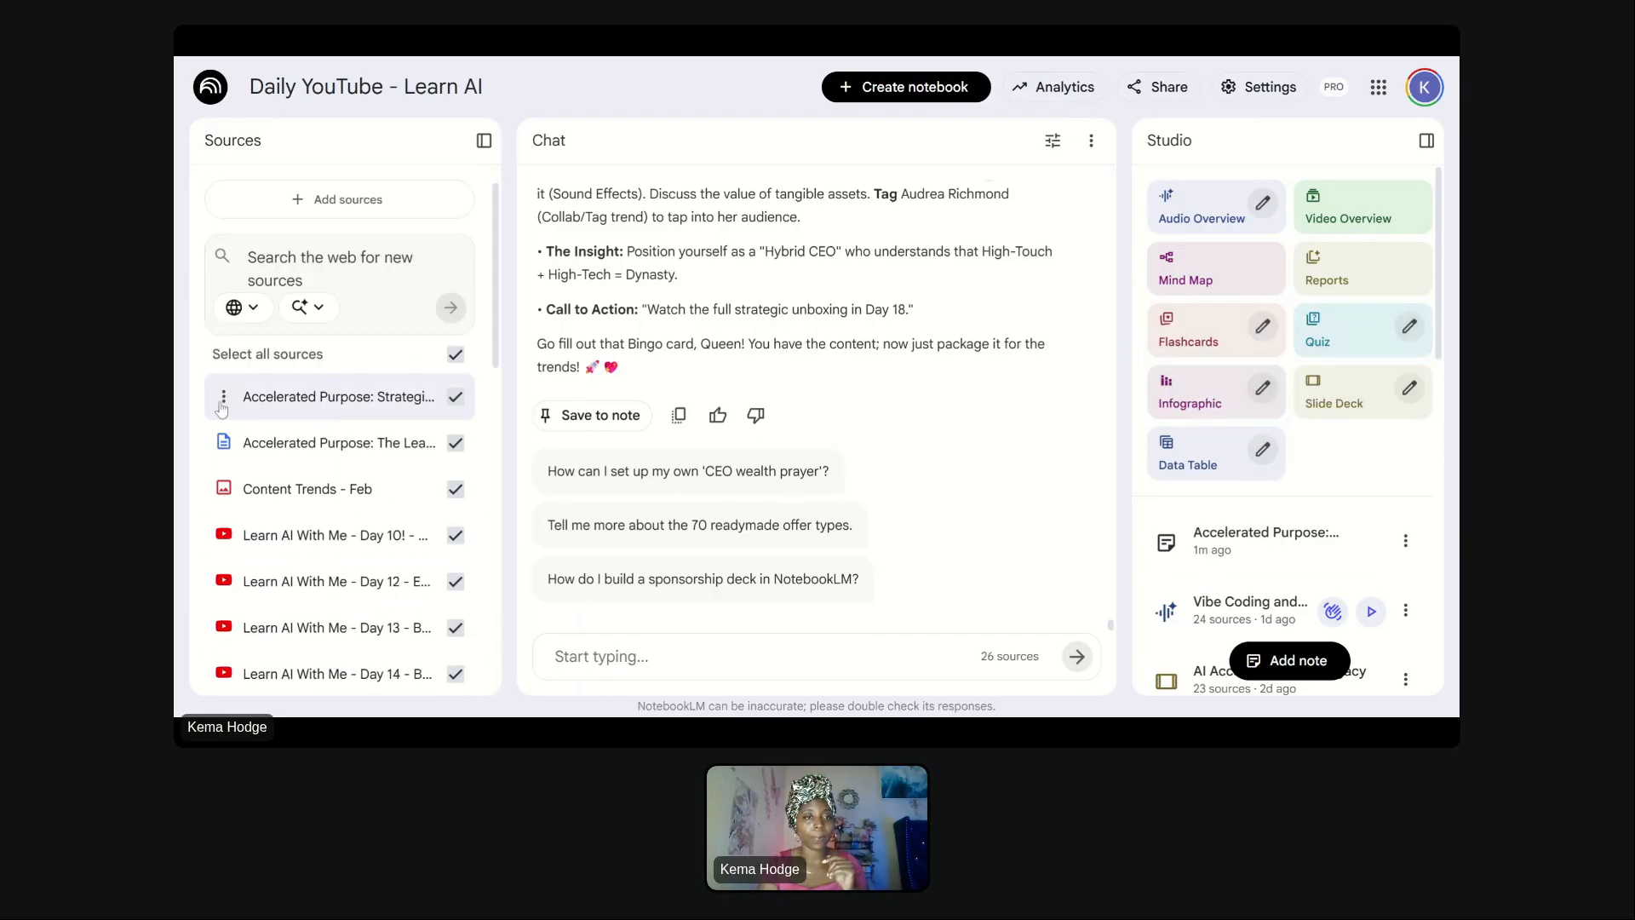
click(339, 396)
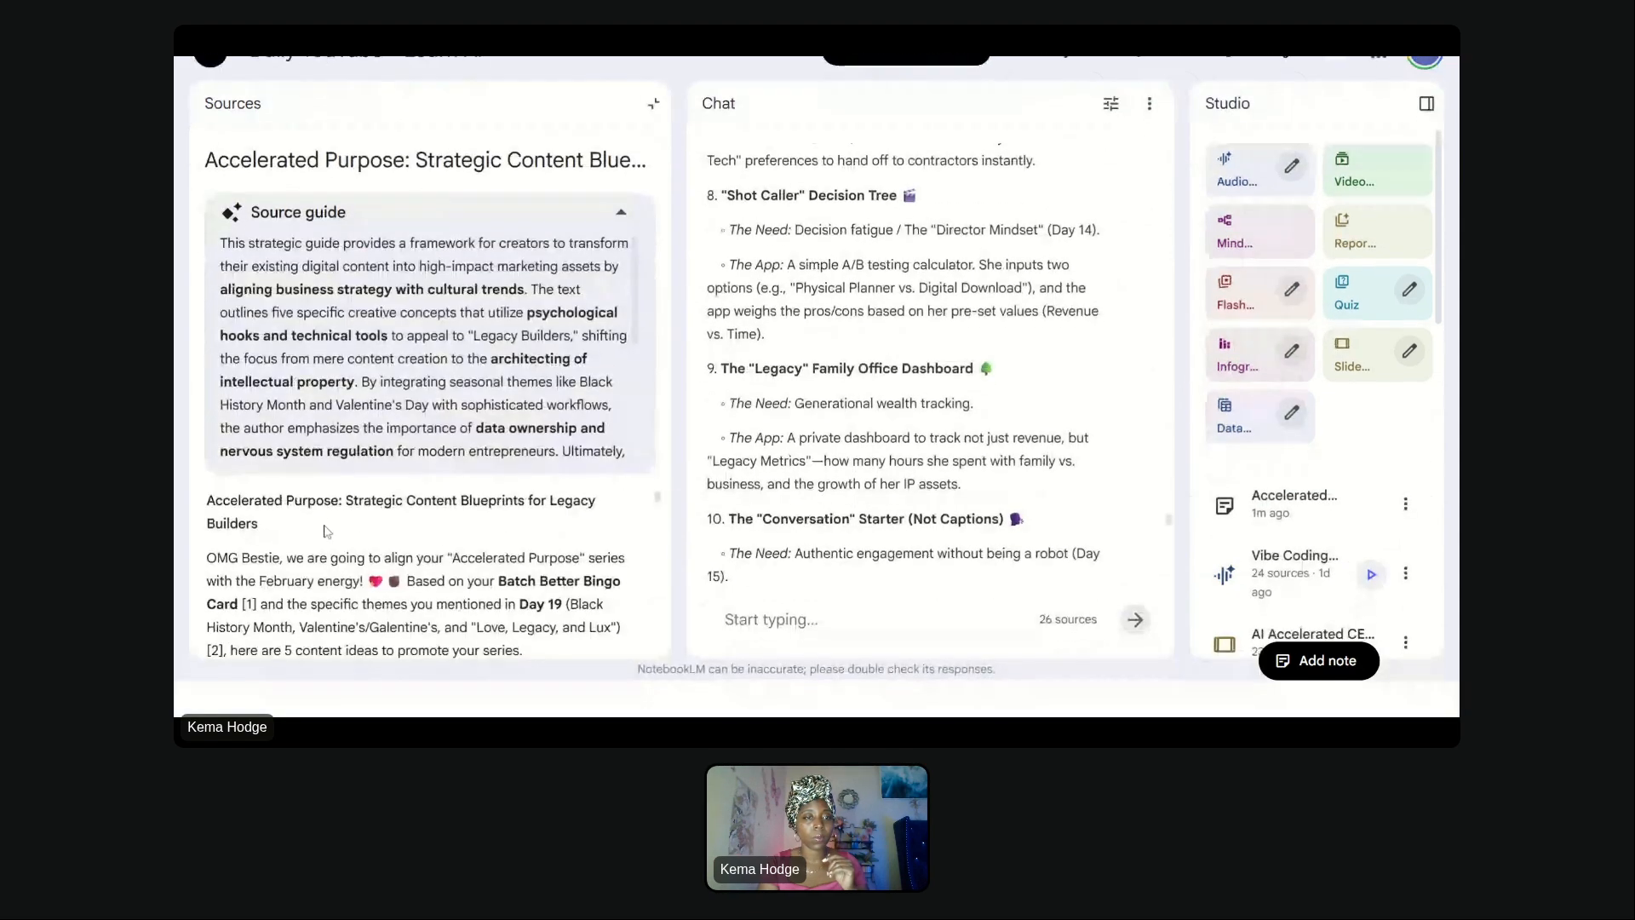
scroll(304, 657, down, 10)
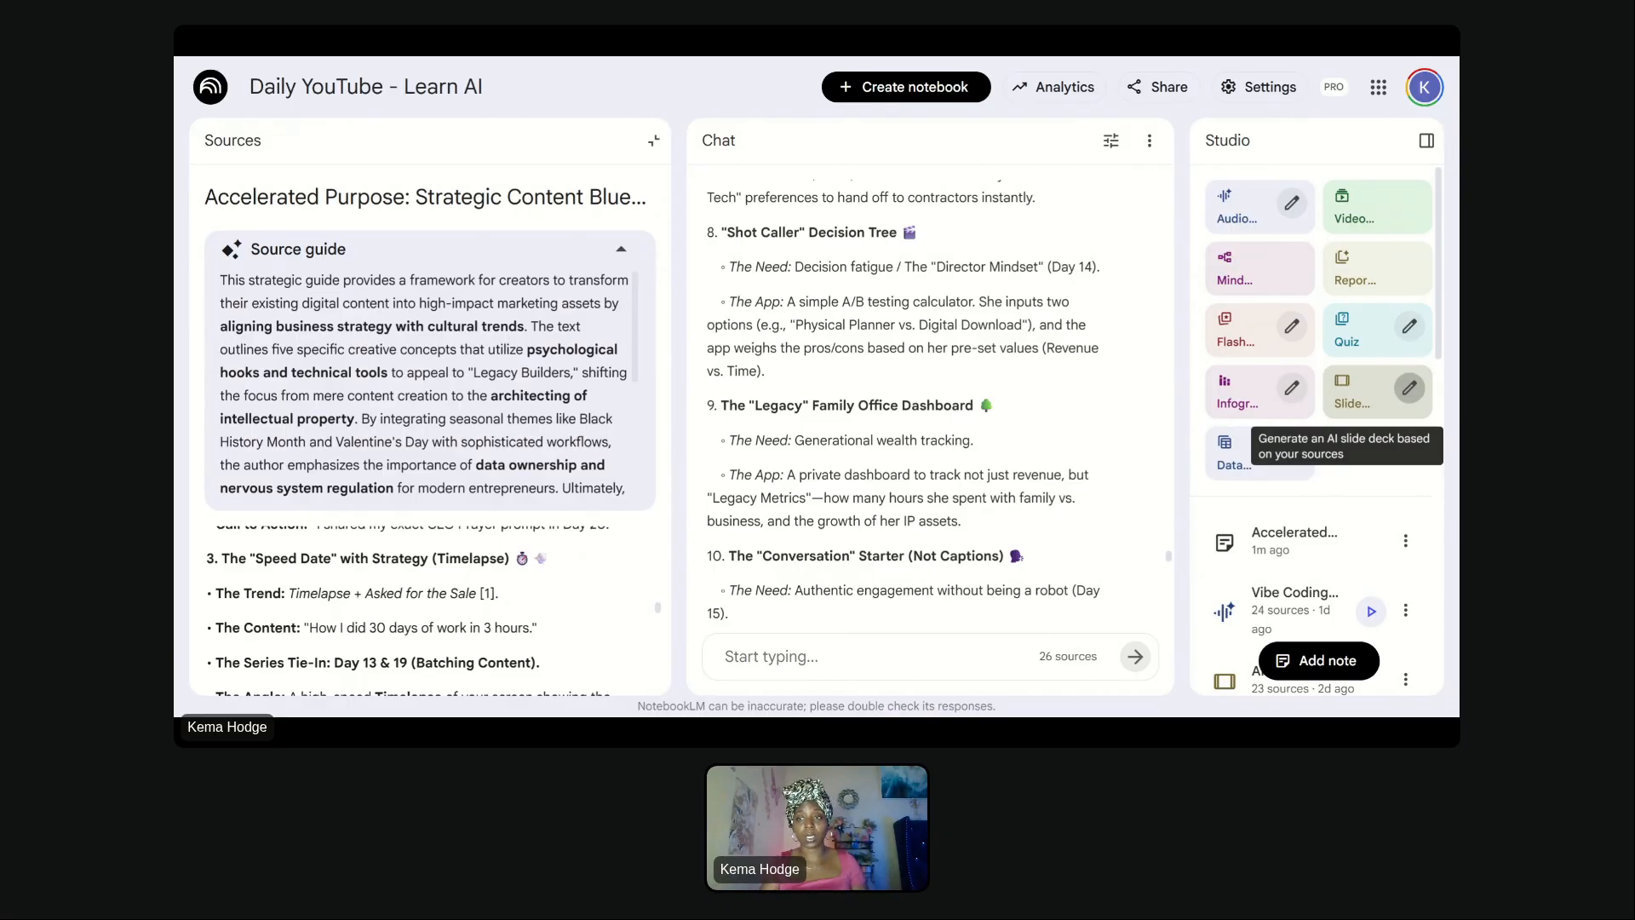
- Open the slide deck customization and paste the previously written flyer description
click(1427, 390)
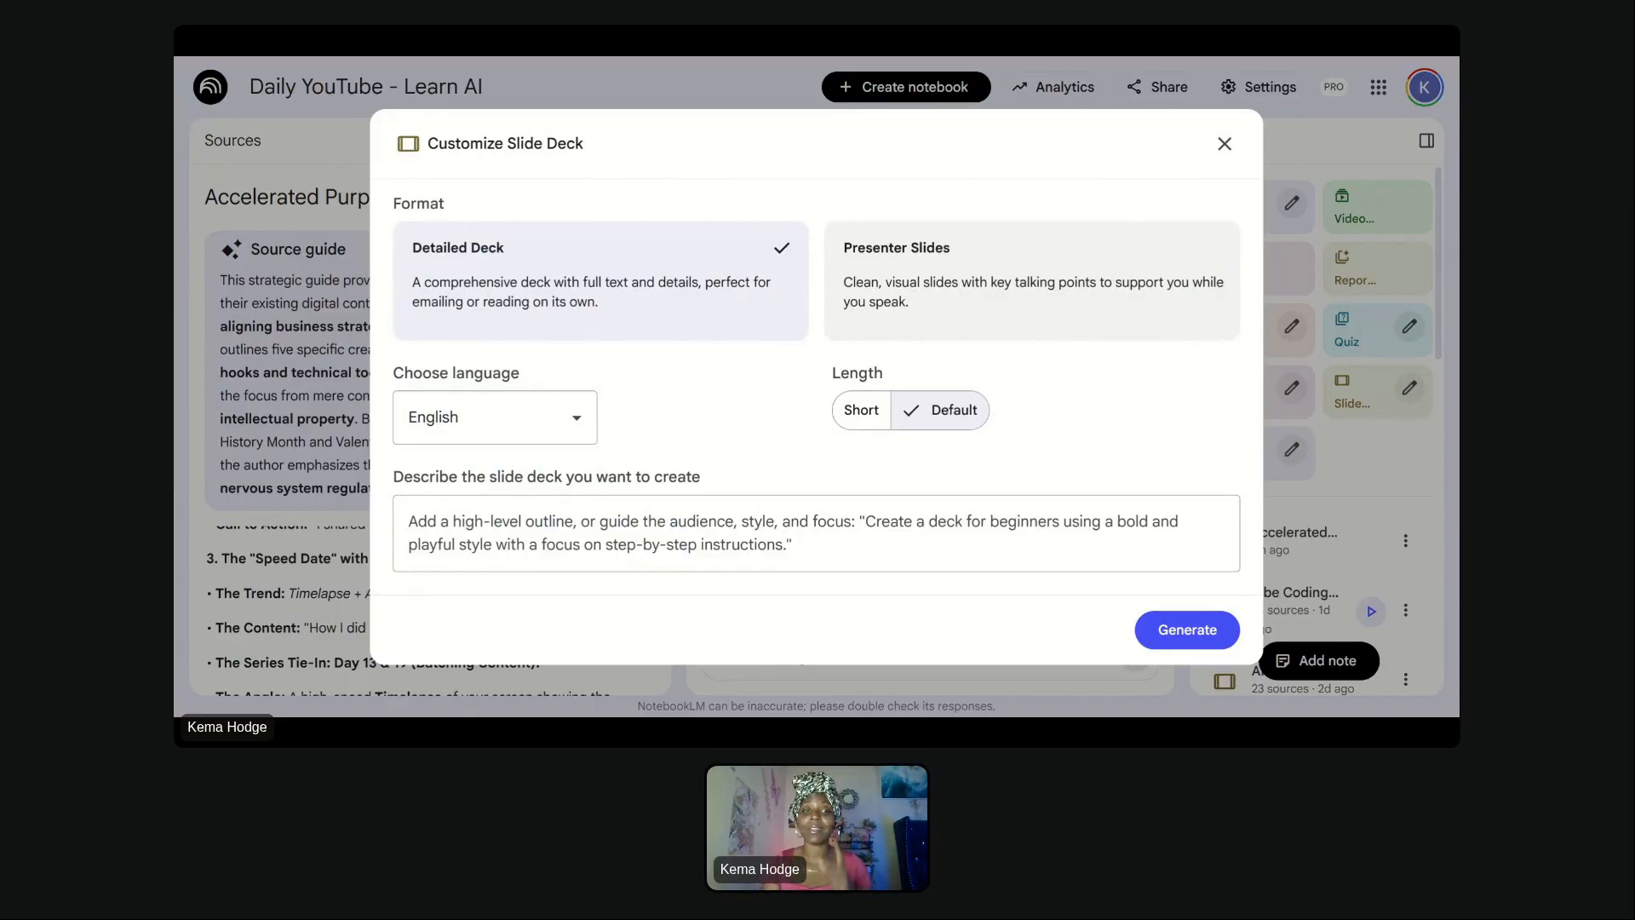
click(816, 533)
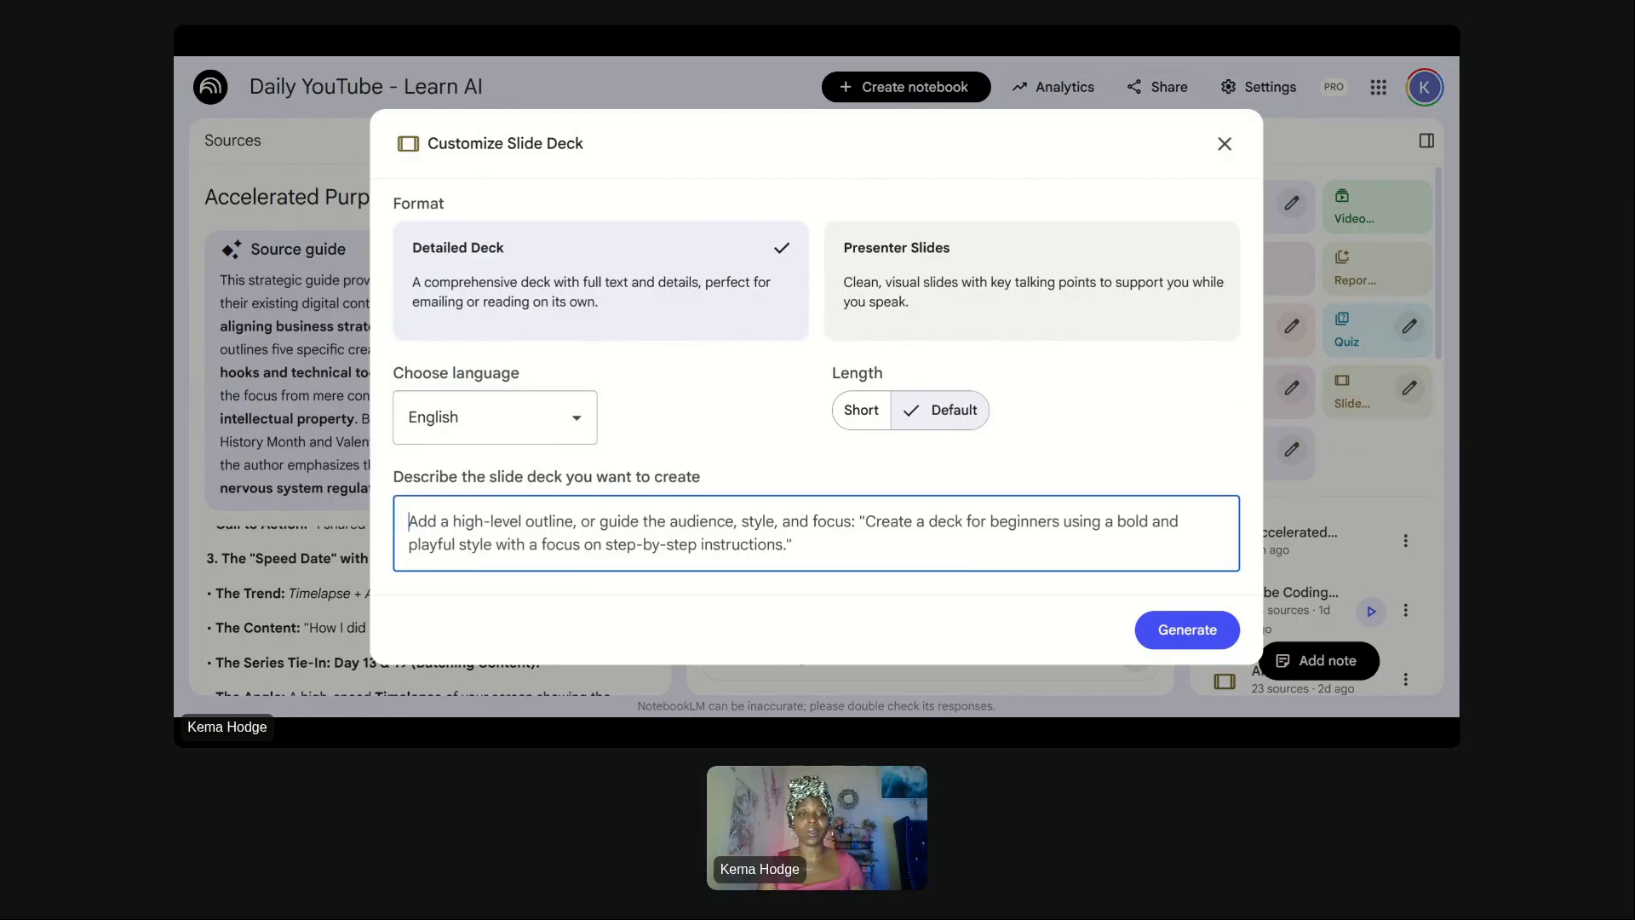
text(create a sales presentation for the high intent legacy builder that shows flyers promoting the YouTube series. Each page should be different and serve as a stand alone flyer that can entice a different psychographic or demographic to check out the series. Motifs: digital devices, desk flat lays, ai tools, diverse business owners. accent color: emerald green)
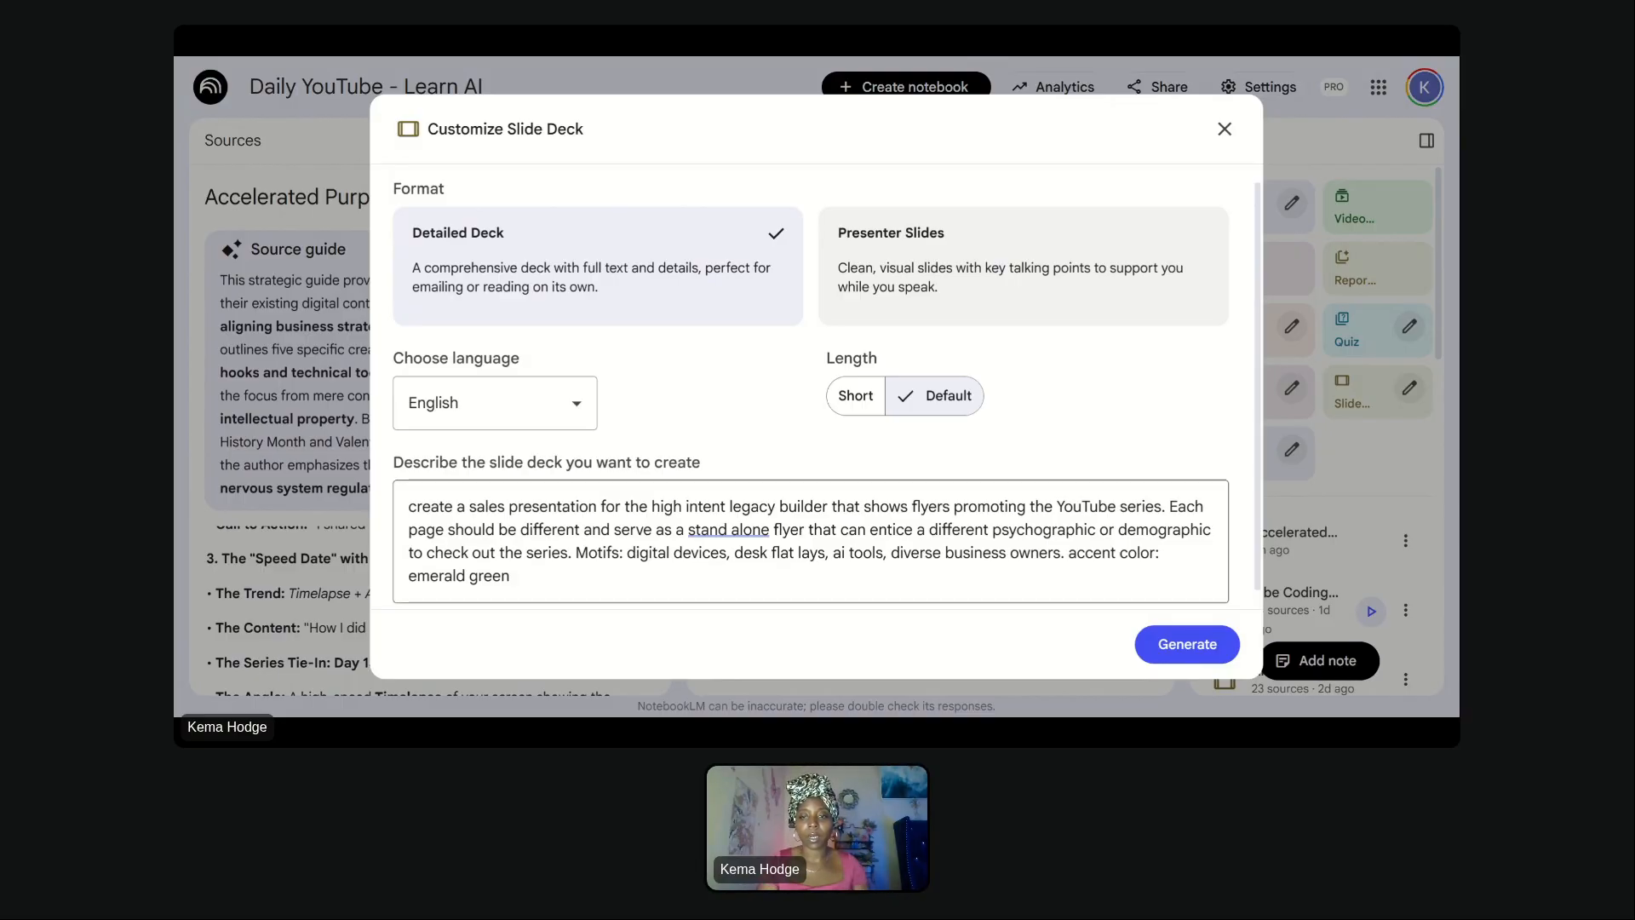
- Insert "audience type," before "psychographic" and replace "check out" with "watch" in the description
click(992, 529)
text(audience type)
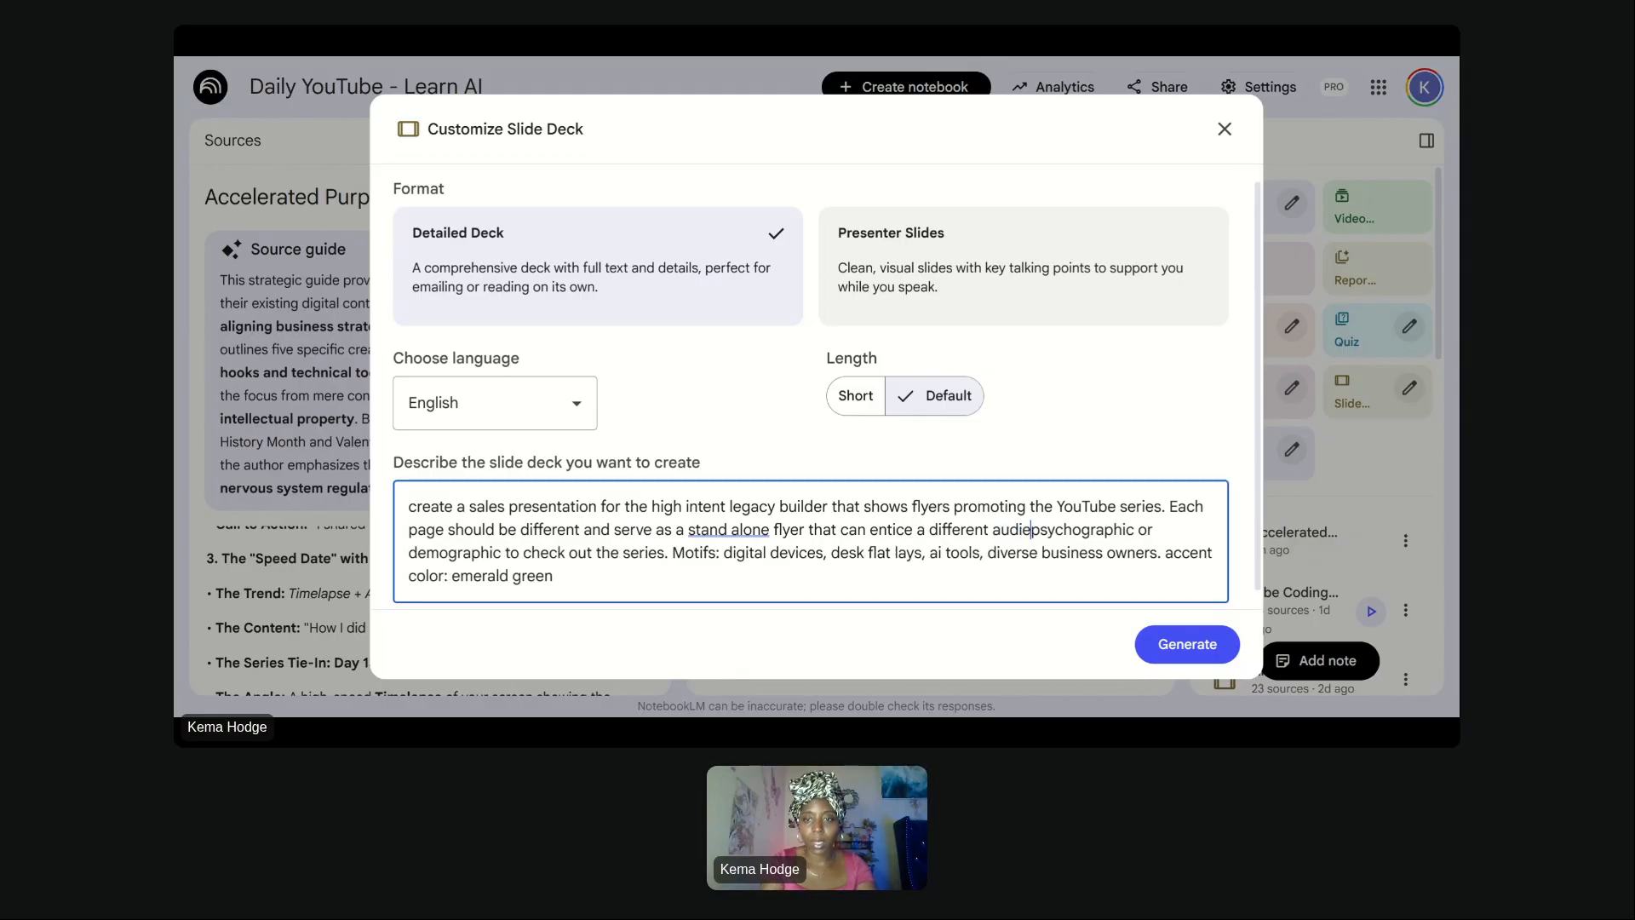
text(,)
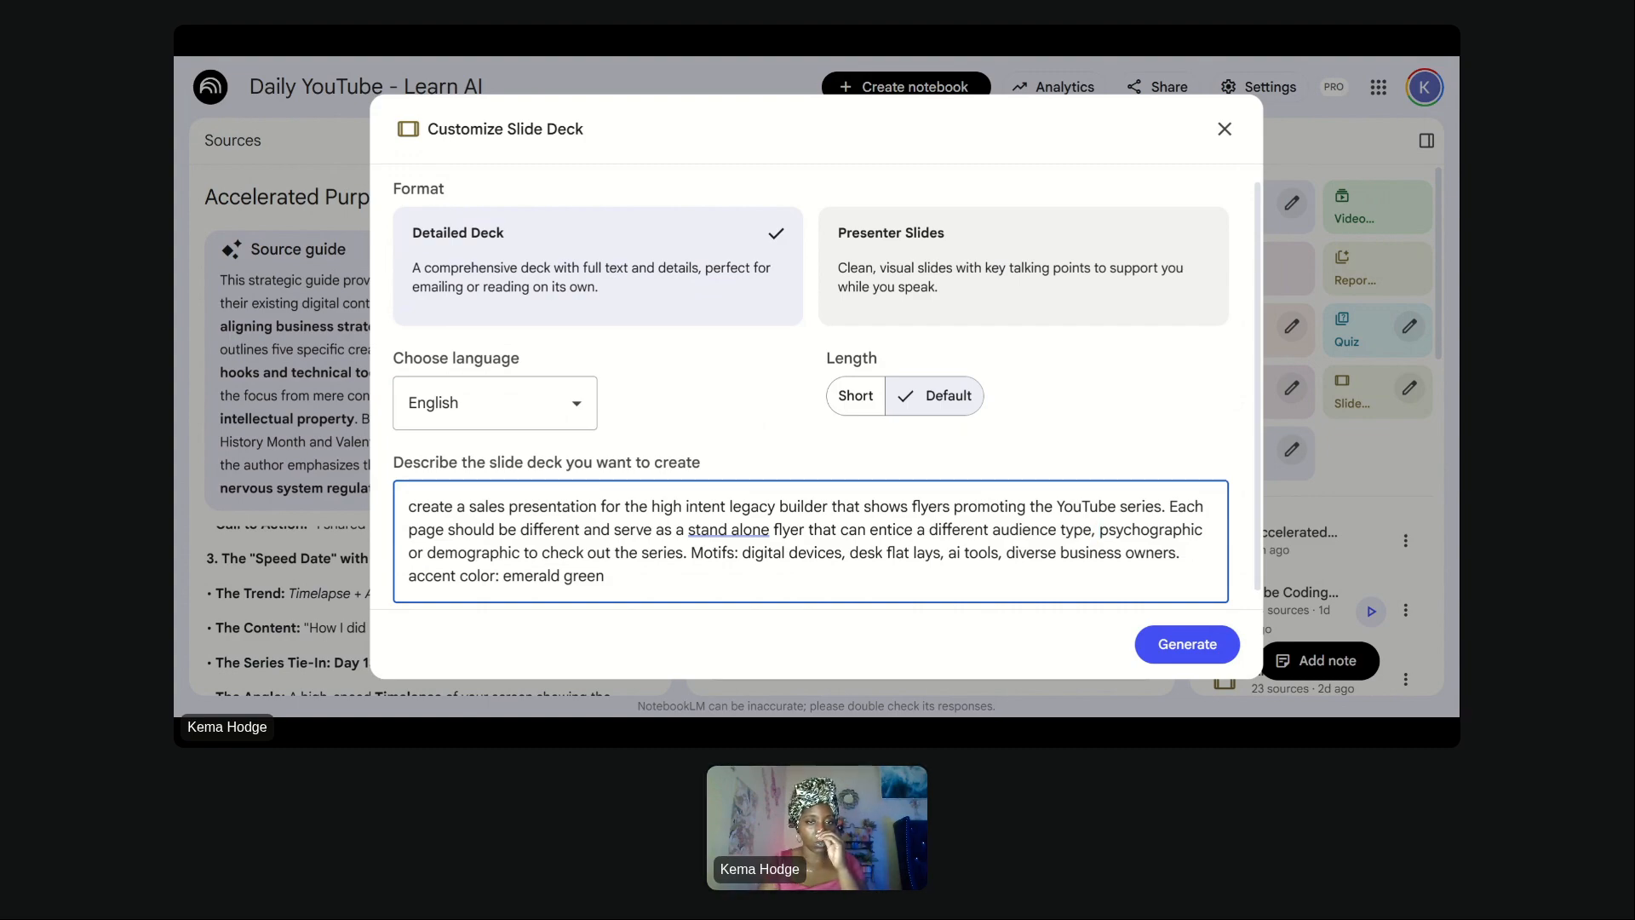
drag(549, 551, 615, 551)
text(watch)
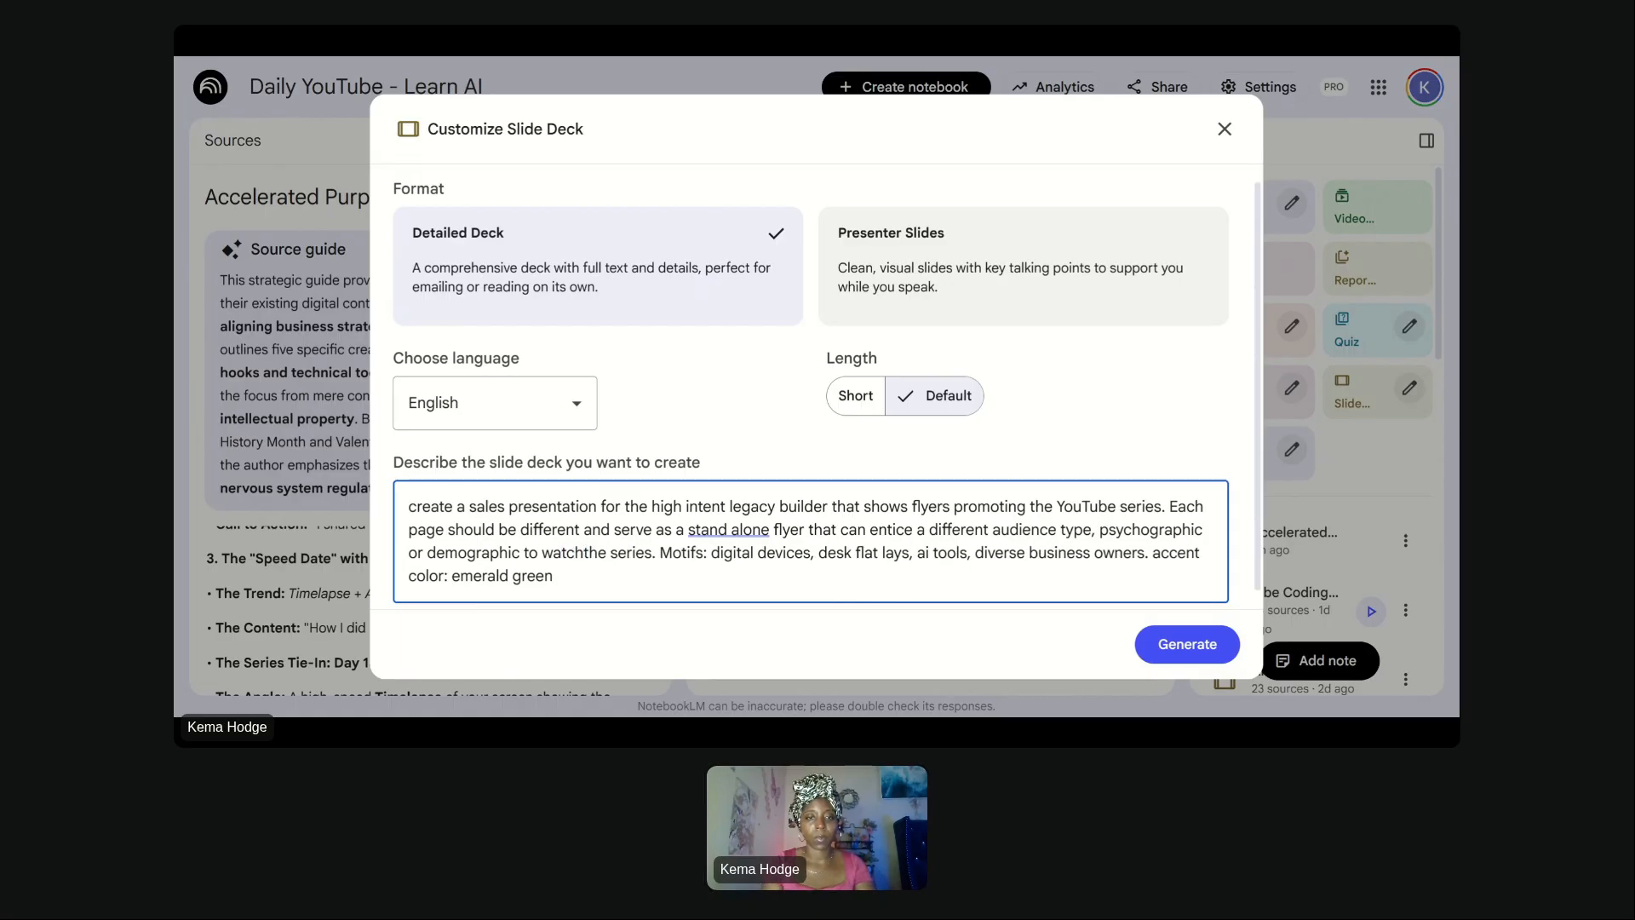
- Insert "use the" before "Motifs" in the slide deck description
click(659, 552)
text(use the A)
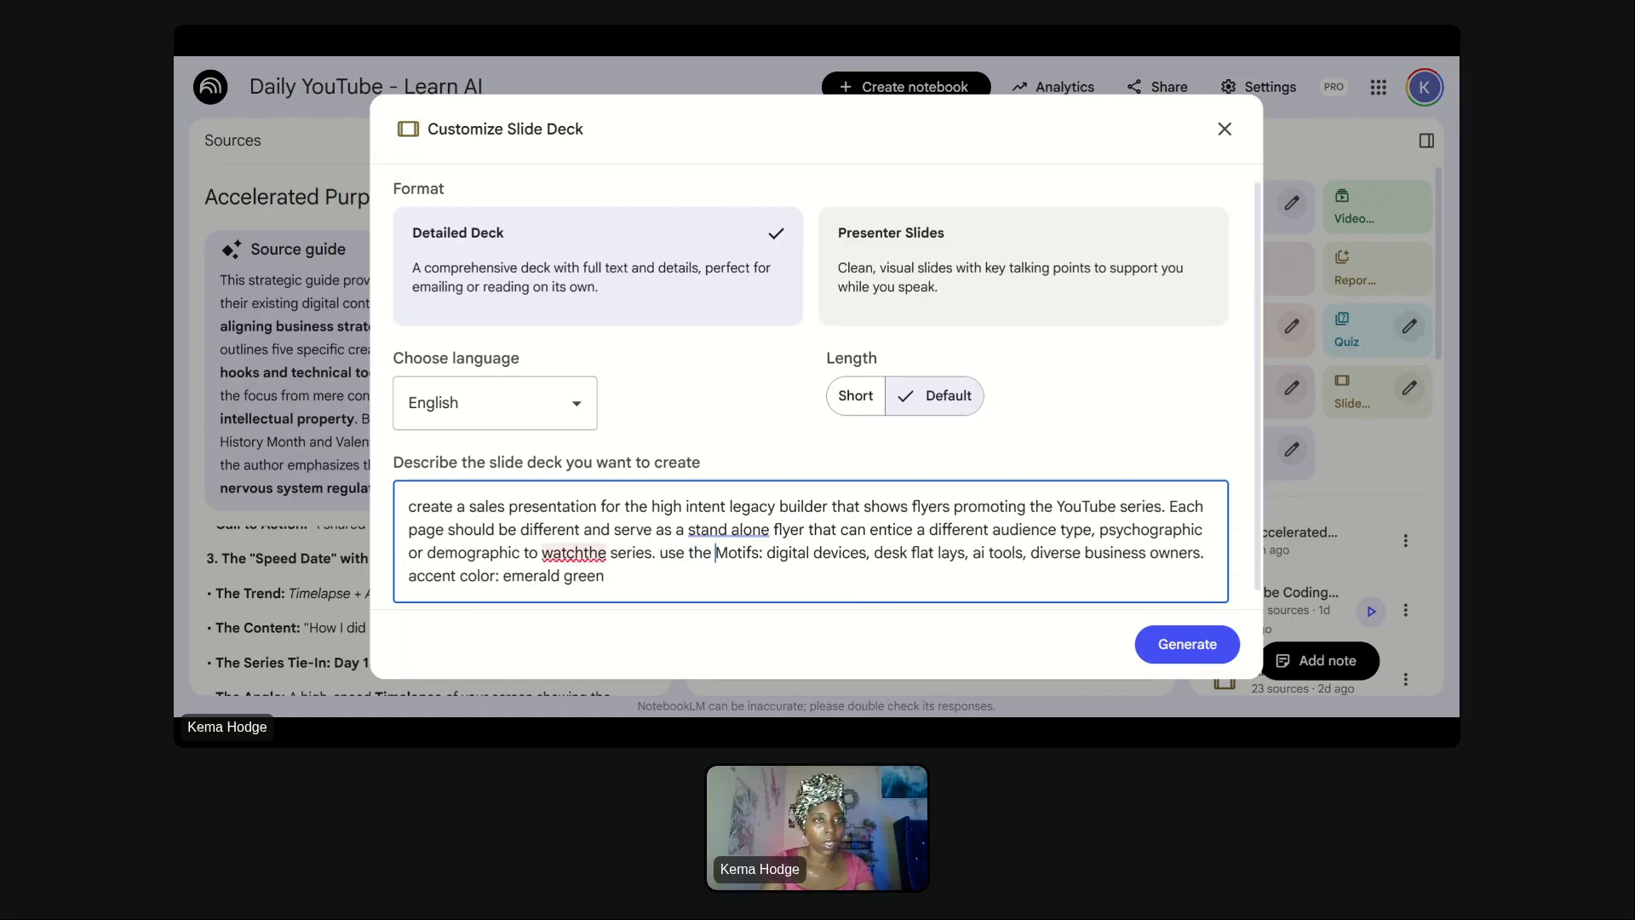
text(ccele)
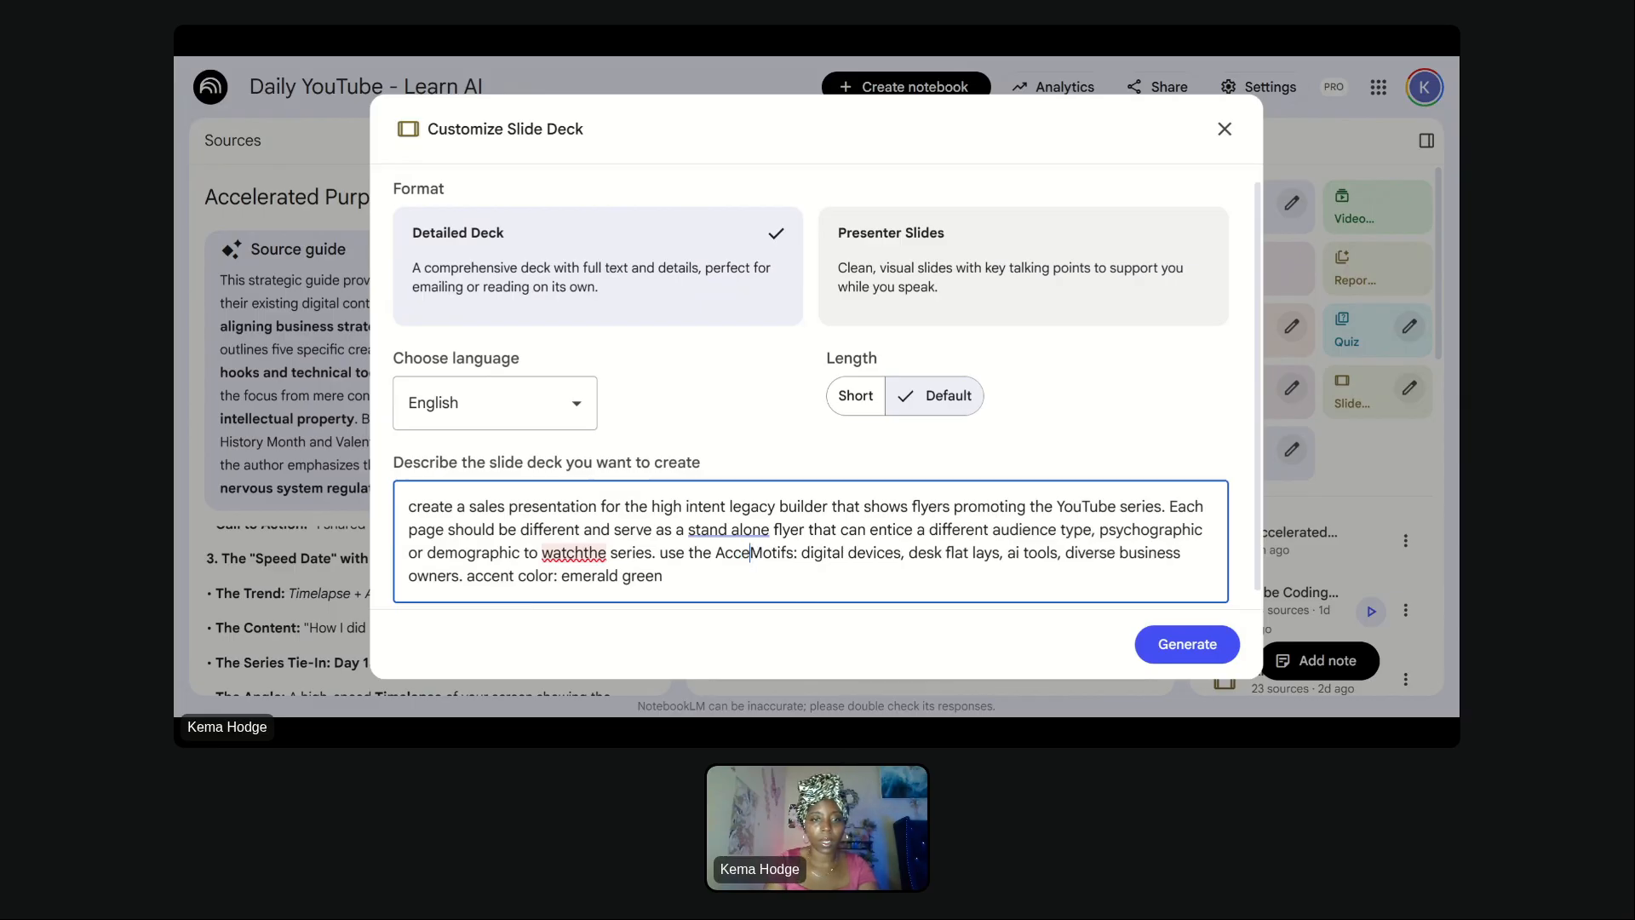
key(BackSpace)
key(BackSpace)
key(BackSpace)
key(BackSpace)
key(BackSpace)
key(BackSpace)
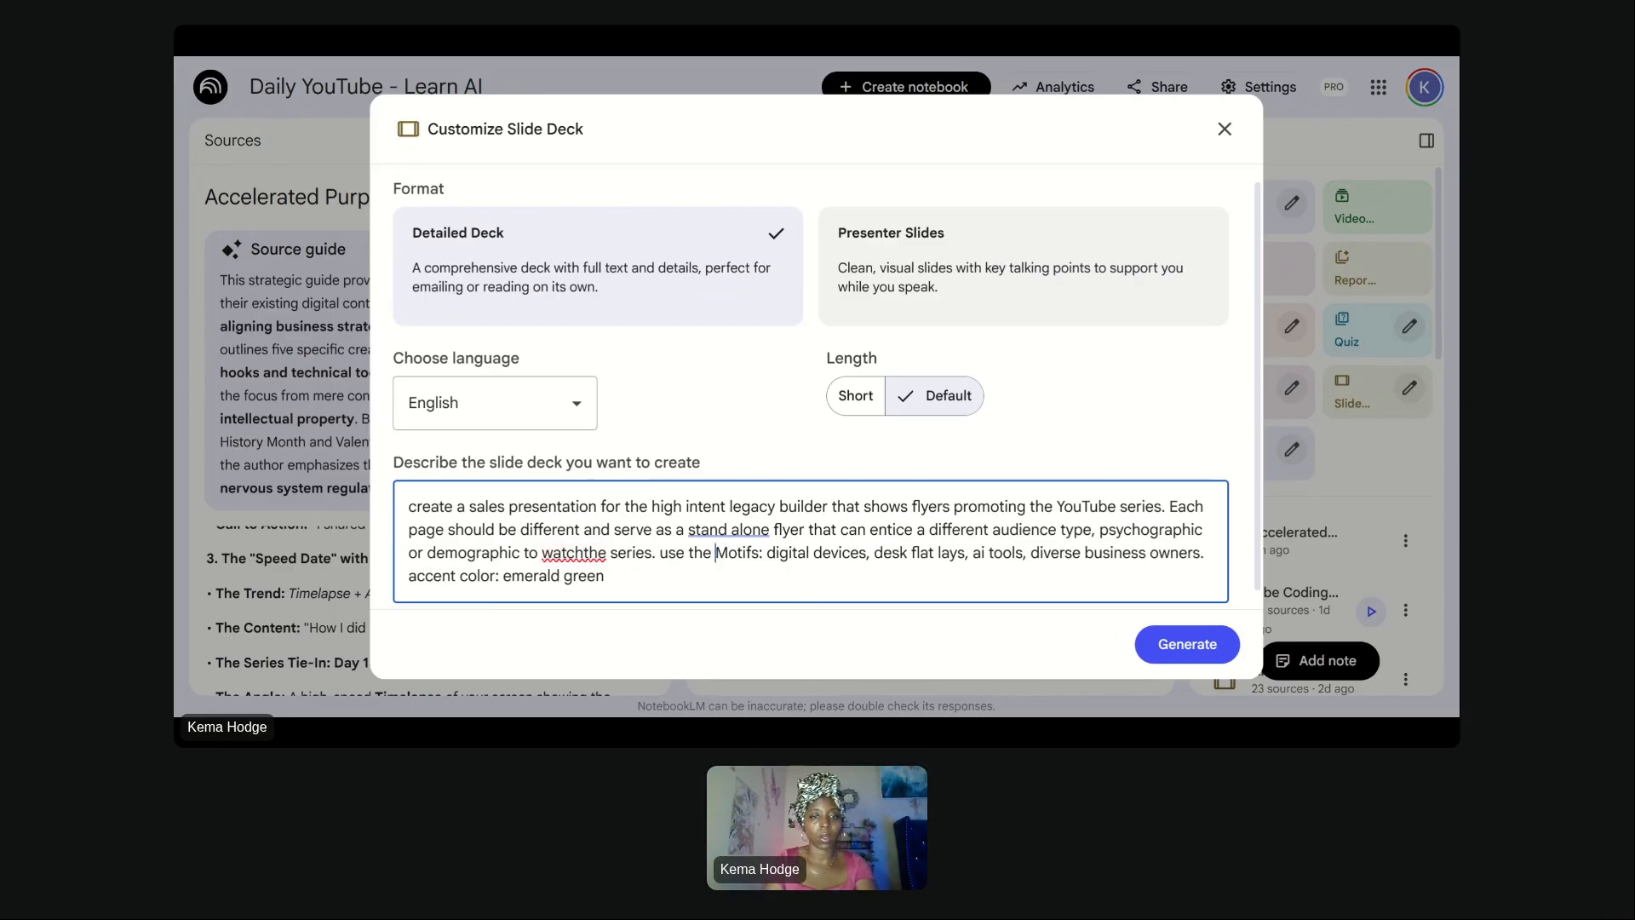
- Cut the entire description and close the Customize Slide Deck dialog without generating
key(ctrl+a)
key(BackSpace)
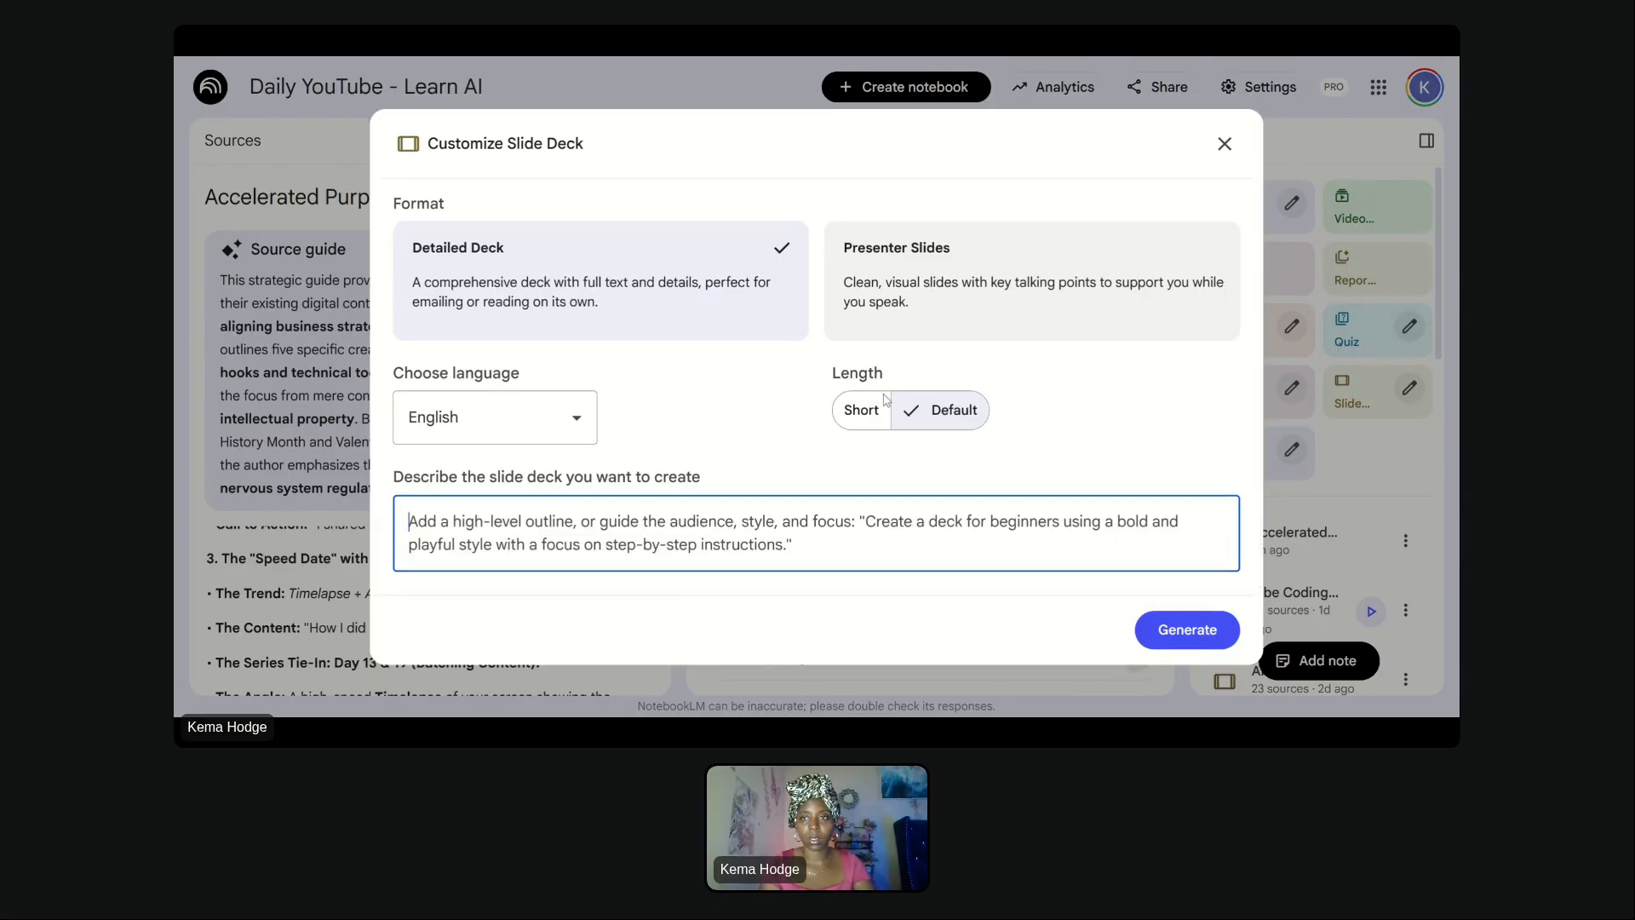
click(1226, 143)
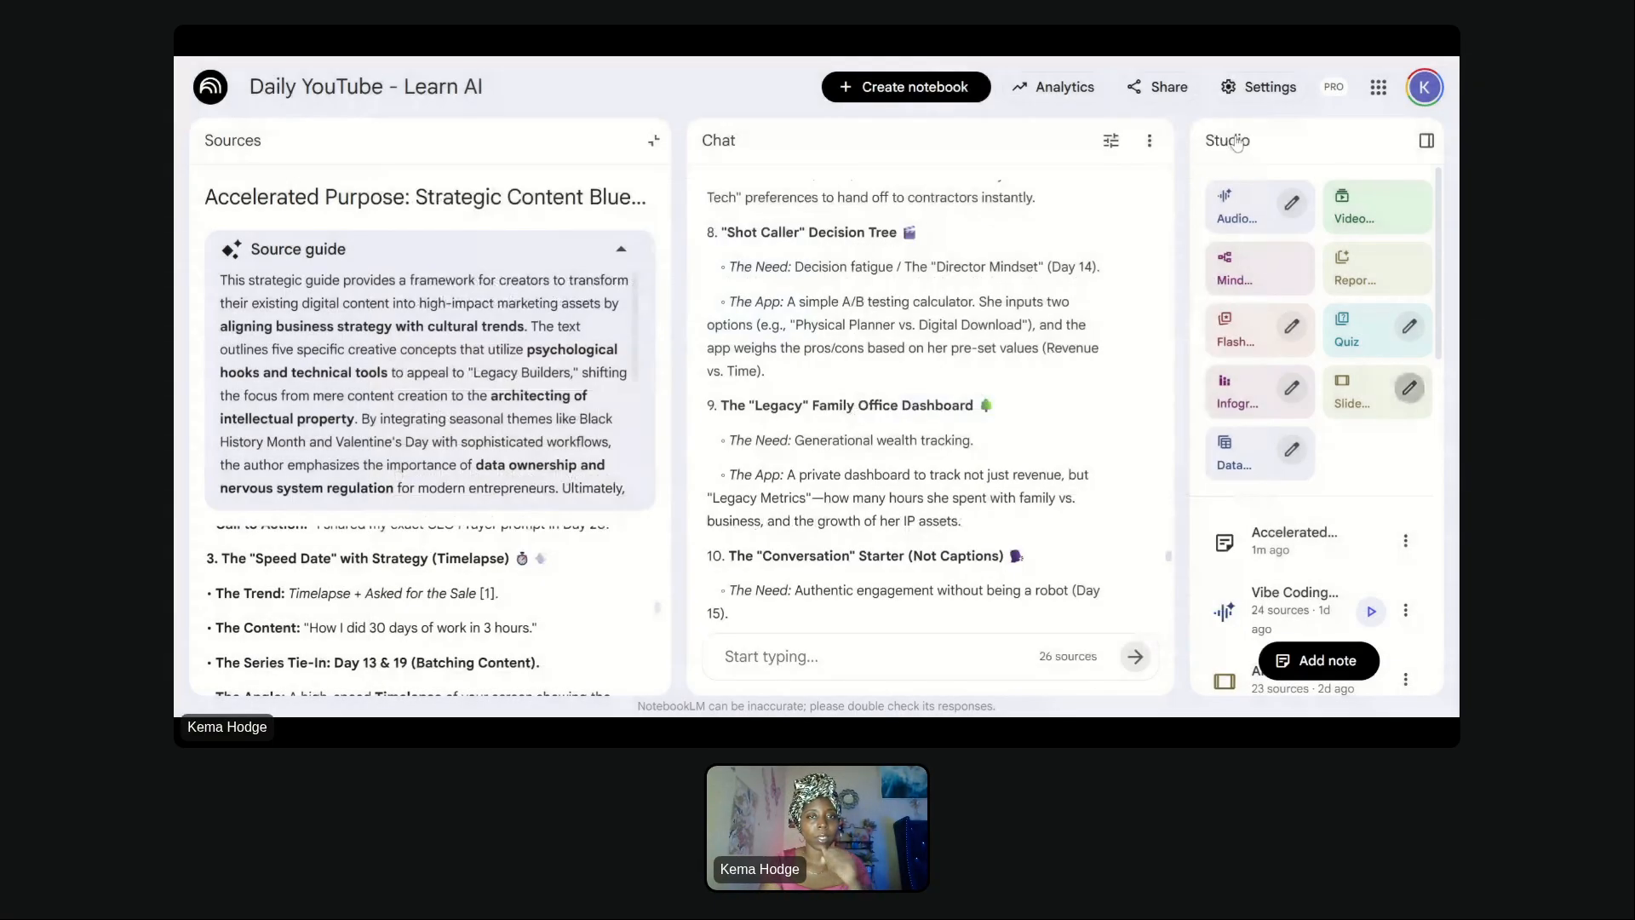
- Rename the Accelerated Purpose: Strategic Content Blueprints source to "Custom YT Trend Strategy - Feb"
click(654, 142)
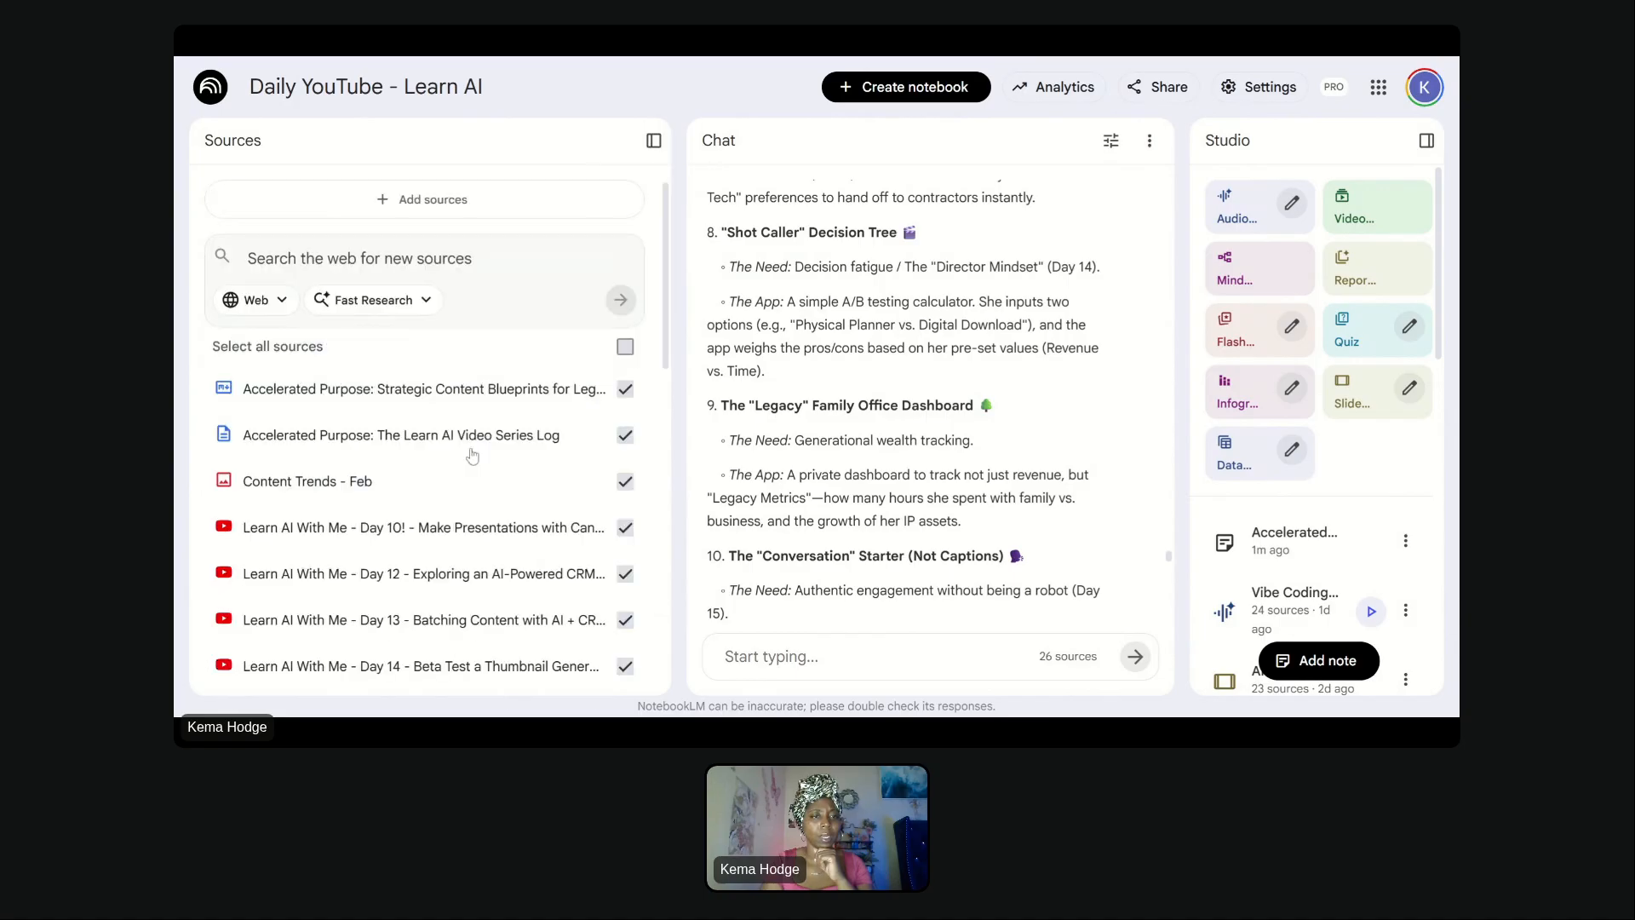
click(223, 389)
click(282, 489)
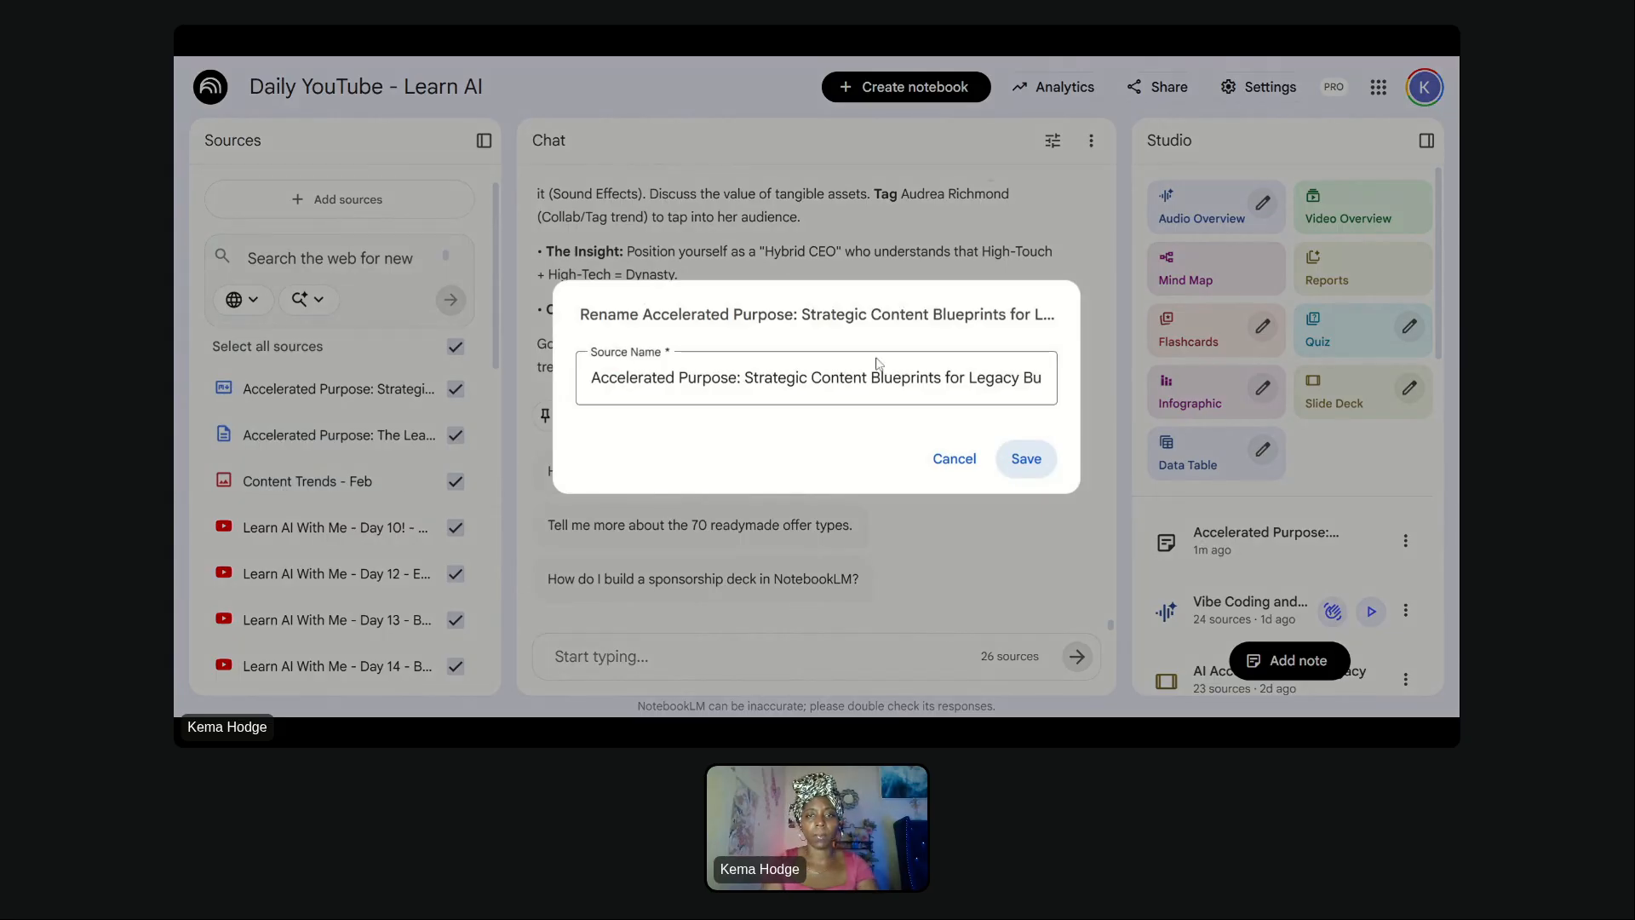
click(878, 363)
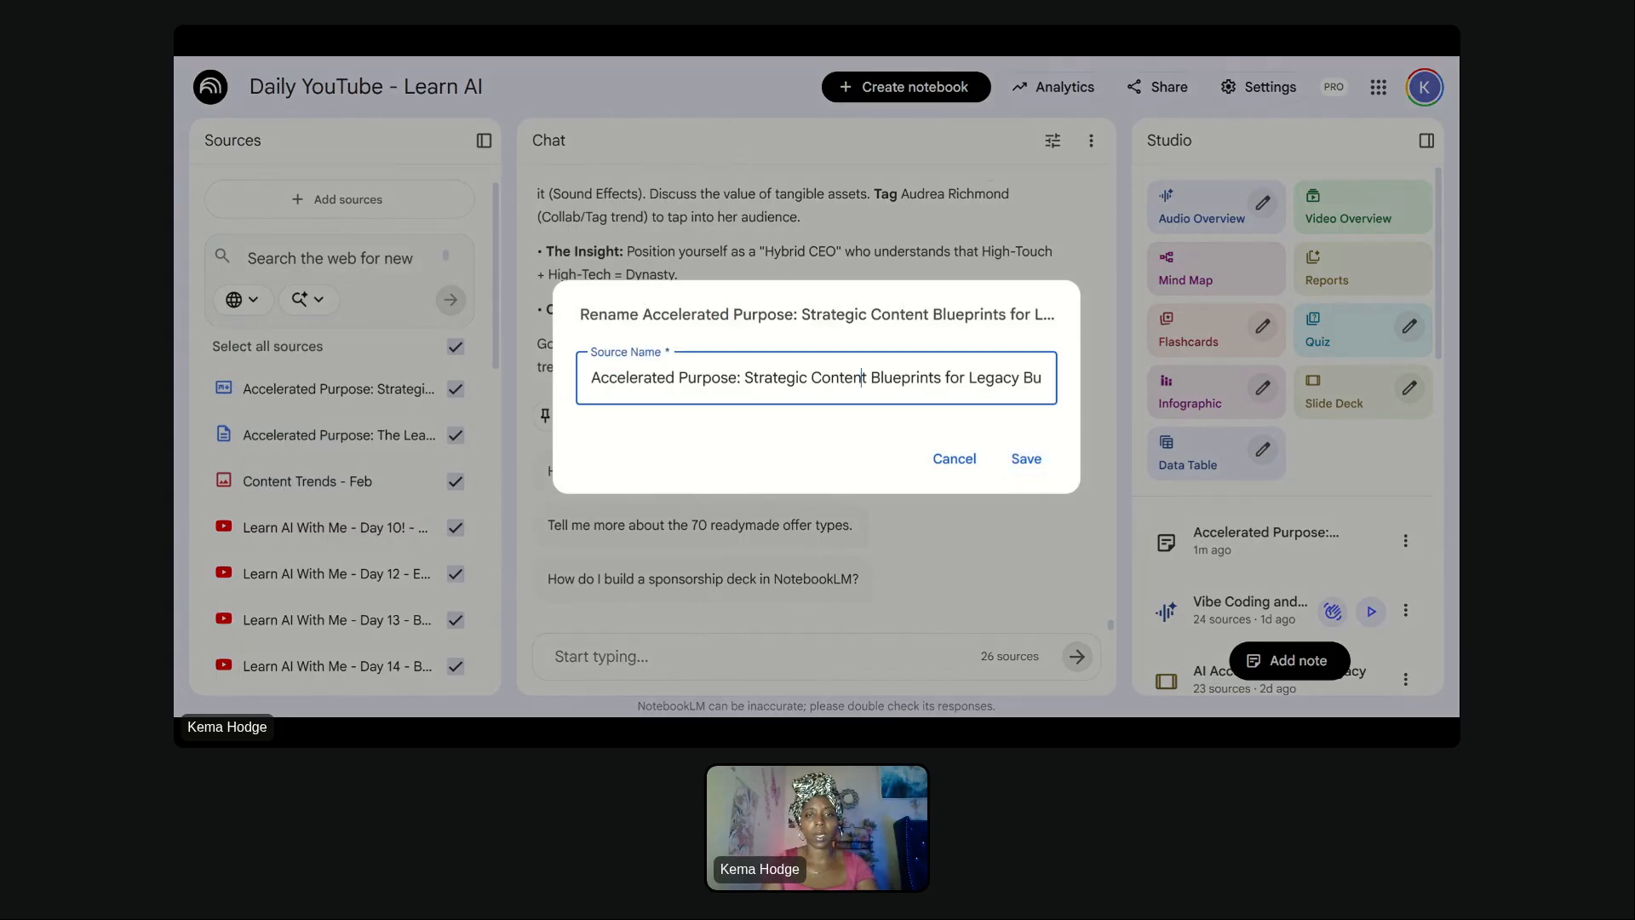
key(ctrl+a)
text(Custom YT Trend)
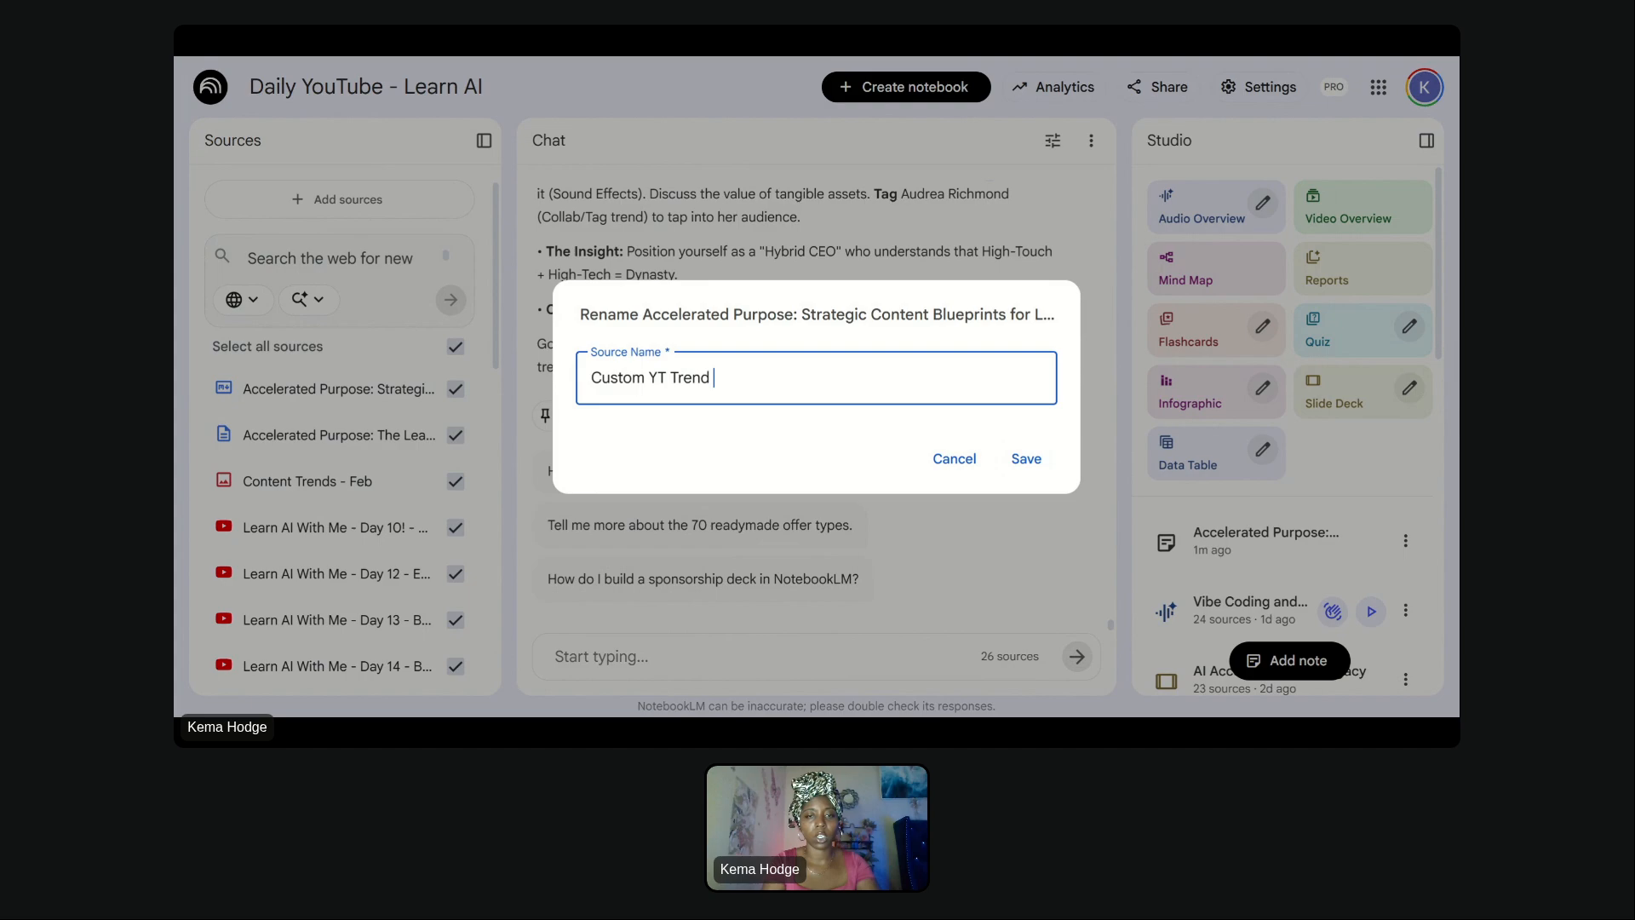
text( Strategy - Feb)
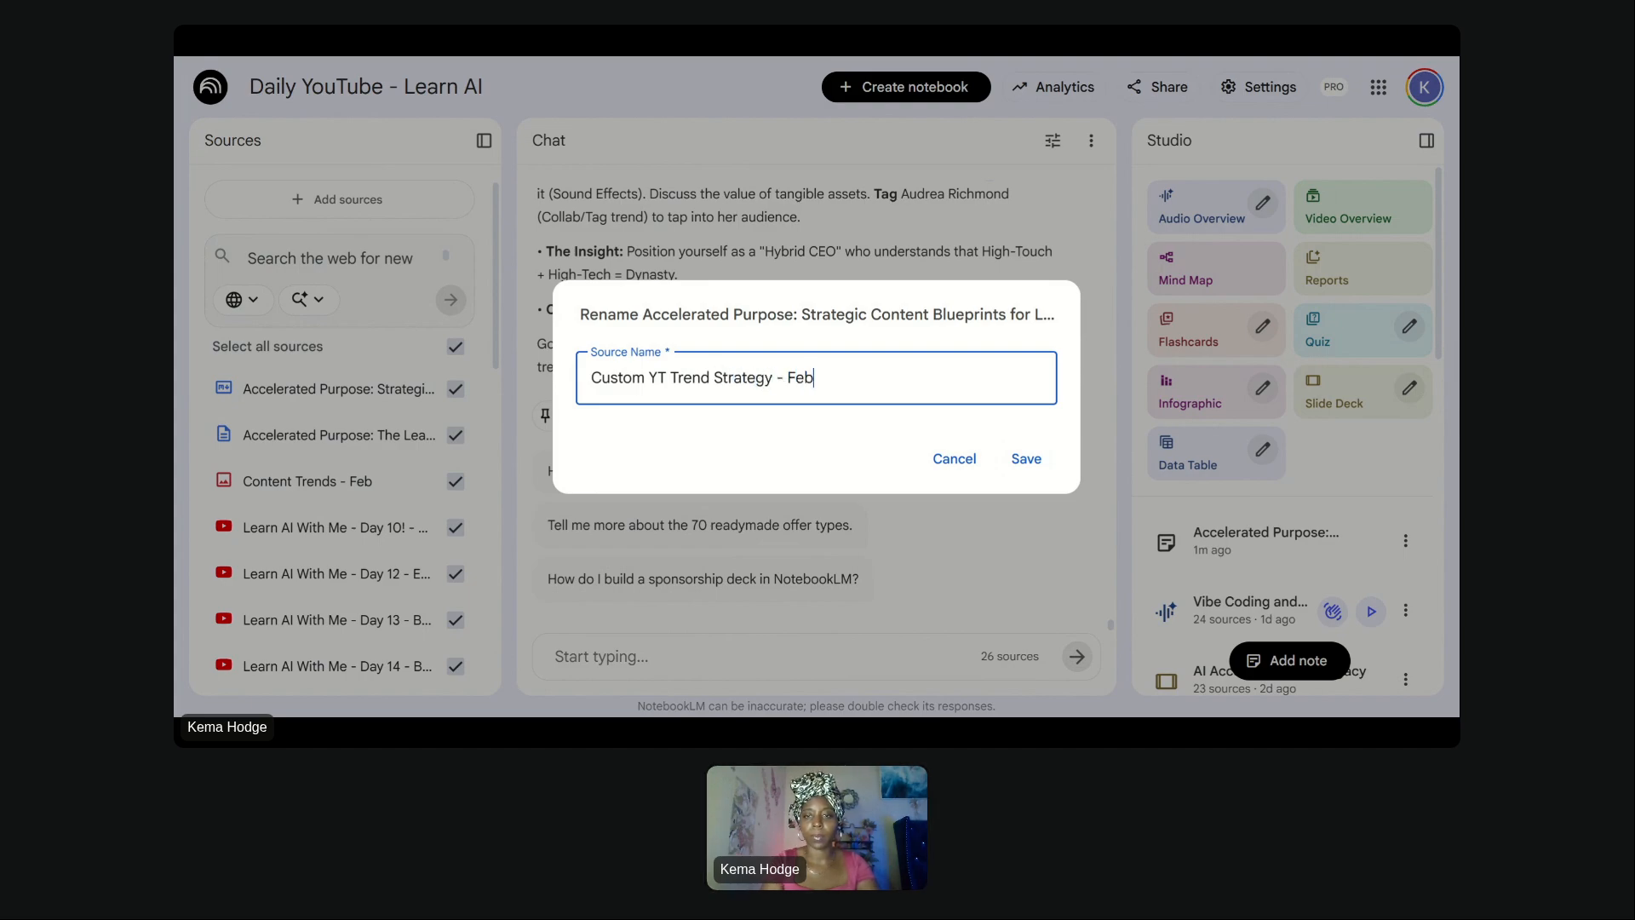
click(1027, 459)
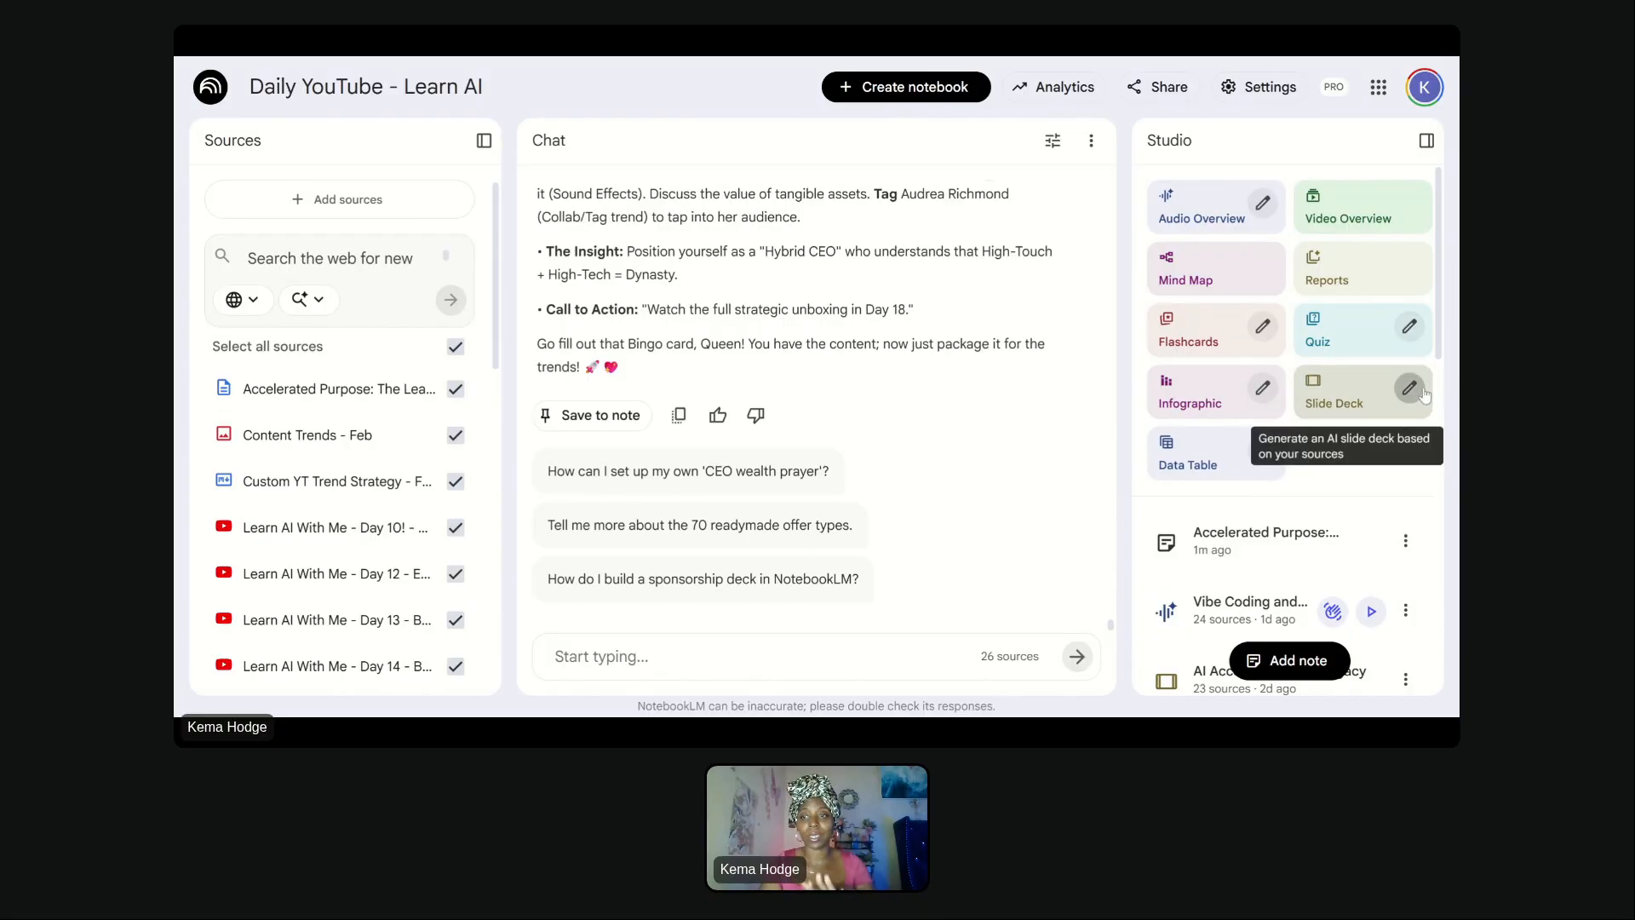
- Reopen the slide deck customization and paste the edited flyer description
click(1409, 389)
text(create a sales presentation for the high intent legacy builder that shows flyers promoting the YouTube series. Each page should be different and serve as a stand alone flyer that can entice a different audience type, psychographic or demographic to watchthe series. use the Motifs: digital devices, desk flat lays, ai tools, diverse business owners. accent color: emerald green)
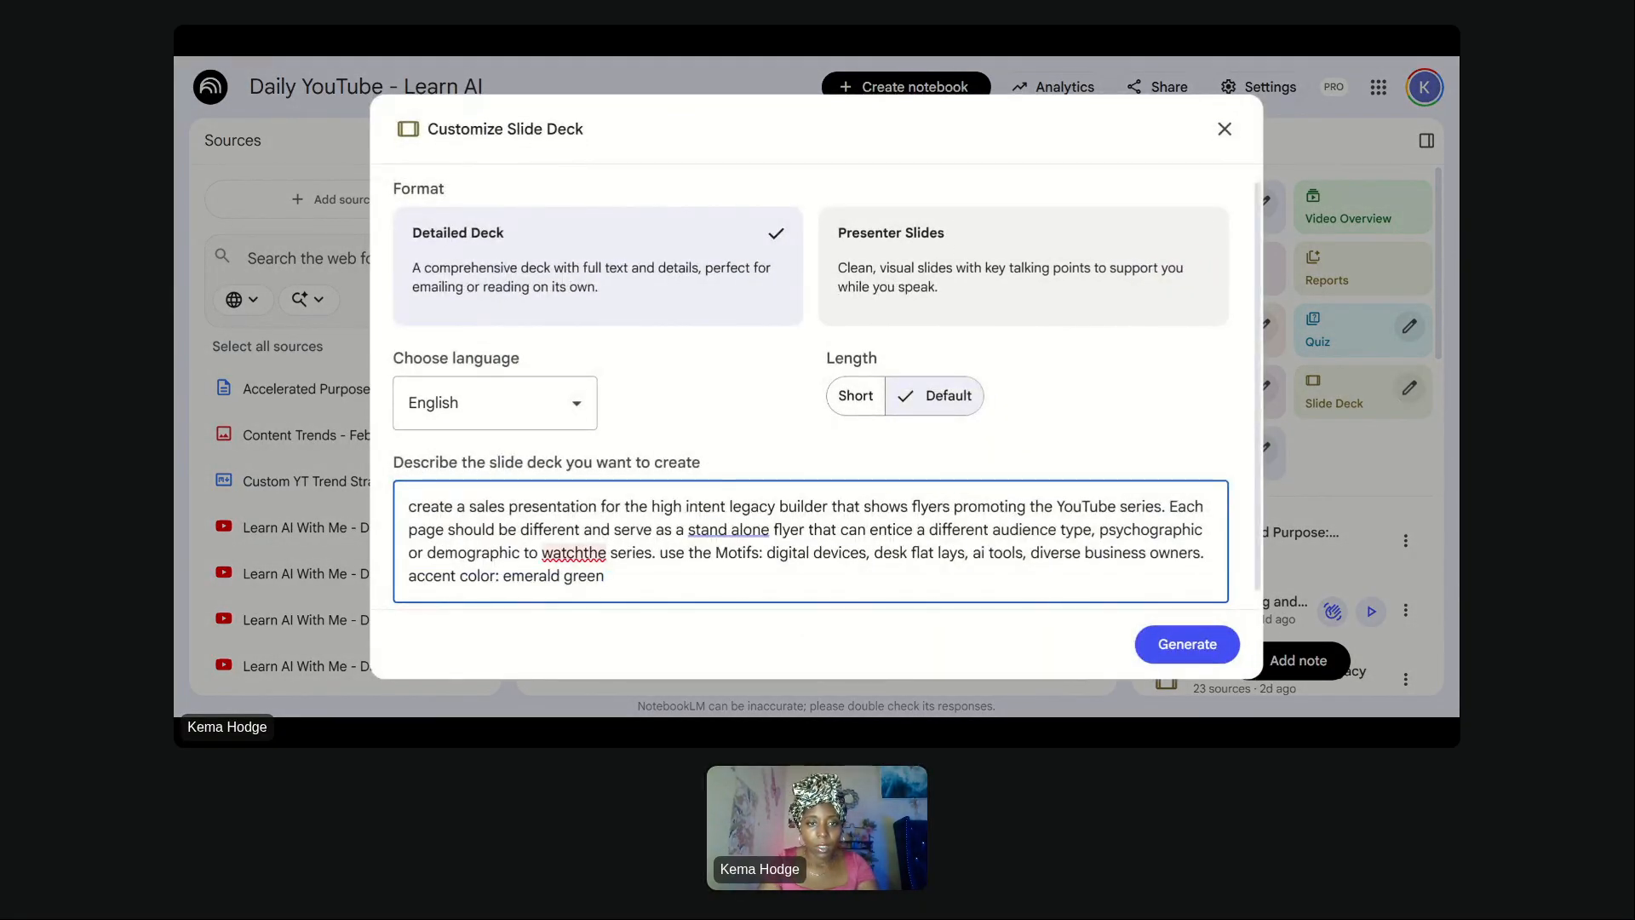
- Fix "watch the series" and insert "Content" before "Motifs" in the description
click(584, 553)
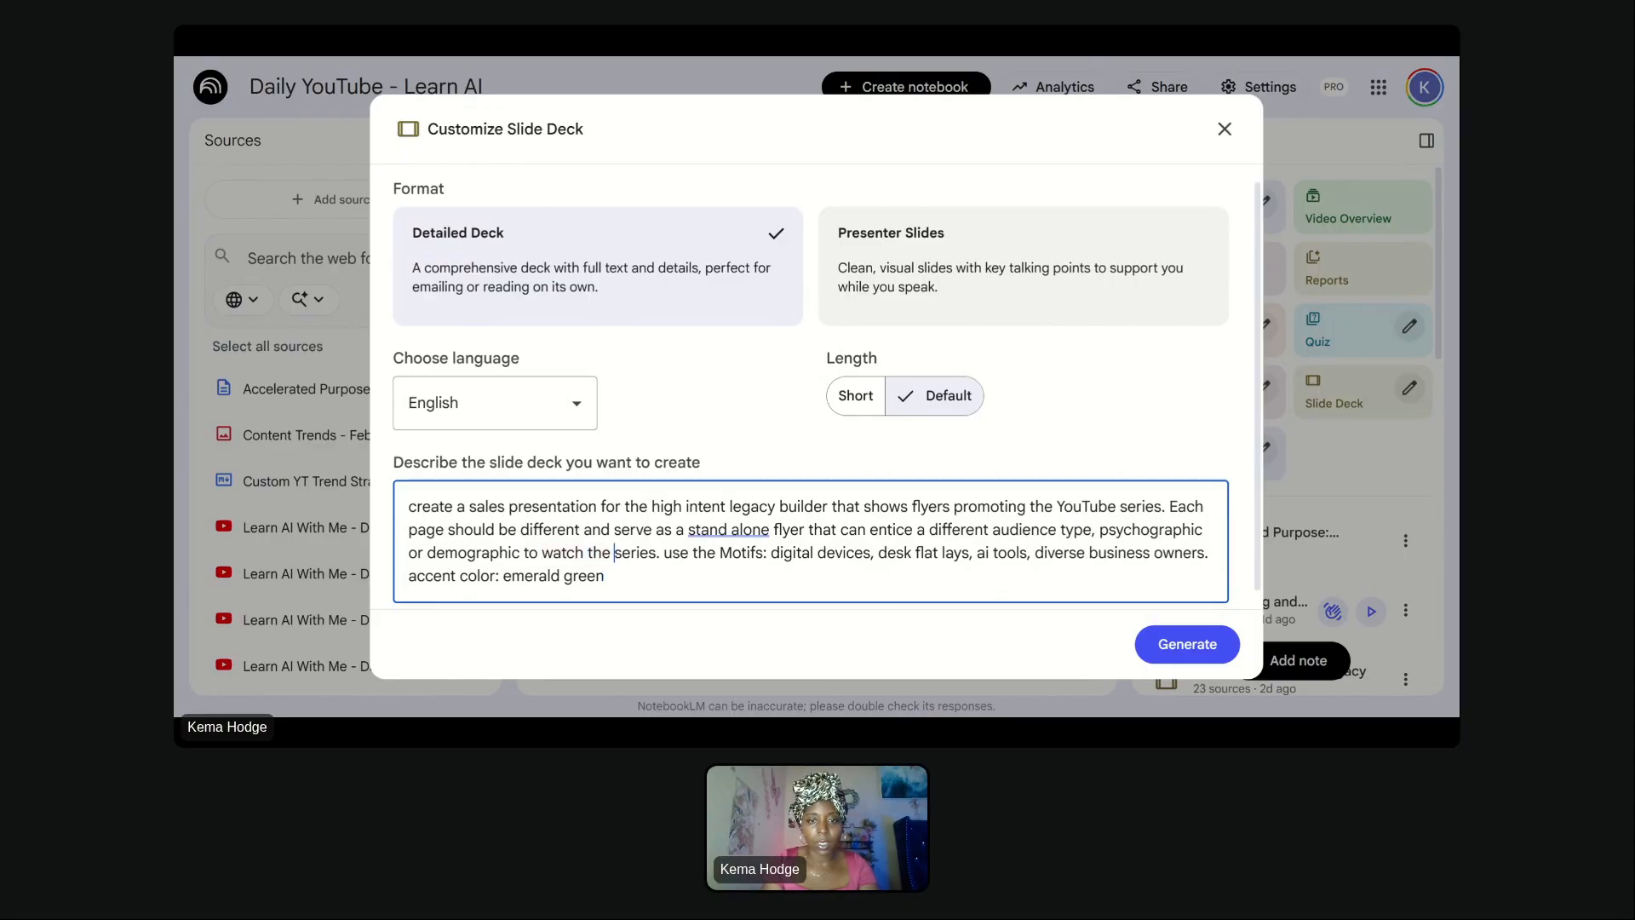
text(Content)
click(719, 552)
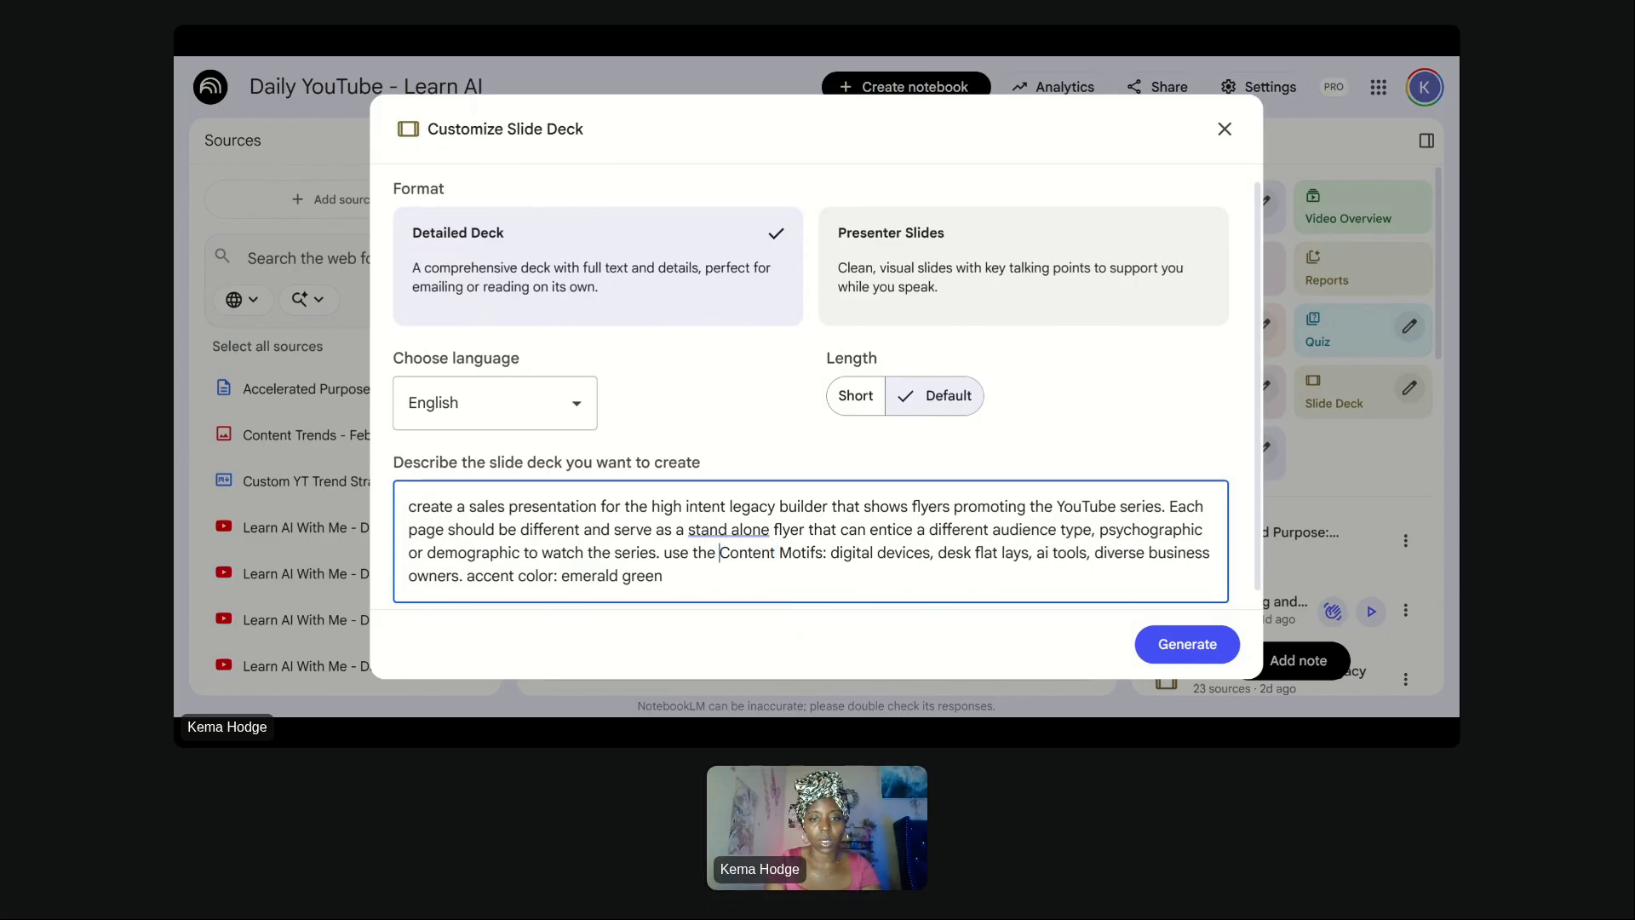
- Insert "Custom YT Trend Strategy for Feb as how to pitch different audiences." before "Content Motifs" in the slide deck description
text(Custom Y)
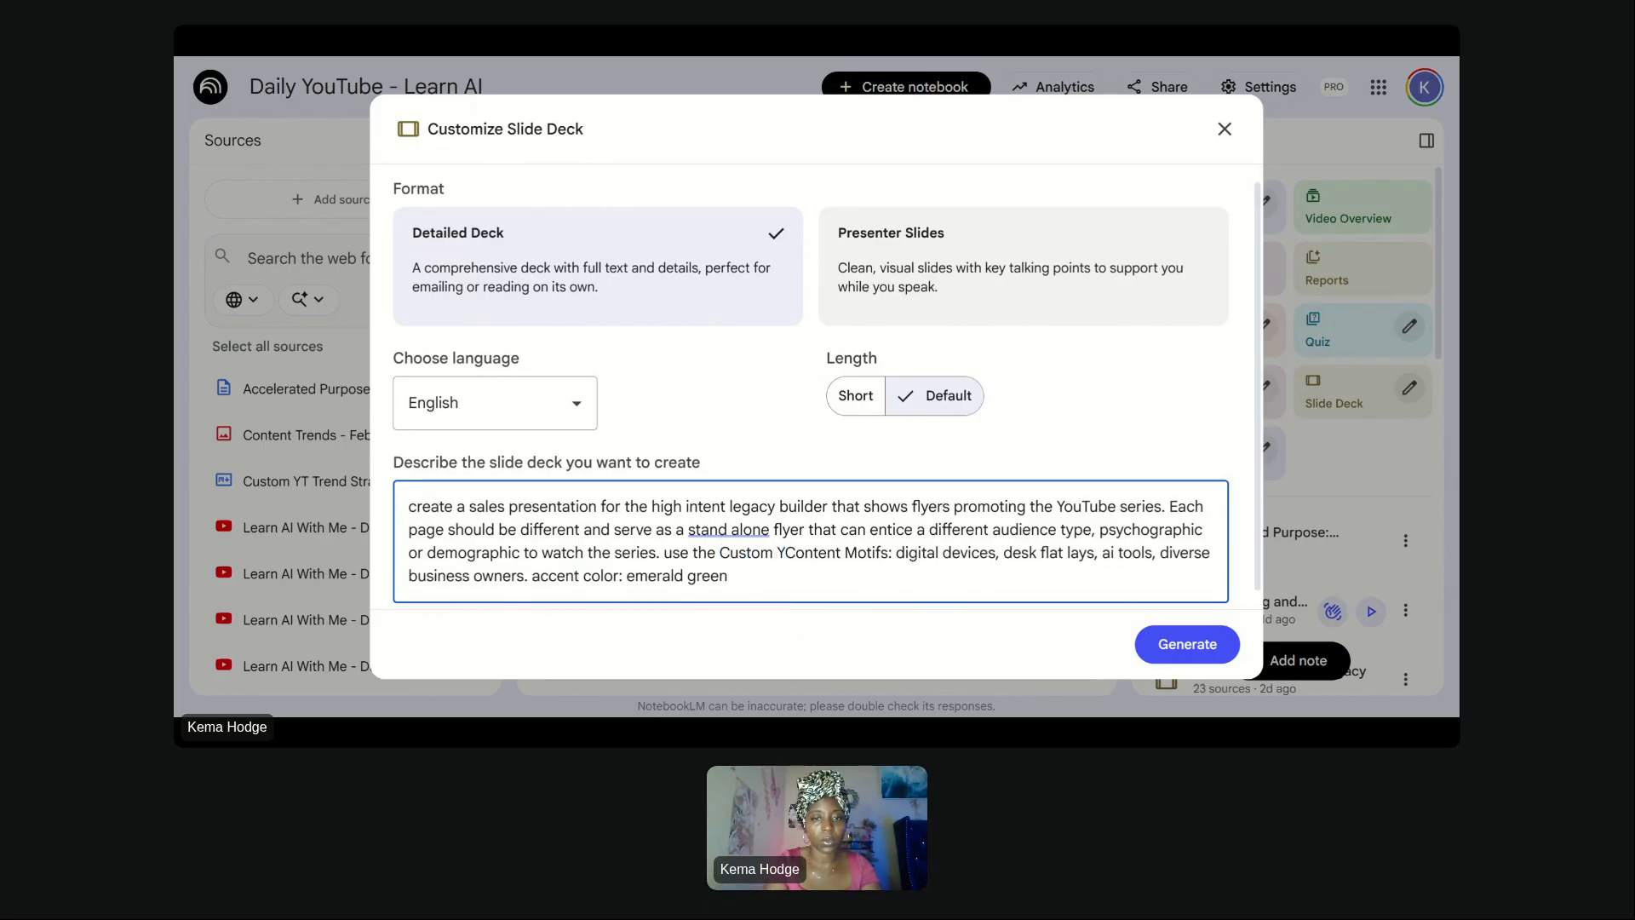
text(T Trend )
text(Strategy for )
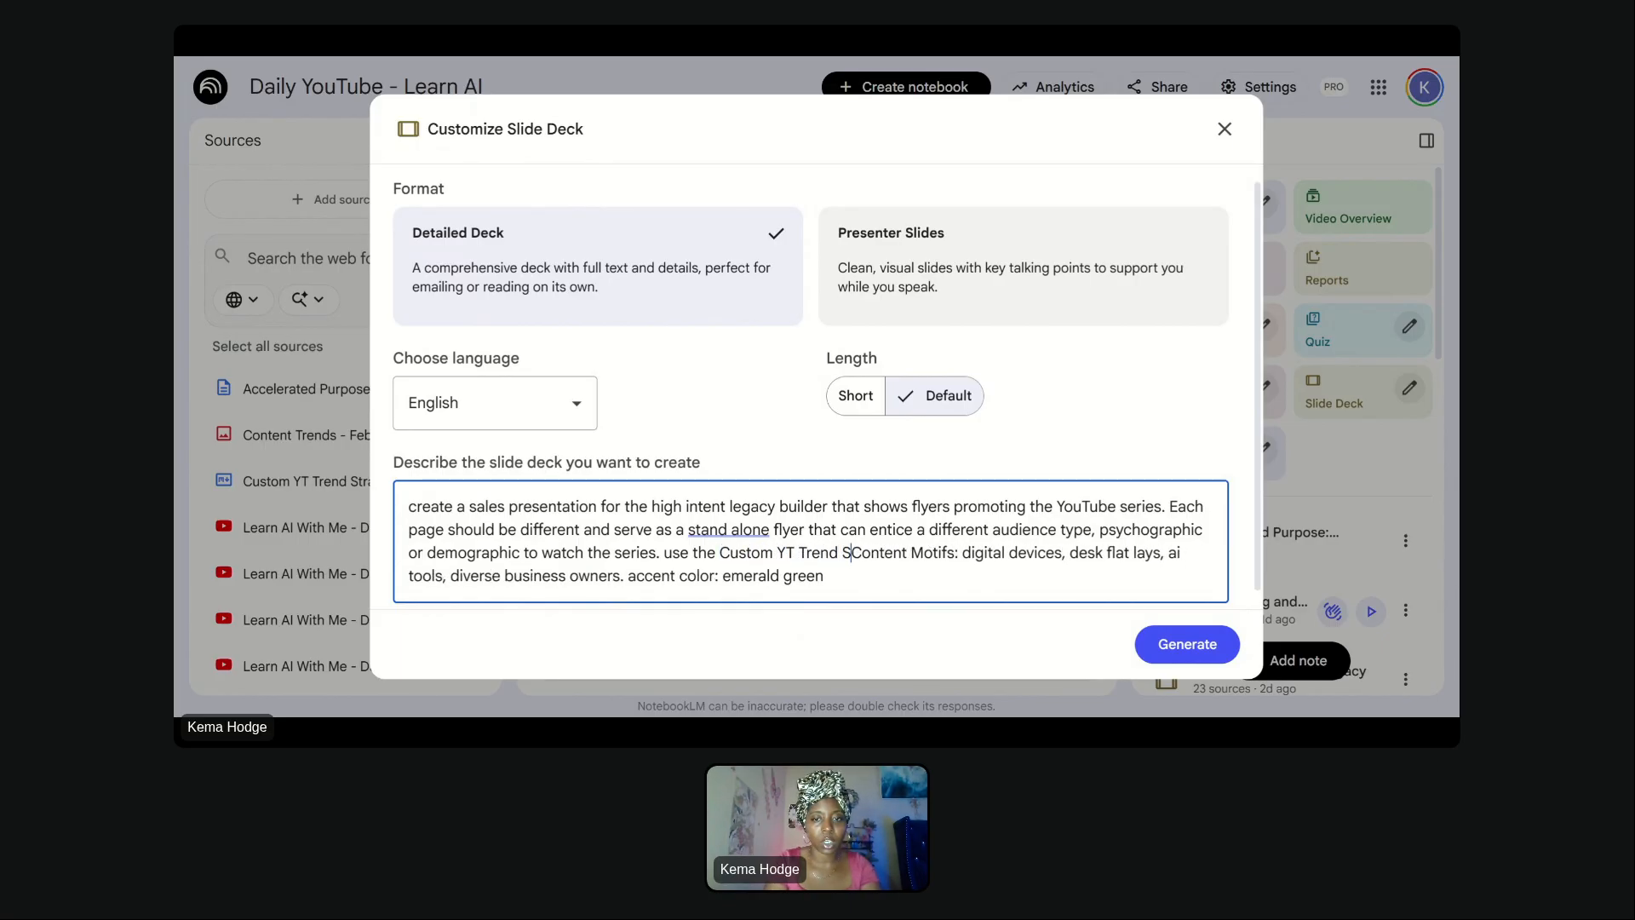
text(Feb to)
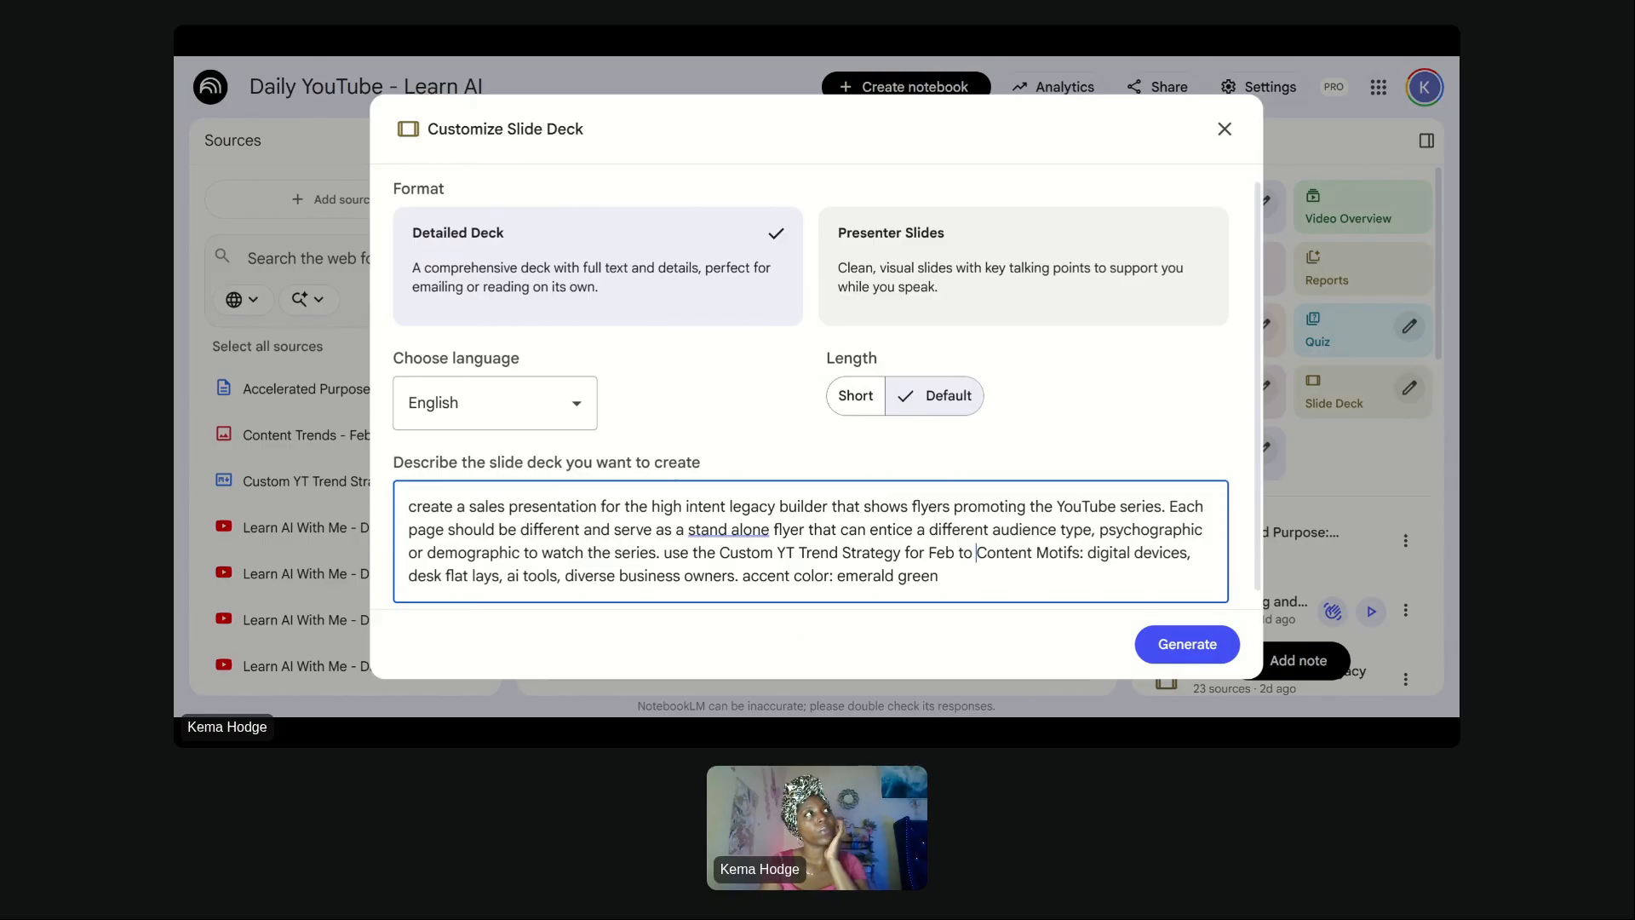
key(BackSpace)
key(BackSpace)
key(BackSpace)
text(as)
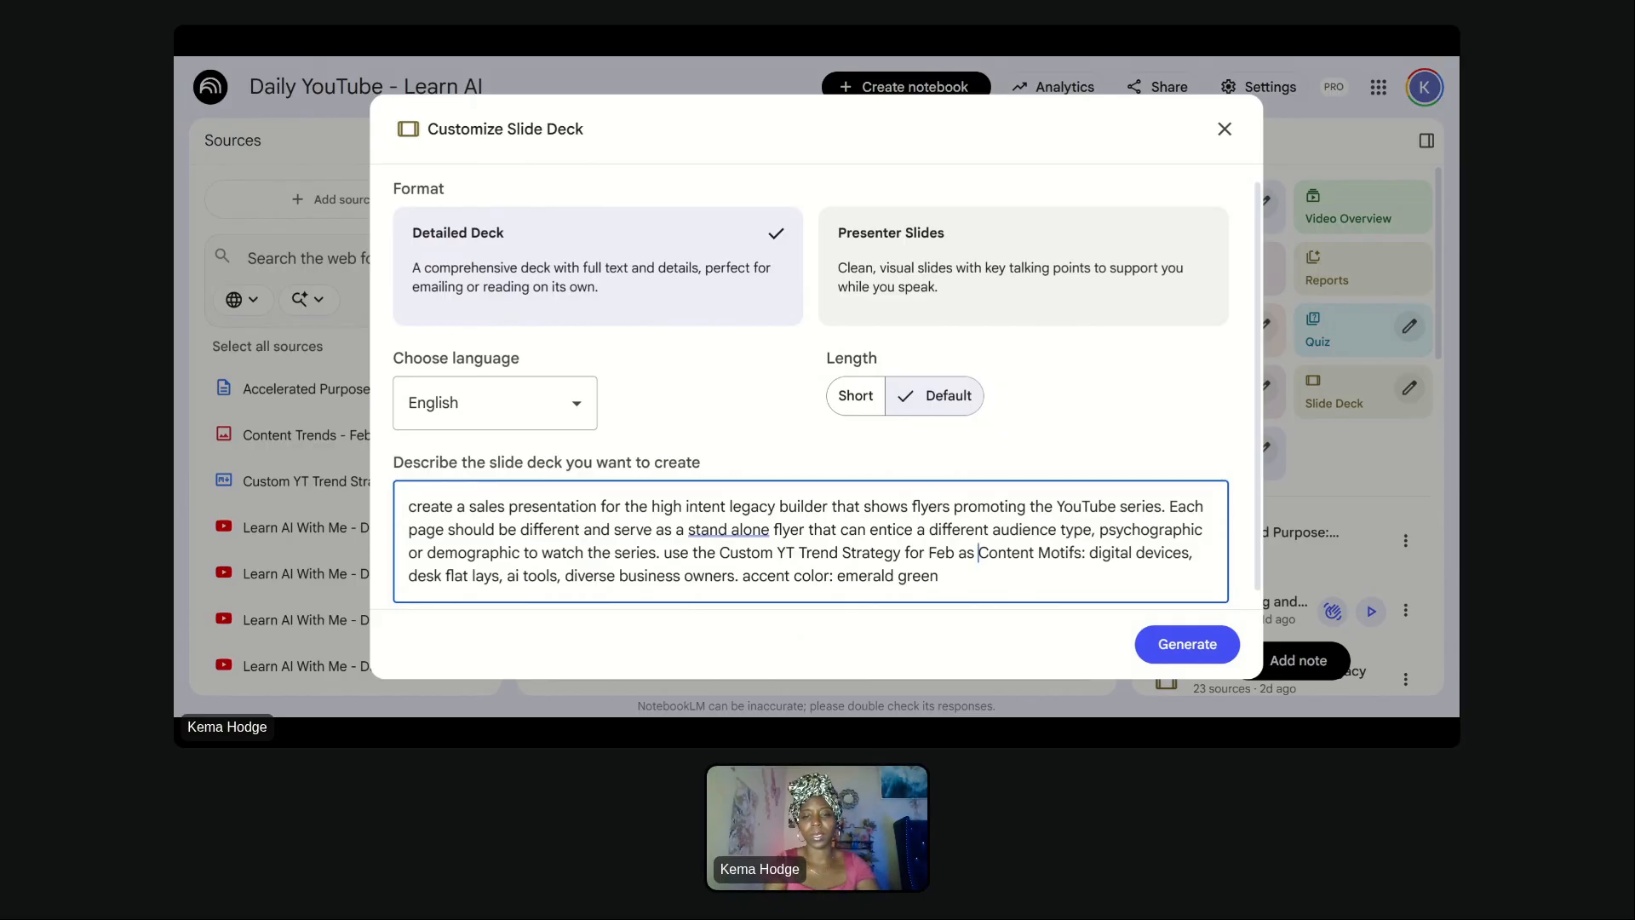
text(how to pitch)
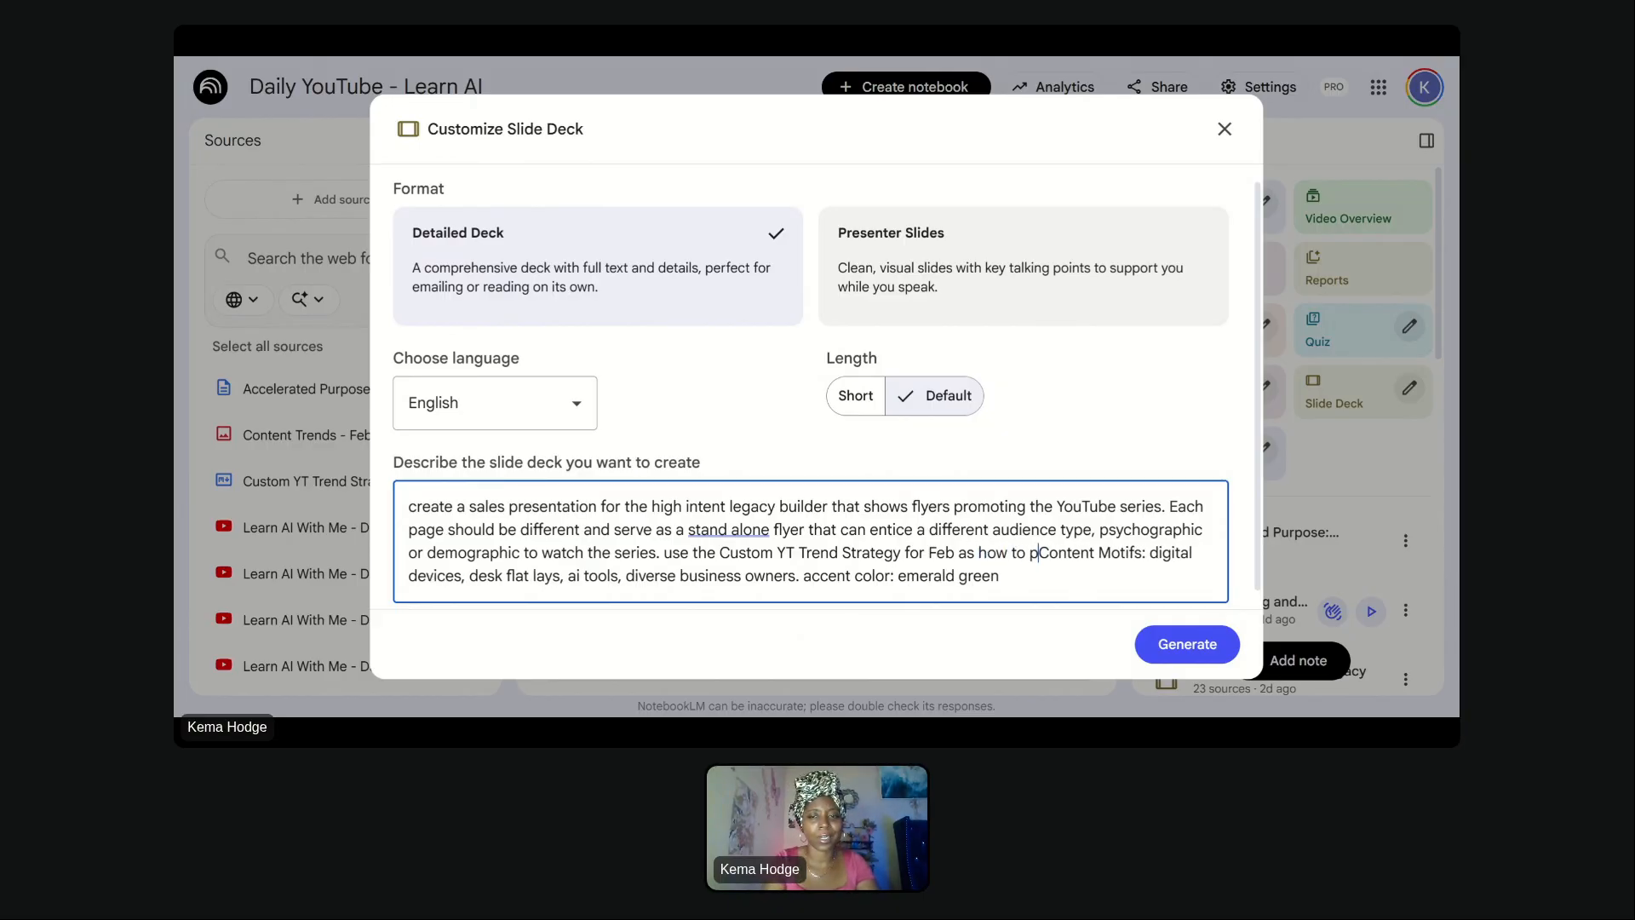
text(.)
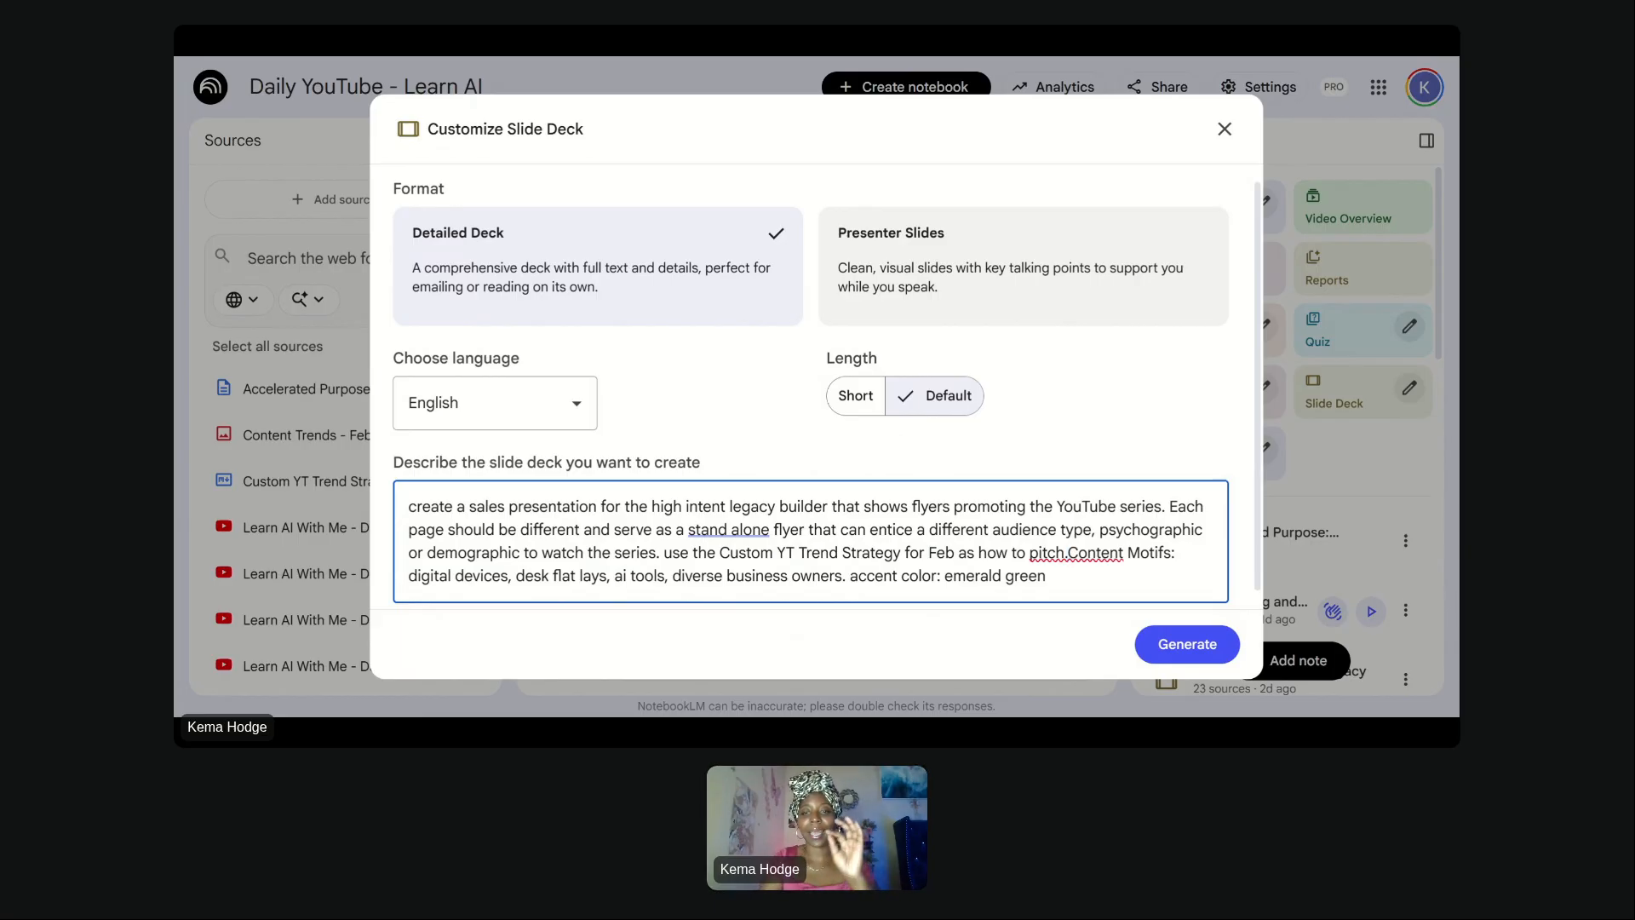
key(BackSpace)
text(different a)
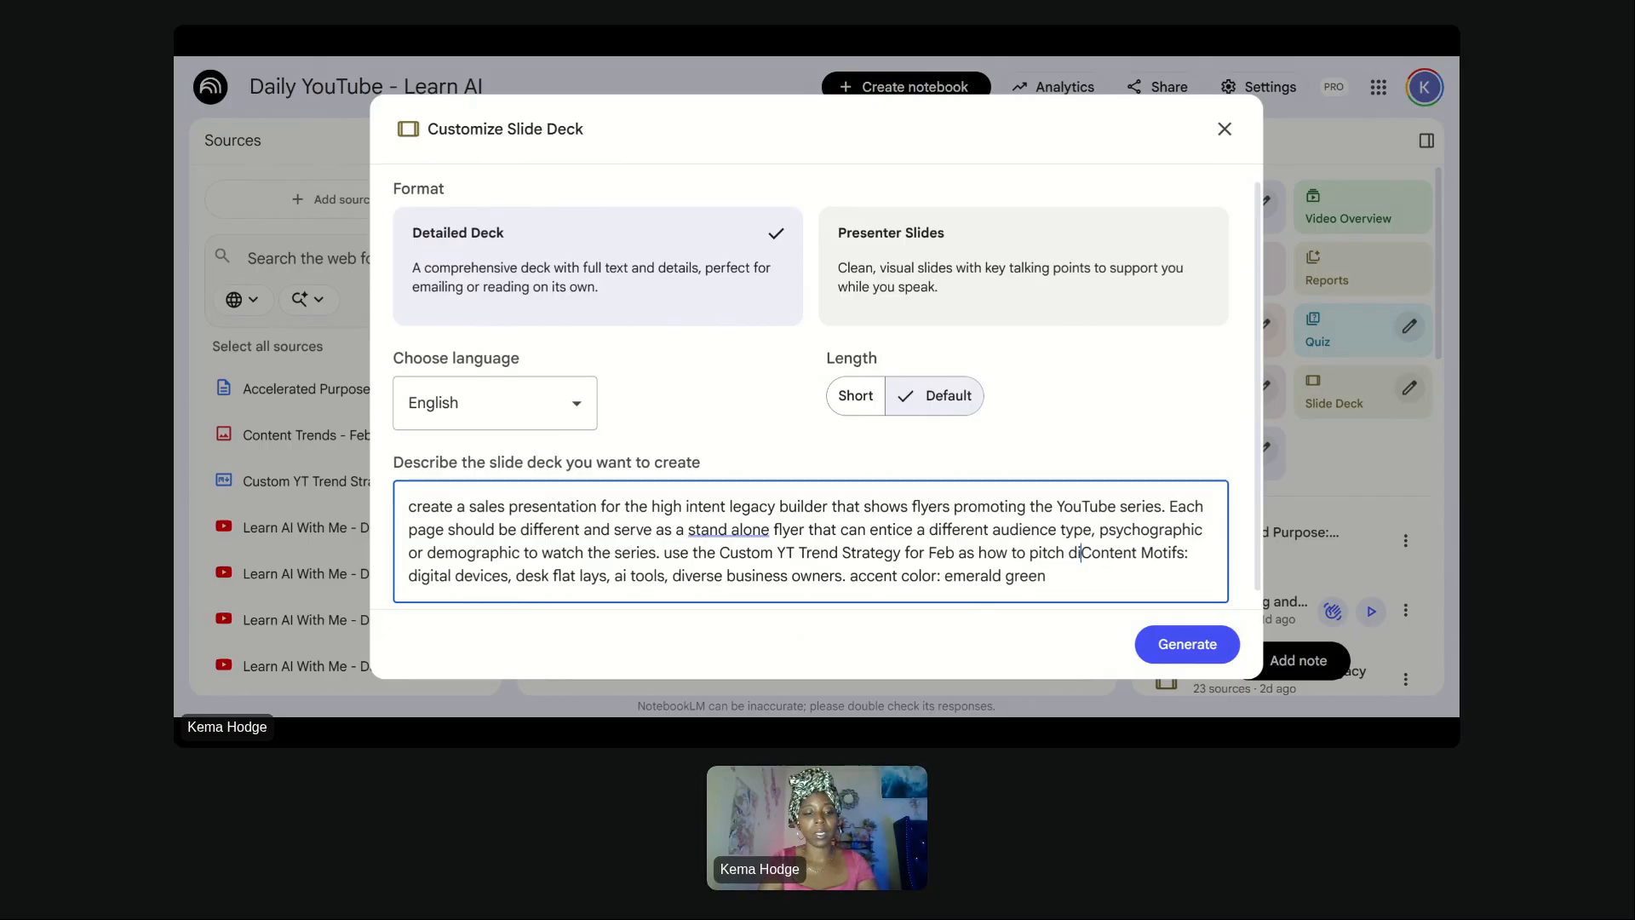
text(udiences.)
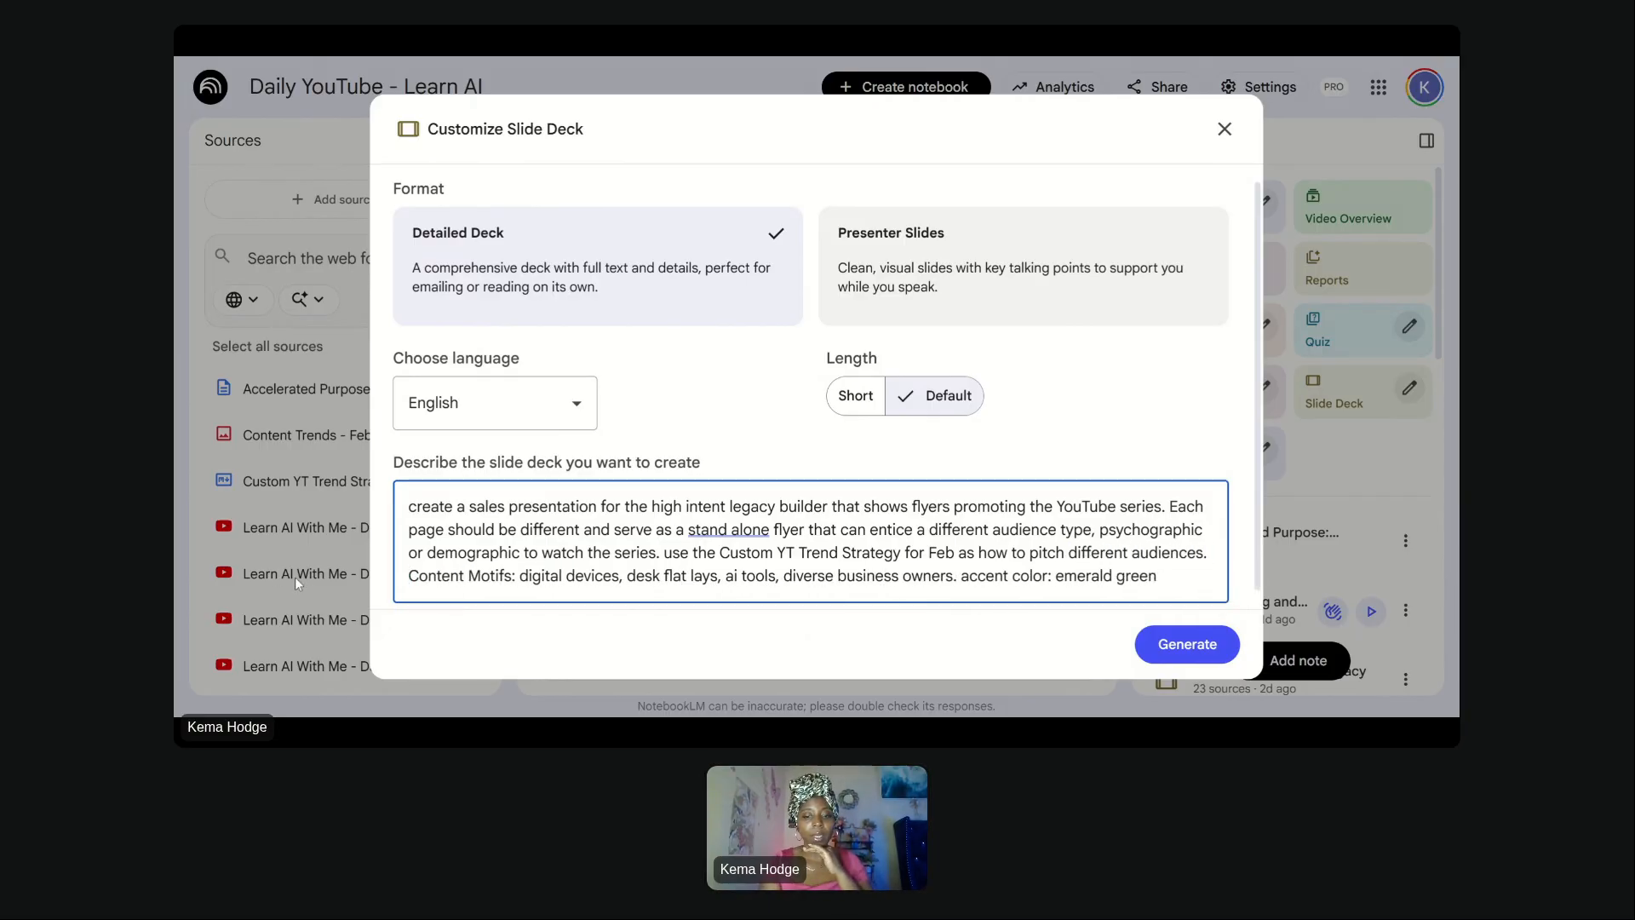
- Replace the Content Motifs list and old accent color with "content creator, digital devices, and youtube."
key(shift+End)
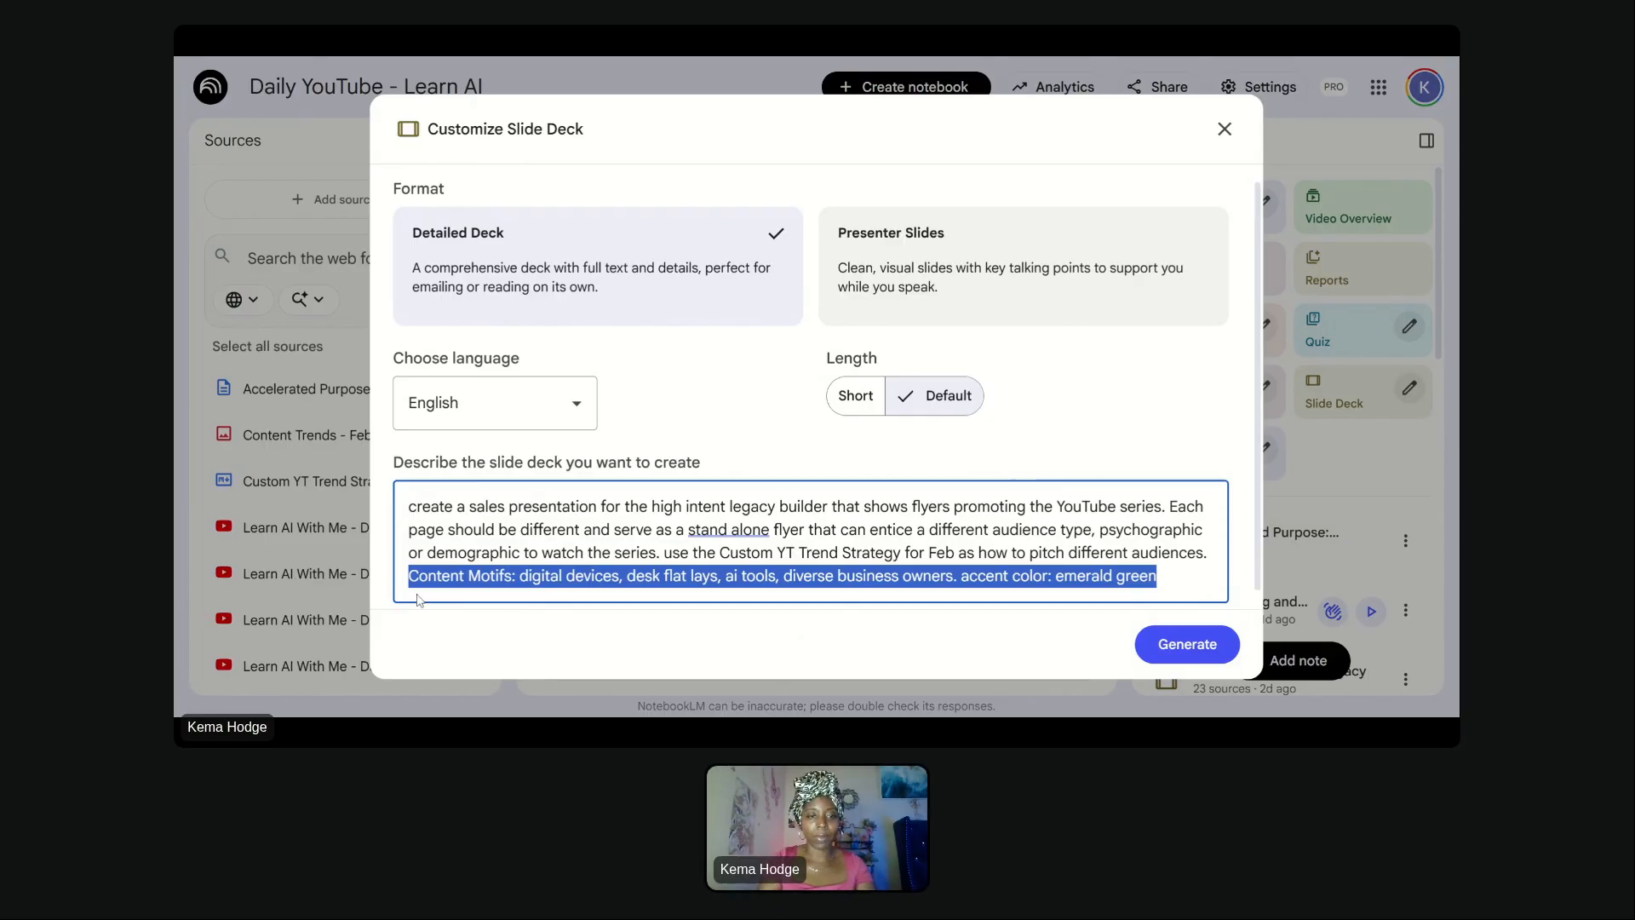
key(Left)
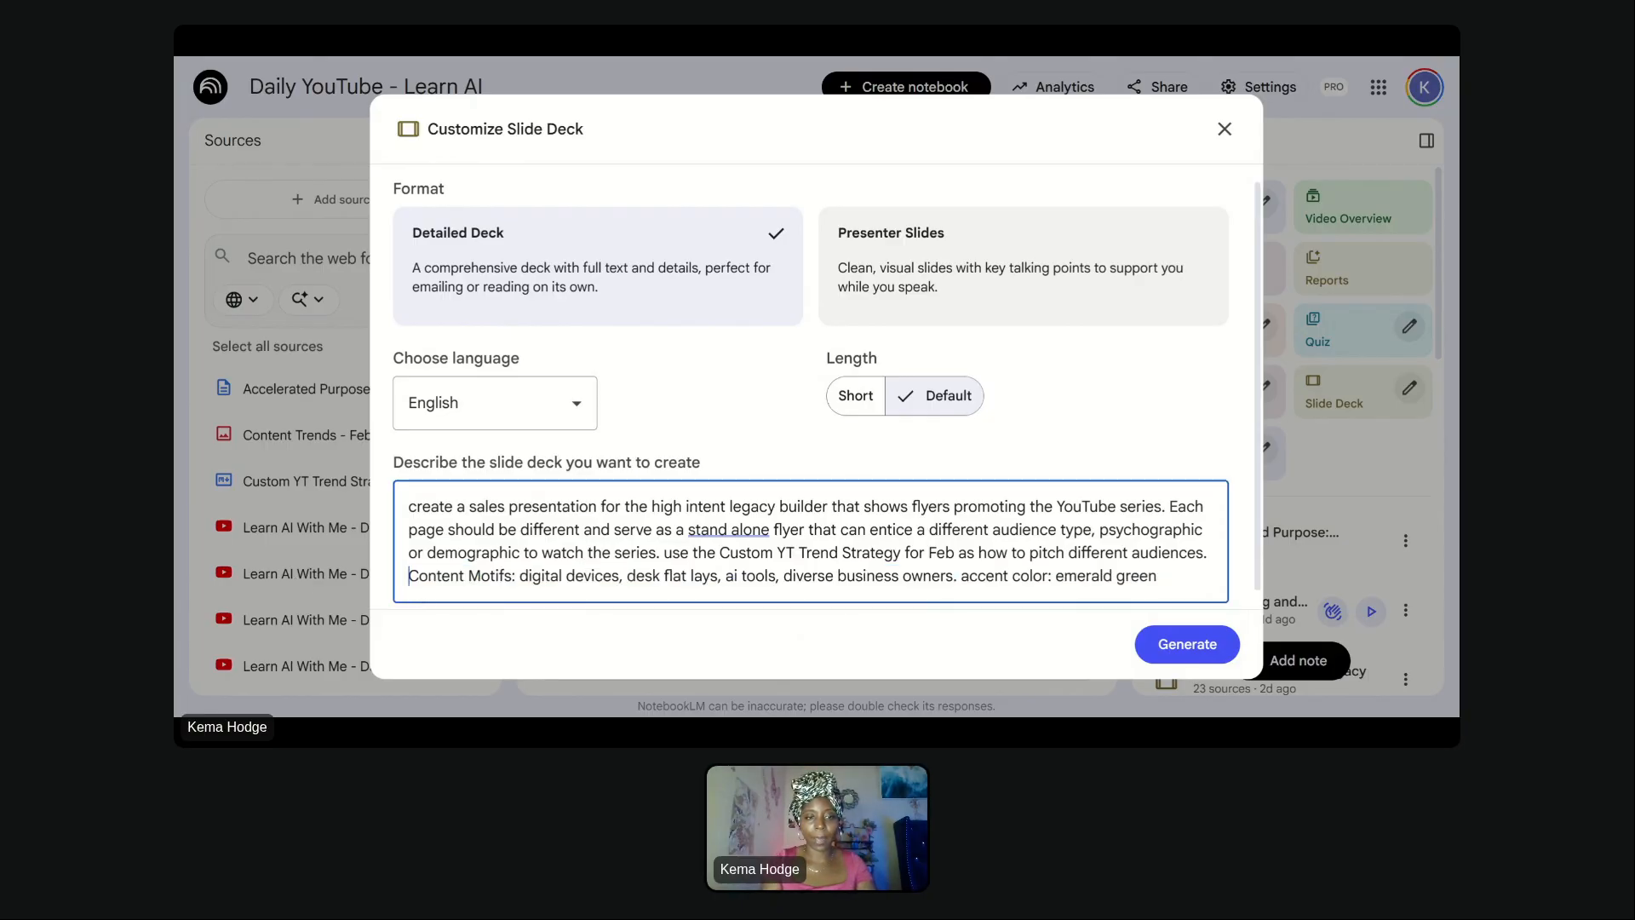
key(ctrl+shift+Right)
key(ctrl+shift+Right)
key(ctrl+shift+Right)
key(ctrl+shift+Right)
key(ctrl+shift+Right)
key(ctrl+shift+Right)
key(ctrl+shift+Right)
key(ctrl+shift+Right)
key(ctrl+shift+Right)
key(ctrl+shift+Right)
key(ctrl+shift+Right)
key(ctrl+shift+Right)
key(ctrl+shift+Right)
key(ctrl+shift+Right)
key(ctrl+shift+Right)
key(ctrl+shift+Right)
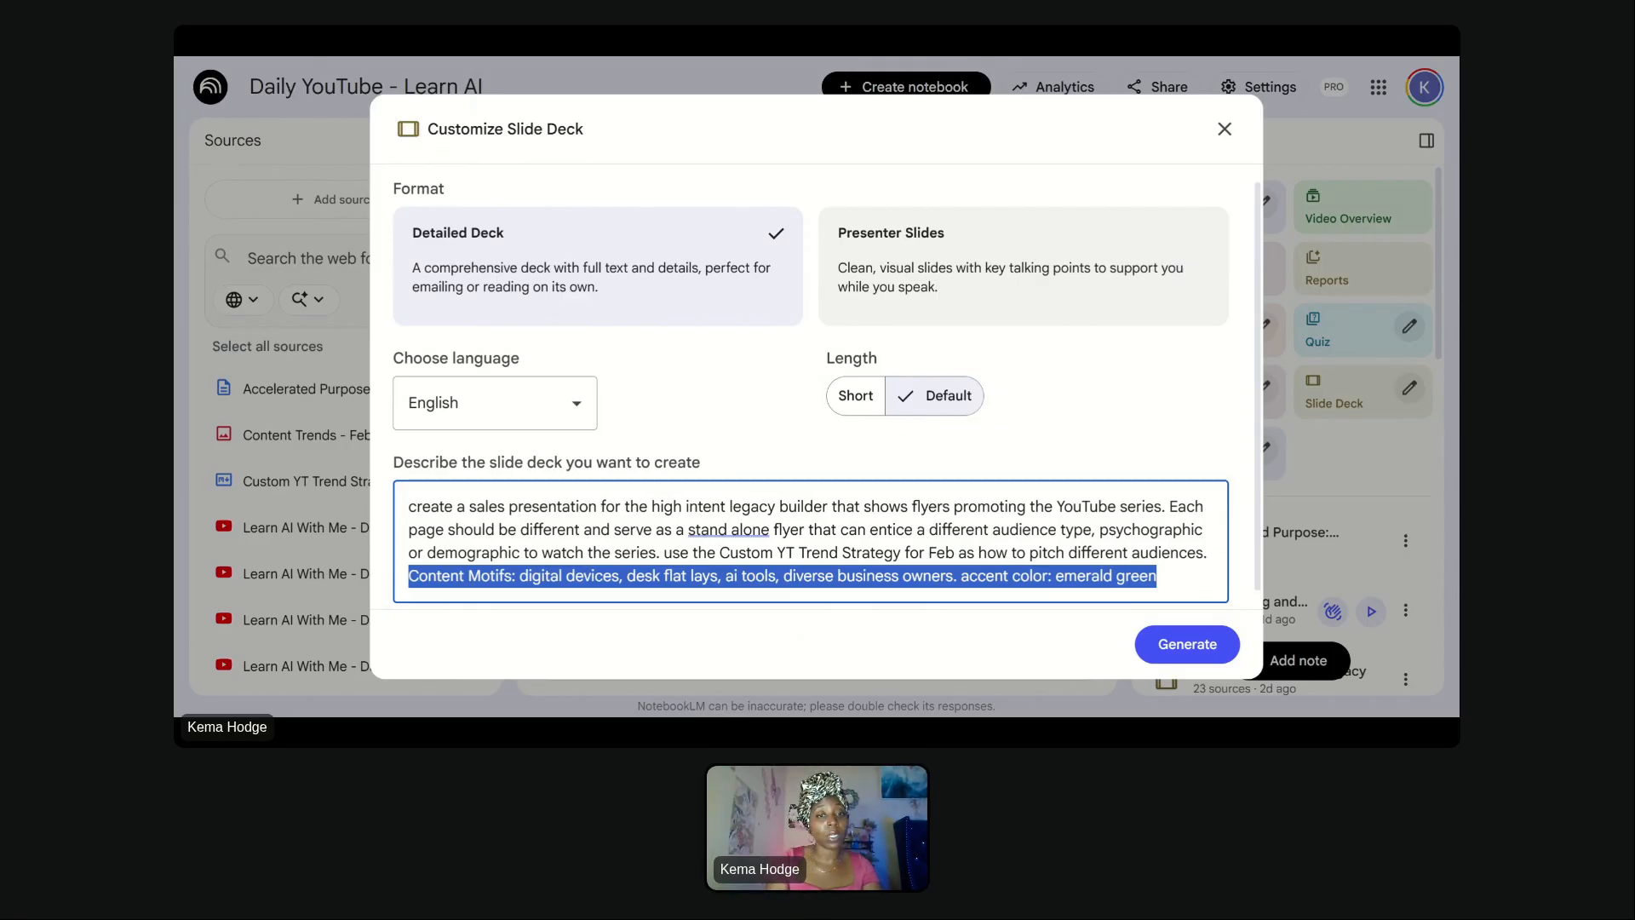
click(481, 554)
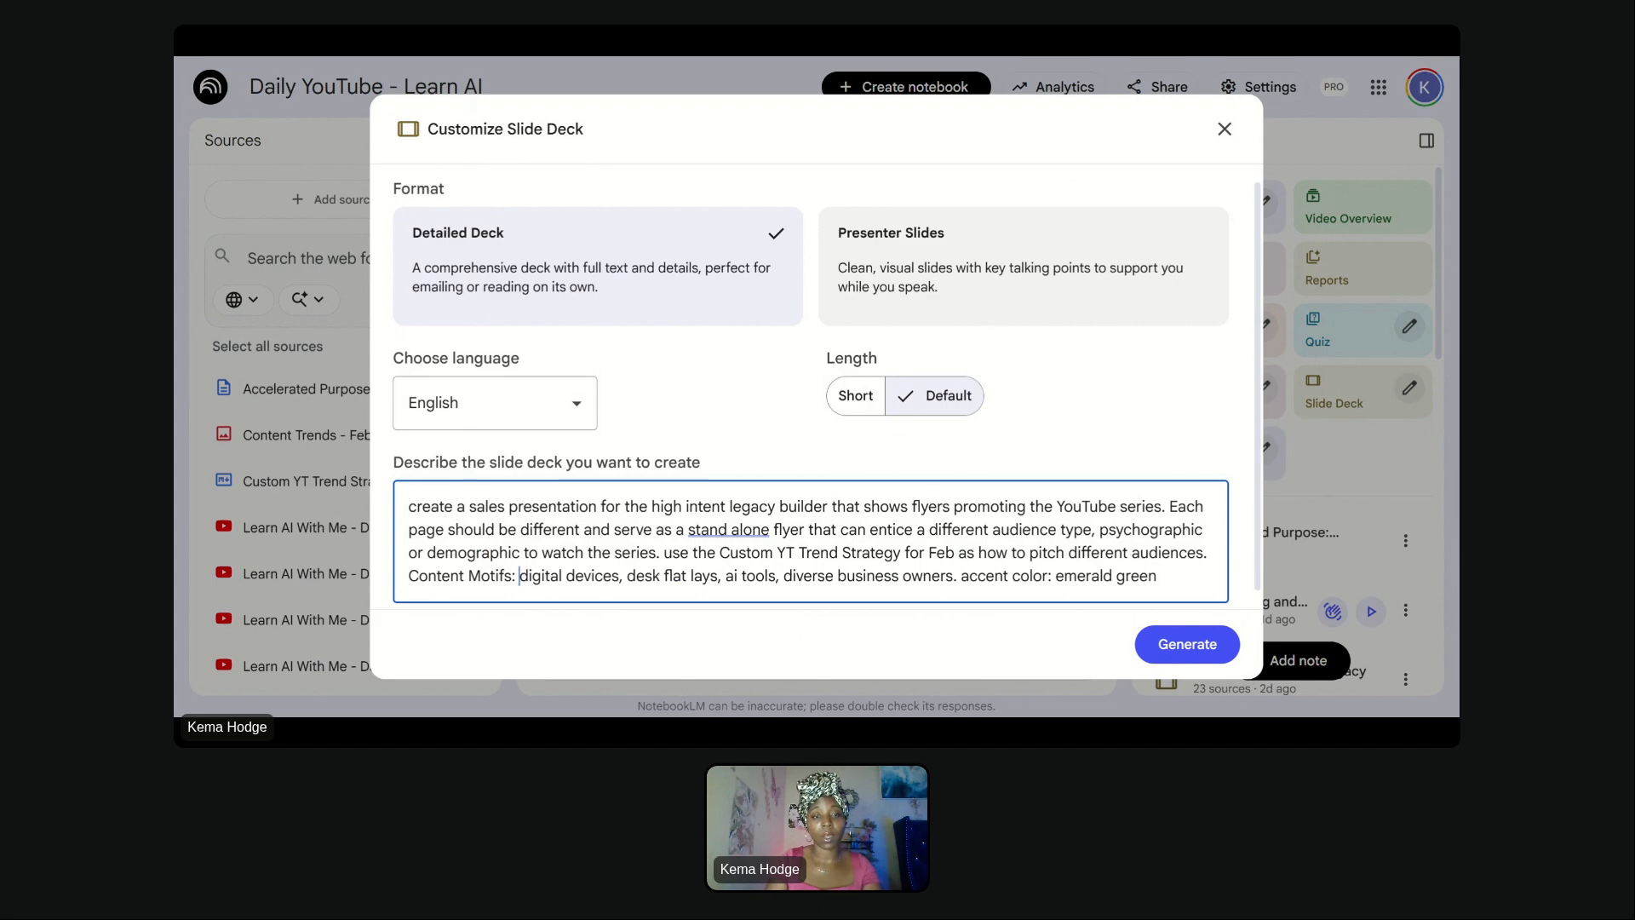
key(shift+End)
text(content crea)
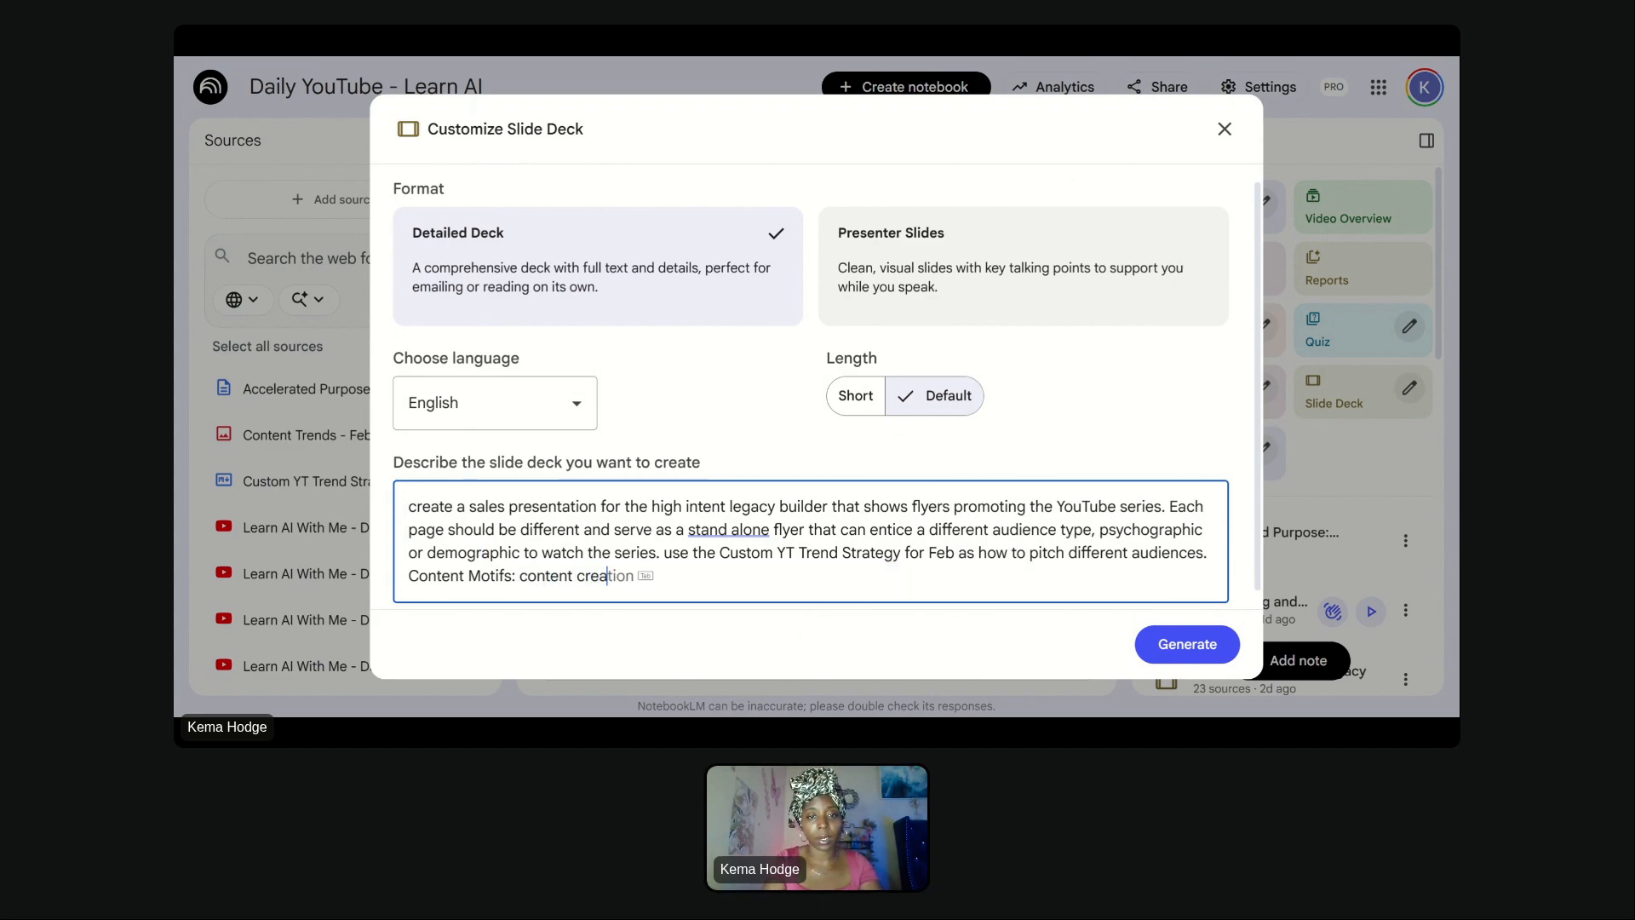
text(tor, digita)
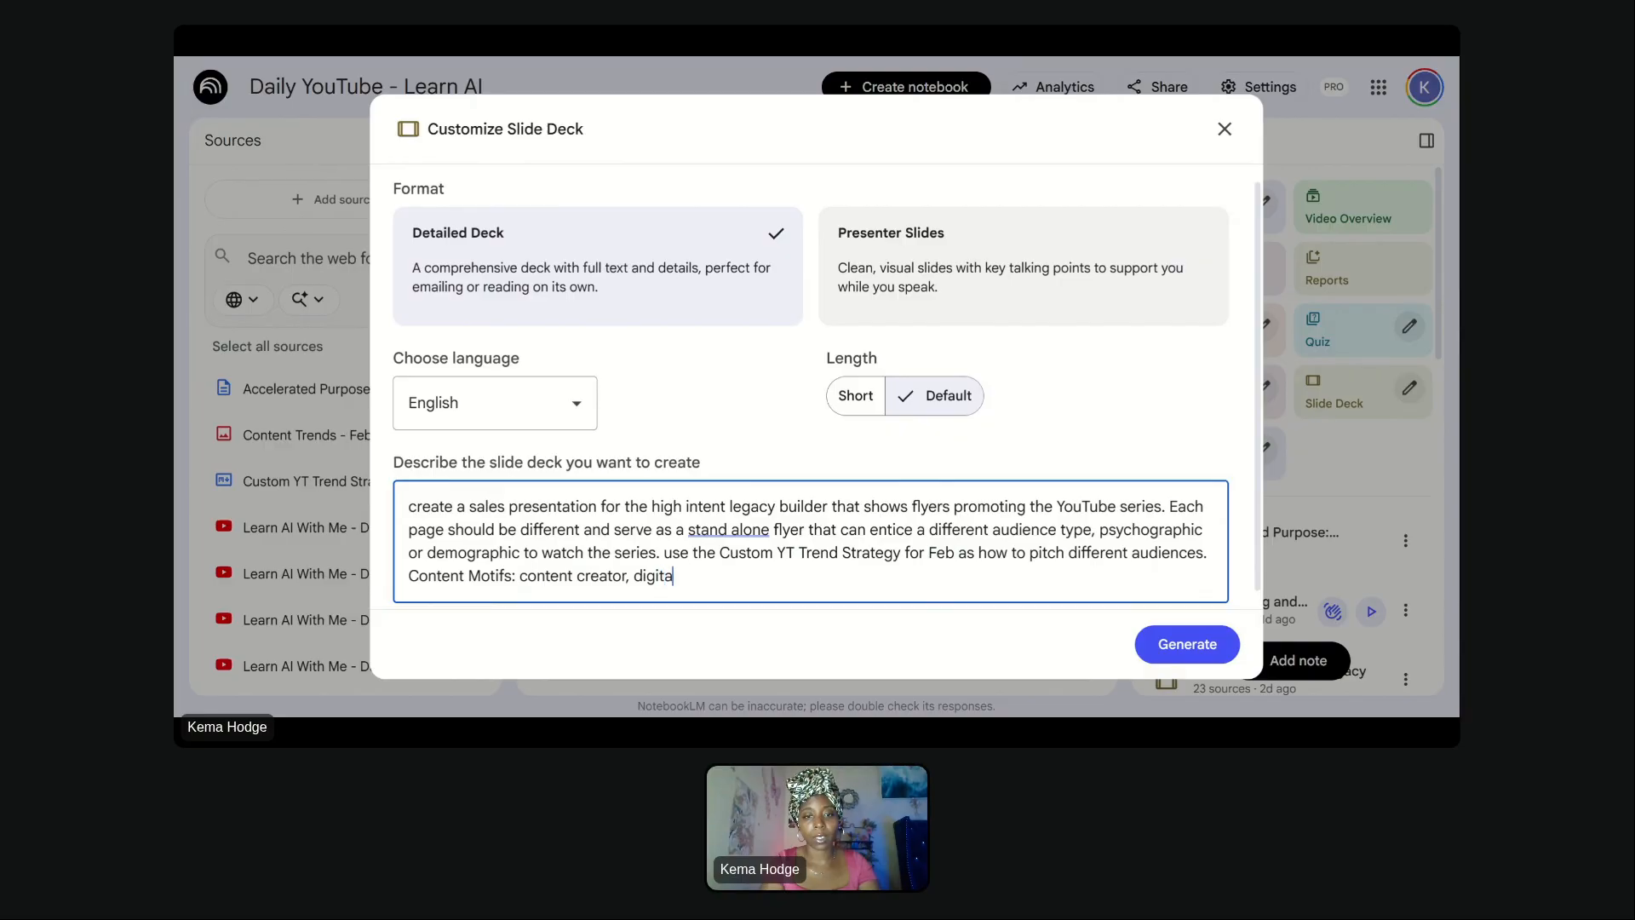
text(l devis)
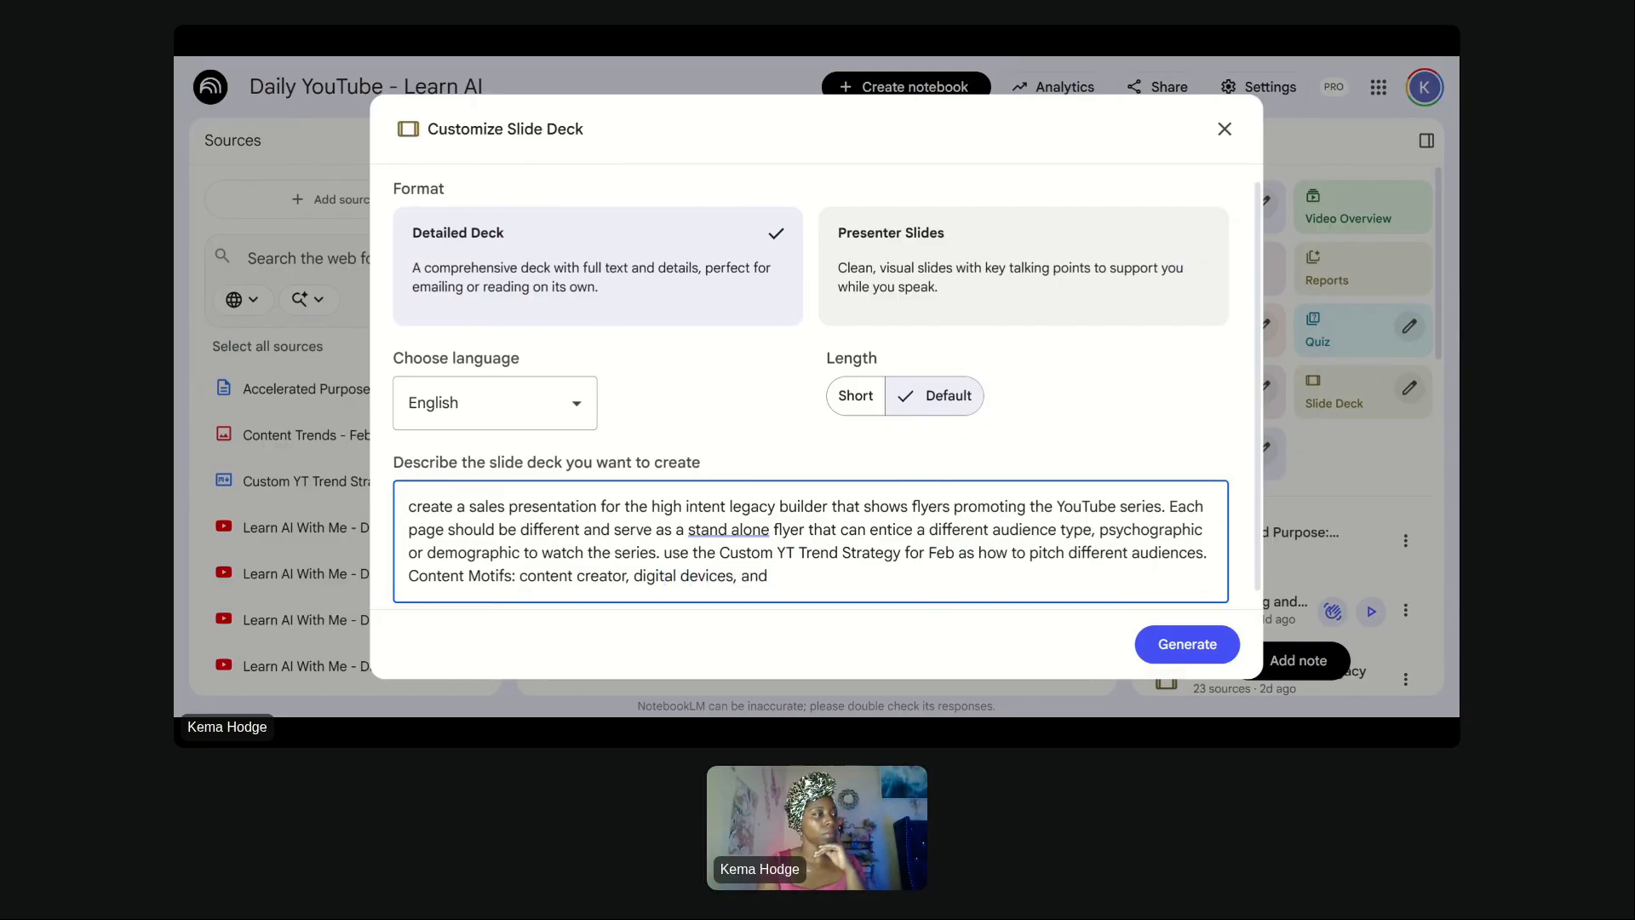
text(es, and you)
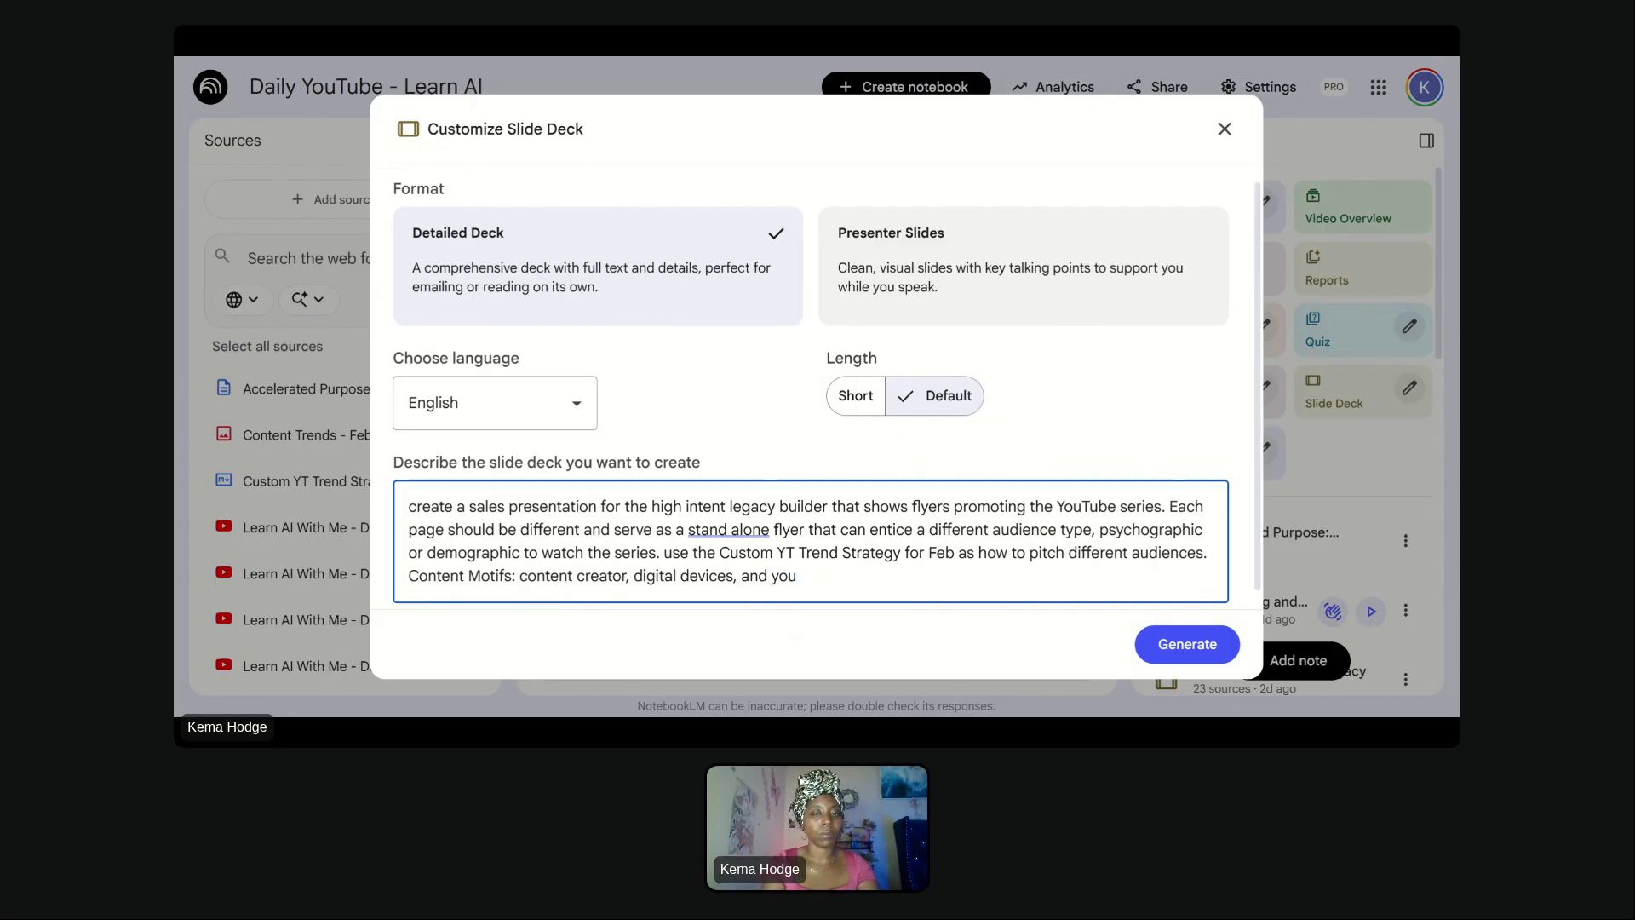
text(Ttube.)
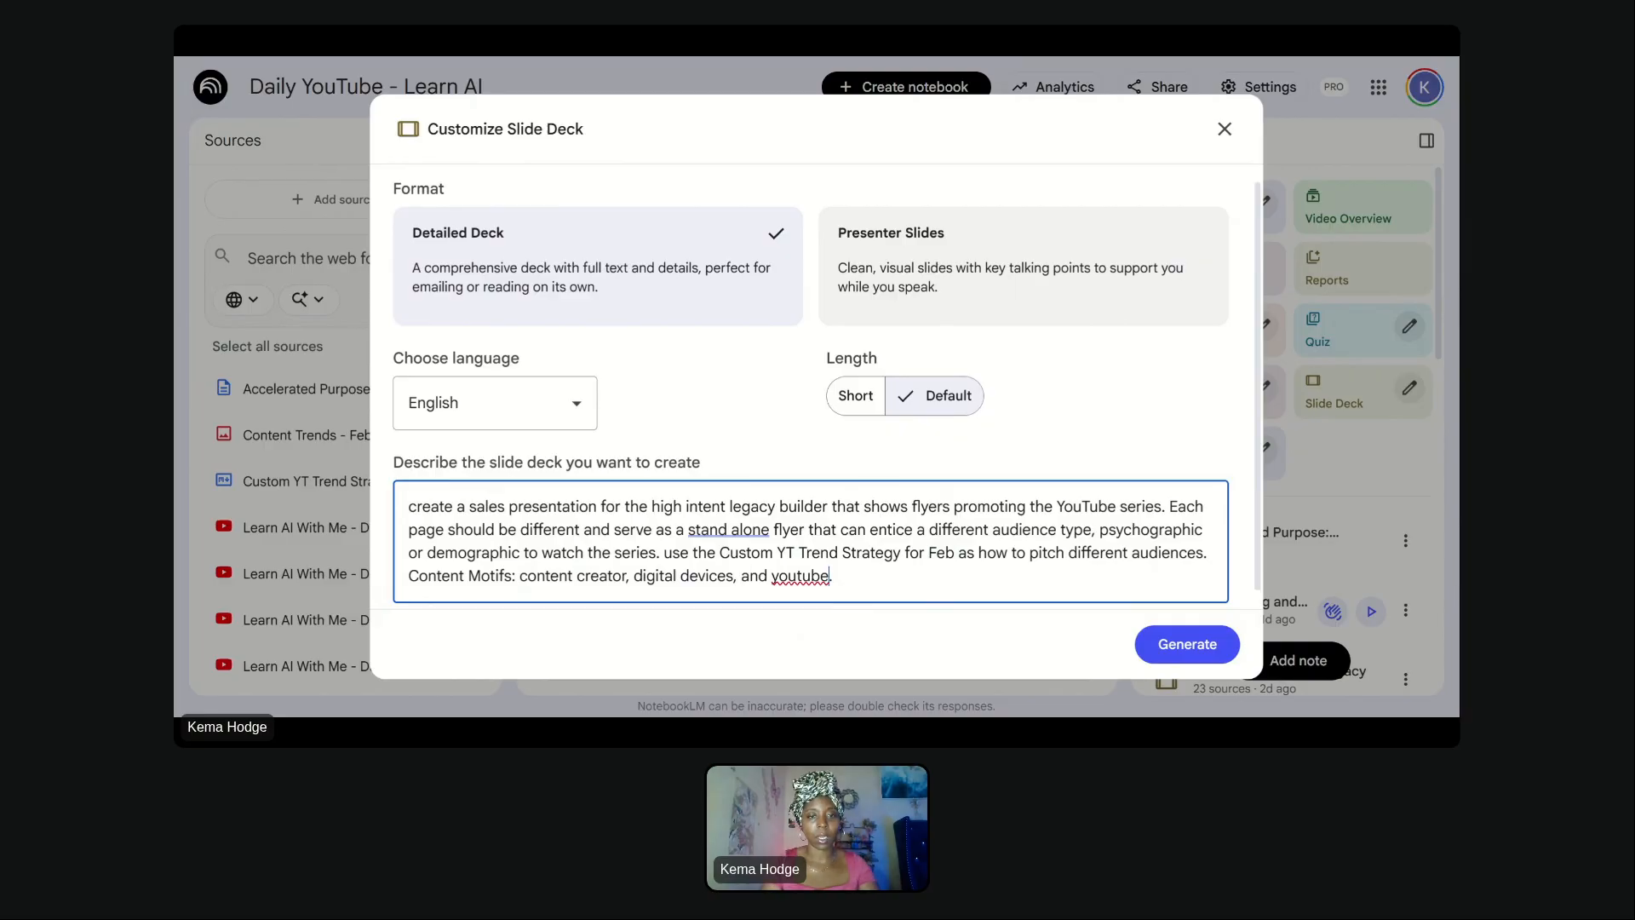
- Add "social media," to the Content Motifs list after "content creator,"
key(ctrl+Left)
key(ctrl+Left)
key(ctrl+Left)
key(ctrl+Left)
key(ctrl+Left)
text(socia)
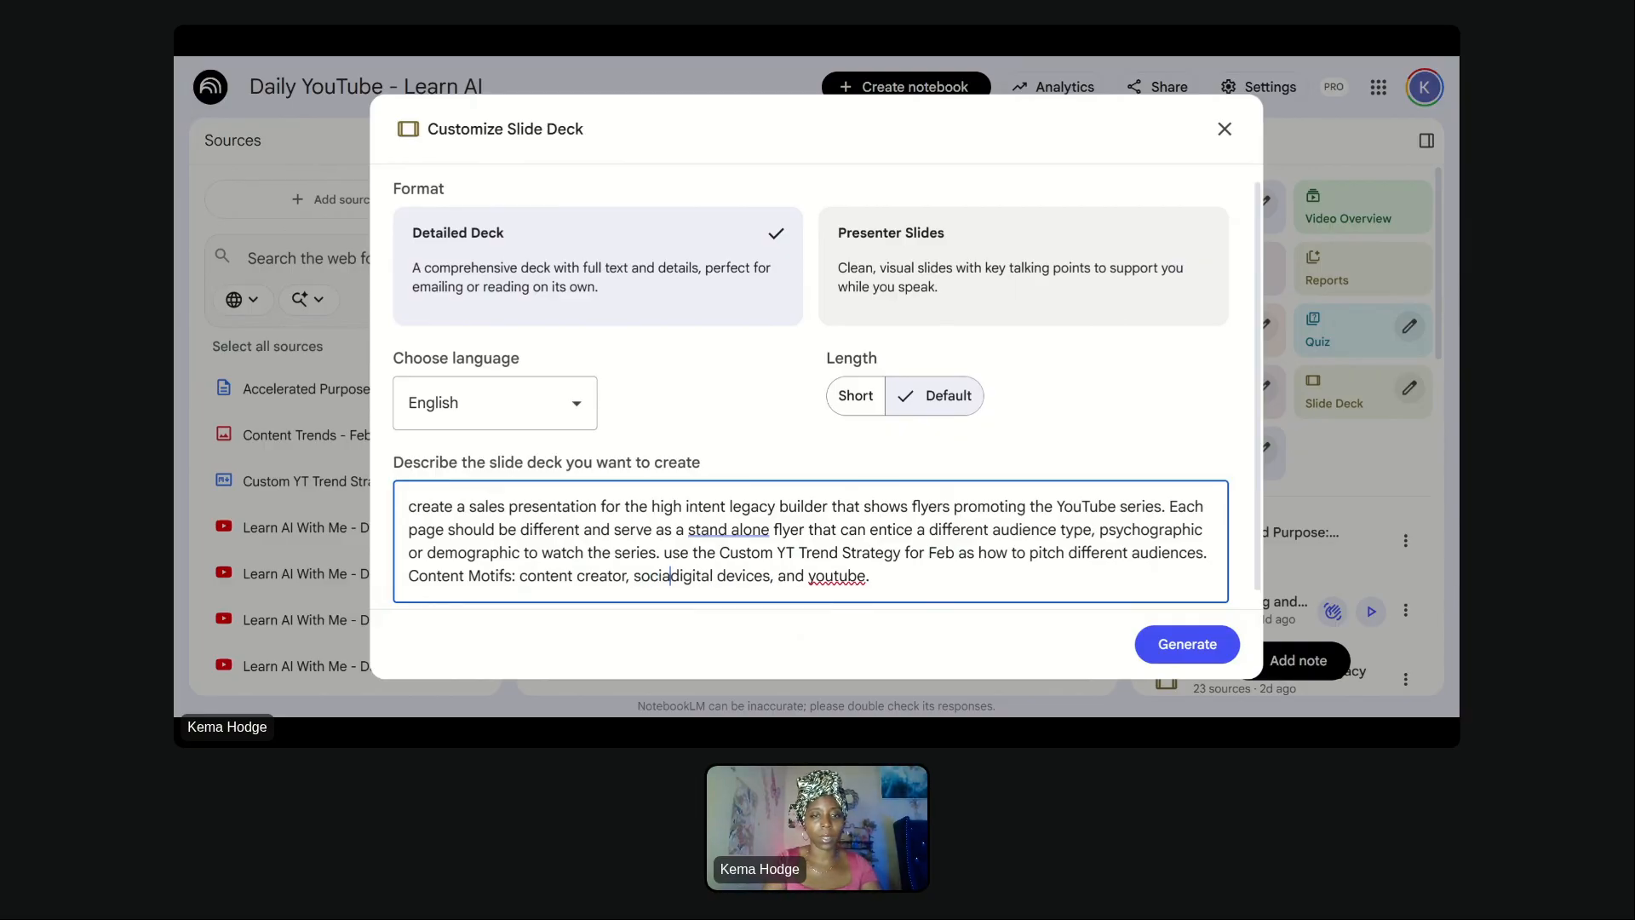
text(l media,)
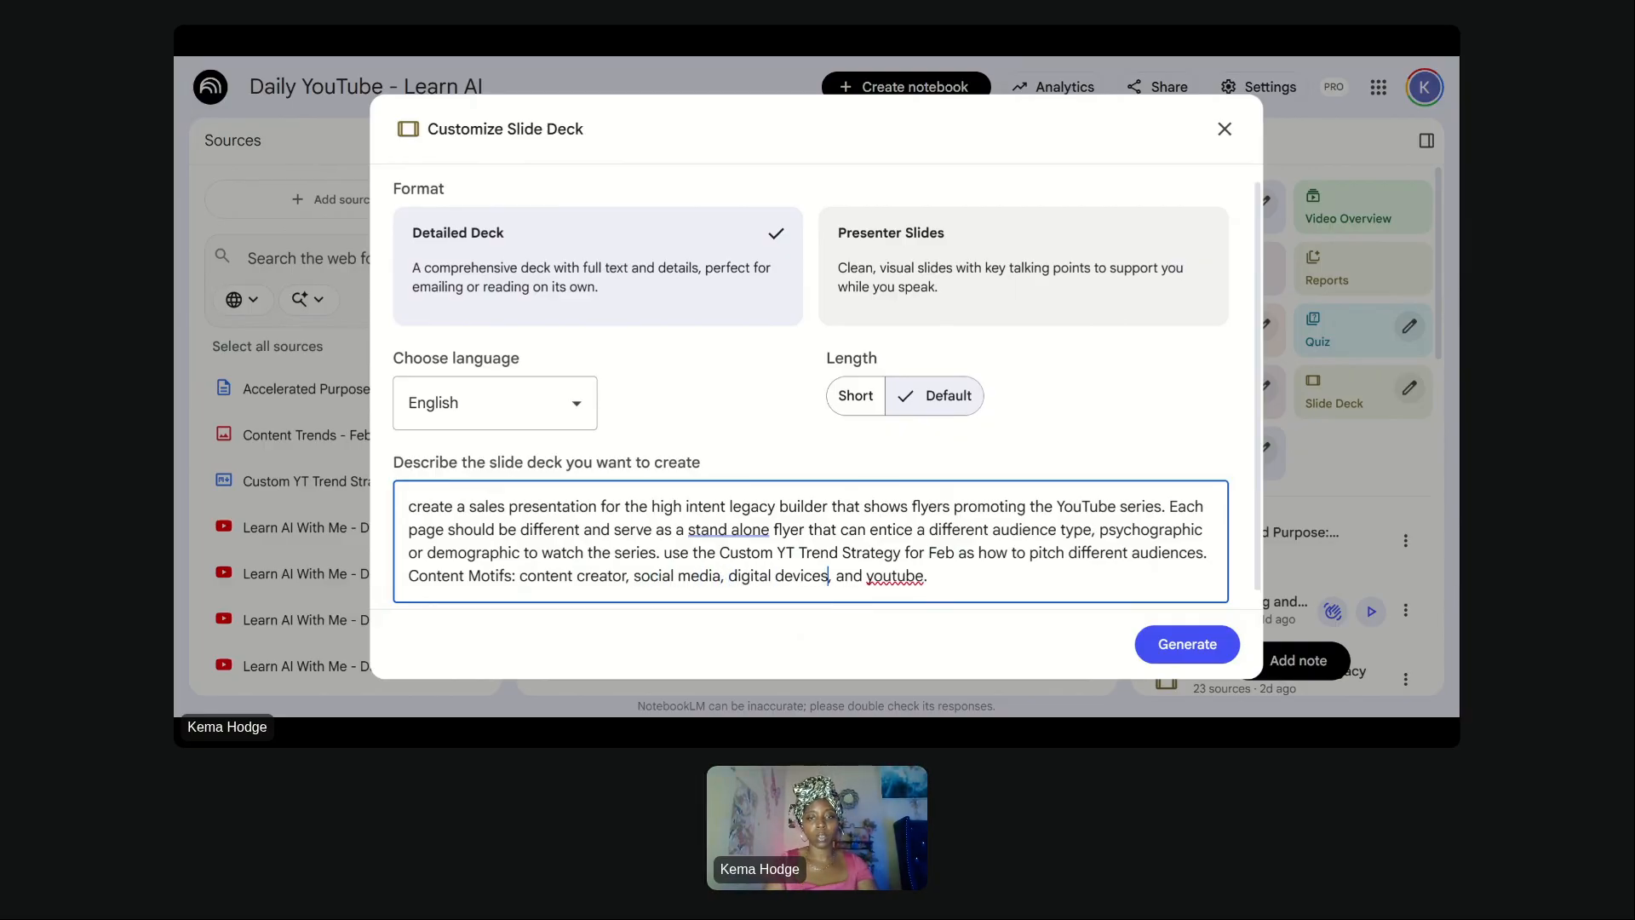
- Append "Accent color: fuchsia" to the description and generate the slide deck
key(ctrl+Right)
key(ctrl+Right)
key(ctrl+Right)
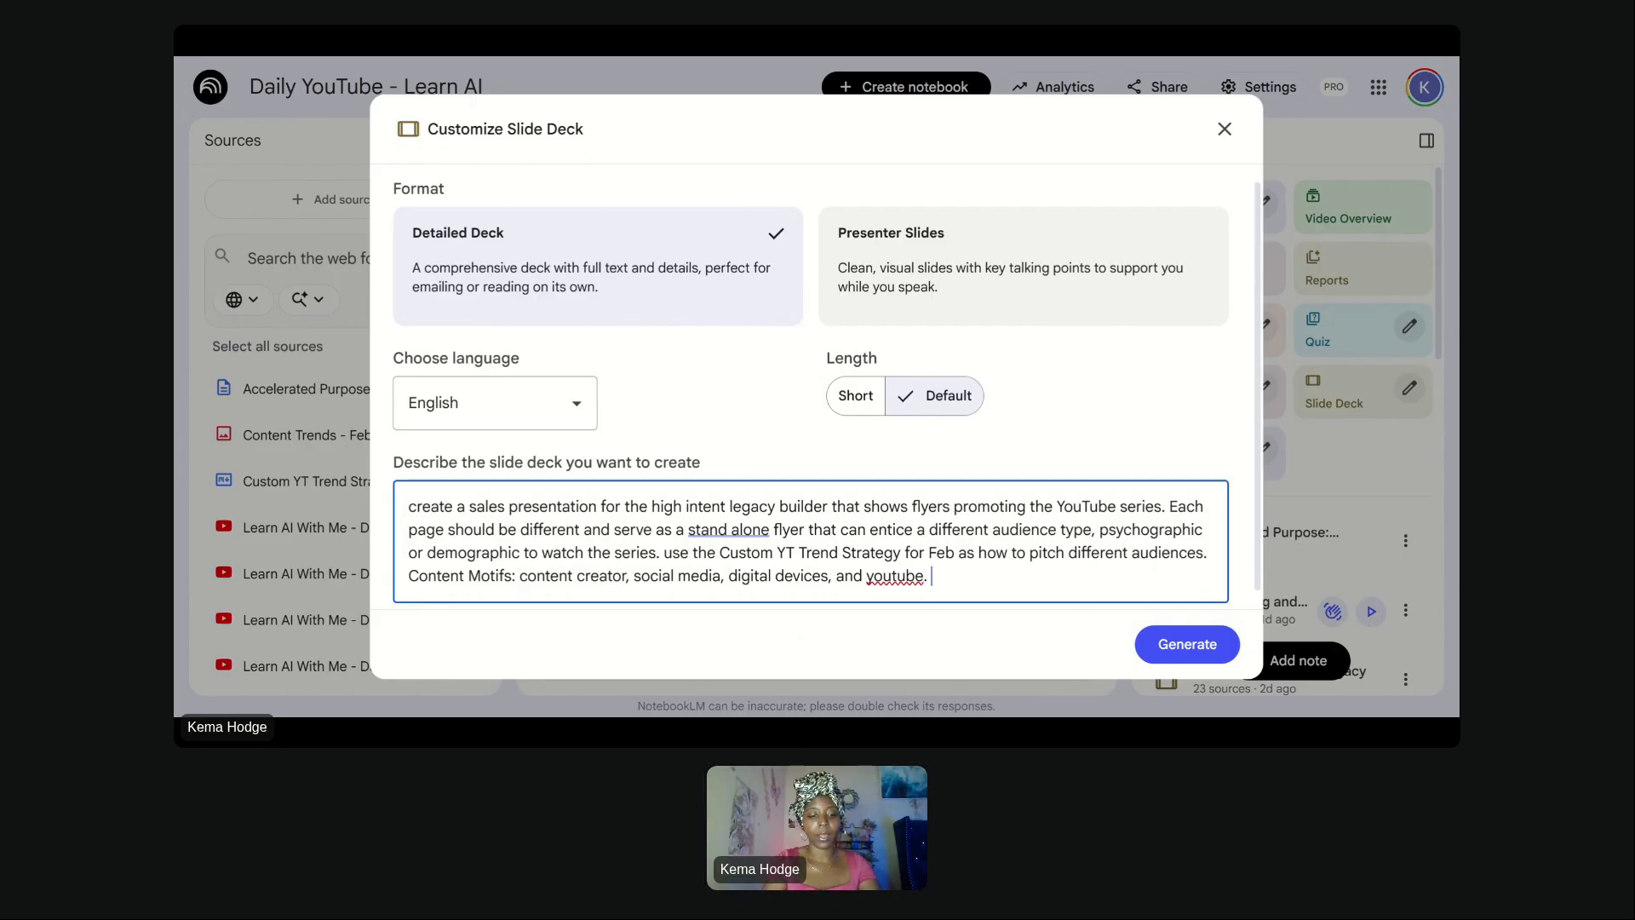
text(Accent col)
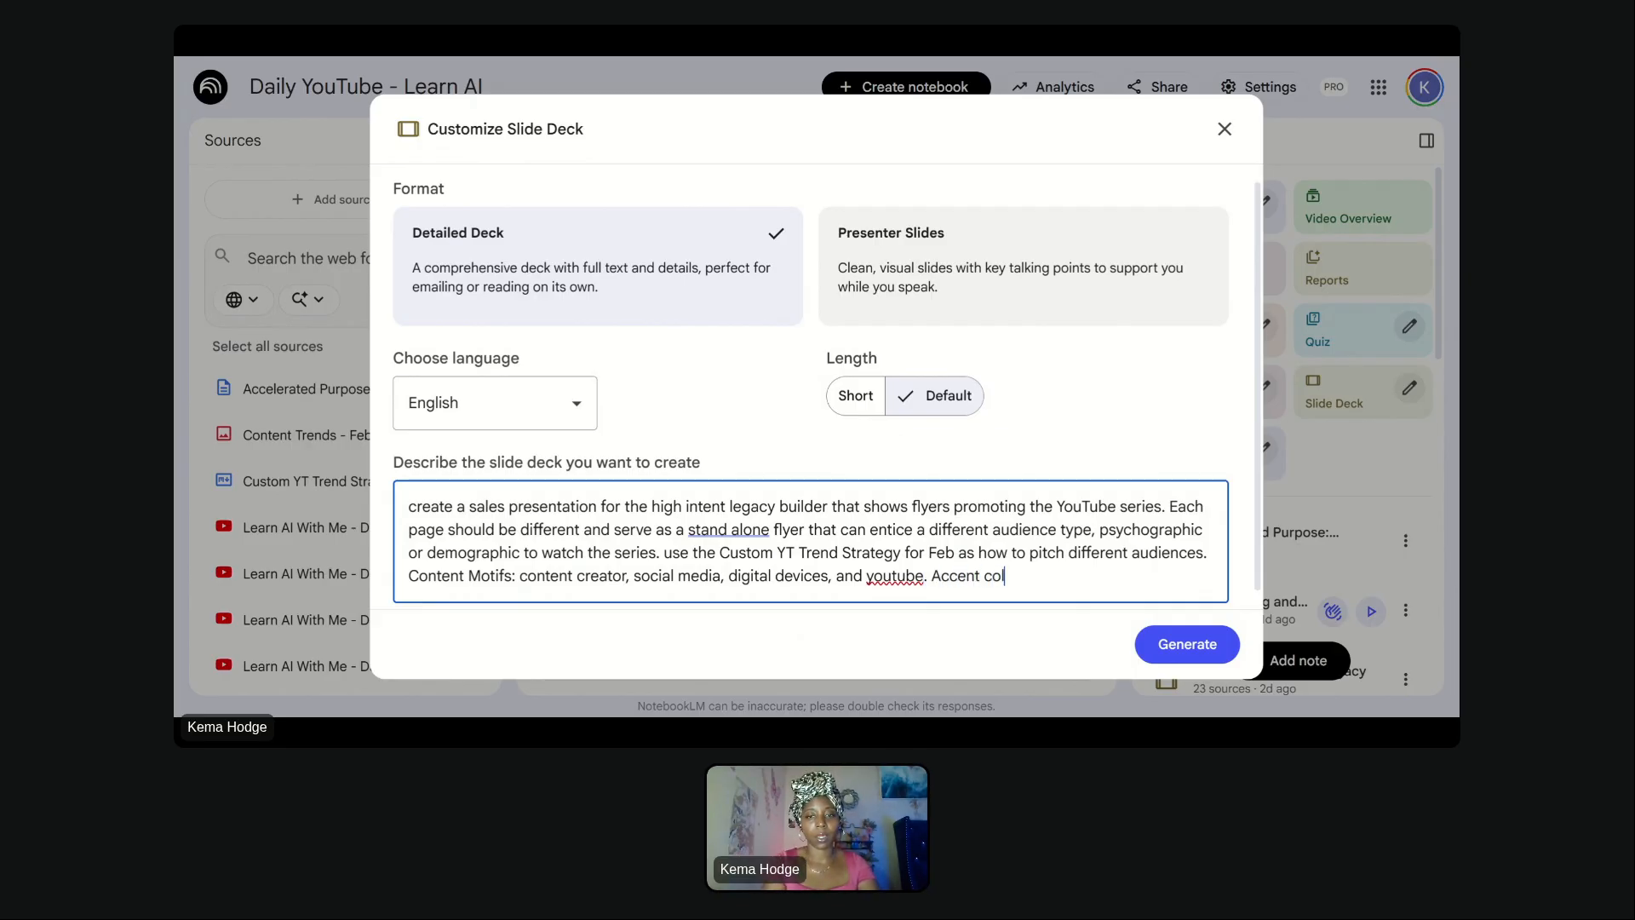
text(or: fuchs)
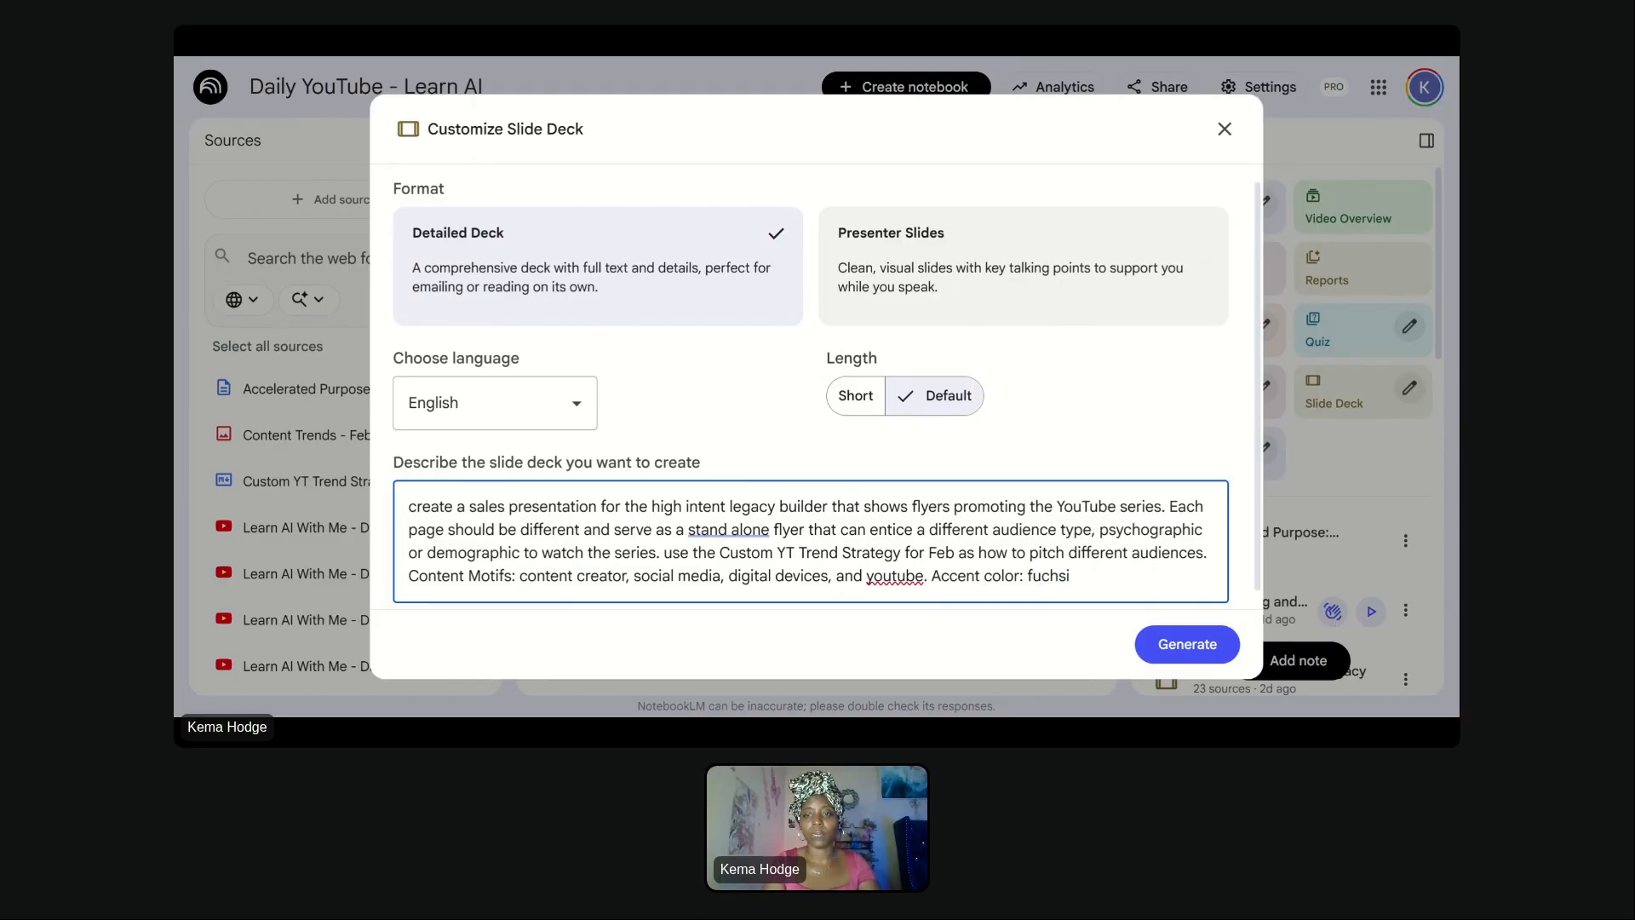
key(BackSpace)
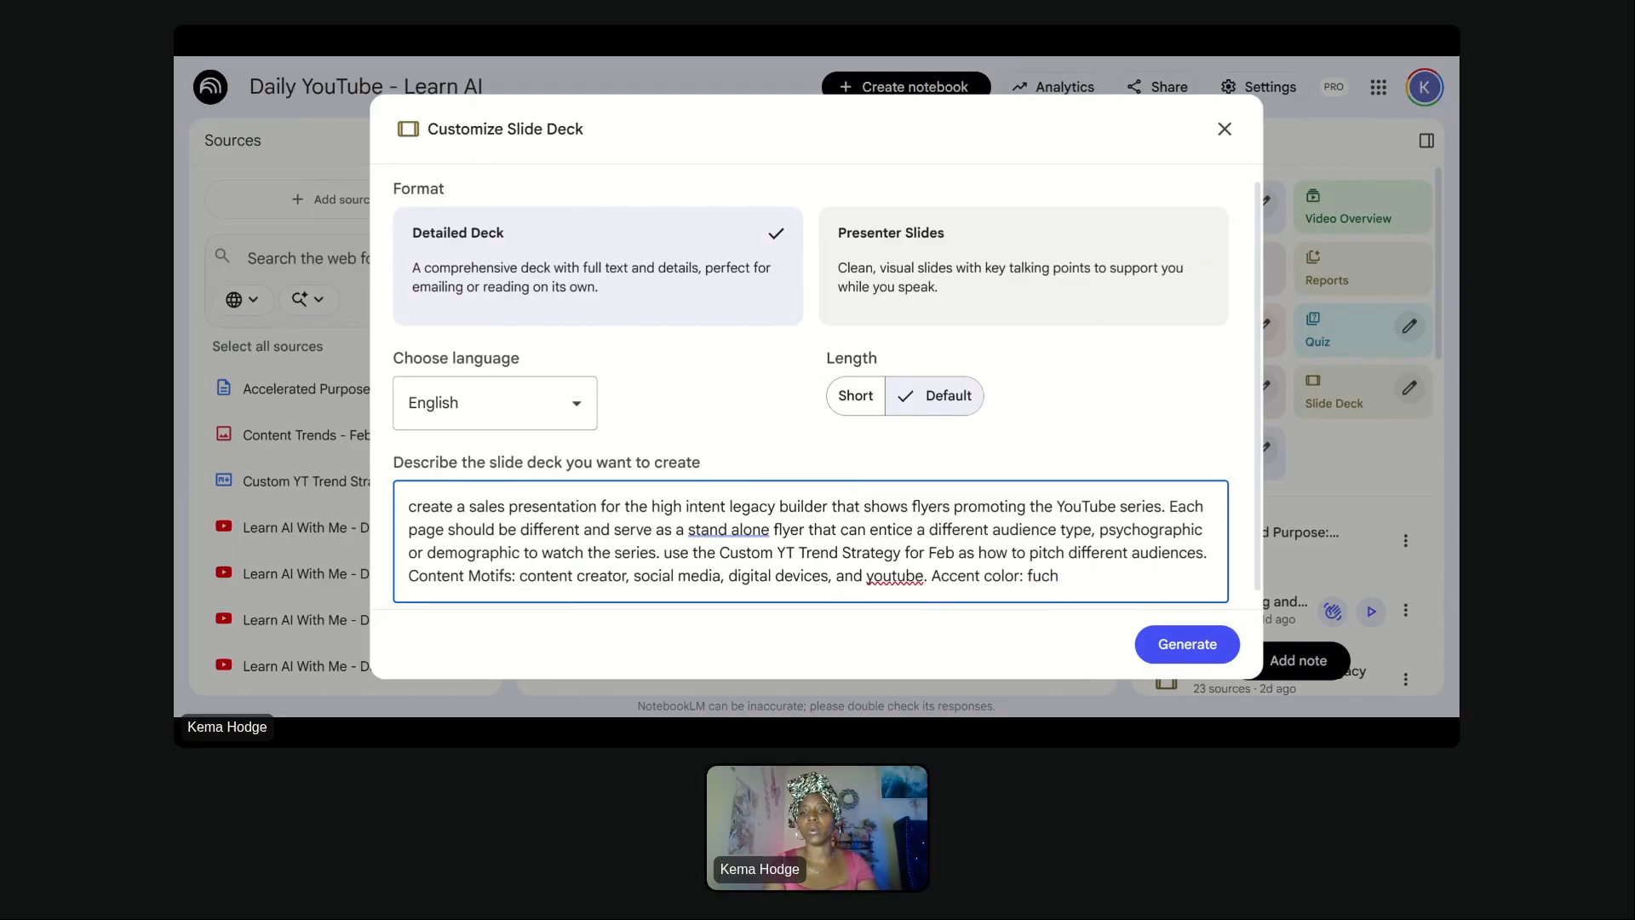
text(sia)
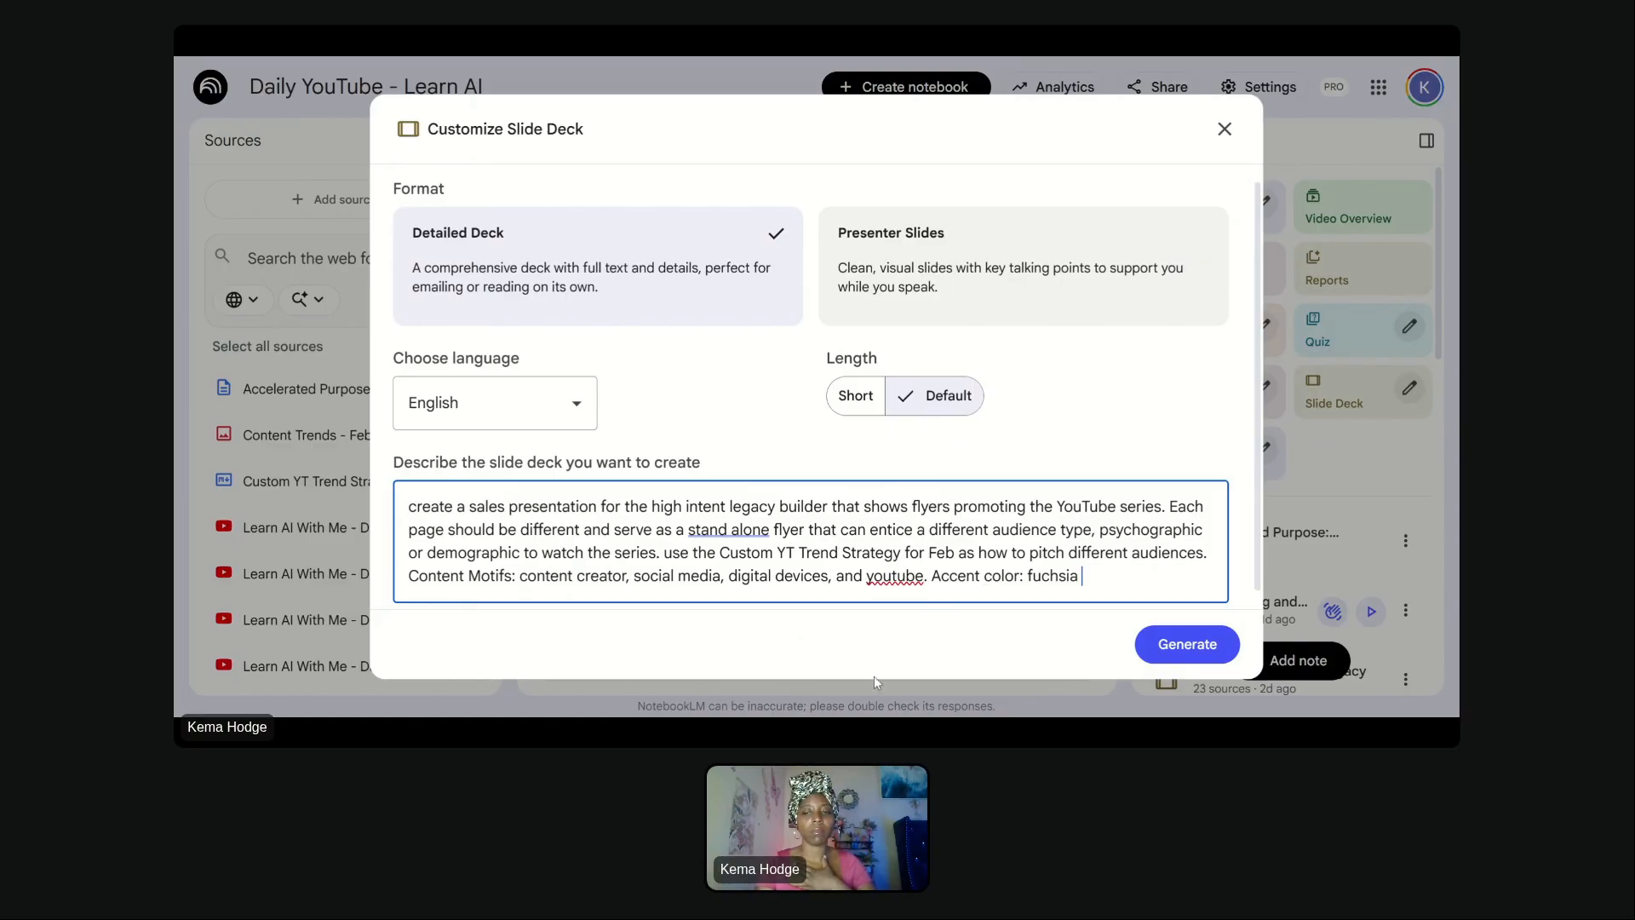
click(1163, 644)
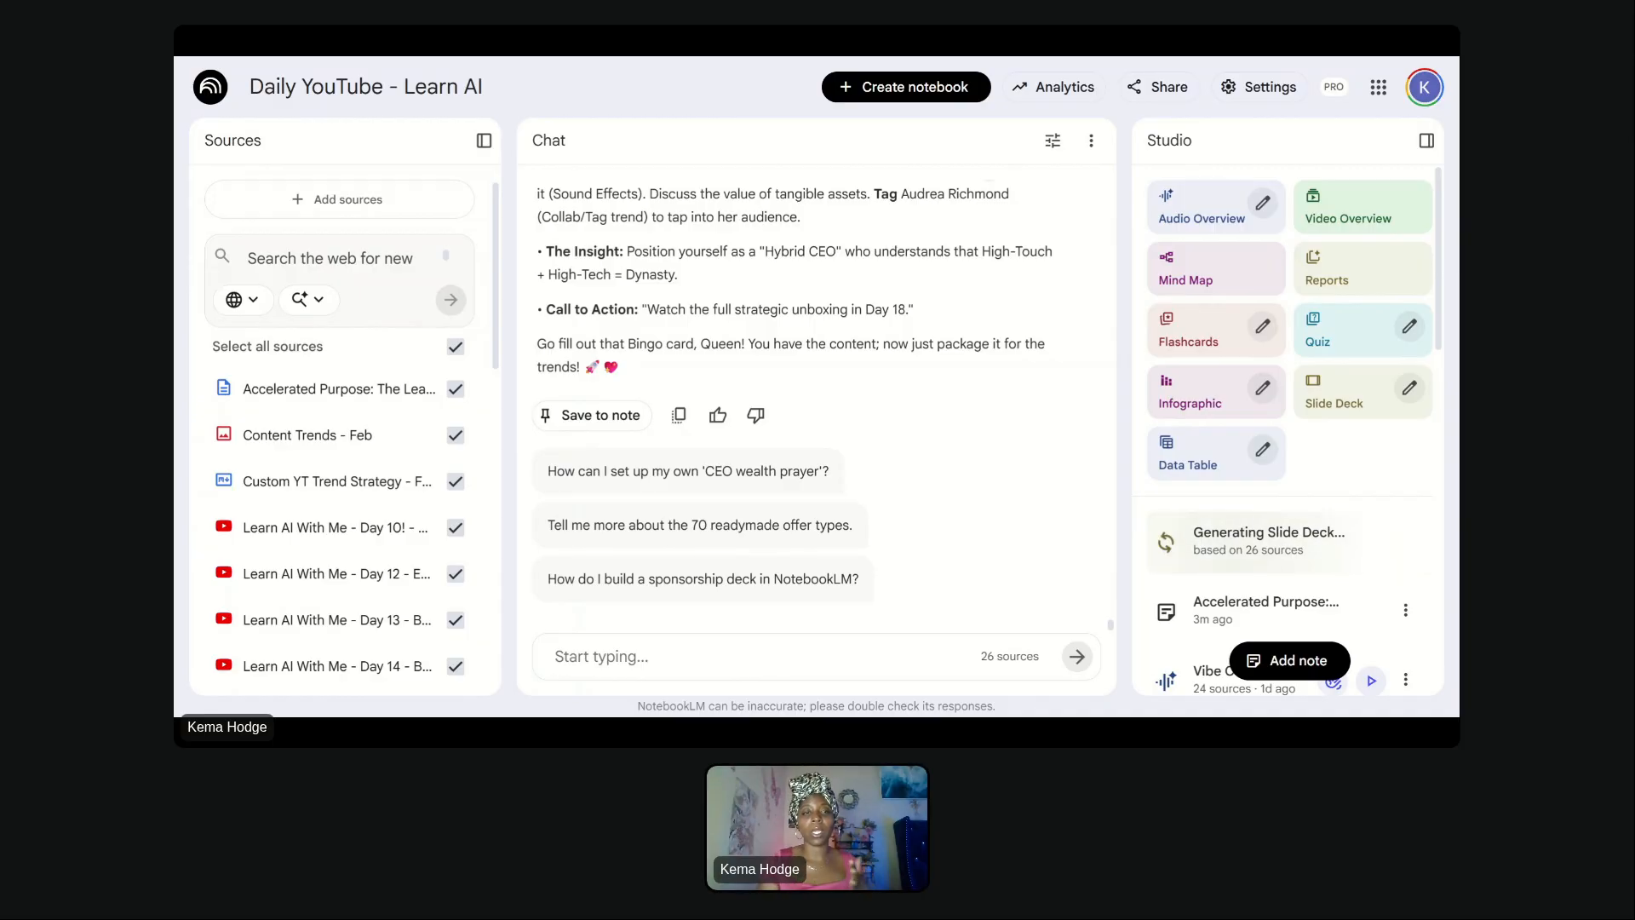
- Open the infographic customization and describe it as "pick a trend from the custom yt trend strategy - feb and demonstrate to a potential buyer"
scroll(1101, 428, up, 2)
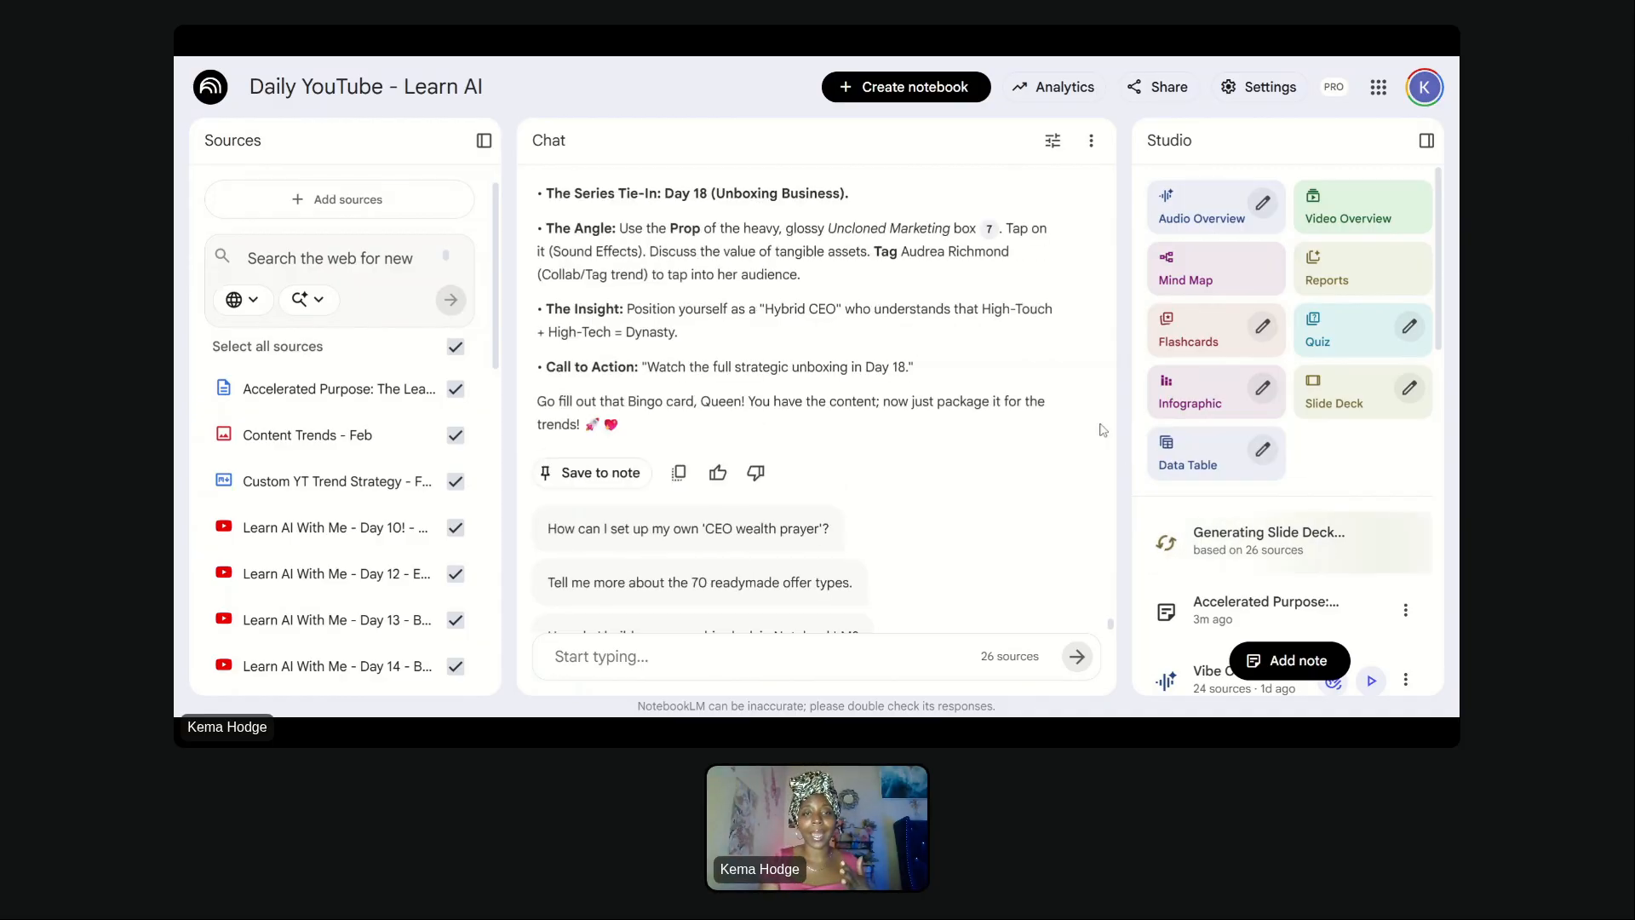
scroll(1104, 430, up, 20)
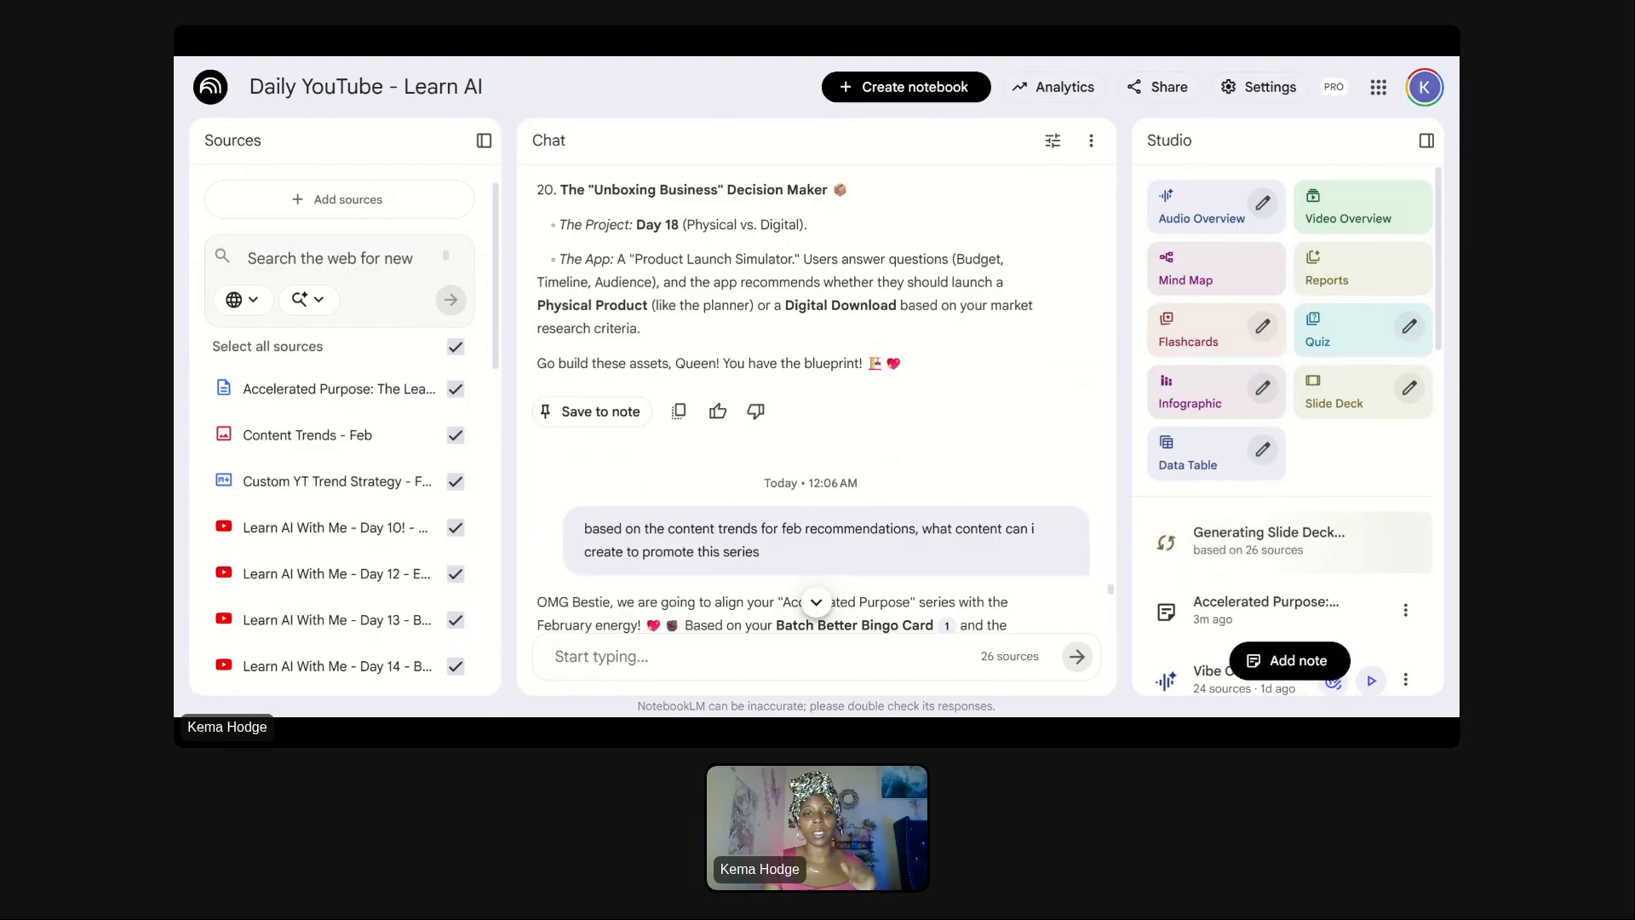
scroll(815, 401, down, 7)
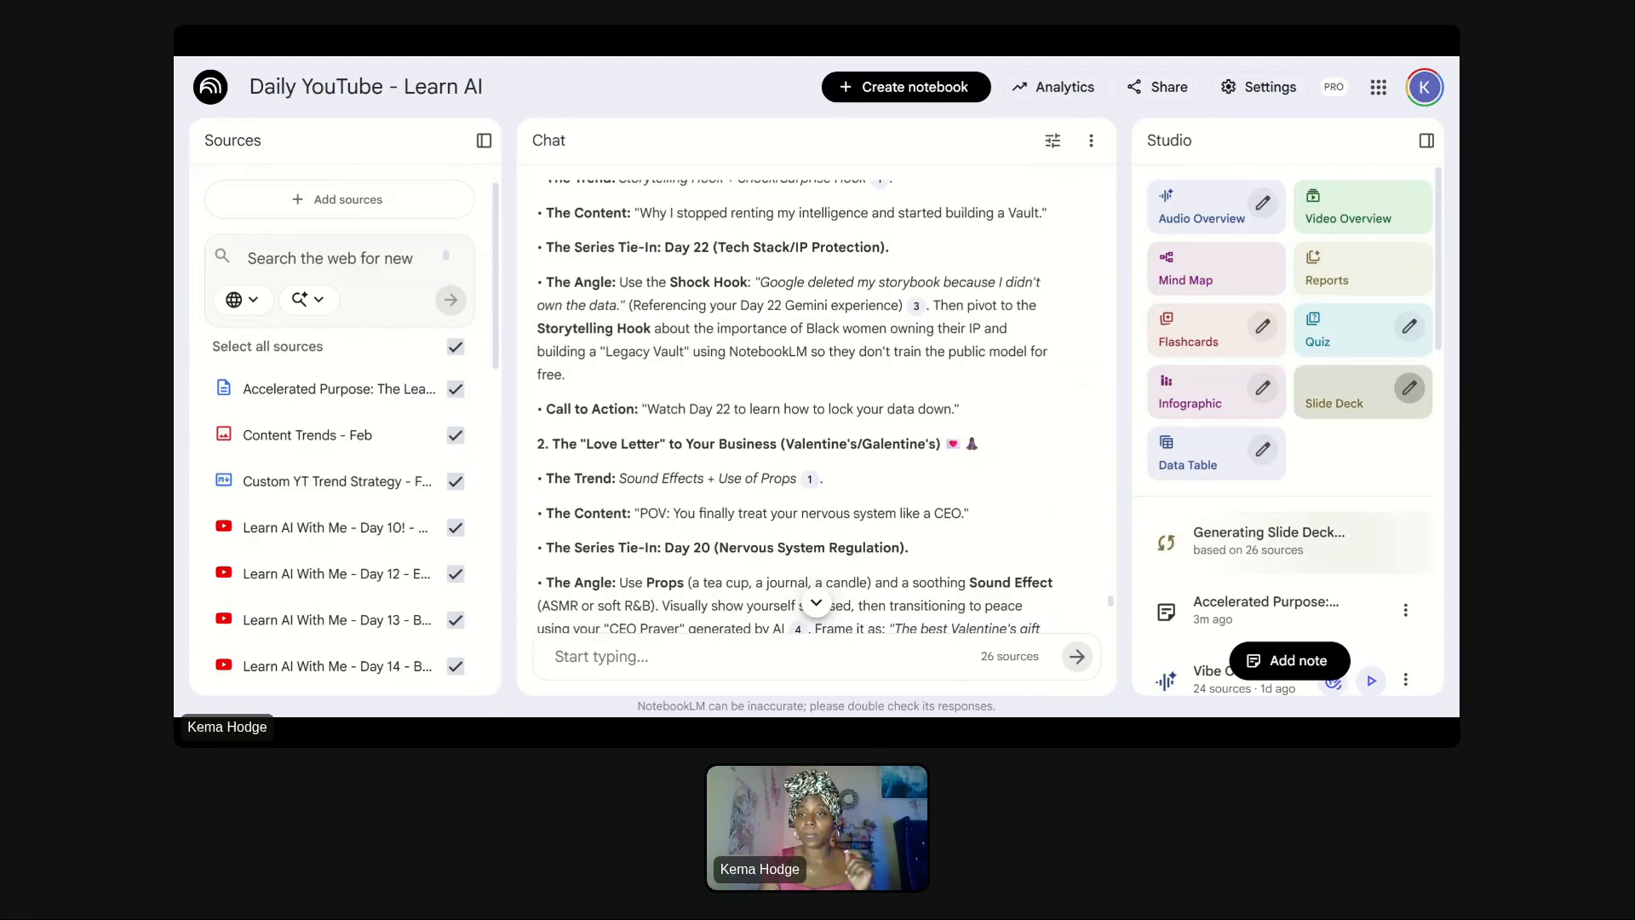
scroll(1112, 445, up, 5)
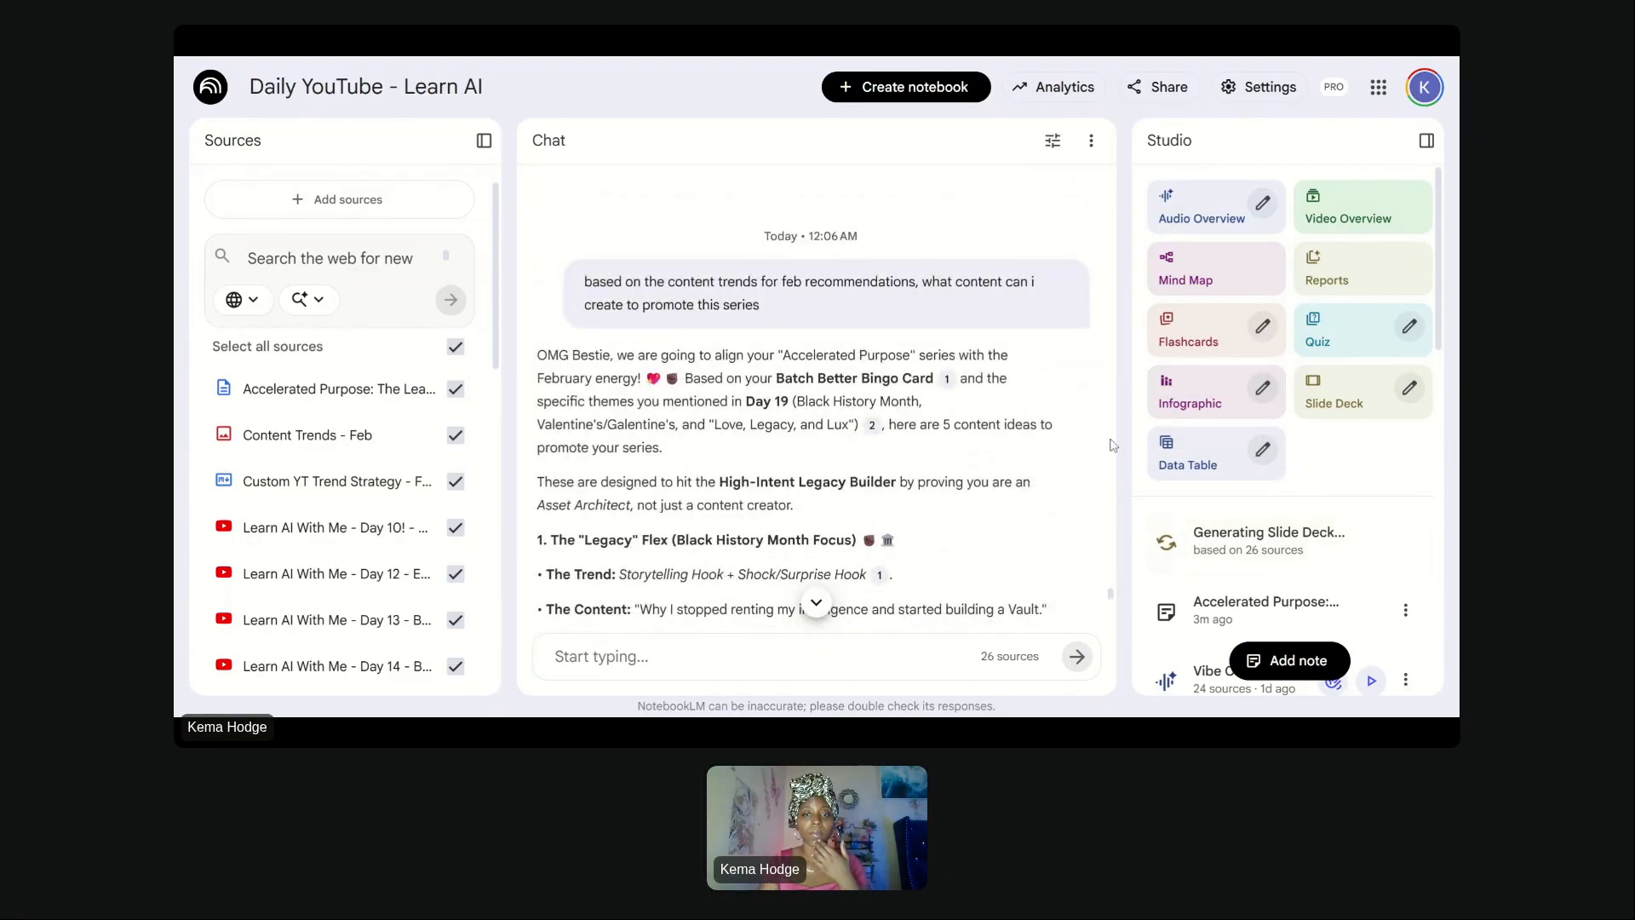
click(1263, 389)
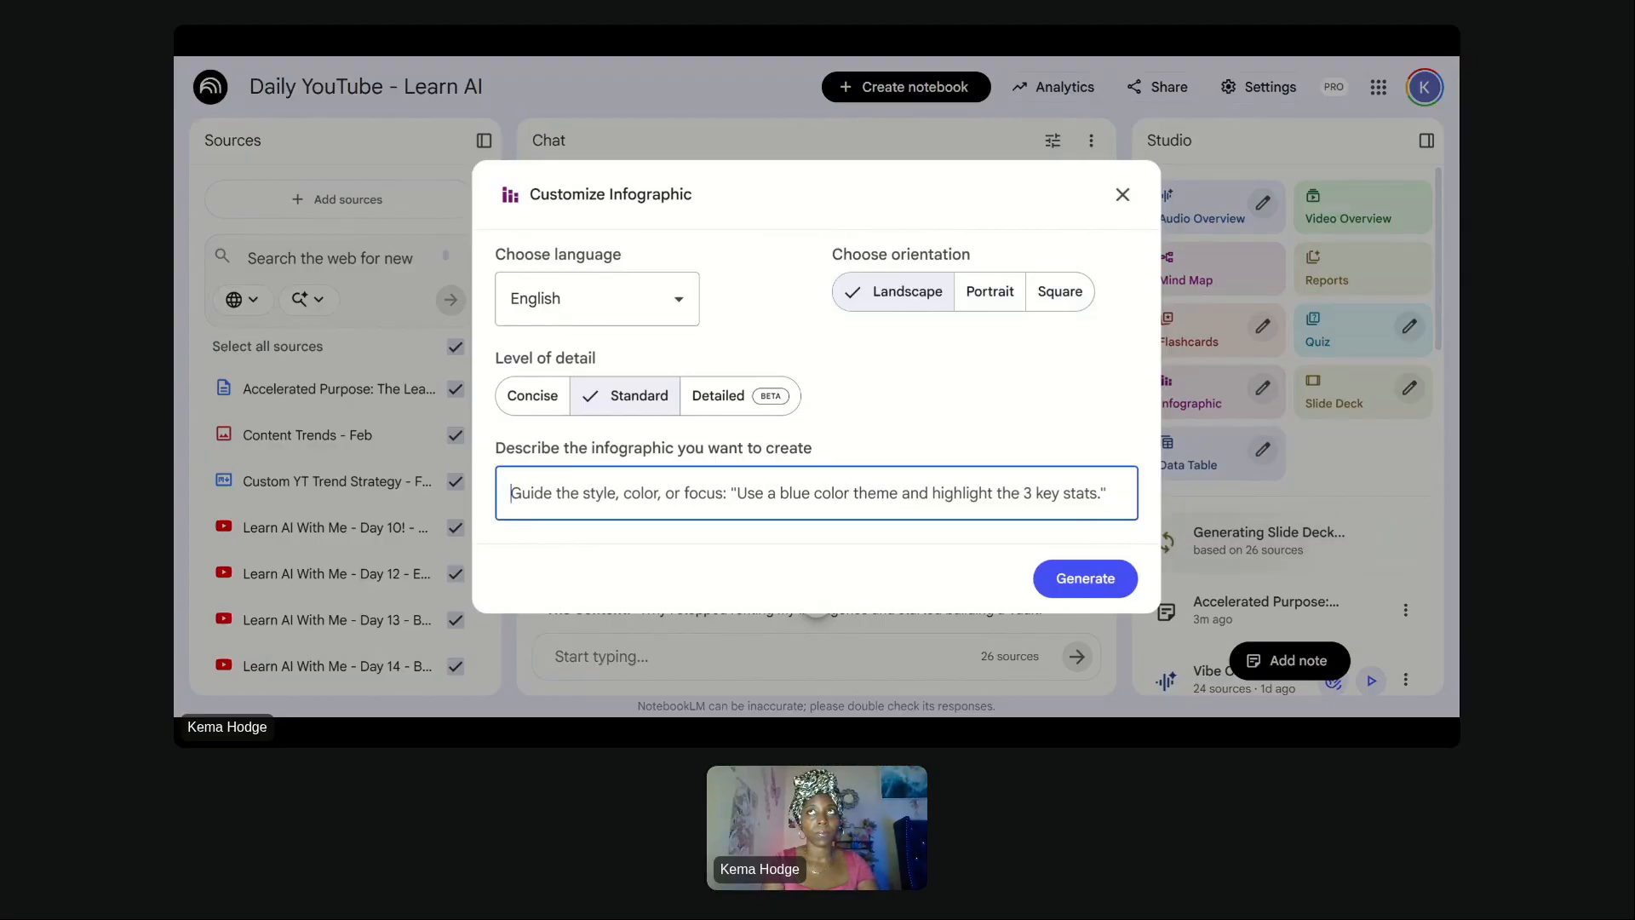
text(pick a trend)
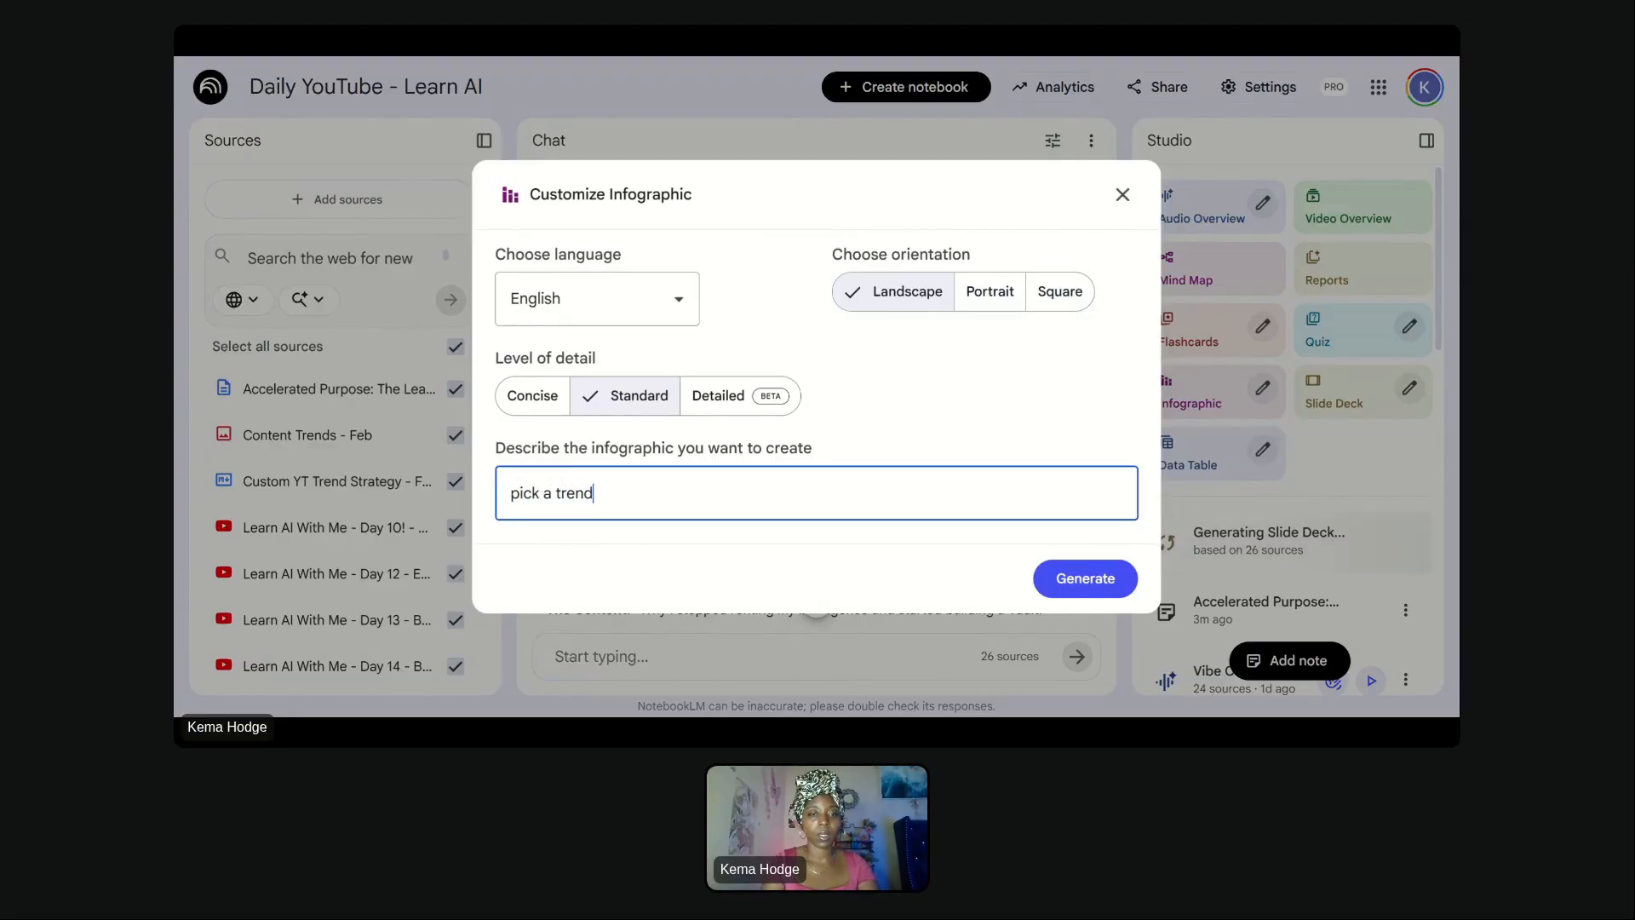
text( from the custo)
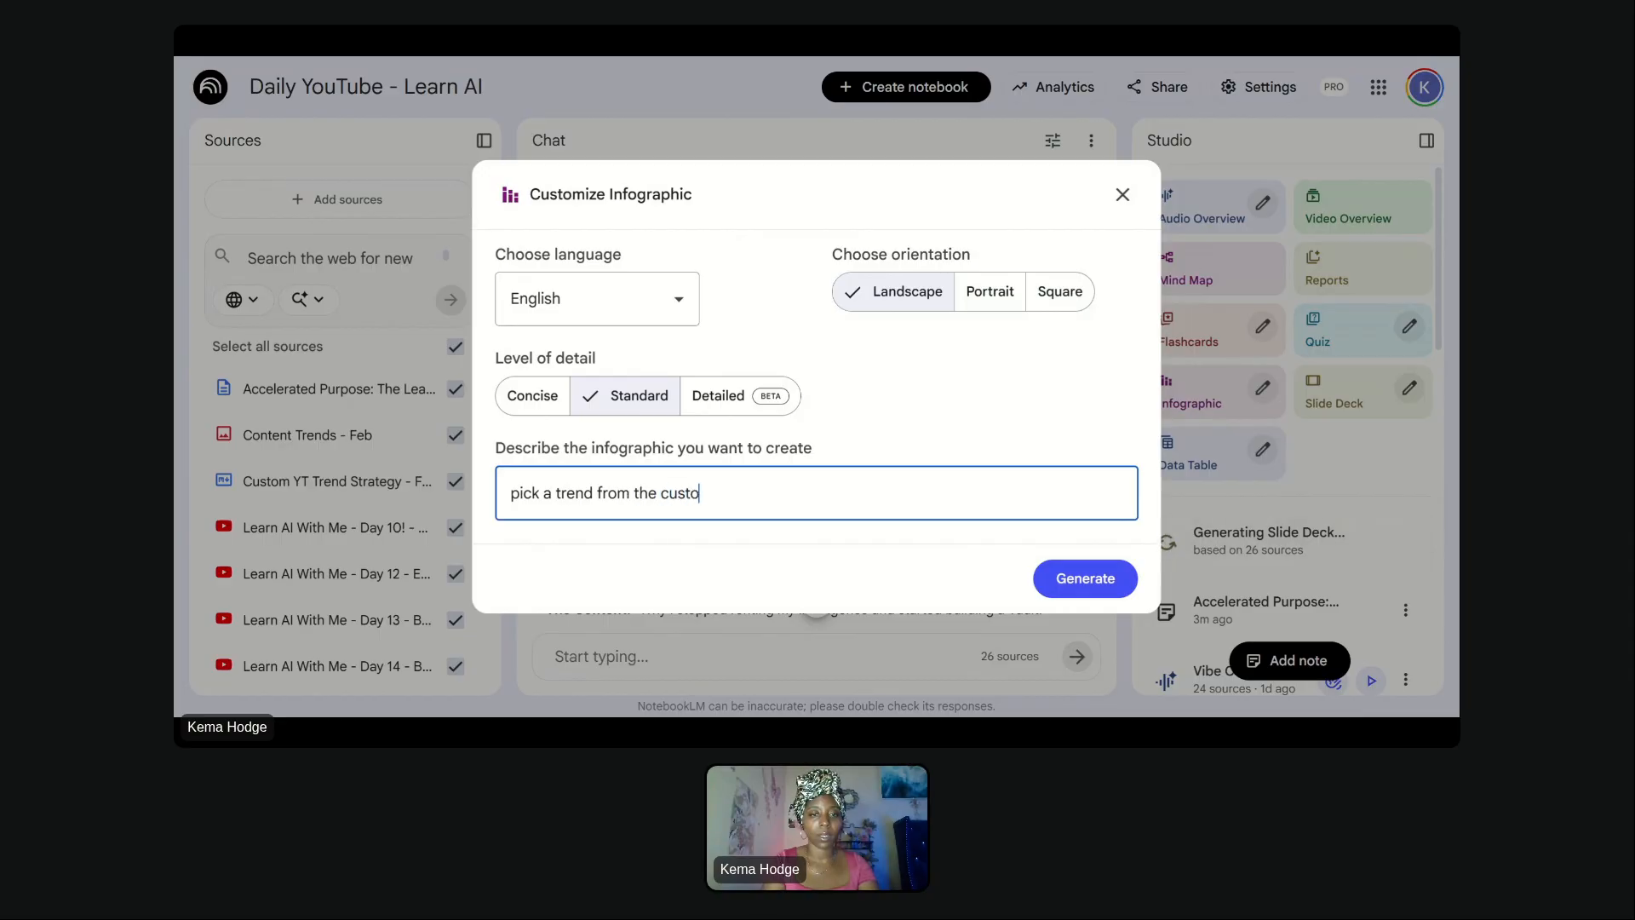
text(m yt tr)
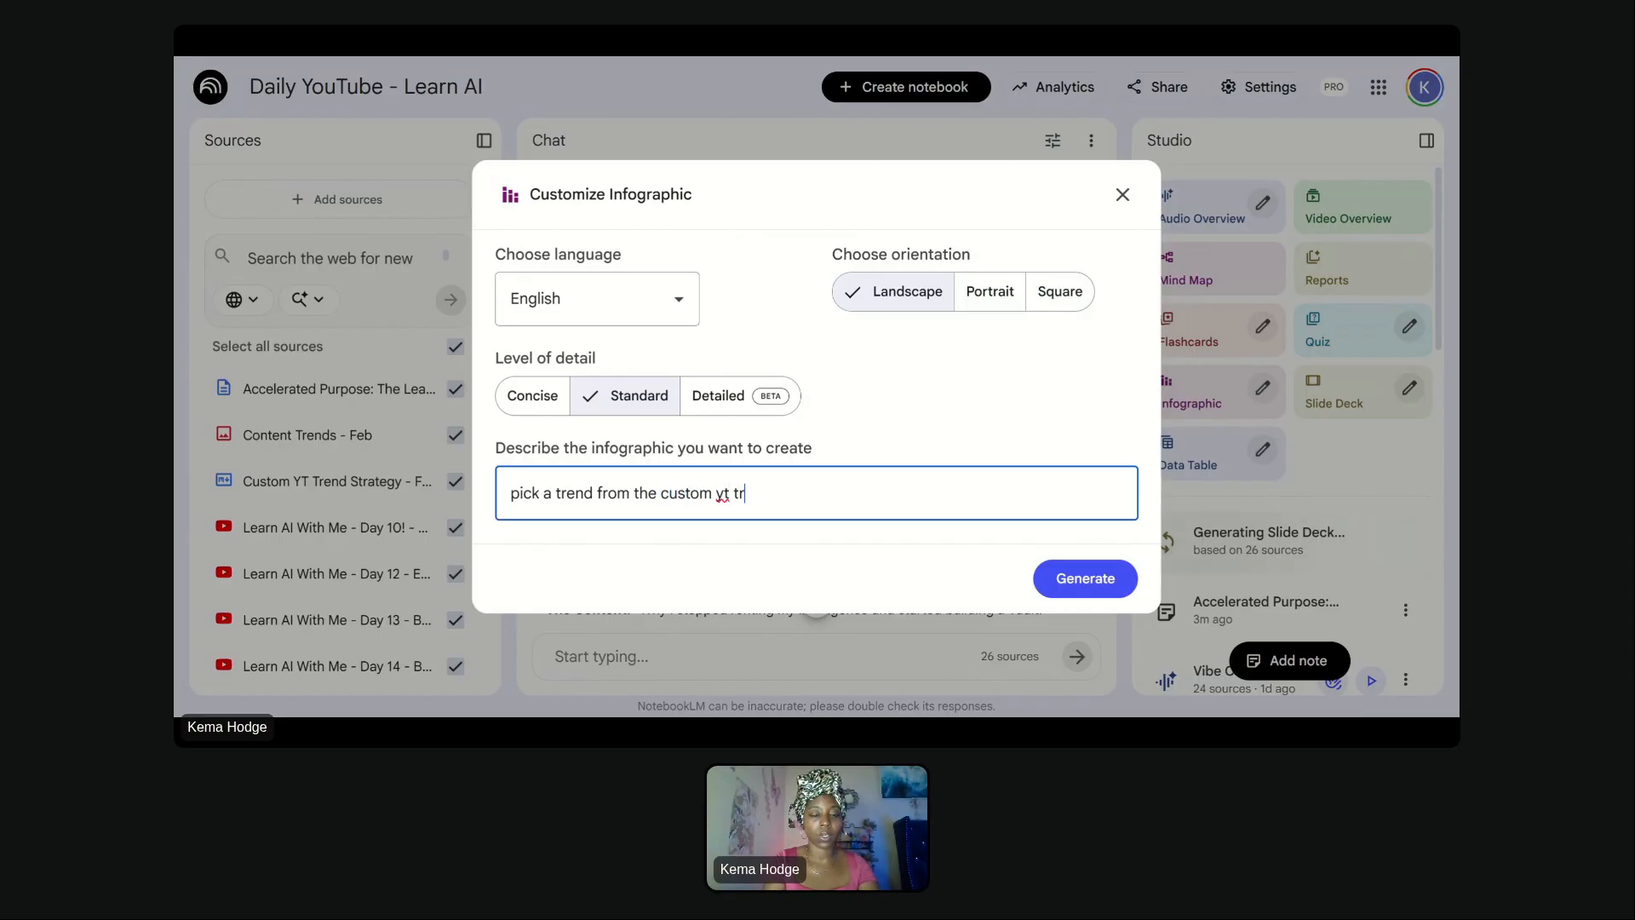
text(end strareg)
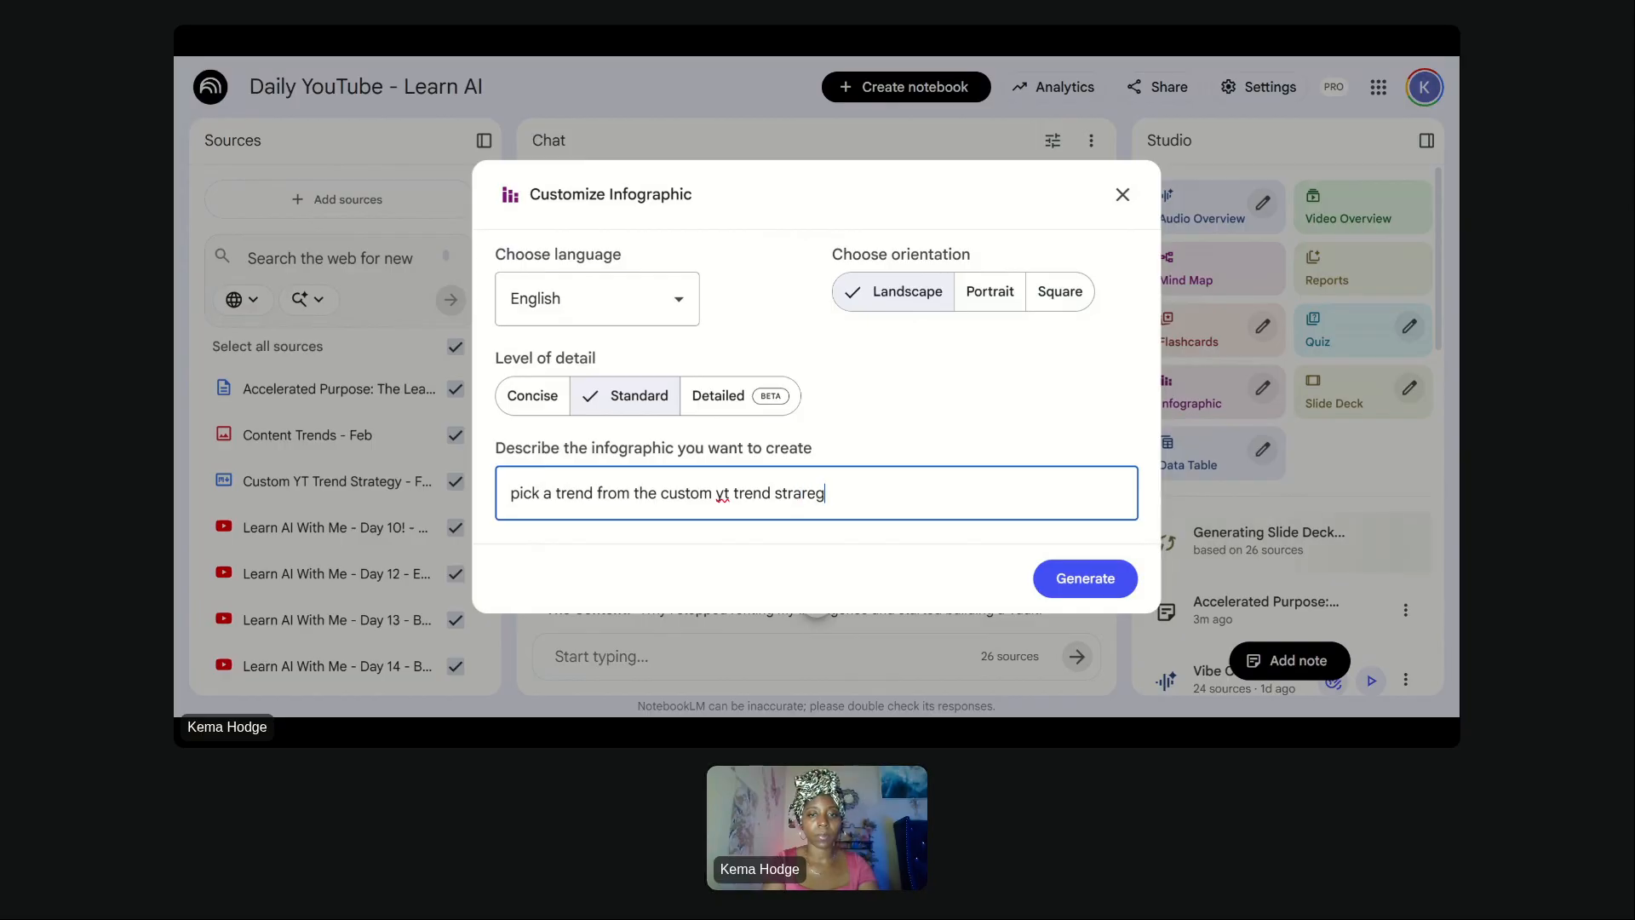
key(BackSpace)
key(BackSpace)
key(BackSpace)
text(tegy -)
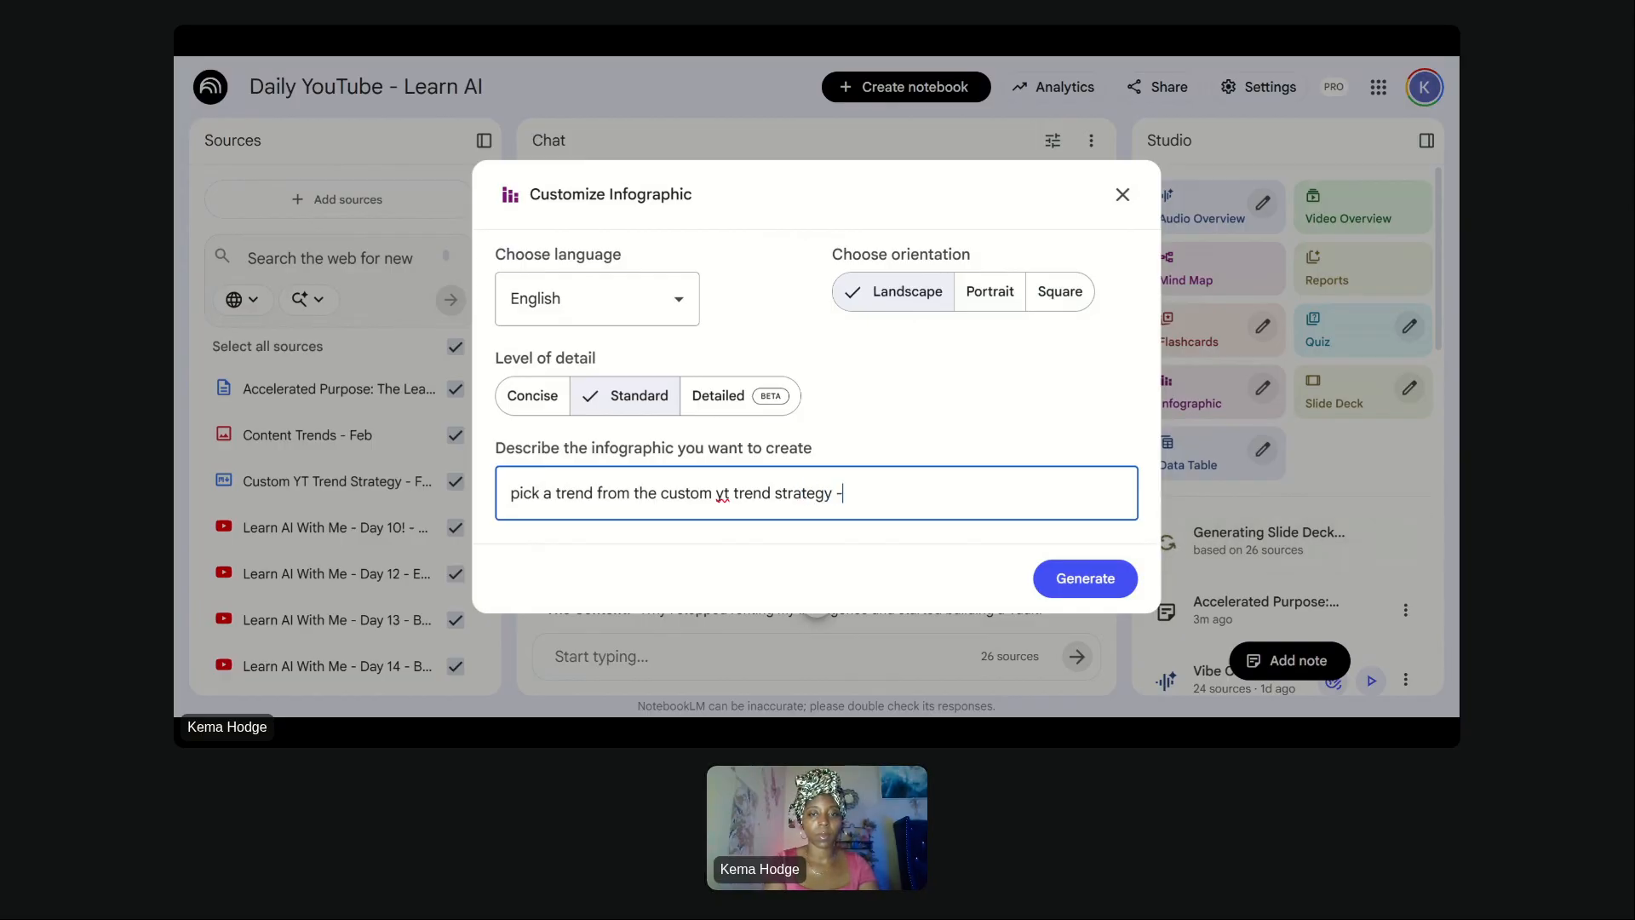
text( feb and demons)
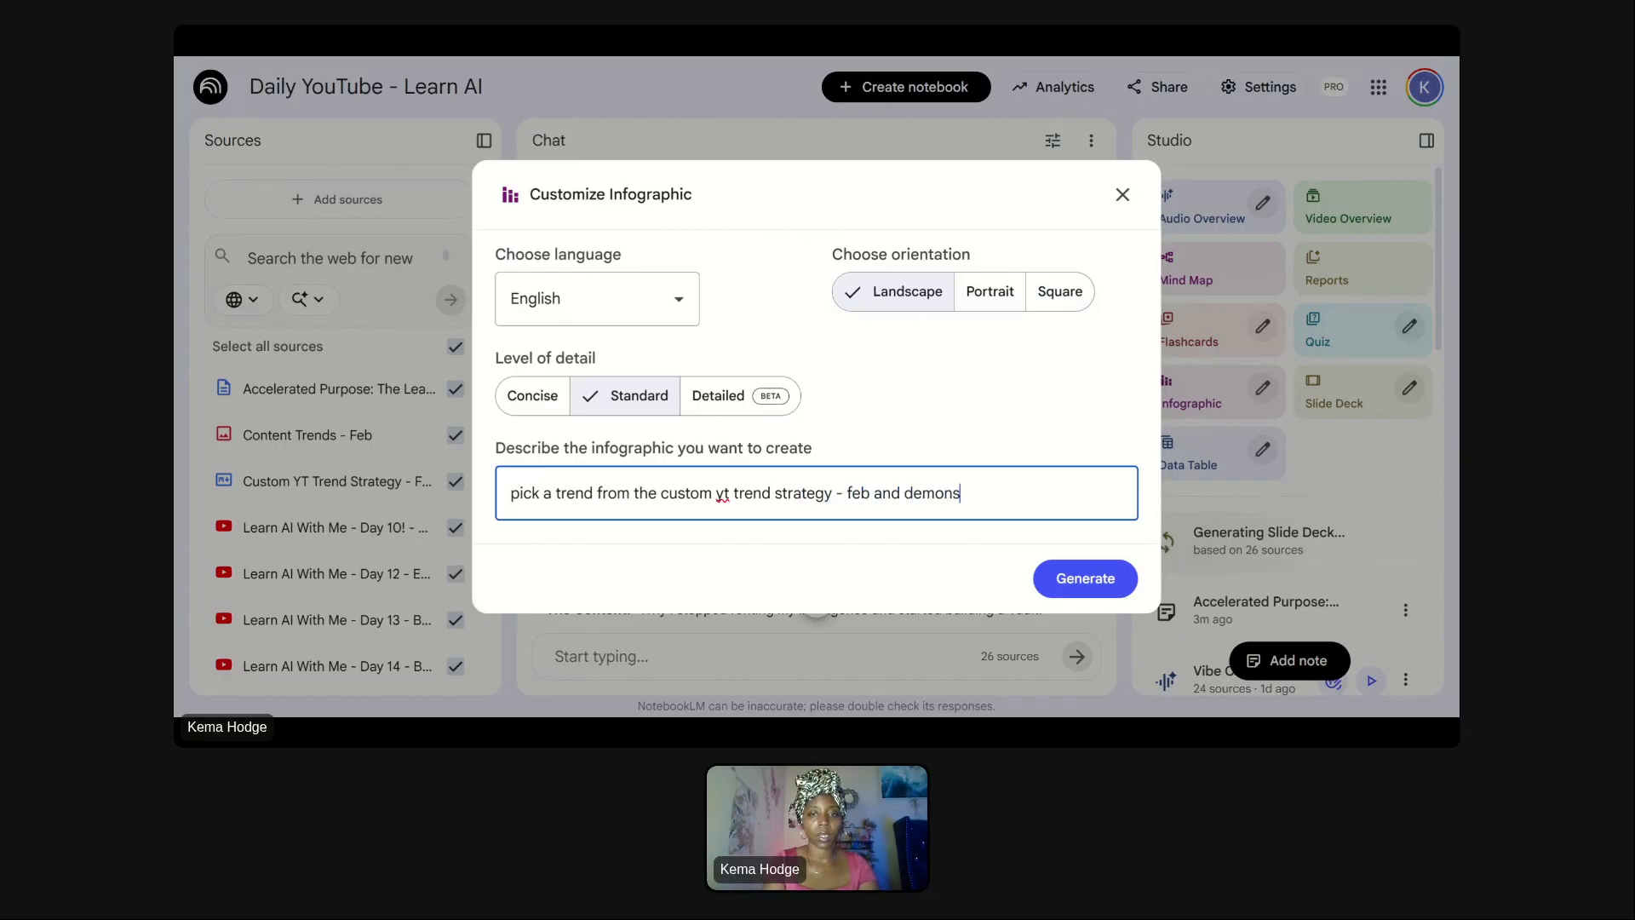
text(trate to a p)
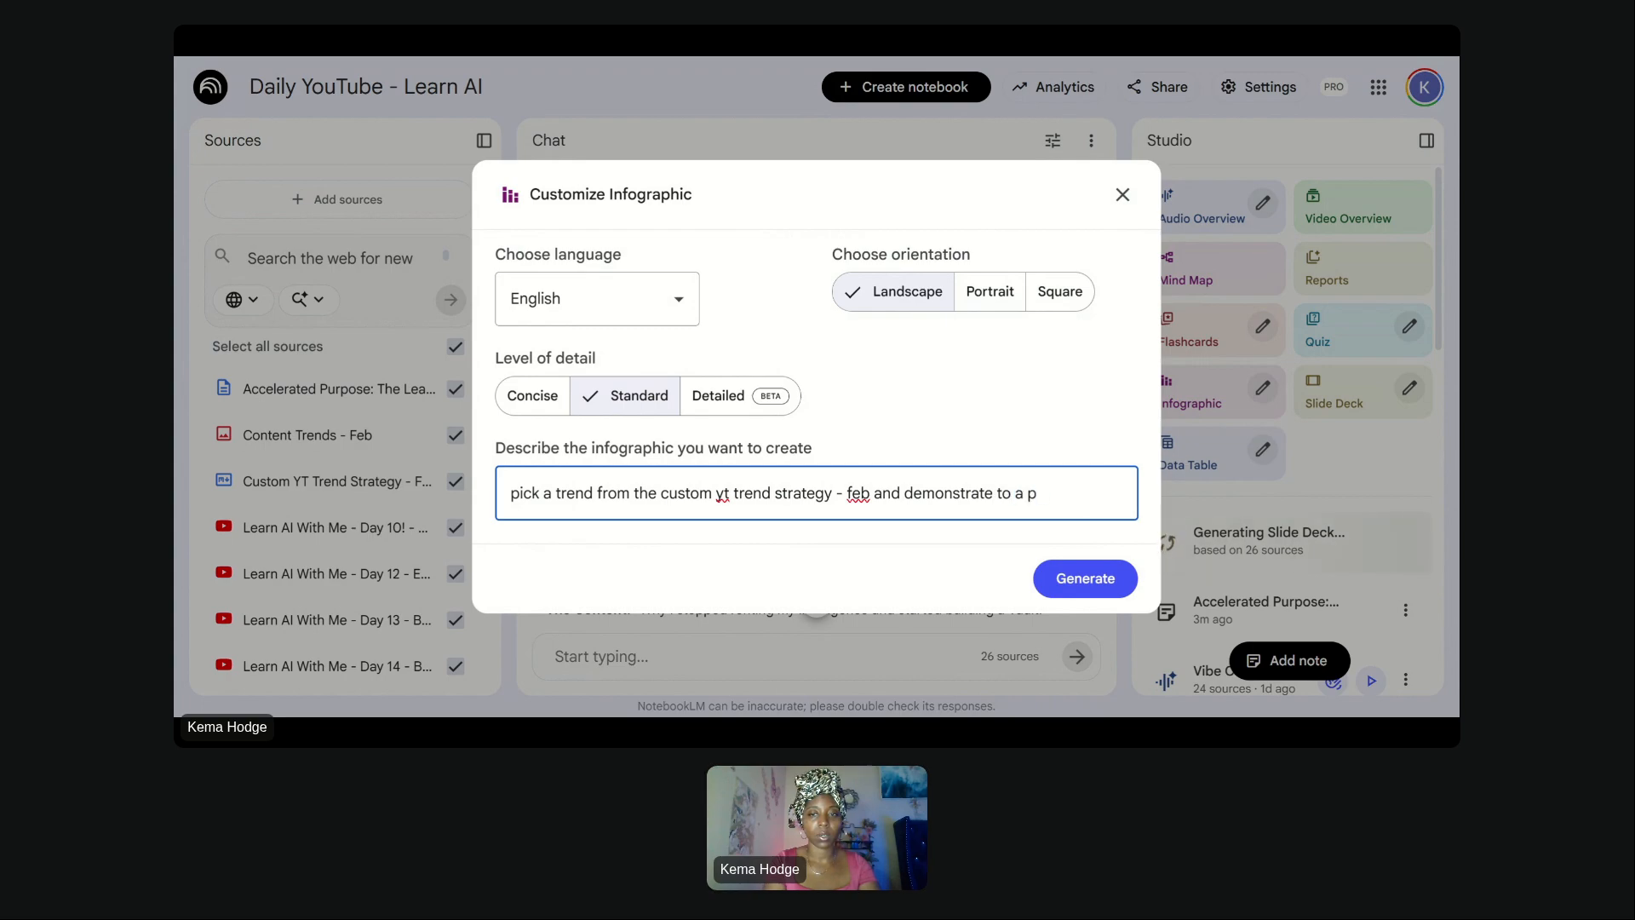
text(otential buyer)
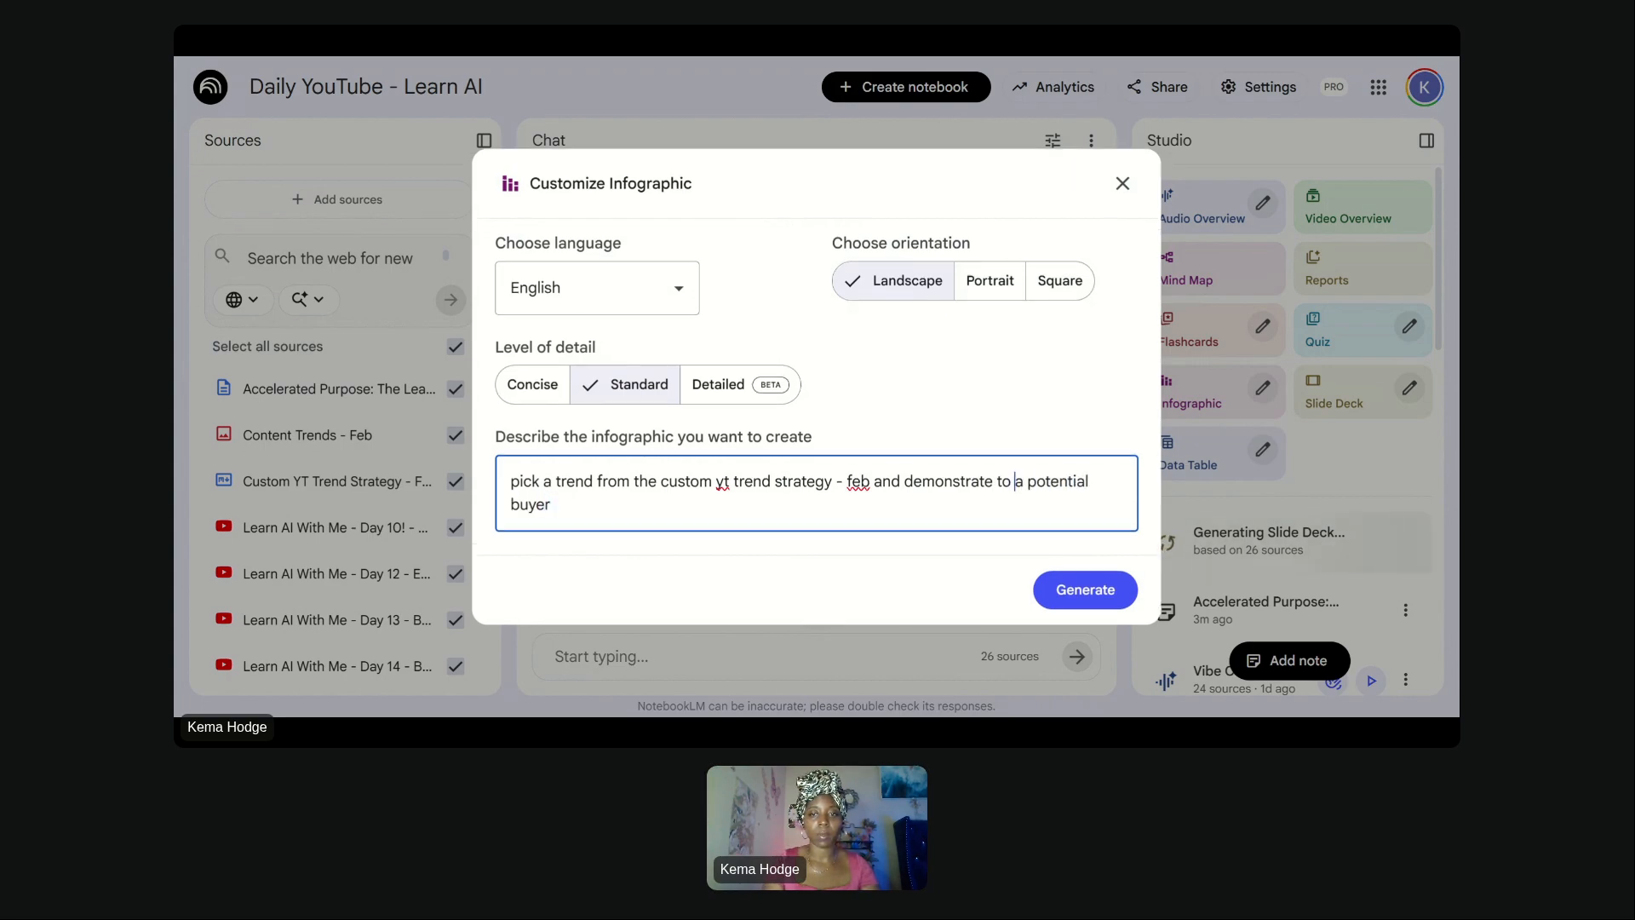
- Insert "the concept" after "demonstrate" in the infographic description and generate the infographic
click(997, 481)
text(the co)
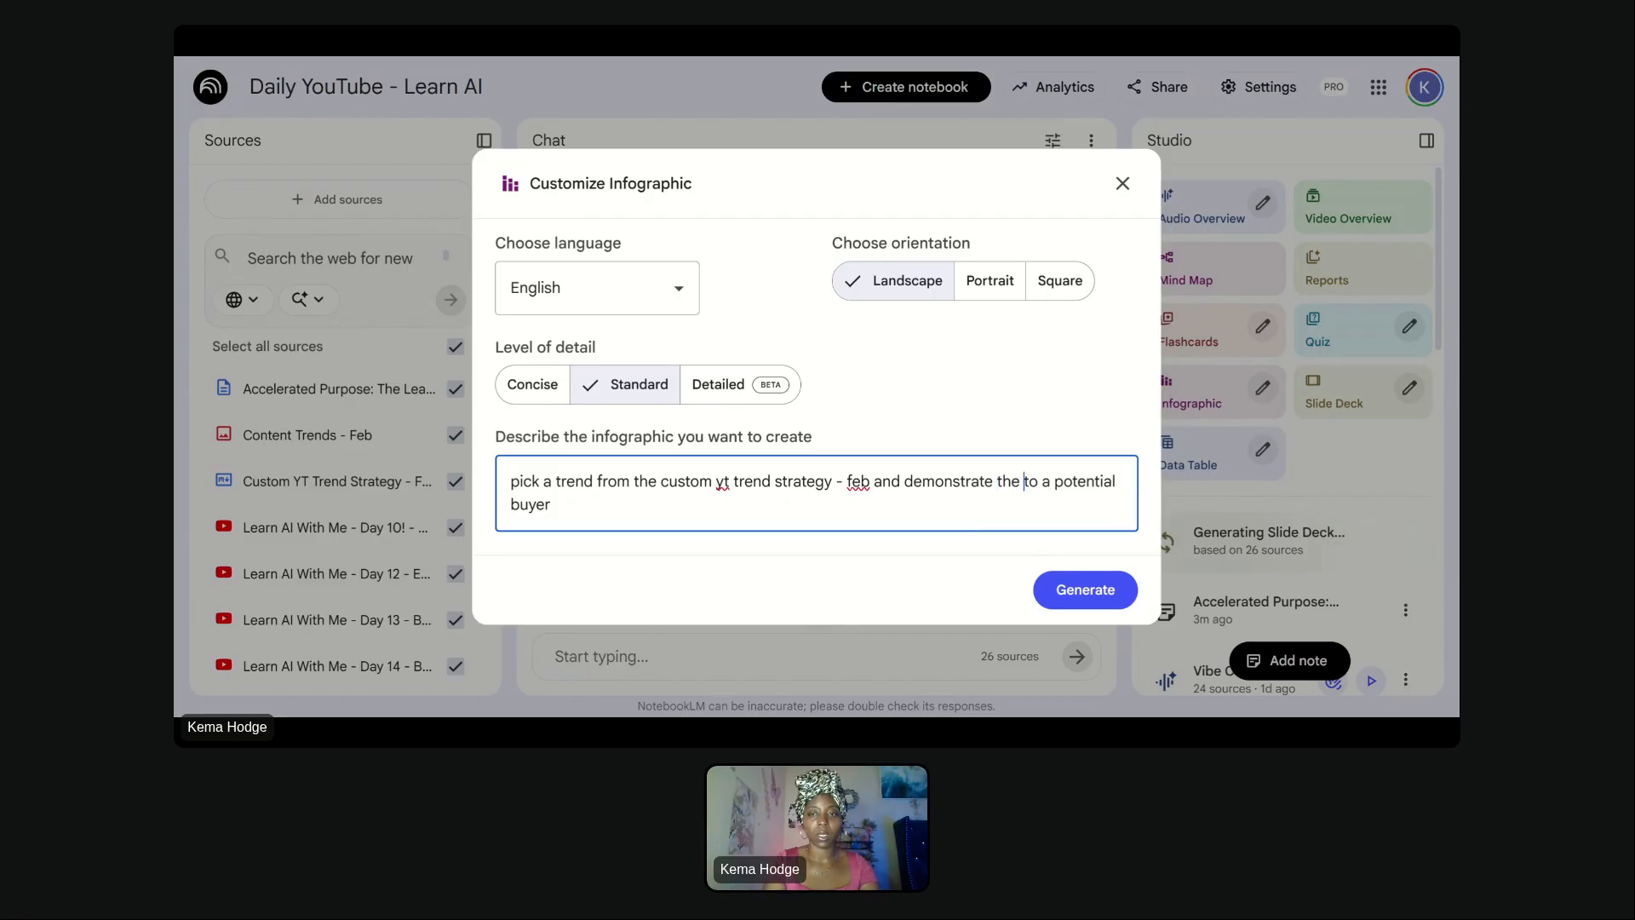
text(ncept)
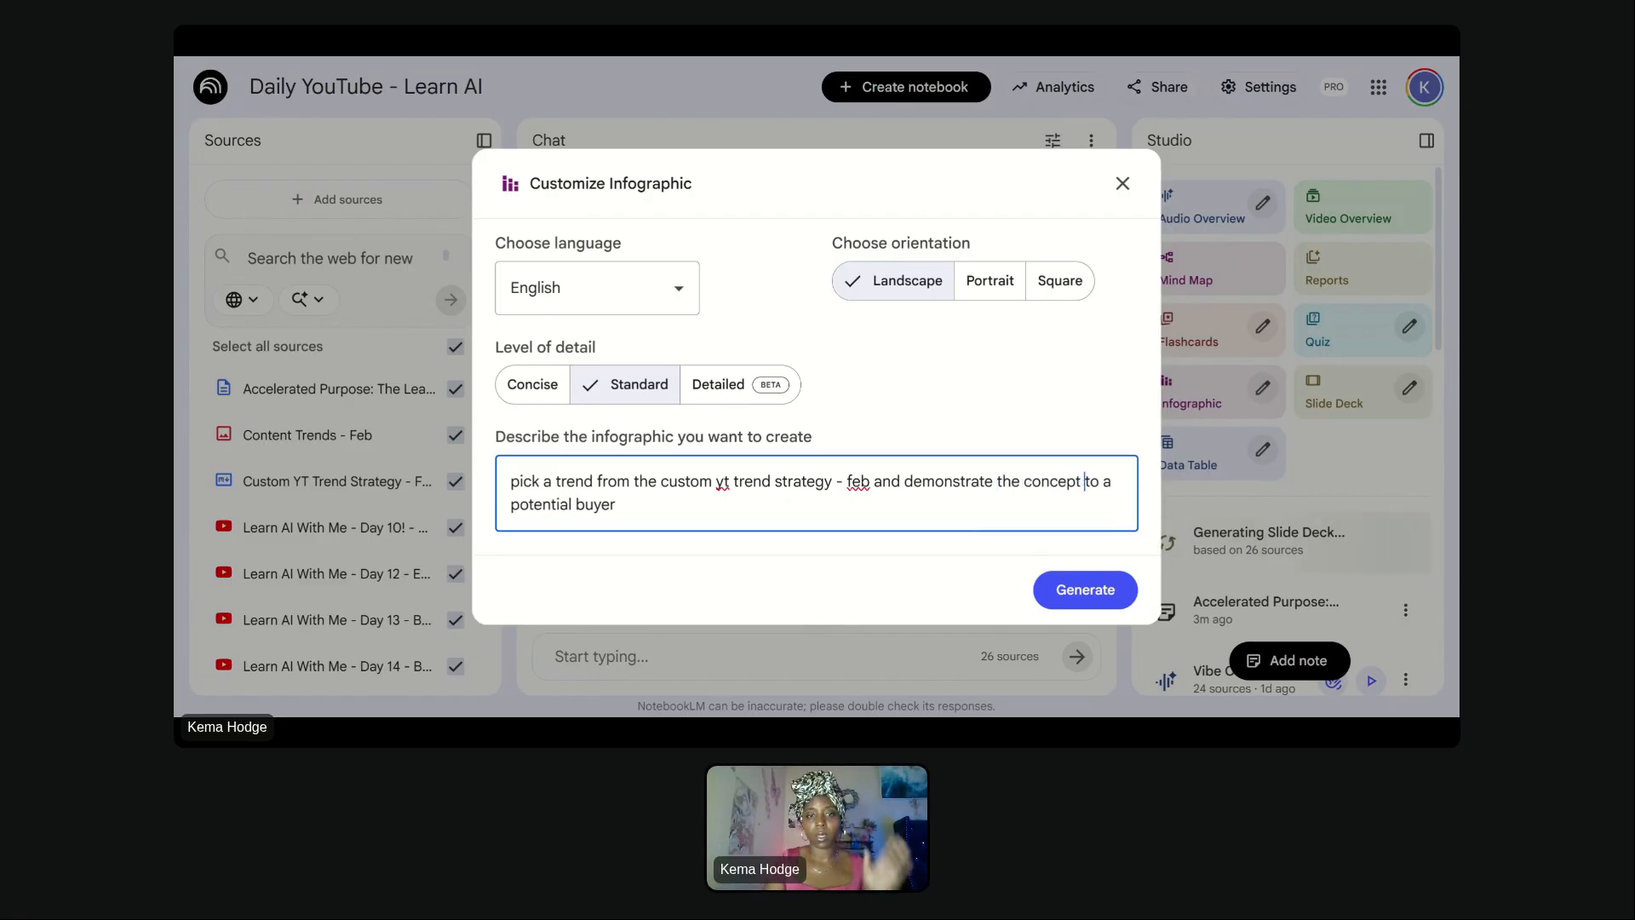
click(1114, 590)
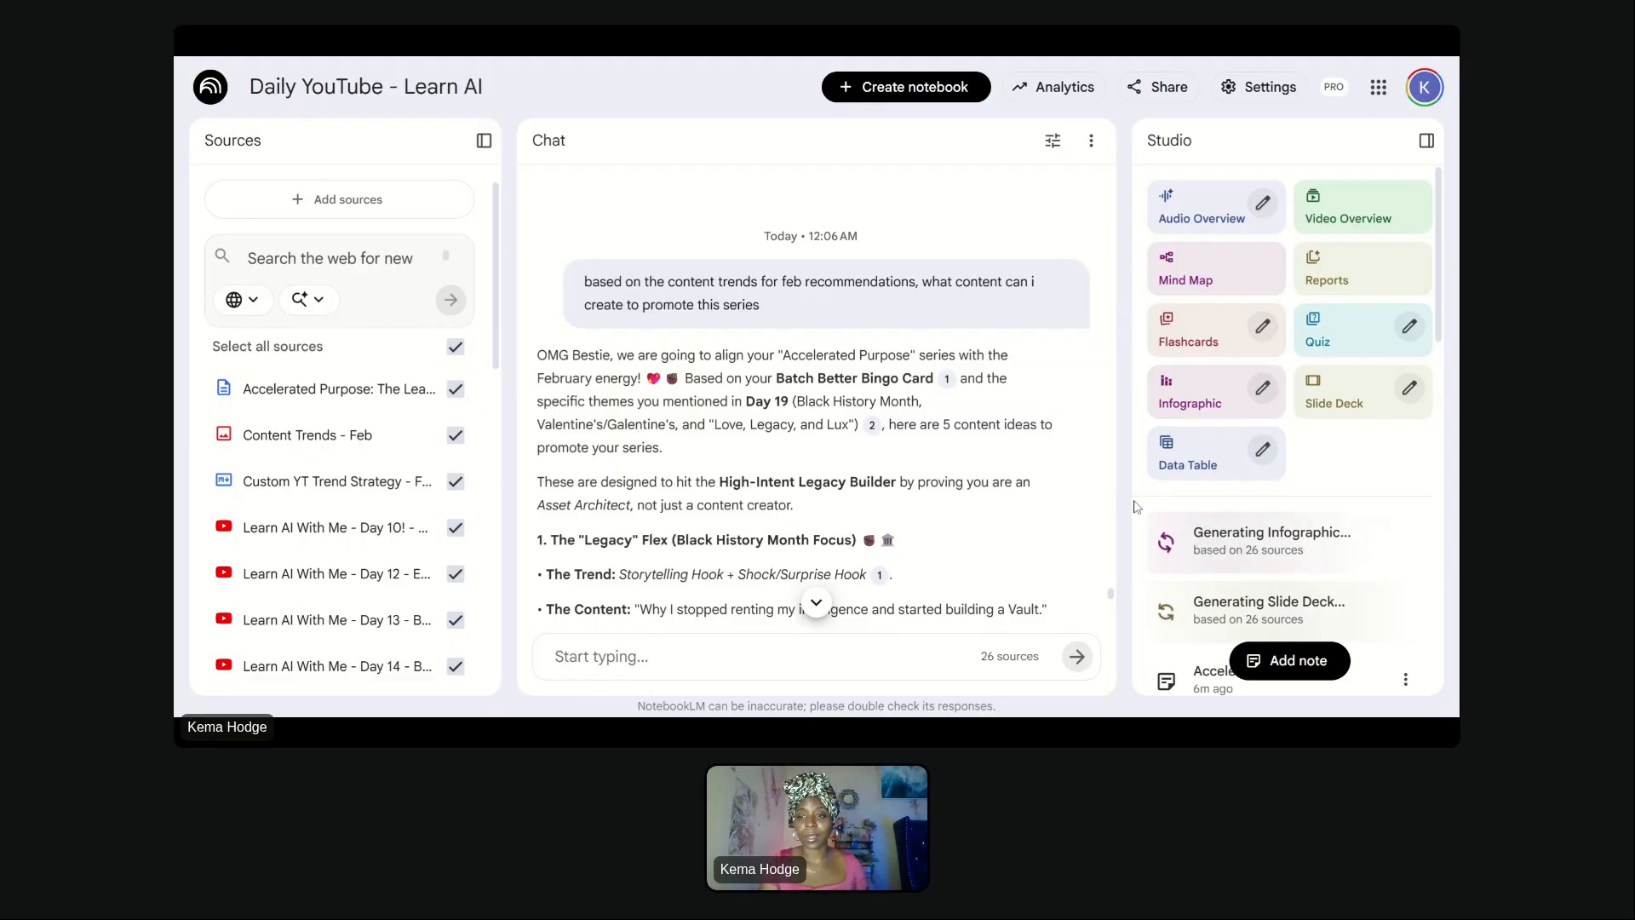
- Scroll through the Studio outputs list and the chat's February content ideas for the series
scroll(1135, 508, down, 4)
scroll(1135, 507, up, 4)
scroll(1135, 507, down, 7)
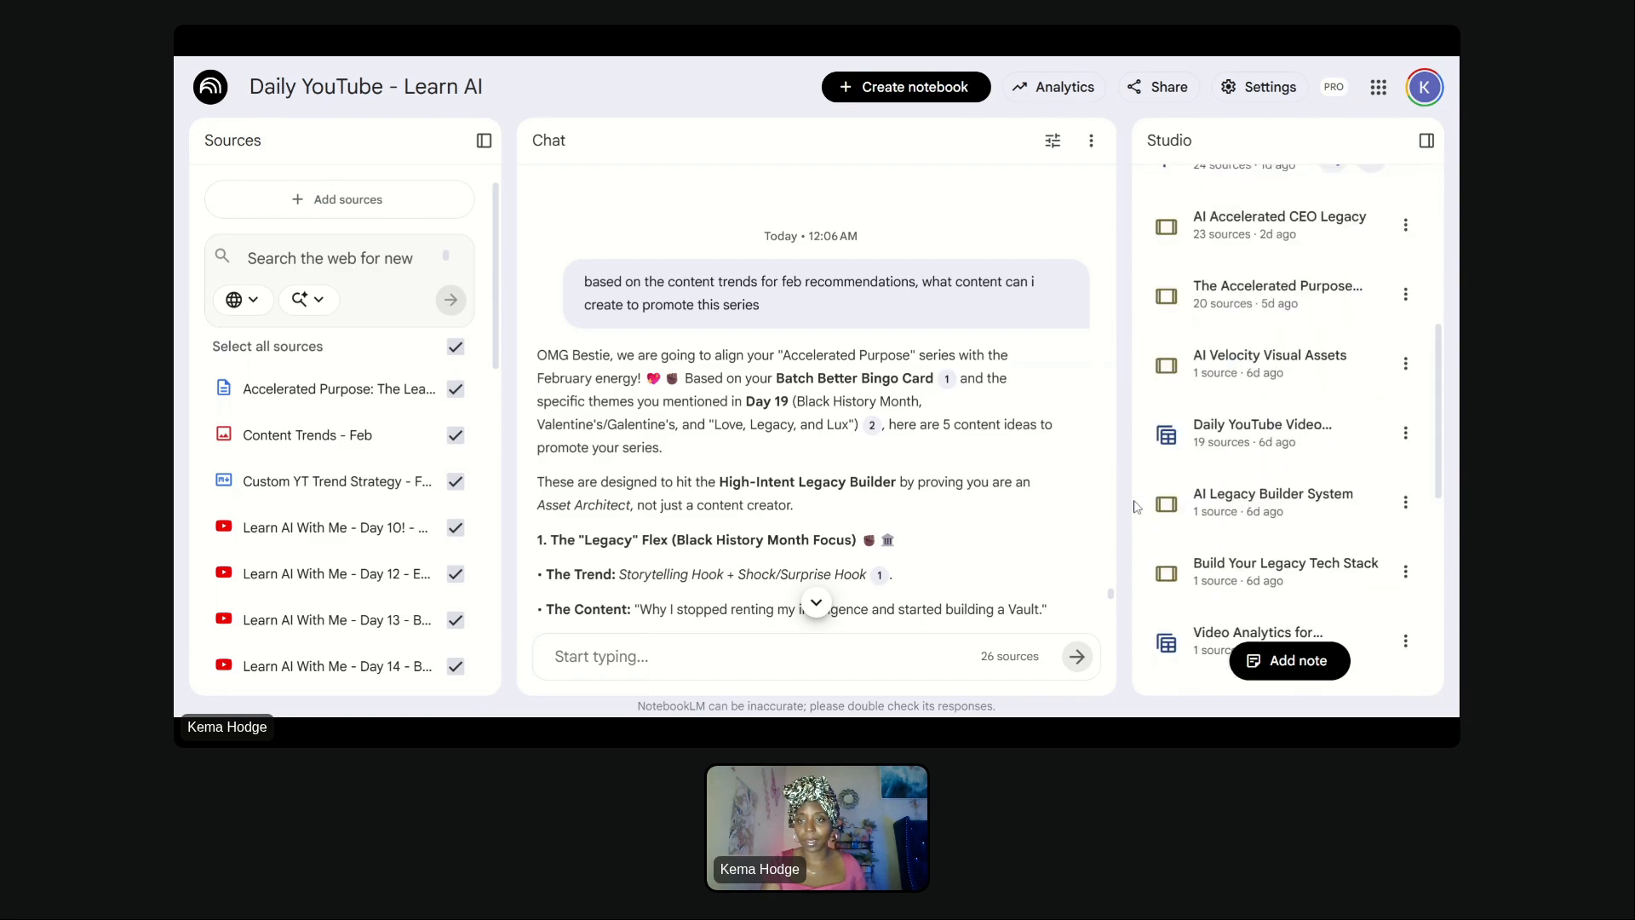
scroll(1135, 508, down, 3)
scroll(1192, 459, up, 12)
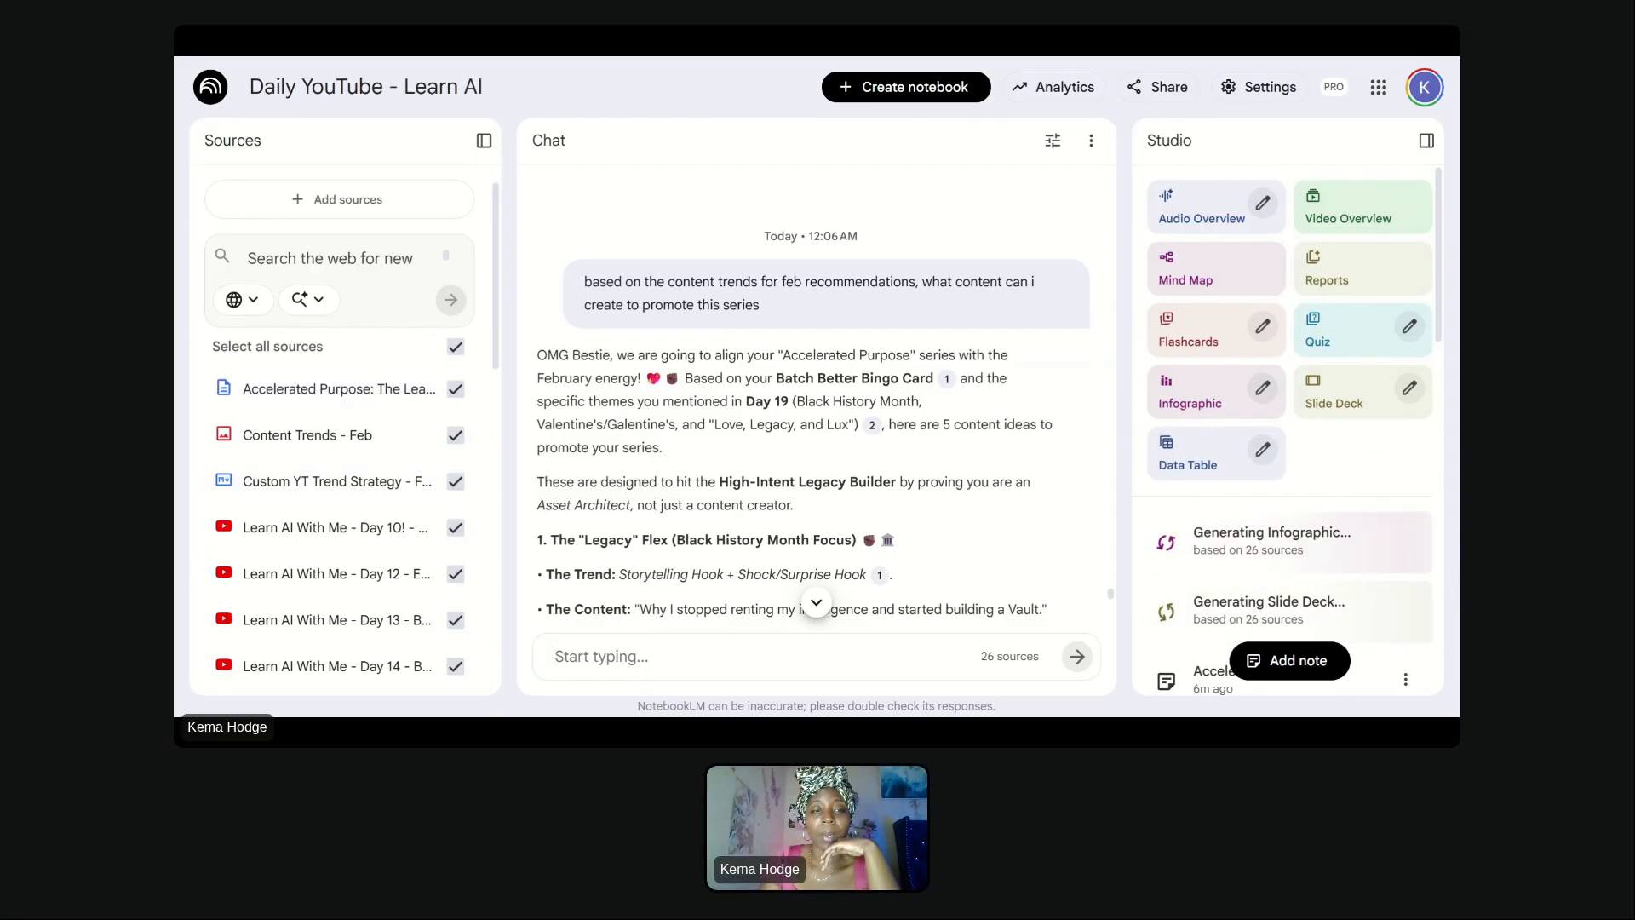
scroll(815, 408, down, 2)
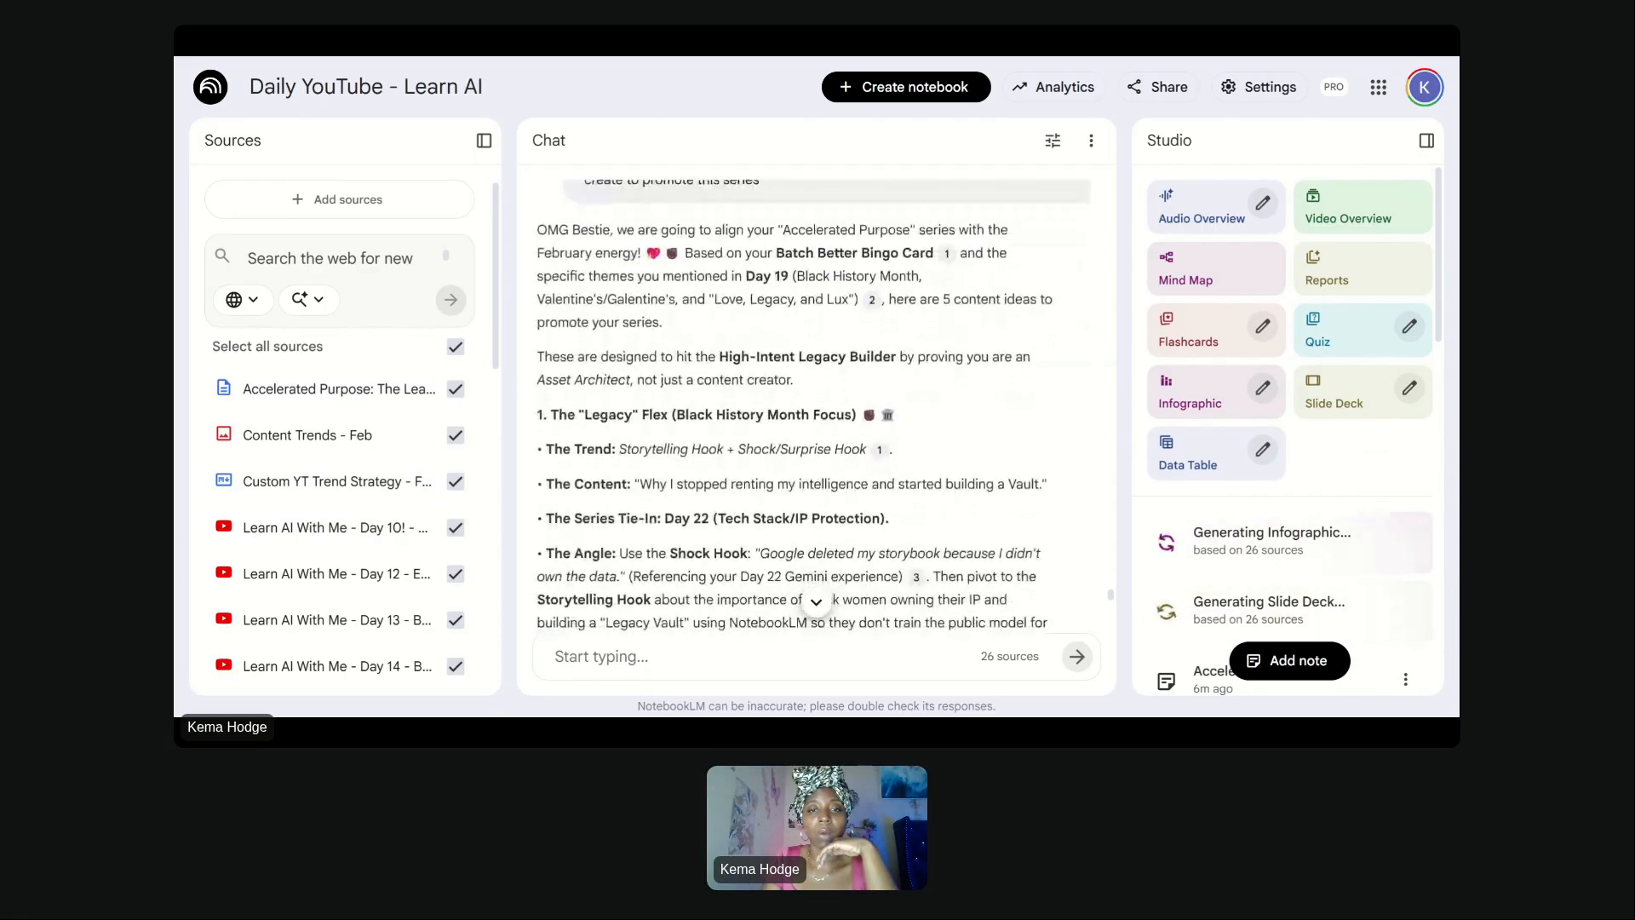
scroll(815, 401, down, 3)
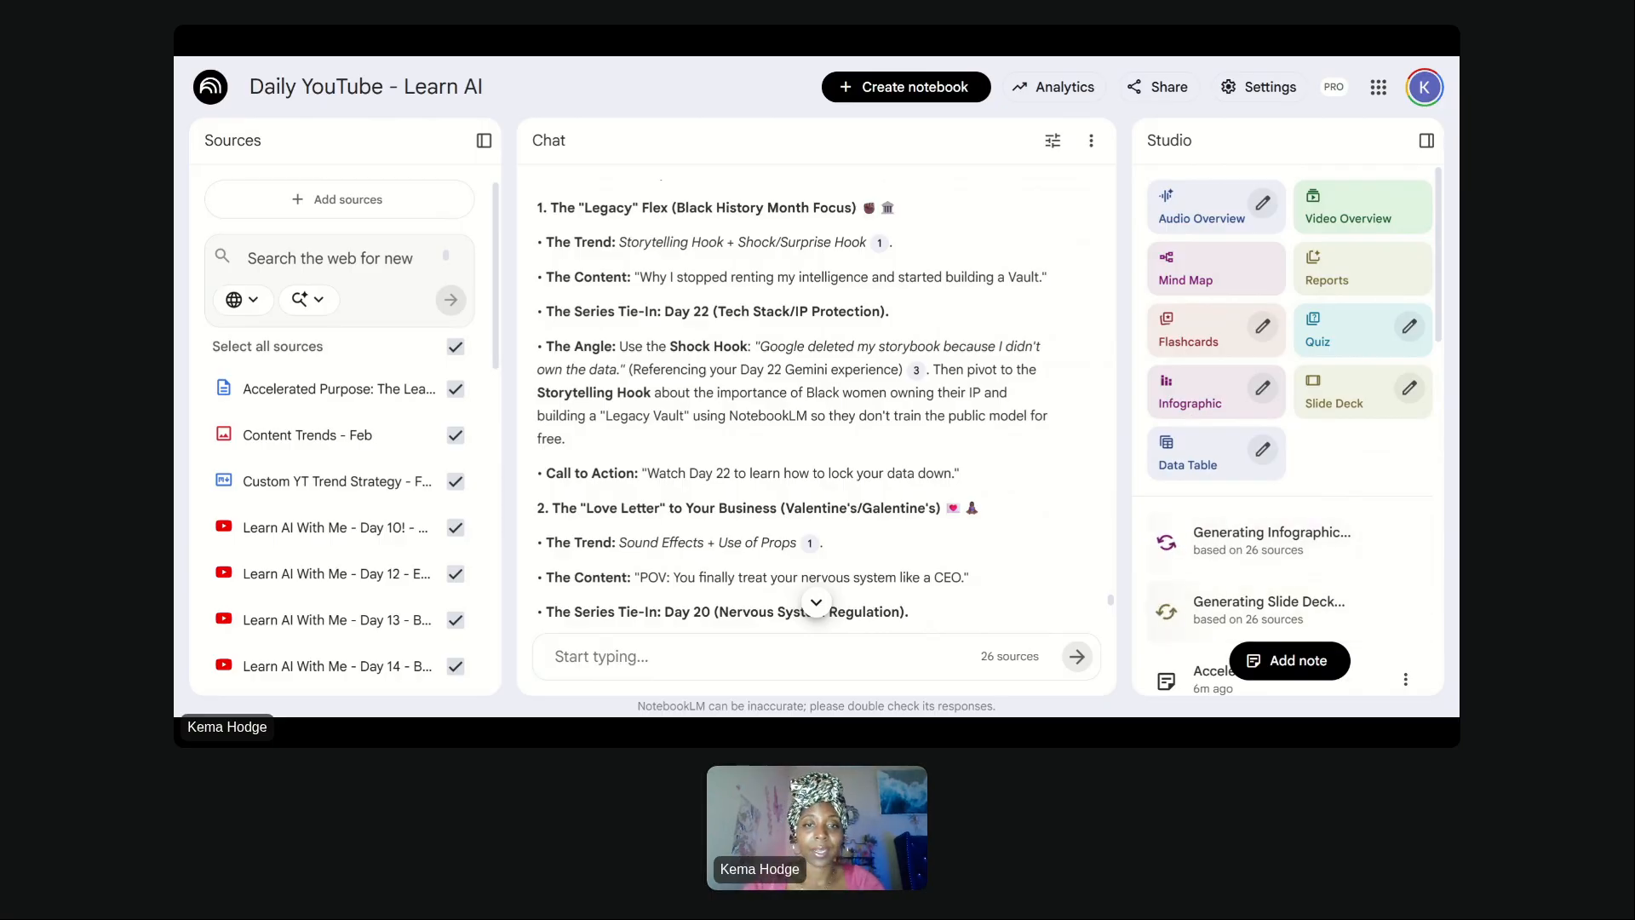
scroll(772, 340, down, 2)
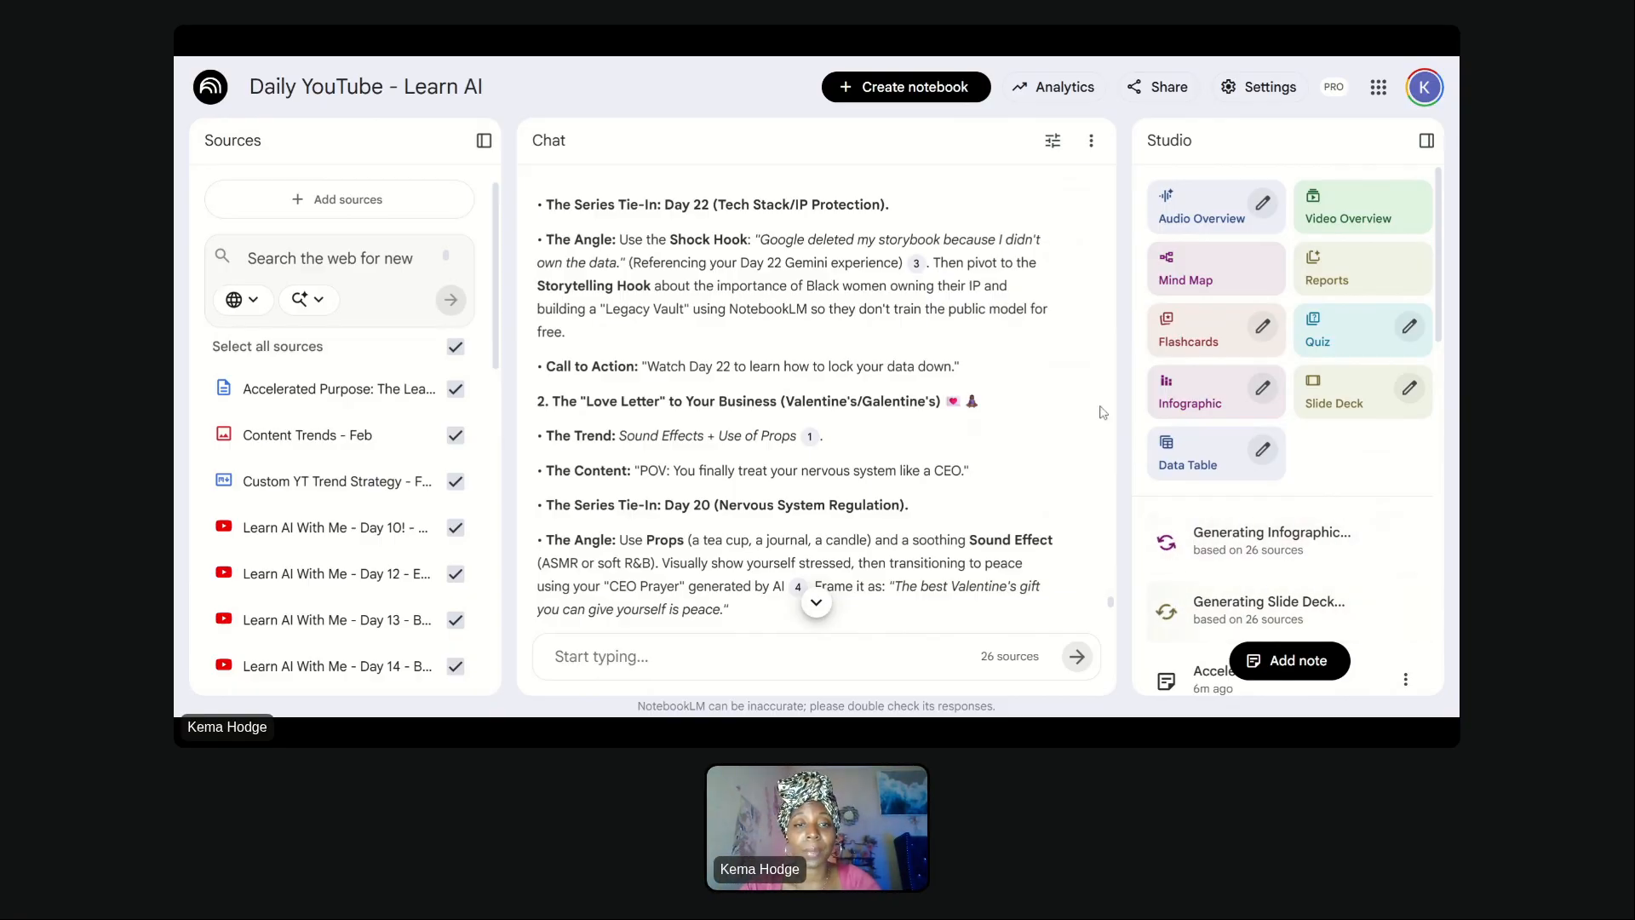
scroll(1103, 413, down, 2)
scroll(1102, 412, down, 1)
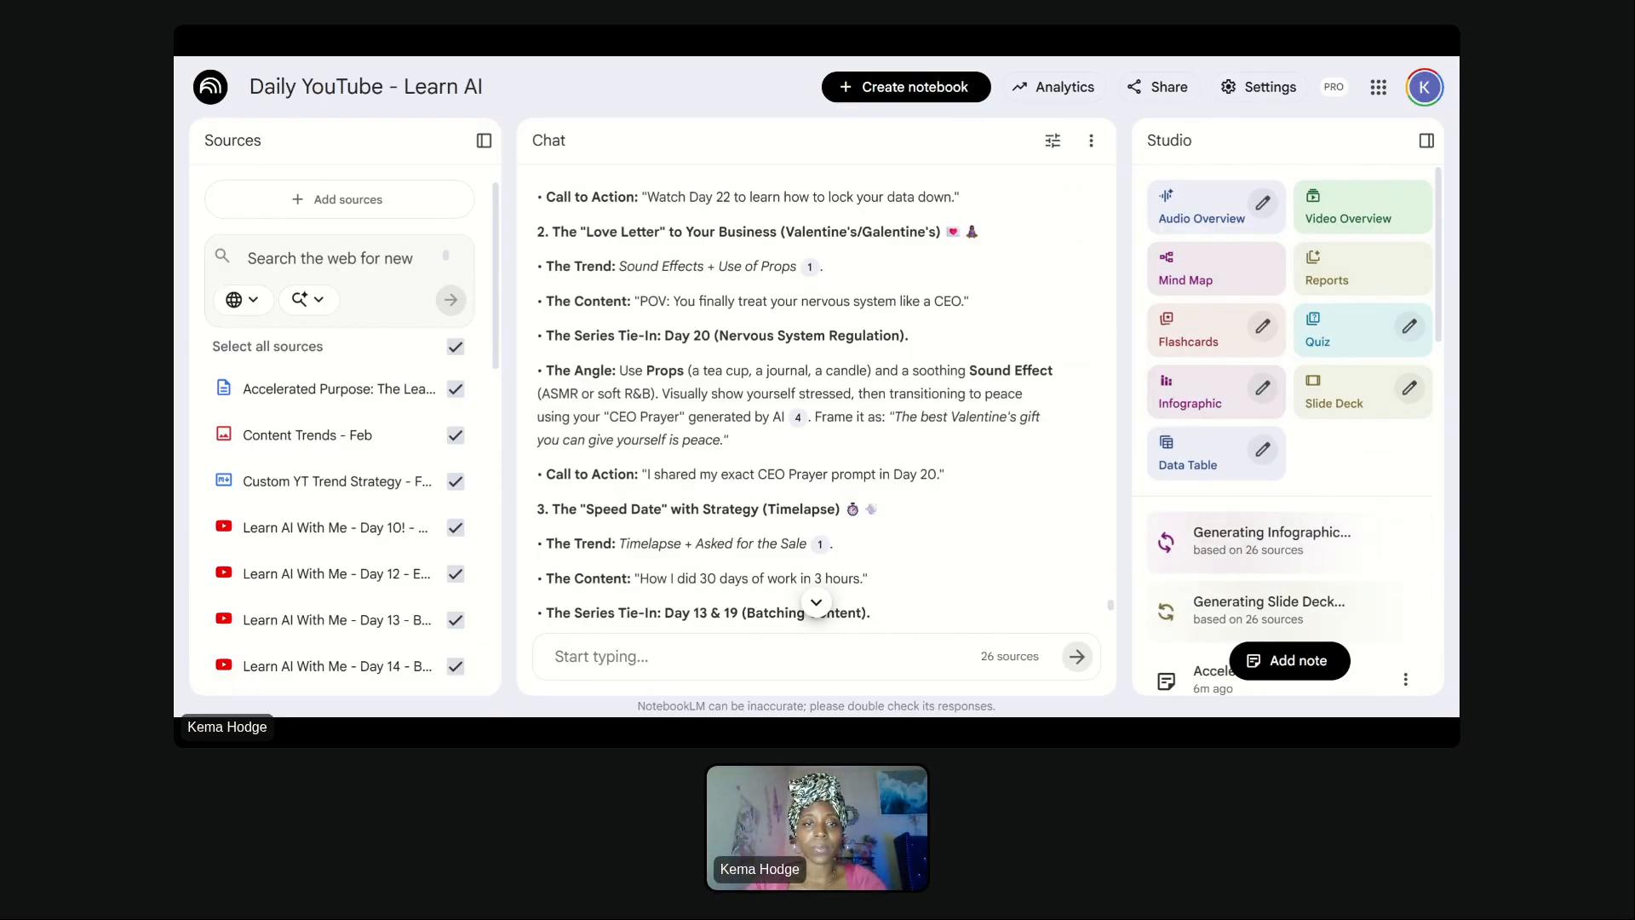
scroll(816, 408, down, 1)
scroll(815, 409, down, 1)
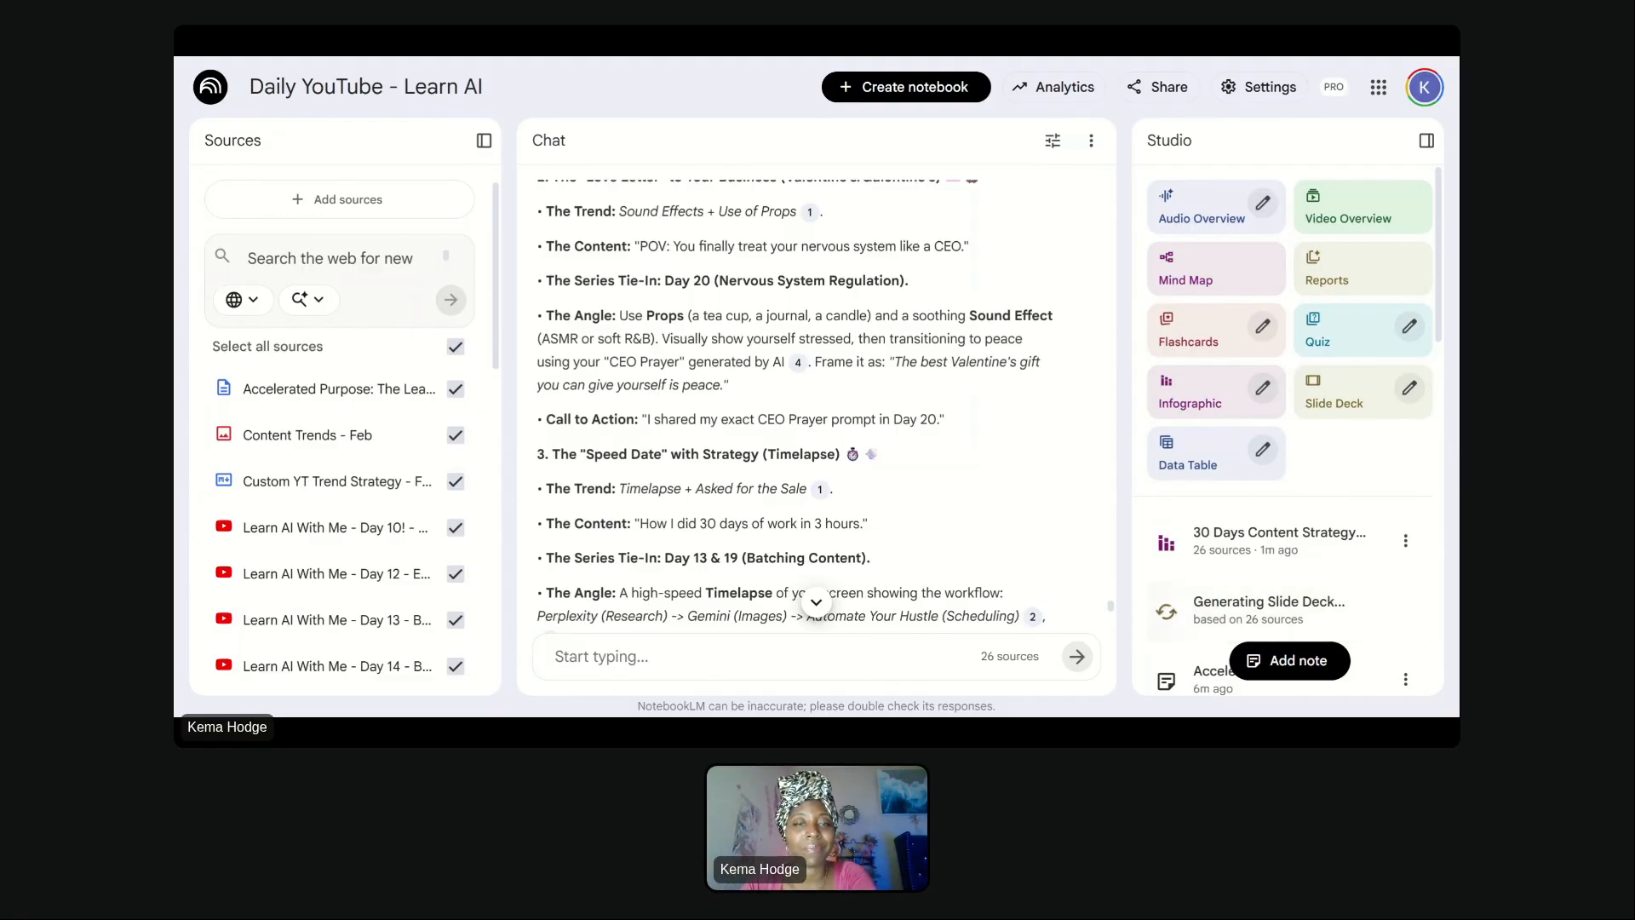
scroll(1087, 263, down, 2)
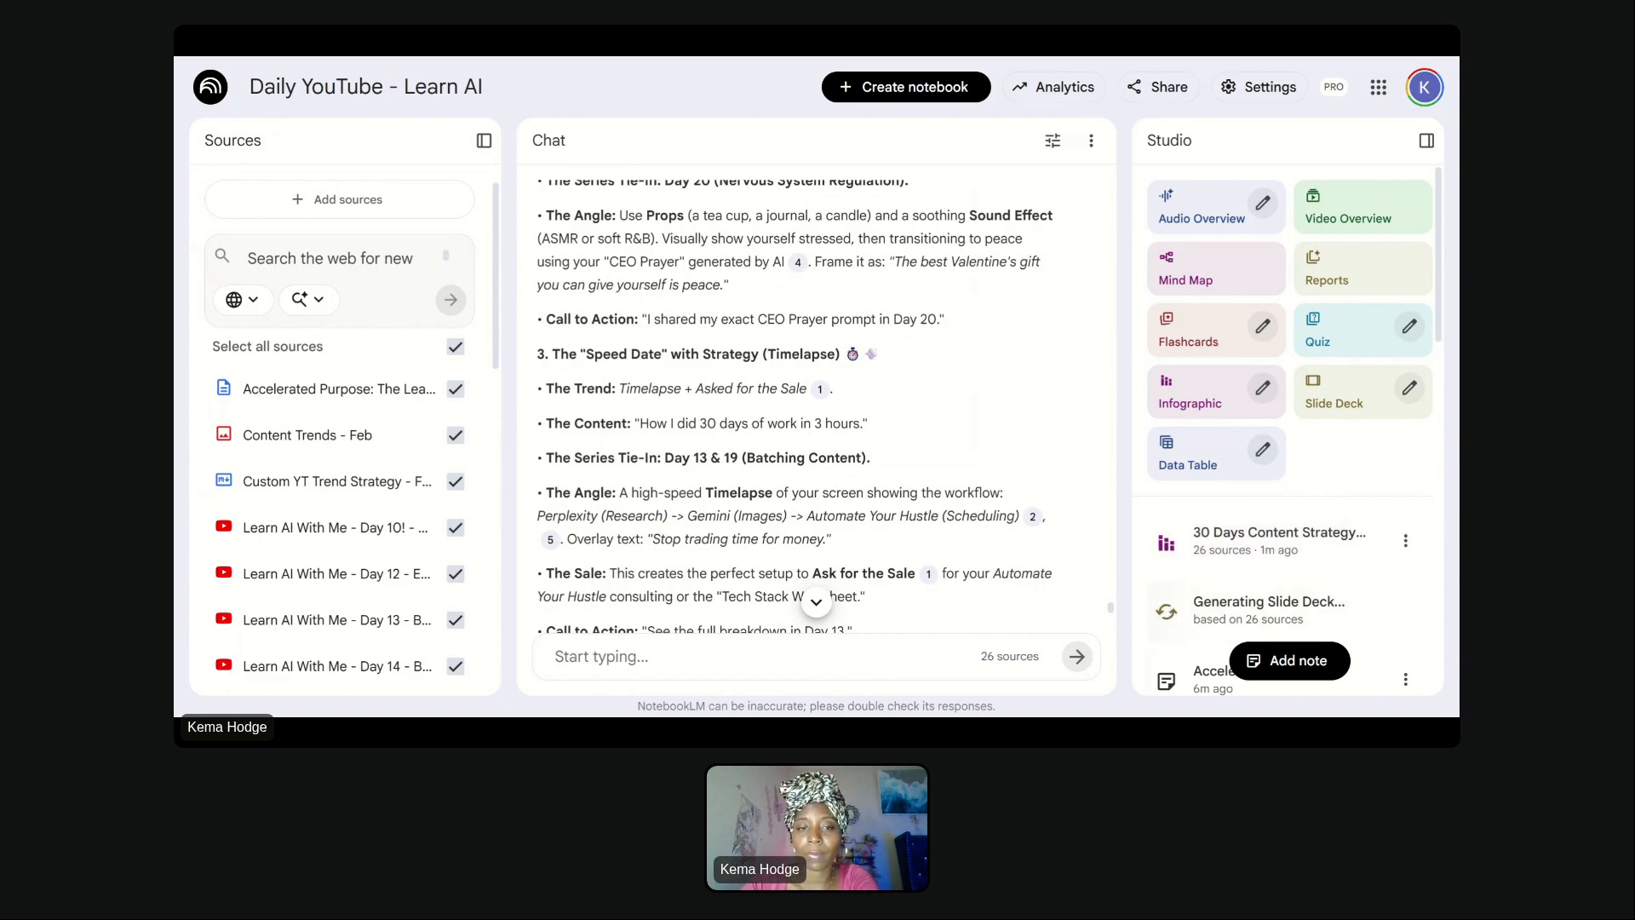
scroll(816, 400, down, 2)
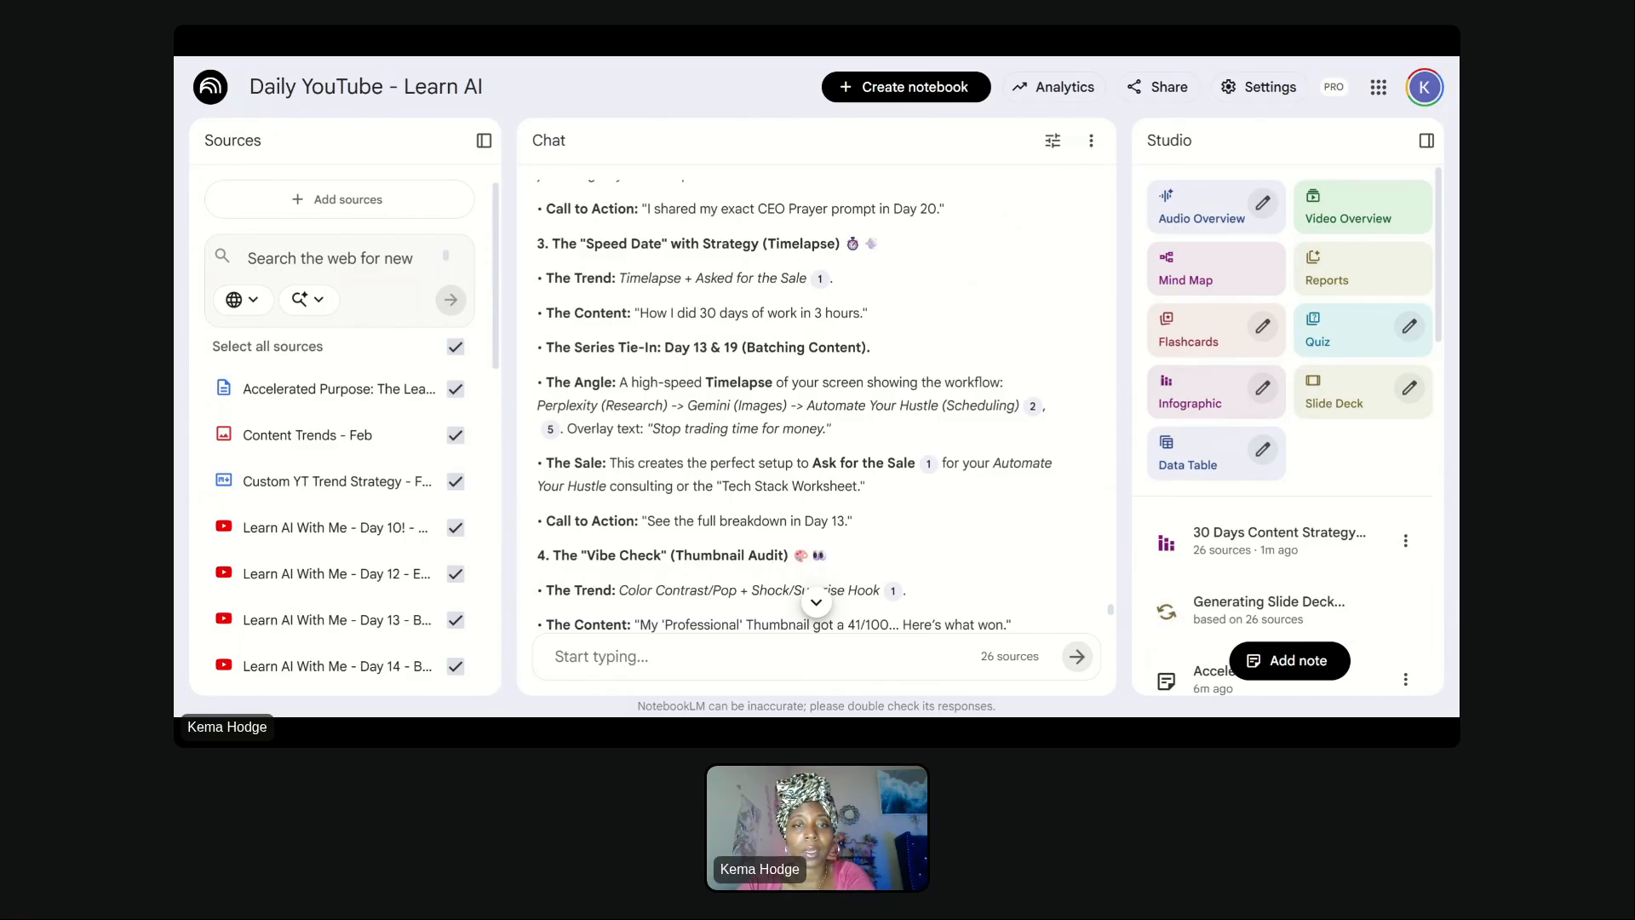
scroll(815, 400, down, 2)
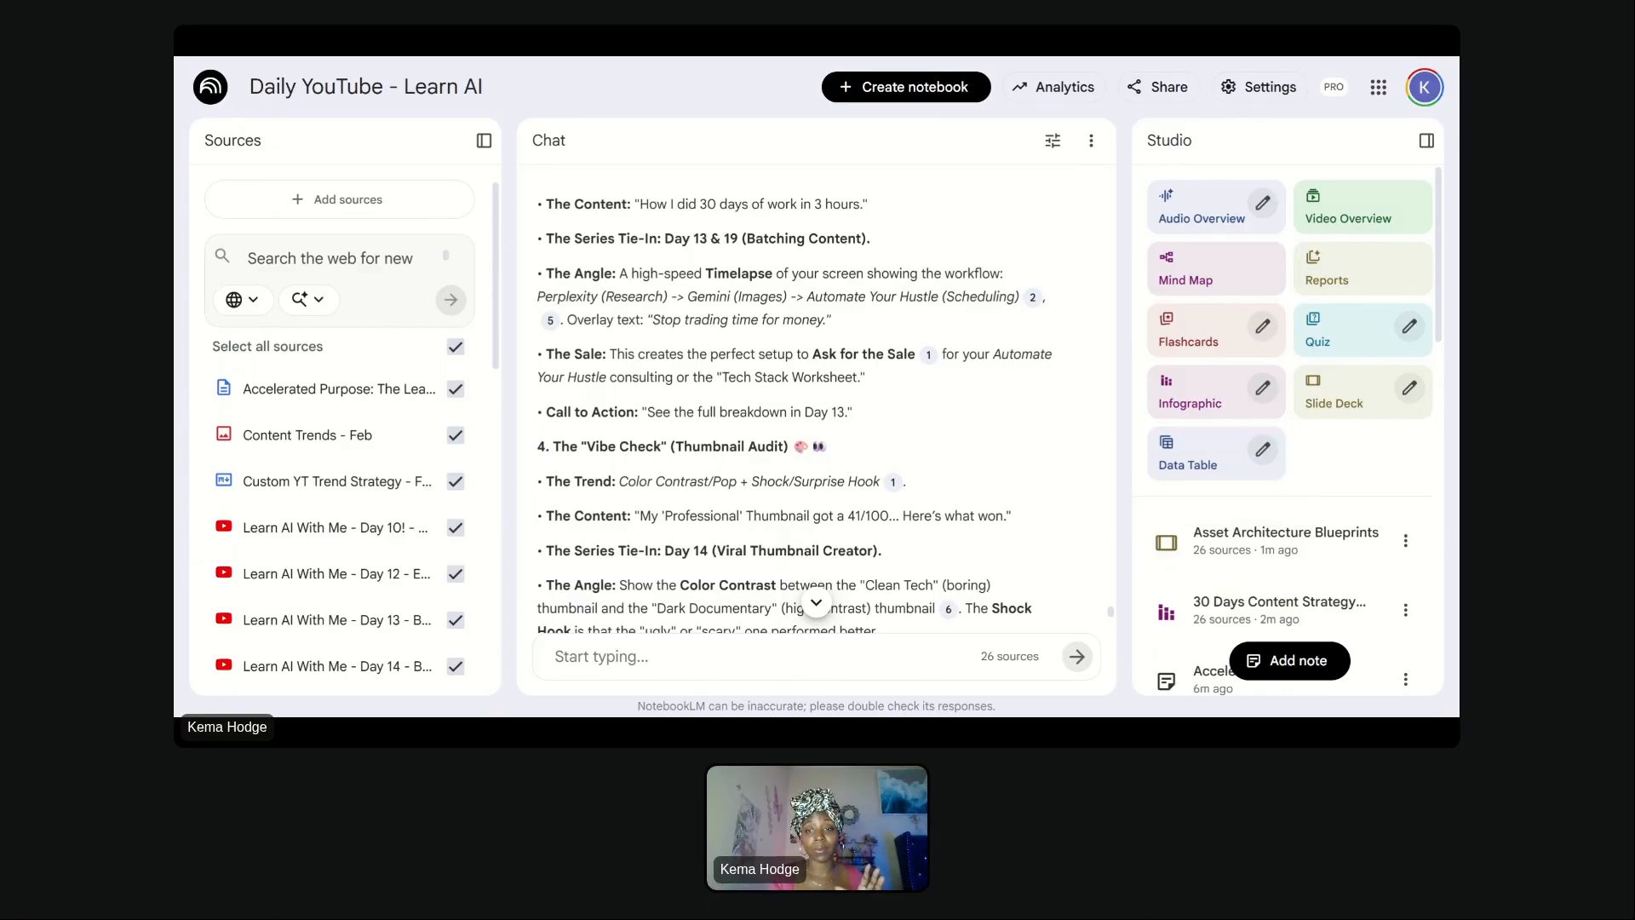
- Open the Content Trends - Feb source and collapse its source guide to view the trend grid
click(349, 438)
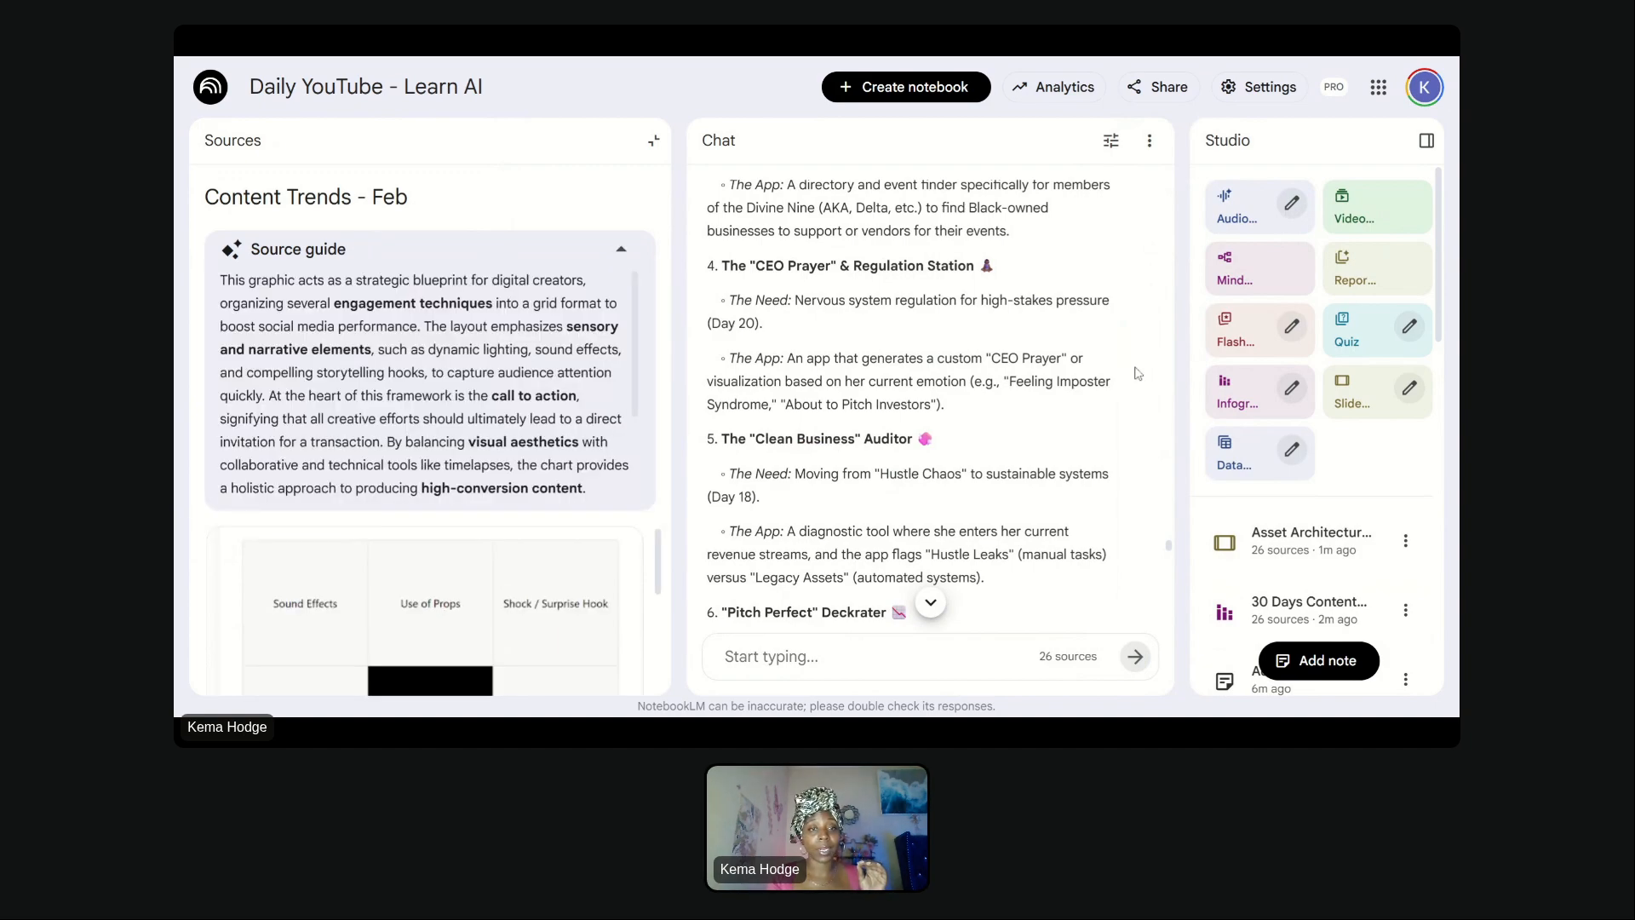
scroll(508, 535, down, 3)
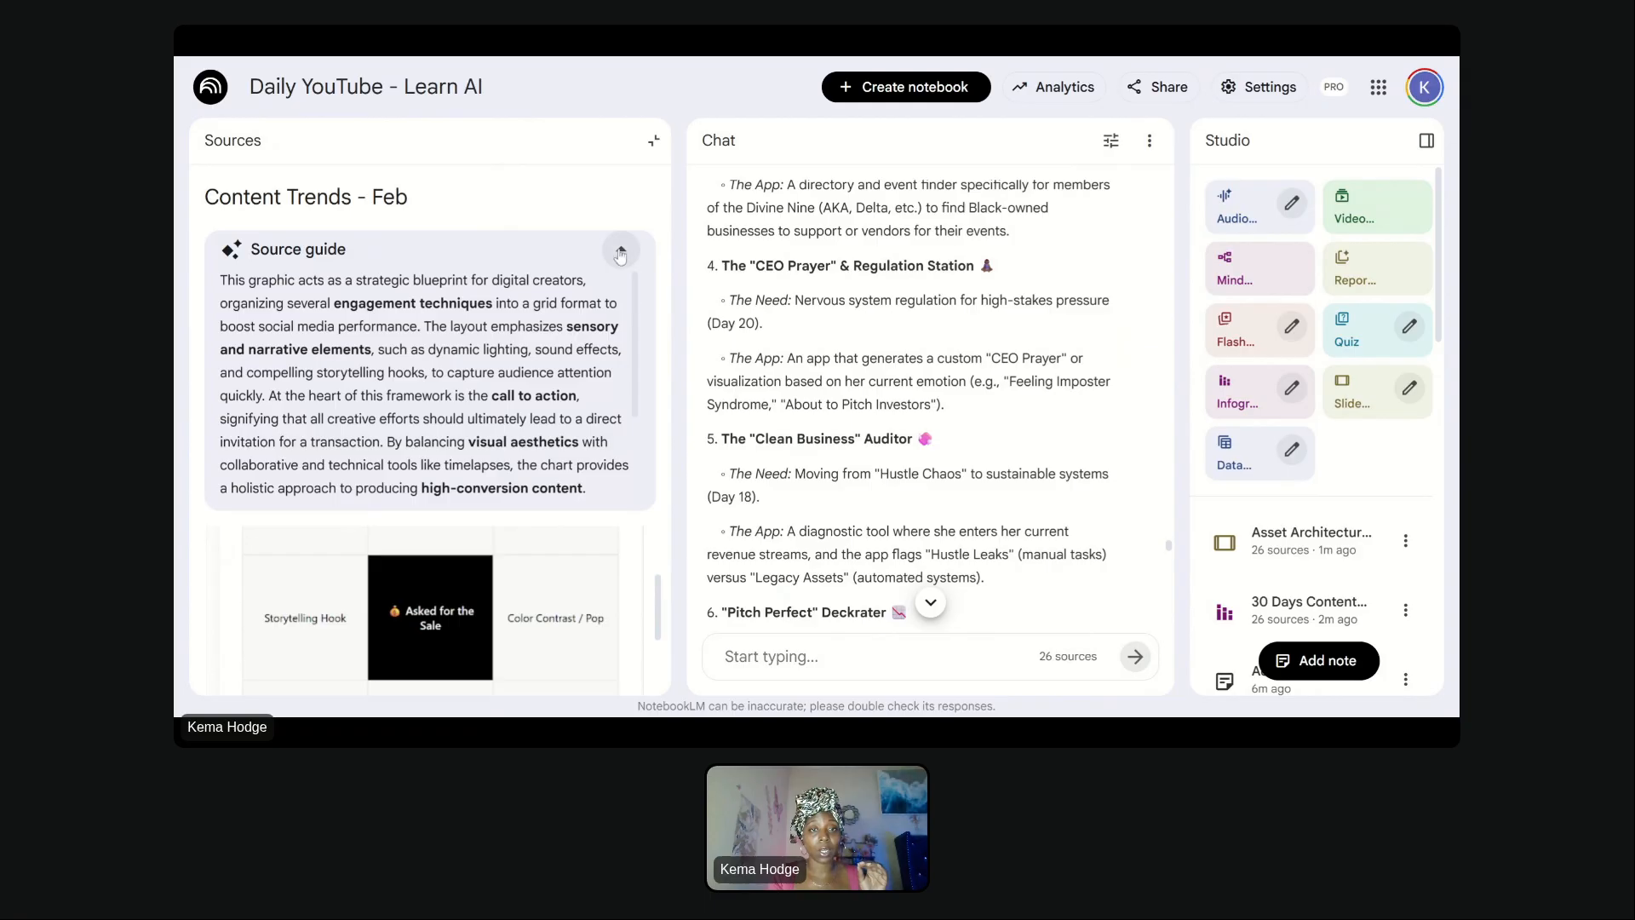
click(620, 250)
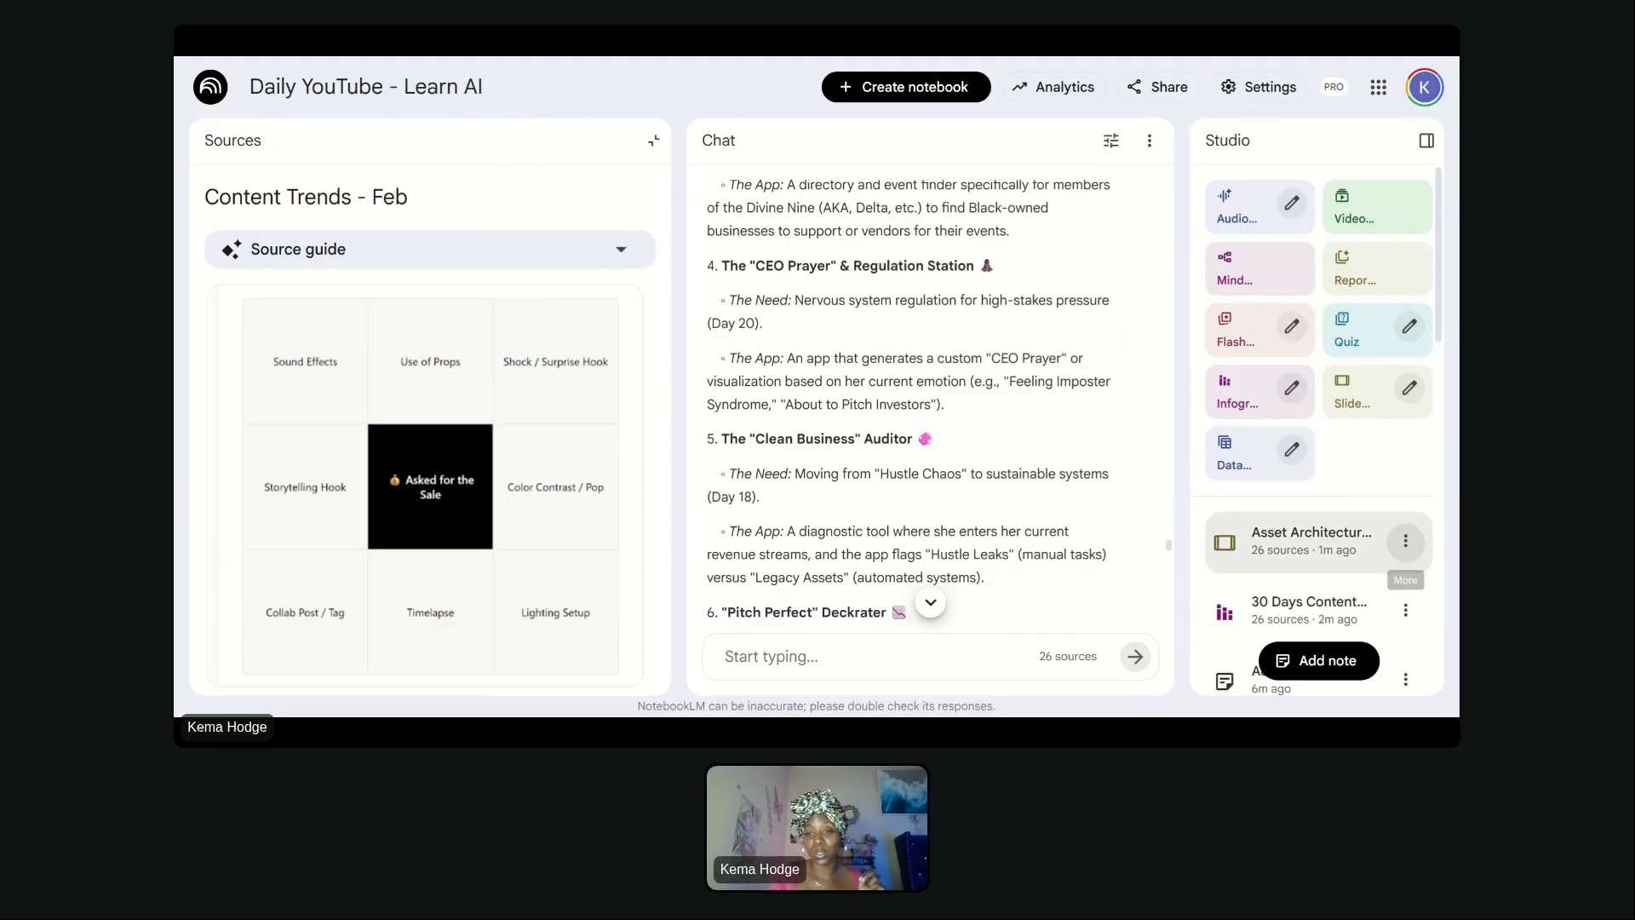
- Open the generated 30 Days Content Strategy infographic
click(1280, 620)
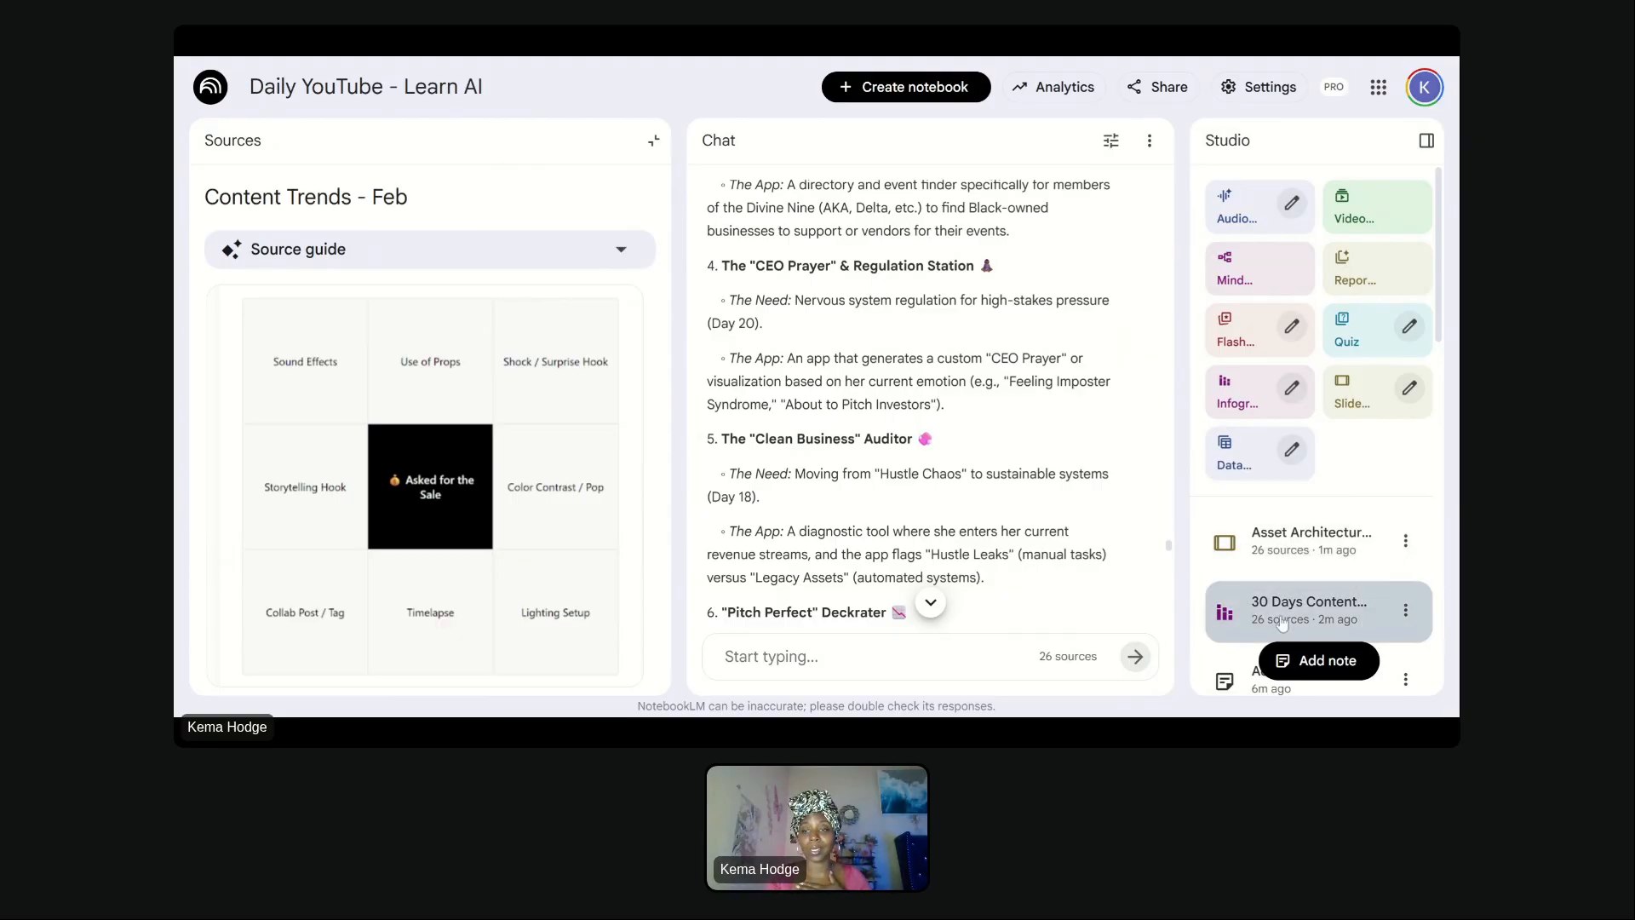